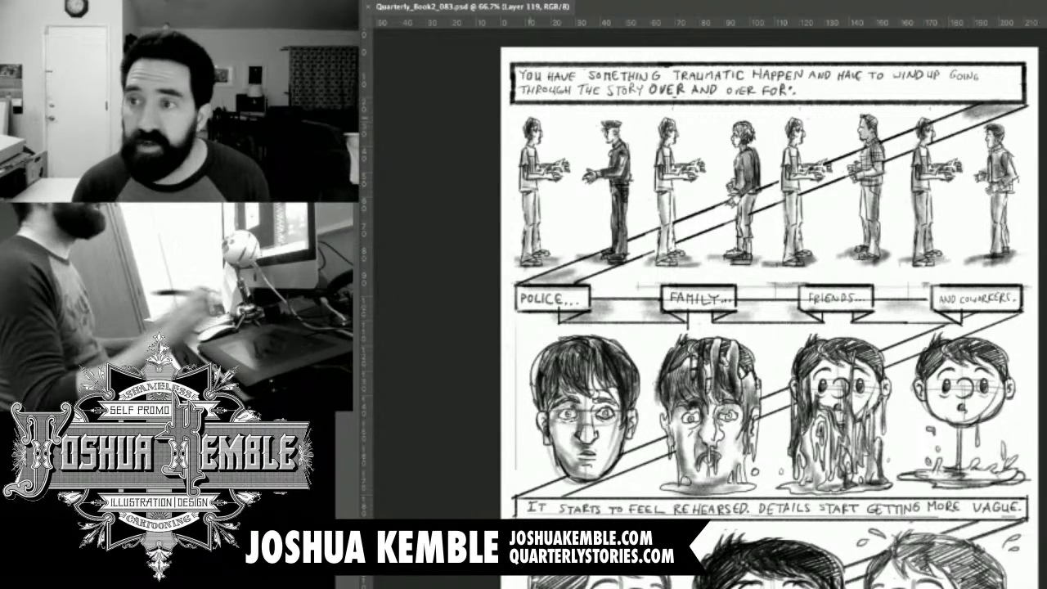
key(ctrl+minus)
key(ctrl+minus)
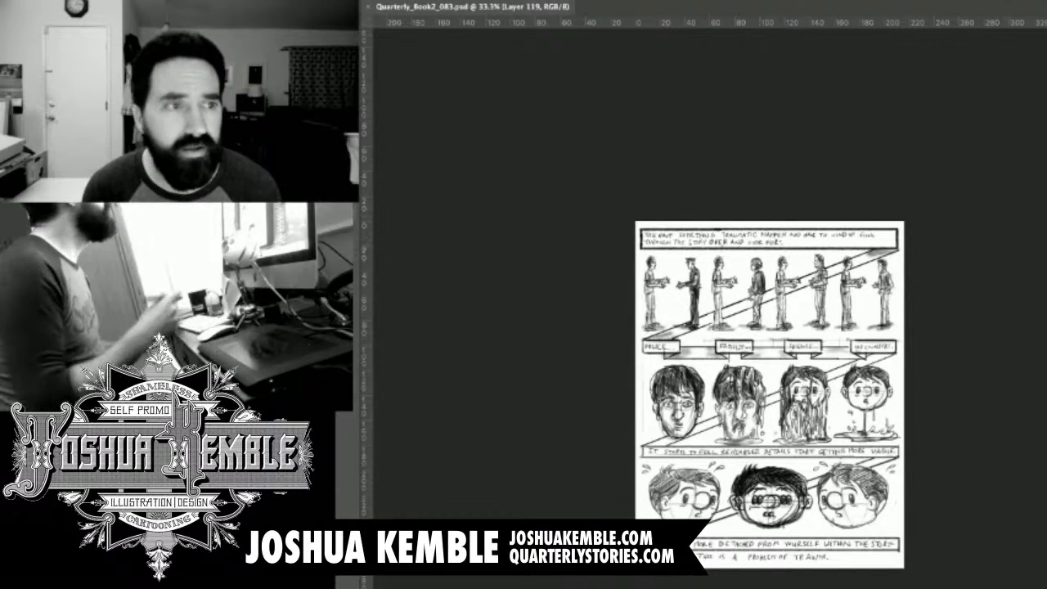
key(super+plus)
key(super+plus)
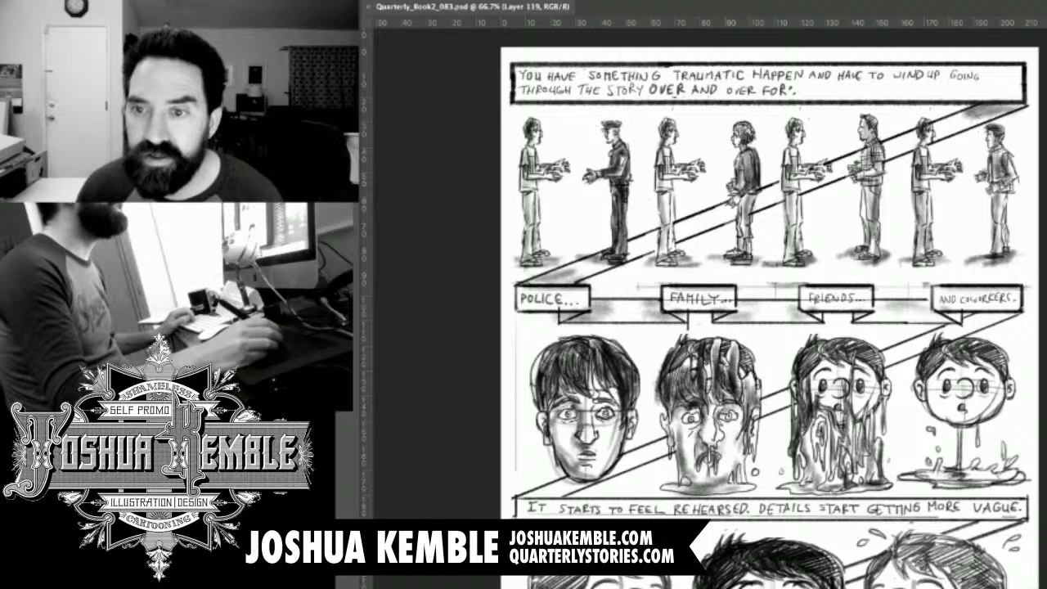
Clear the finished comic page sketch from view and add a new empty layer for the next page.
key(super+BackSpace)
key(super+z)
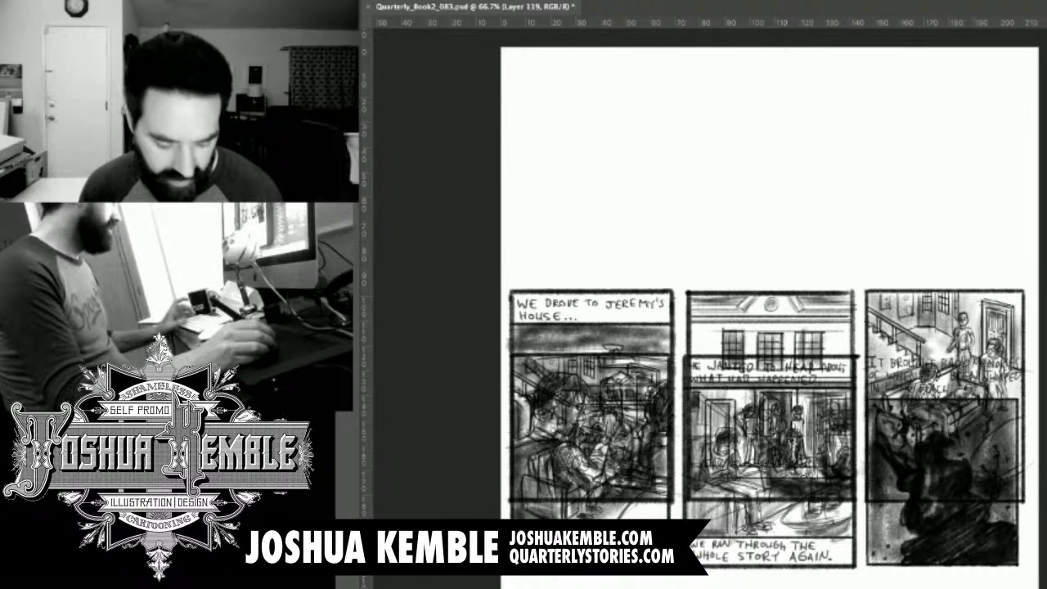
key(super+shift+alt+n)
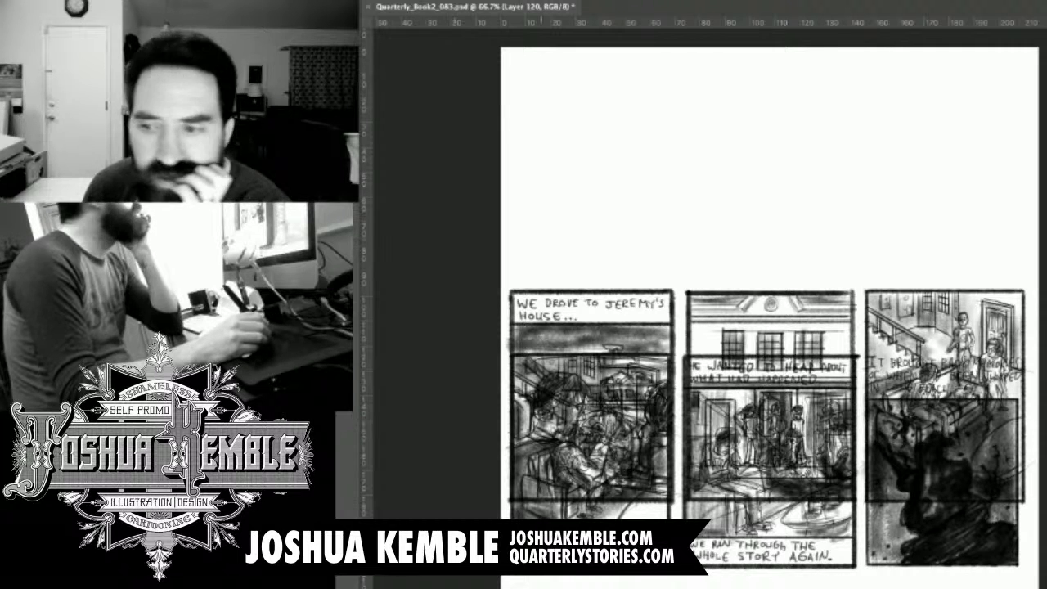
drag(542, 238, 607, 236)
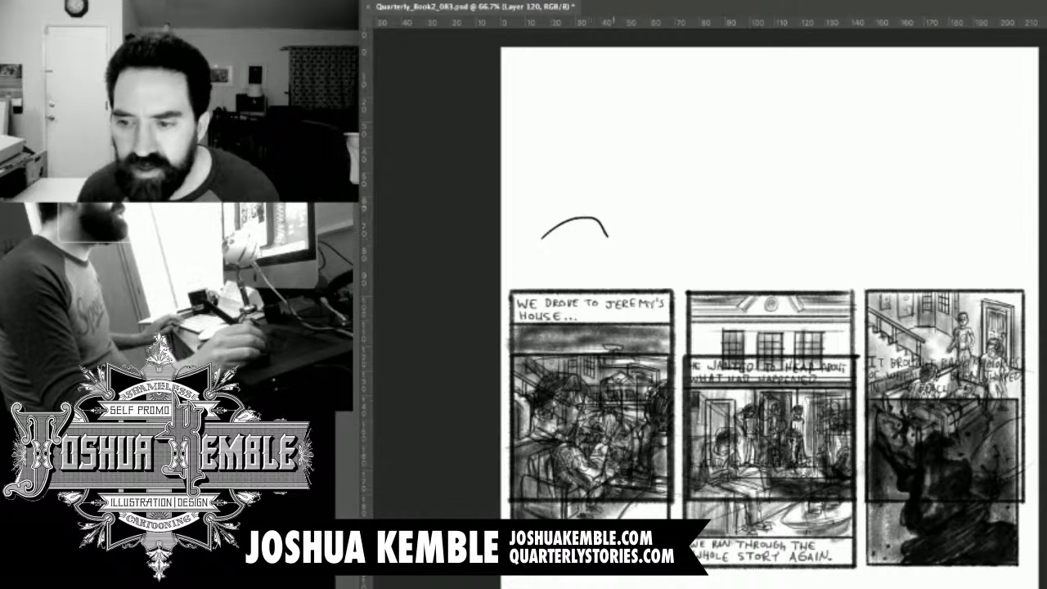
key(ctrl+z)
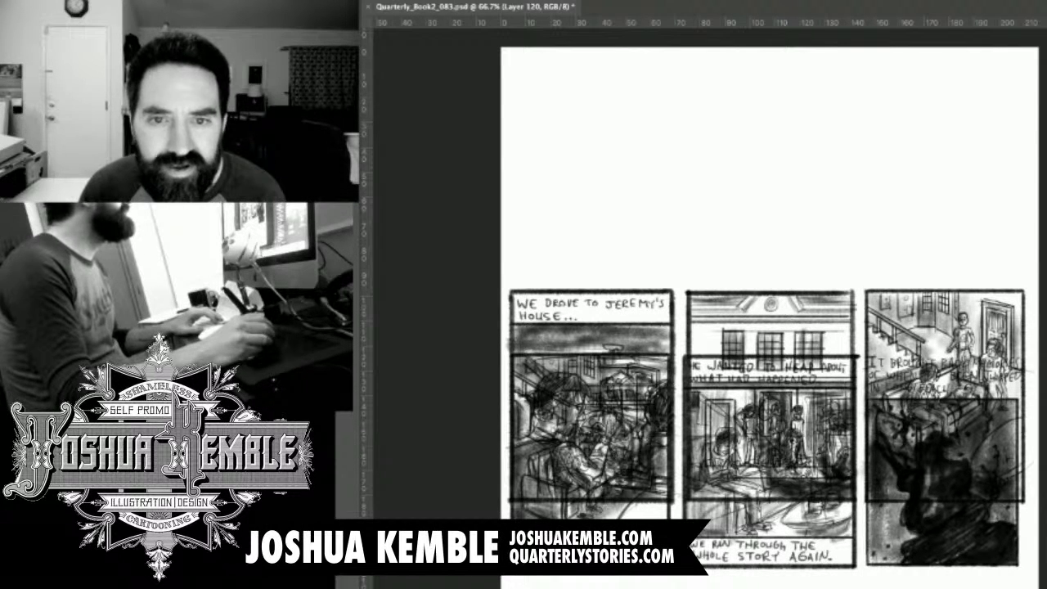
drag(648, 218, 810, 198)
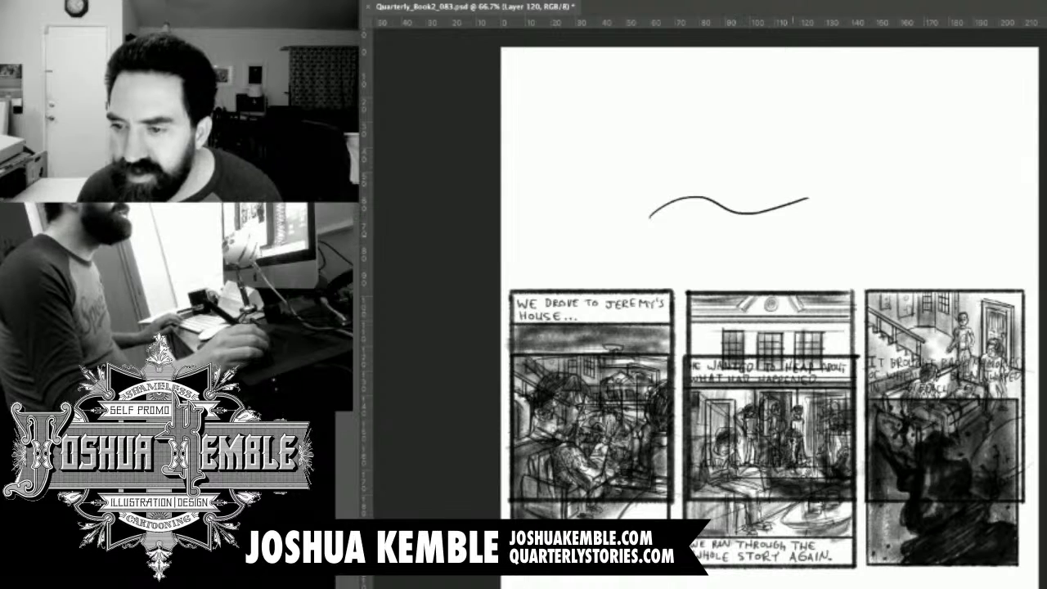
key(ctrl+z)
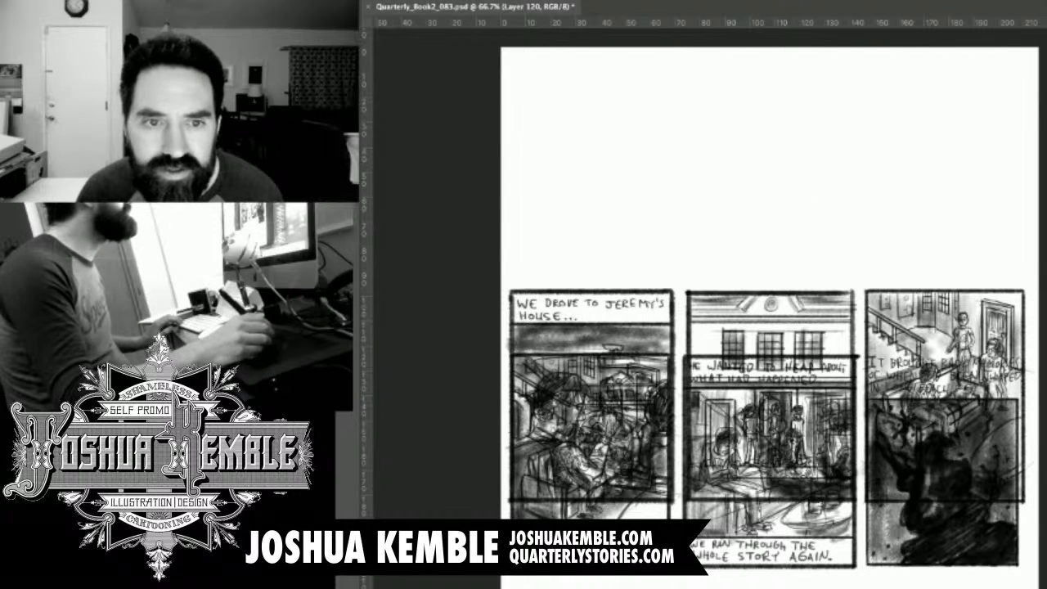
mouse_move(623, 211)
mouse_down()
mouse_move(689, 218)
mouse_move(772, 206)
mouse_up()
key(ctrl+z)
drag(601, 176, 774, 187)
key(ctrl+z)
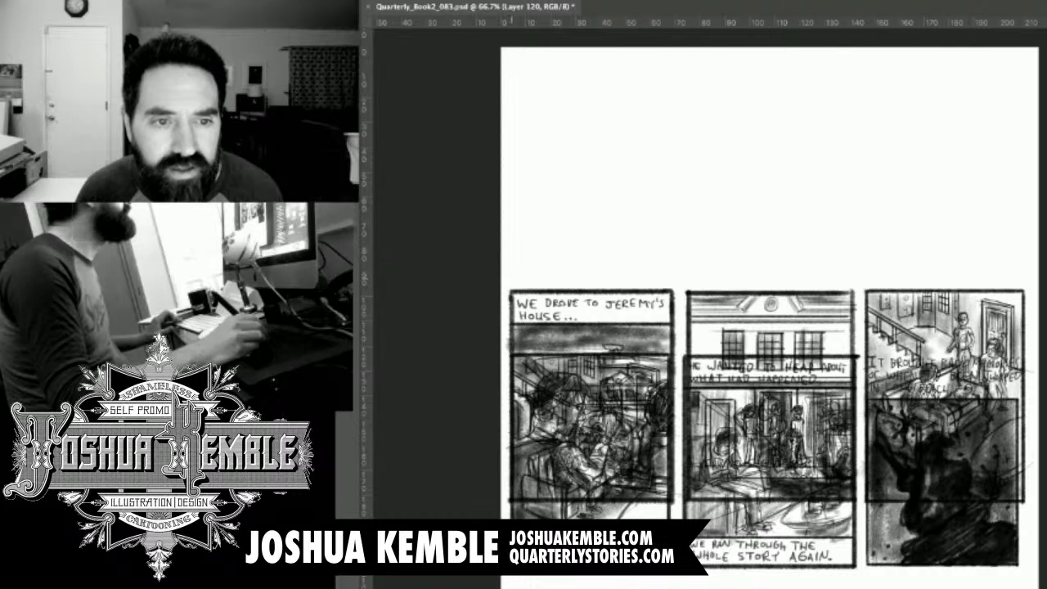
mouse_move(507, 278)
mouse_down()
mouse_move(676, 278)
mouse_move(515, 278)
mouse_up()
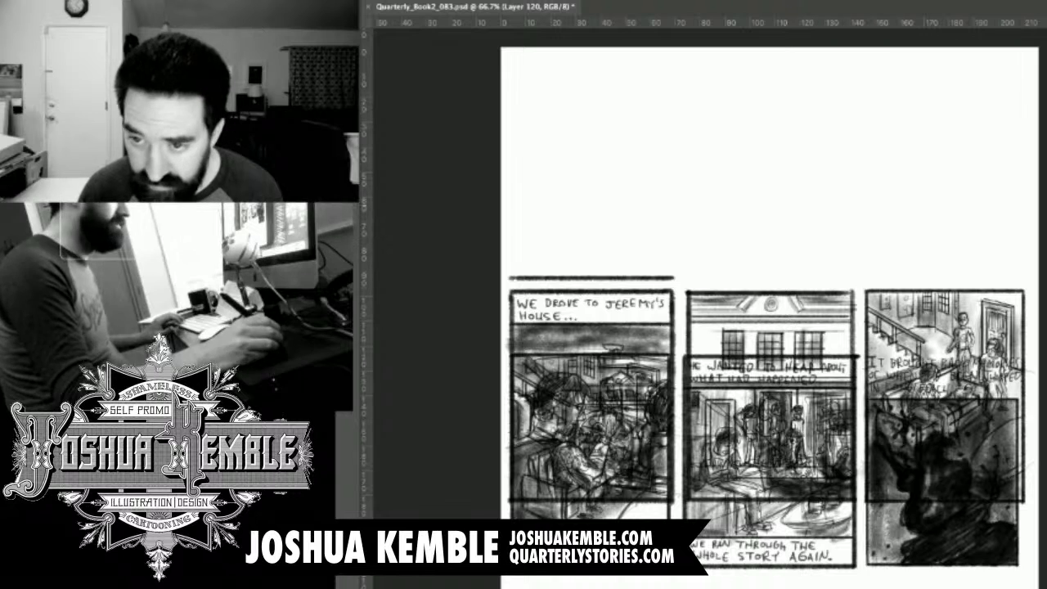
key(super+z)
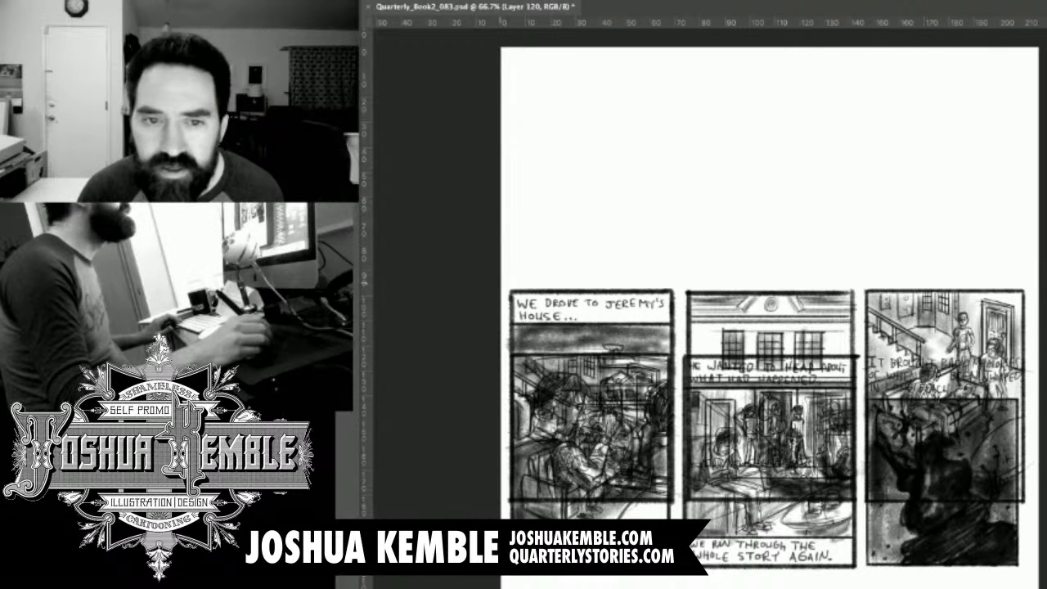
Draw a rectangular border for the first panel in the page's upper-left area on a full-width baseline, leaving a gutter gap in that line beside the panel.
drag(501, 281, 1029, 282)
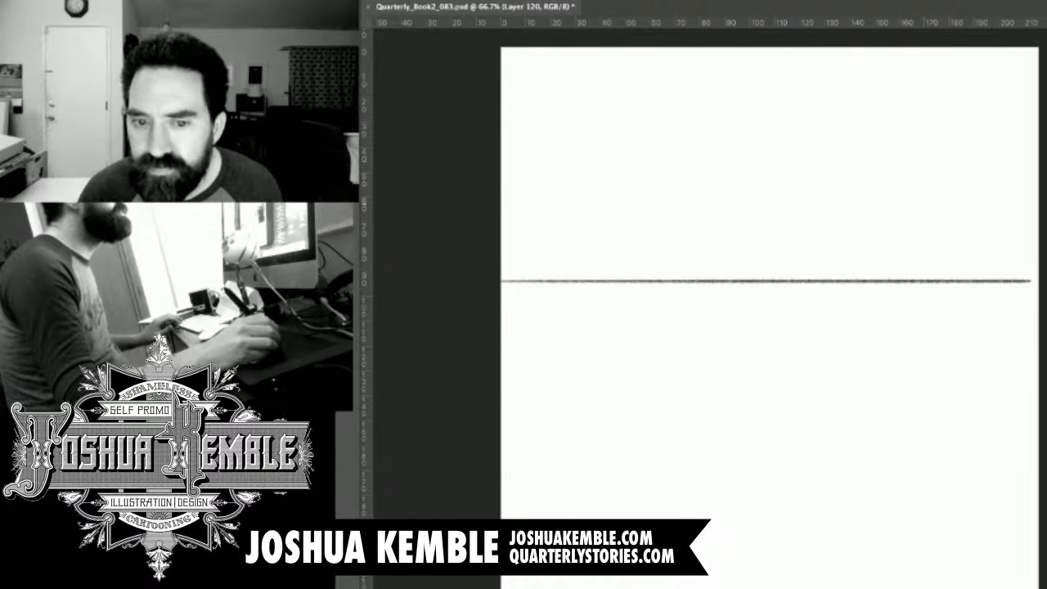
key(super+z)
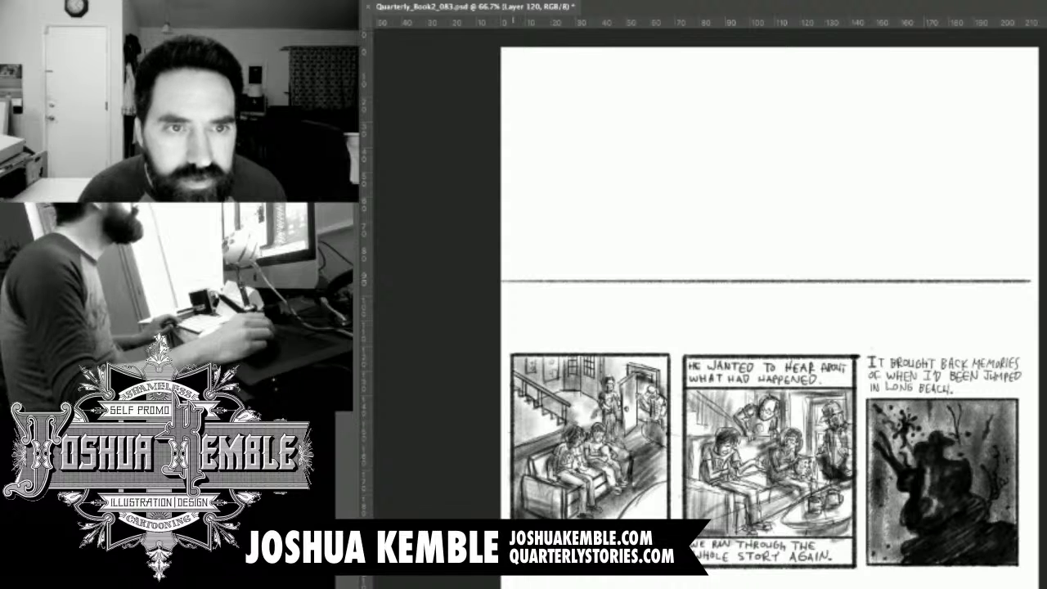
mouse_move(514, 280)
mouse_down()
mouse_move(514, 61)
mouse_move(514, 280)
mouse_up()
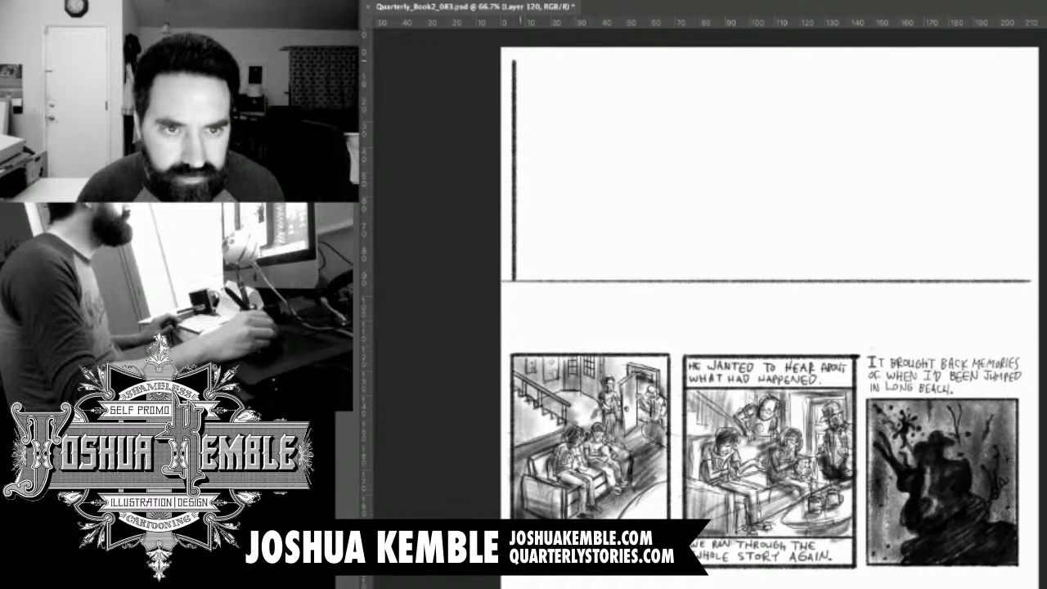
drag(514, 60, 751, 60)
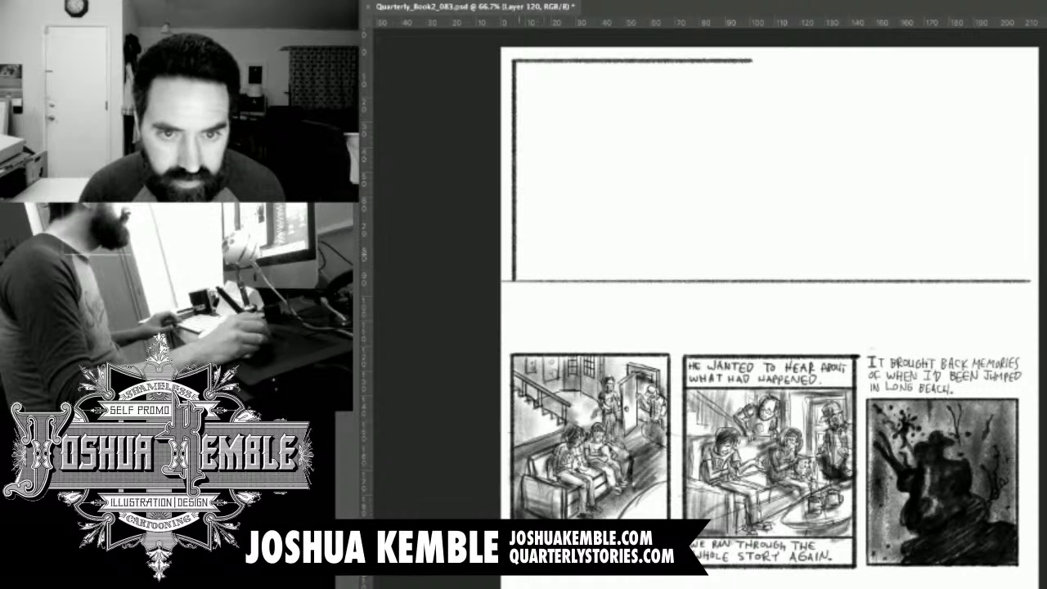
drag(511, 279, 736, 279)
mouse_move(748, 62)
mouse_down()
mouse_move(747, 280)
mouse_move(747, 63)
mouse_up()
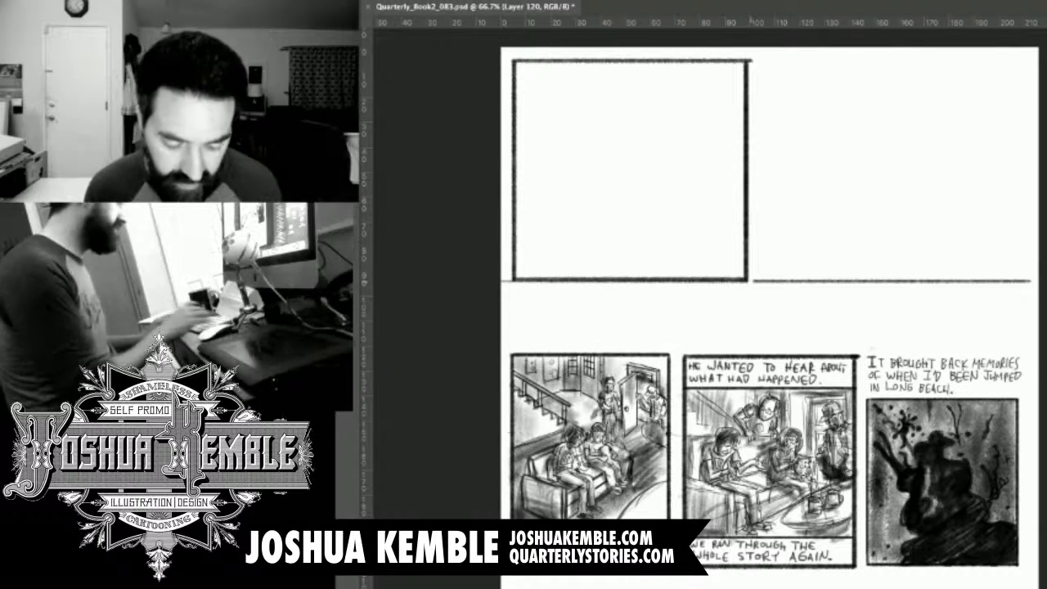
drag(751, 281, 774, 282)
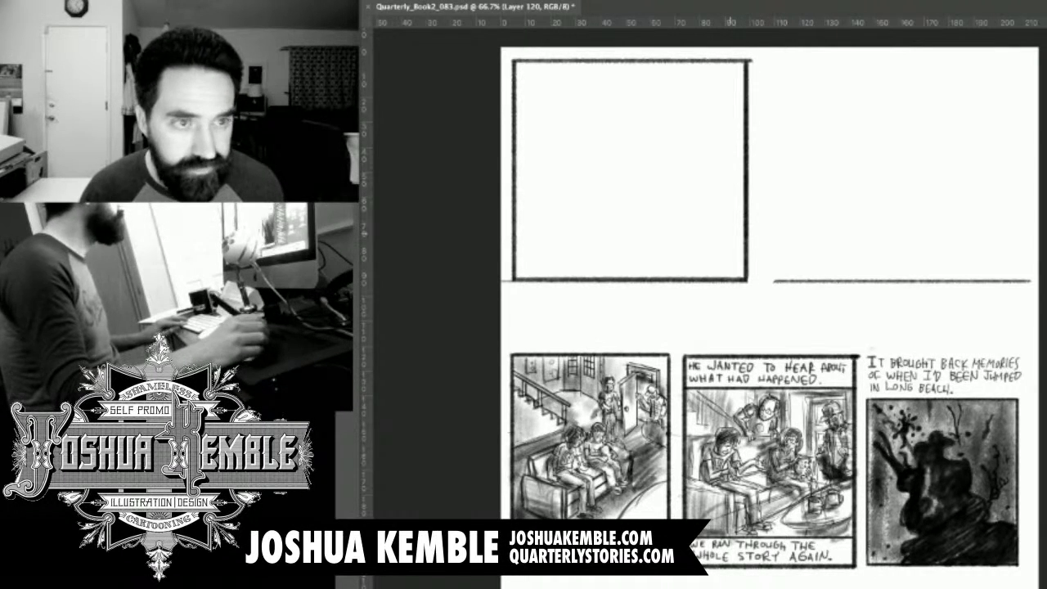
Hand-letter "WHEN WE FINISHED TALKING" as the first caption line inside the top of the new panel.
key(super+plus)
drag(723, 198, 884, 443)
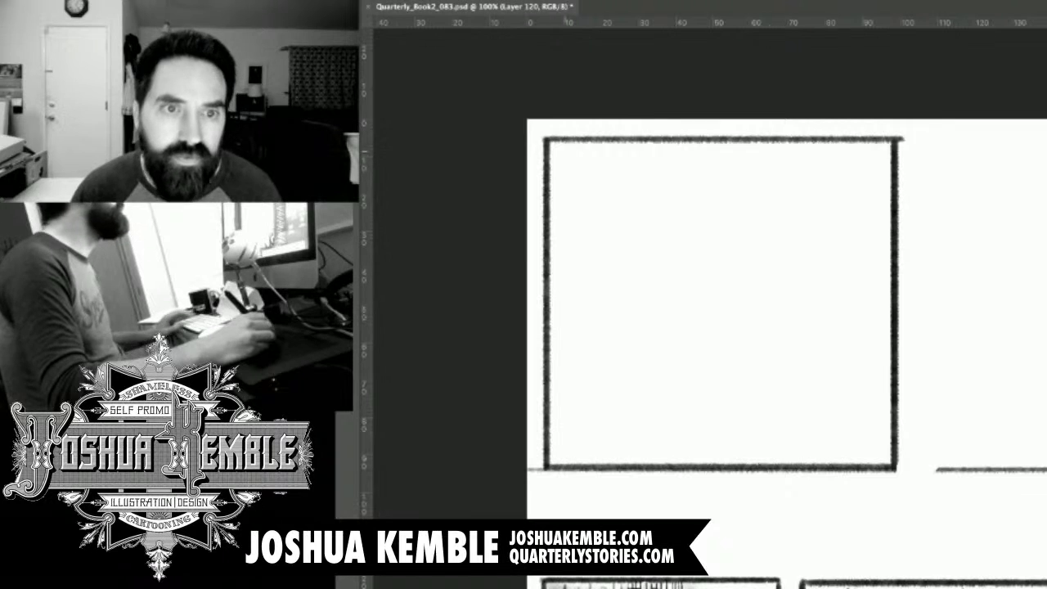
drag(558, 151, 562, 170)
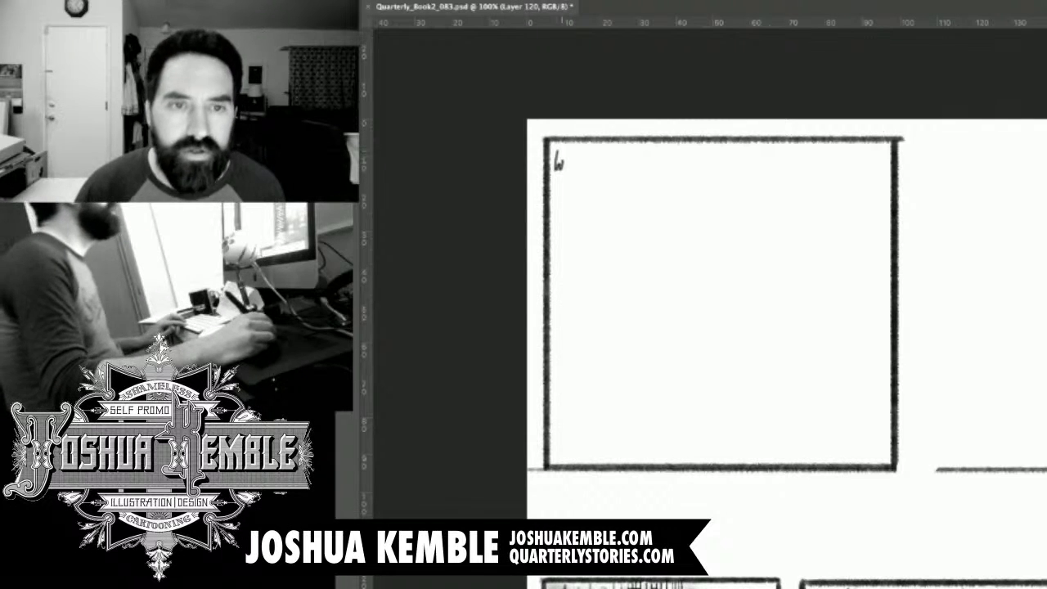
key(ctrl+z)
key(ctrl+plus)
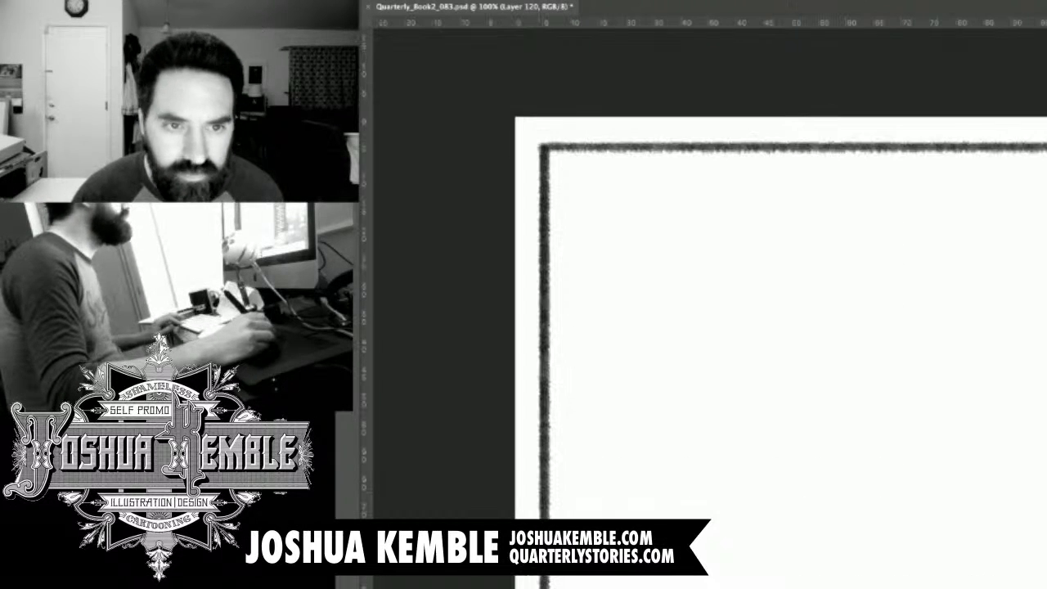
drag(556, 161, 574, 162)
key(ctrl+z)
mouse_move(558, 160)
mouse_down()
mouse_move(566, 169)
mouse_move(576, 159)
mouse_move(579, 181)
mouse_up()
drag(590, 162, 587, 182)
drag(582, 173, 592, 172)
mouse_move(594, 166)
mouse_down()
mouse_move(592, 182)
mouse_move(600, 174)
mouse_up()
mouse_move(605, 178)
mouse_down()
mouse_move(624, 162)
mouse_move(652, 180)
mouse_move(667, 165)
mouse_move(683, 181)
mouse_up()
mouse_move(671, 173)
mouse_down()
mouse_move(709, 173)
mouse_move(719, 184)
mouse_up()
mouse_move(727, 166)
mouse_down()
mouse_move(727, 184)
mouse_move(740, 183)
mouse_up()
mouse_move(740, 183)
mouse_down()
mouse_move(742, 163)
mouse_move(752, 184)
mouse_move(779, 174)
mouse_up()
drag(779, 164, 779, 183)
mouse_move(796, 163)
mouse_down()
mouse_move(784, 184)
mouse_move(792, 174)
mouse_up()
drag(784, 183, 800, 185)
mouse_move(799, 164)
mouse_down()
mouse_move(800, 184)
mouse_move(848, 159)
mouse_move(839, 182)
mouse_move(855, 160)
mouse_up()
mouse_move(855, 160)
mouse_down()
mouse_move(861, 182)
mouse_move(895, 185)
mouse_up()
mouse_move(907, 170)
mouse_down()
mouse_move(904, 185)
mouse_move(917, 185)
mouse_up()
mouse_move(918, 162)
mouse_down()
mouse_move(919, 185)
mouse_move(931, 176)
mouse_up()
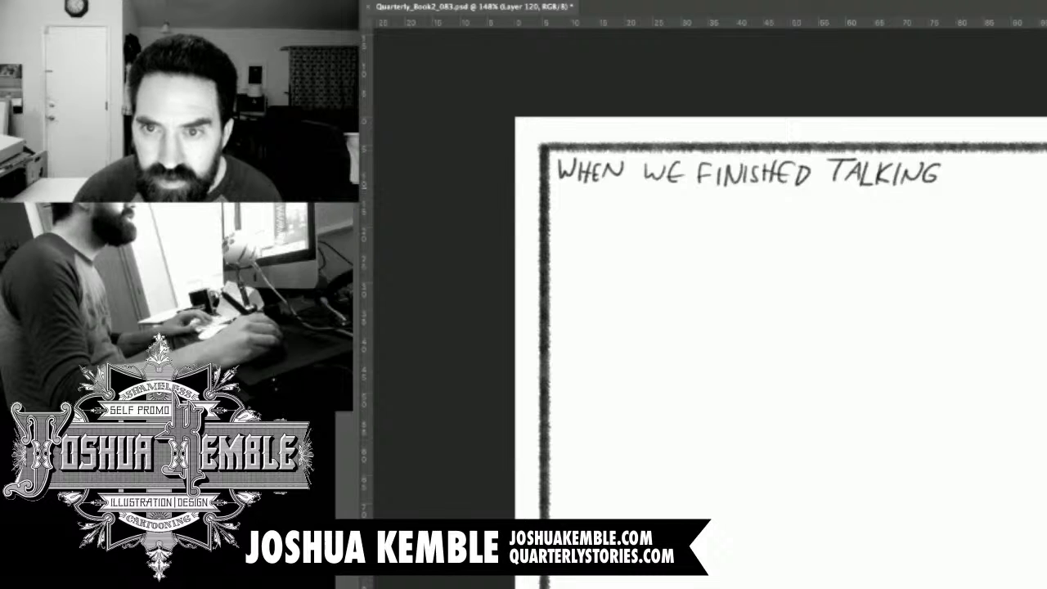
Continue the caption with a comma and the friend's name, and letter "PULLED OUT A DUFFEL" on the second line.
mouse_move(945, 180)
mouse_down()
mouse_move(942, 191)
mouse_move(990, 163)
mouse_move(977, 183)
mouse_up()
mouse_move(986, 163)
mouse_down()
mouse_move(986, 182)
mouse_move(1001, 168)
mouse_move(1020, 175)
mouse_move(1018, 187)
mouse_up()
mouse_move(557, 195)
mouse_down()
mouse_move(557, 220)
mouse_move(560, 210)
mouse_move(592, 216)
mouse_up()
drag(596, 197, 604, 216)
mouse_move(605, 198)
mouse_down()
mouse_move(686, 211)
mouse_move(691, 200)
mouse_move(689, 214)
mouse_move(700, 198)
mouse_move(697, 214)
mouse_move(730, 212)
mouse_move(728, 203)
mouse_move(792, 197)
mouse_up()
mouse_move(779, 198)
mouse_down()
mouse_move(779, 219)
mouse_move(799, 195)
mouse_up()
mouse_move(789, 197)
mouse_down()
mouse_move(790, 217)
mouse_move(797, 207)
mouse_move(827, 213)
mouse_up()
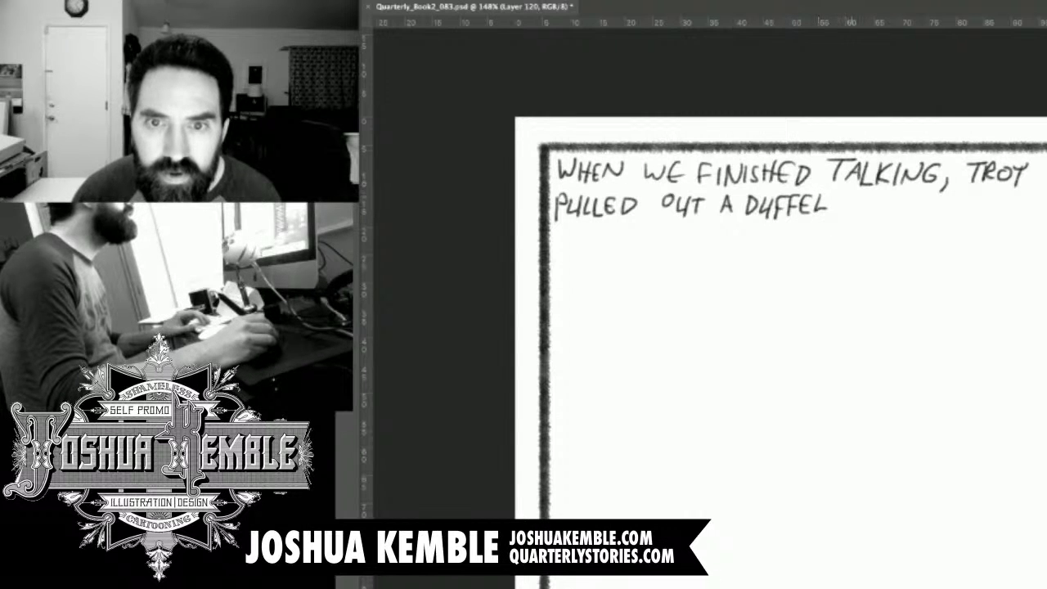
Finish the caption's second line with "BAG...", removing the extra letters started after the word.
drag(842, 196, 843, 217)
mouse_move(843, 204)
mouse_down()
mouse_move(844, 217)
mouse_move(844, 207)
mouse_move(886, 212)
mouse_up()
mouse_move(880, 205)
mouse_down()
mouse_move(908, 193)
mouse_move(913, 213)
mouse_up()
drag(904, 205, 921, 197)
mouse_move(922, 196)
mouse_down()
mouse_move(931, 213)
mouse_move(933, 193)
mouse_up()
key(ctrl+alt+z)
key(ctrl+alt+z)
key(ctrl+alt+z)
key(ctrl+alt+z)
key(ctrl+alt+z)
key(ctrl+alt+z)
key(ctrl+alt+z)
key(ctrl+alt+z)
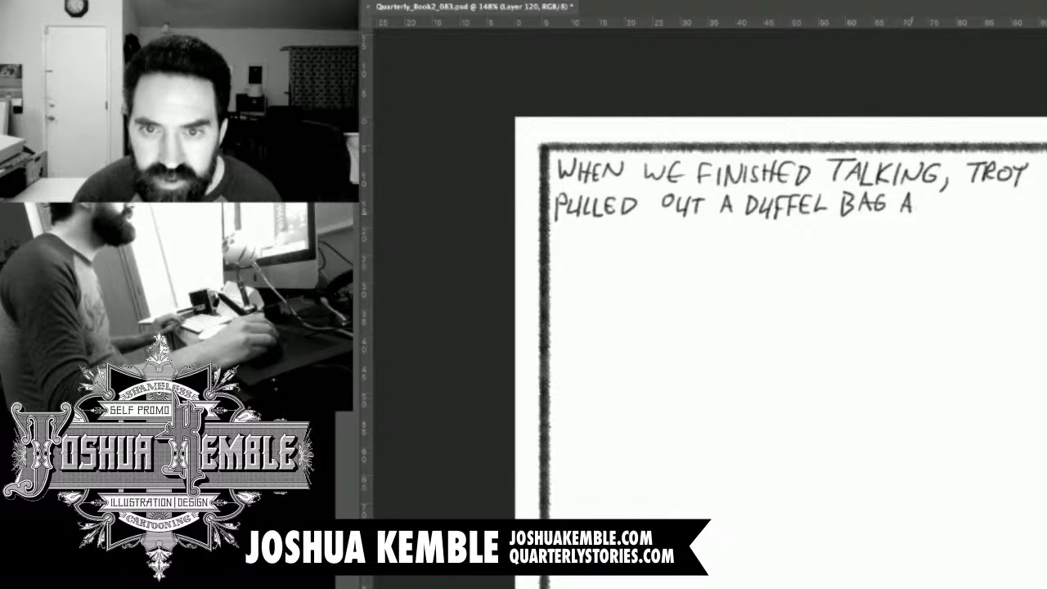
drag(890, 196, 890, 206)
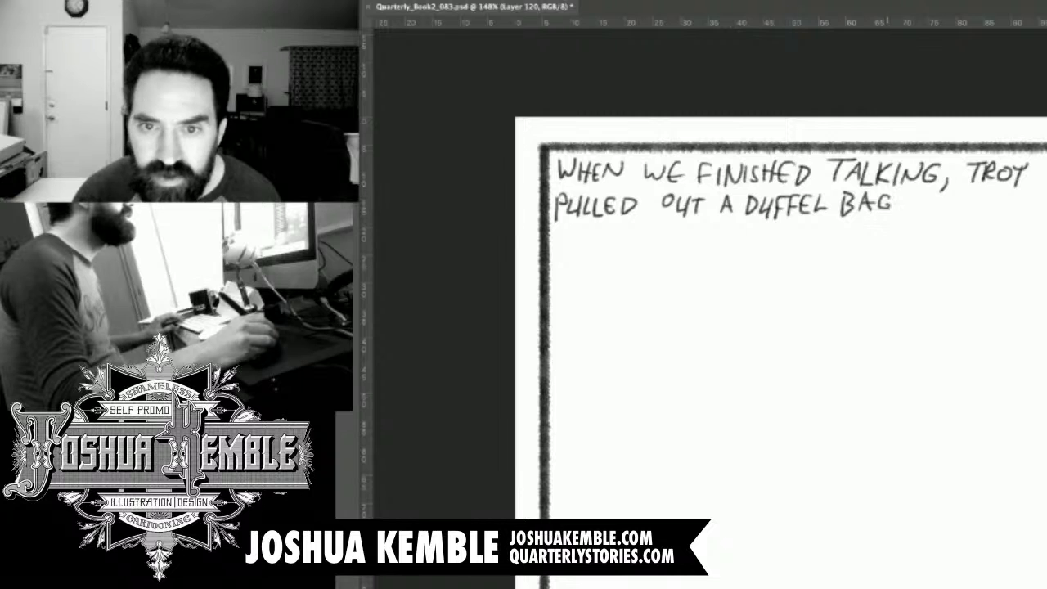
click(897, 212)
click(906, 213)
click(916, 212)
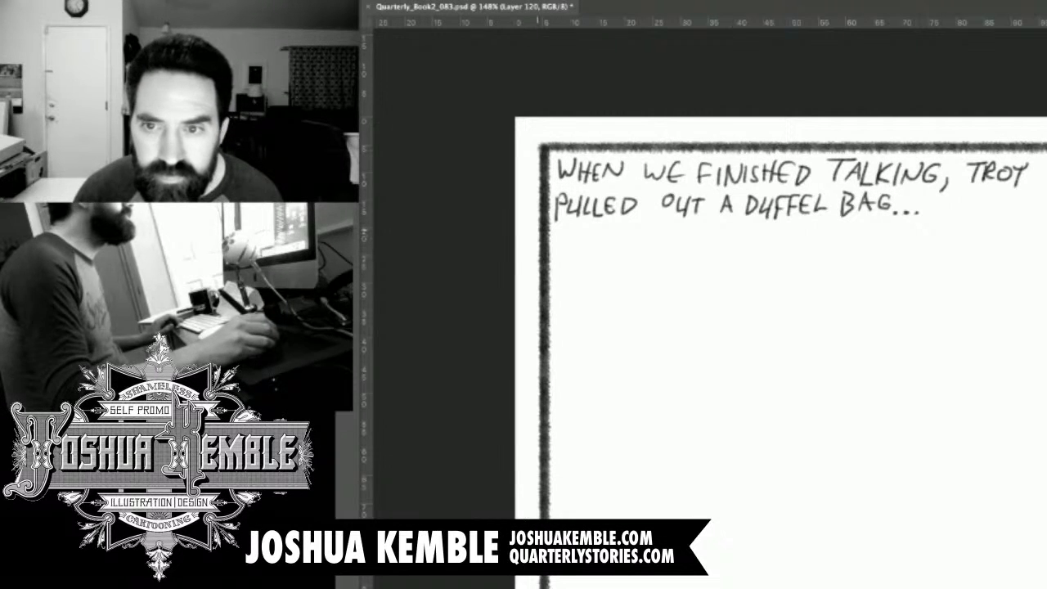
Rule a straight horizontal line beneath the caption across the panel's width and save the file.
drag(547, 232, 1046, 232)
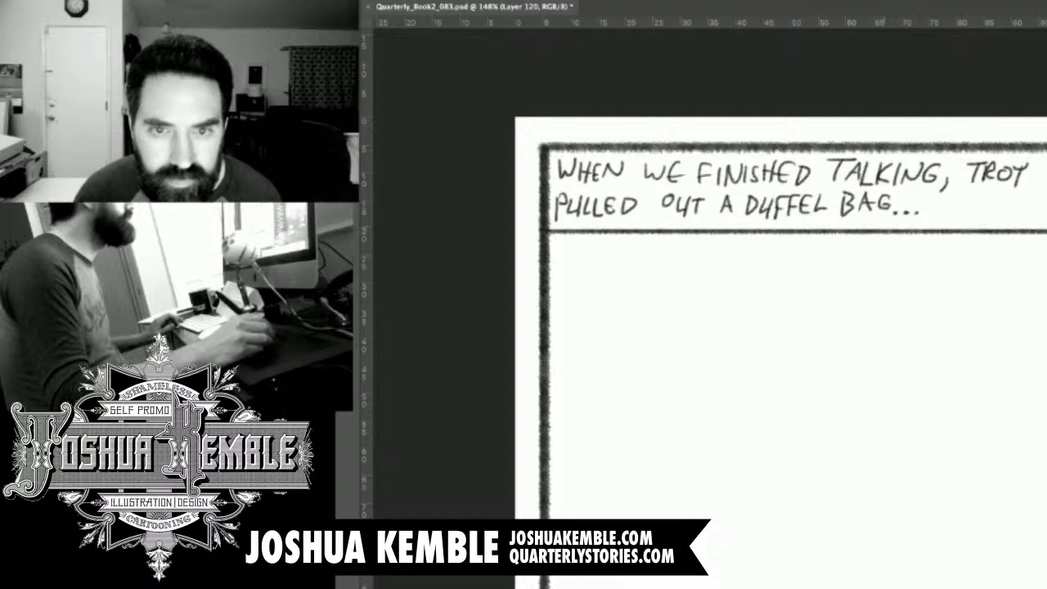
key(ctrl+z)
mouse_move(538, 231)
mouse_down()
mouse_move(1046, 232)
mouse_move(553, 232)
mouse_up()
key(ctrl+minus)
key(ctrl+minus)
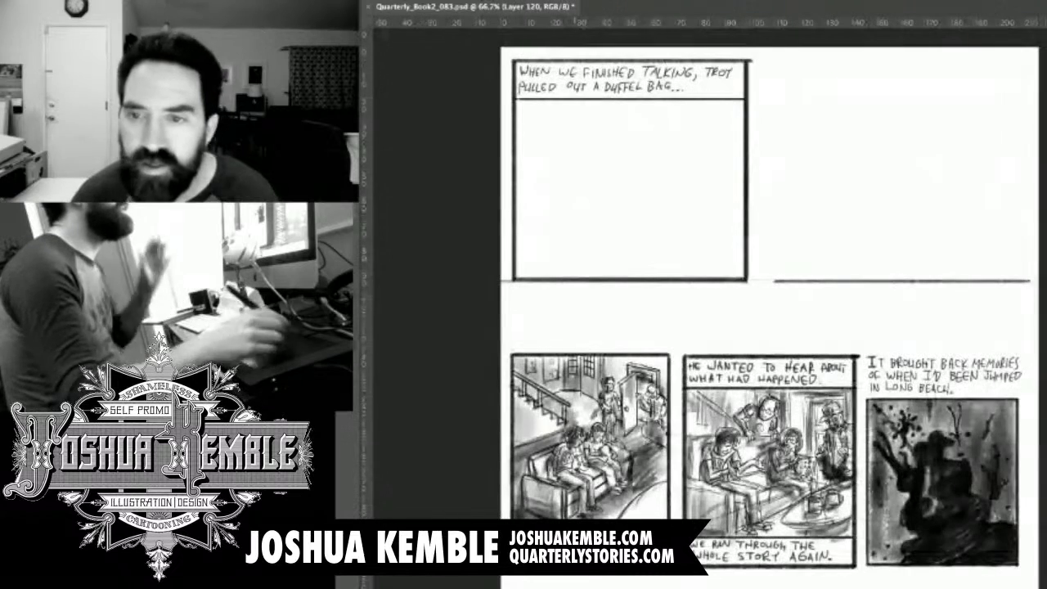
key(ctrl+s)
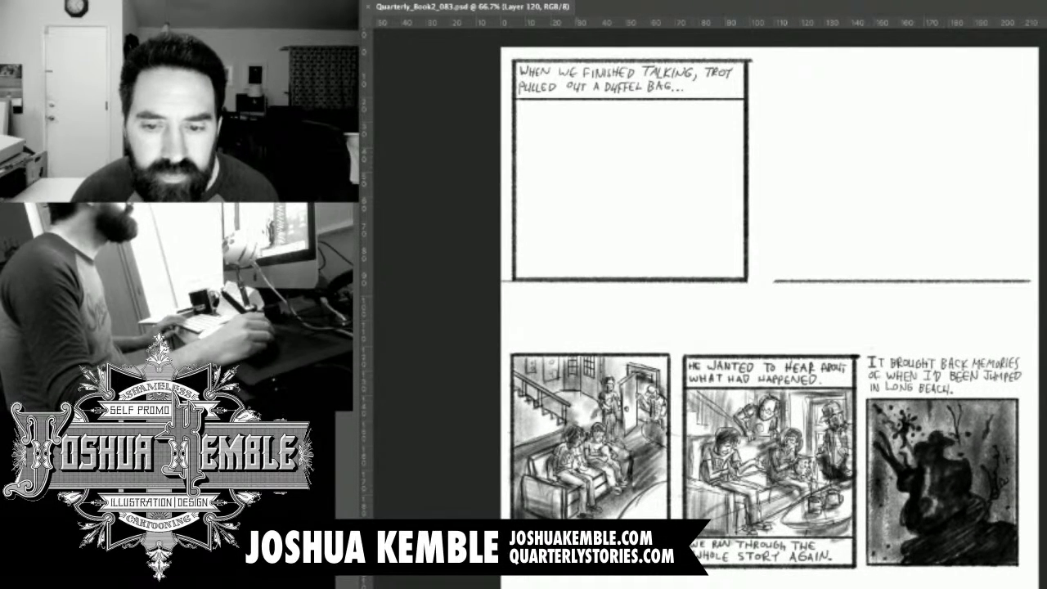
Copy the large reclining-man panel from Quarterly_Book2_080.psd, paste it into Quarterly_Book2_083.psd and place it below the captioned panel.
drag(558, 145, 586, 152)
drag(828, 139, 820, 155)
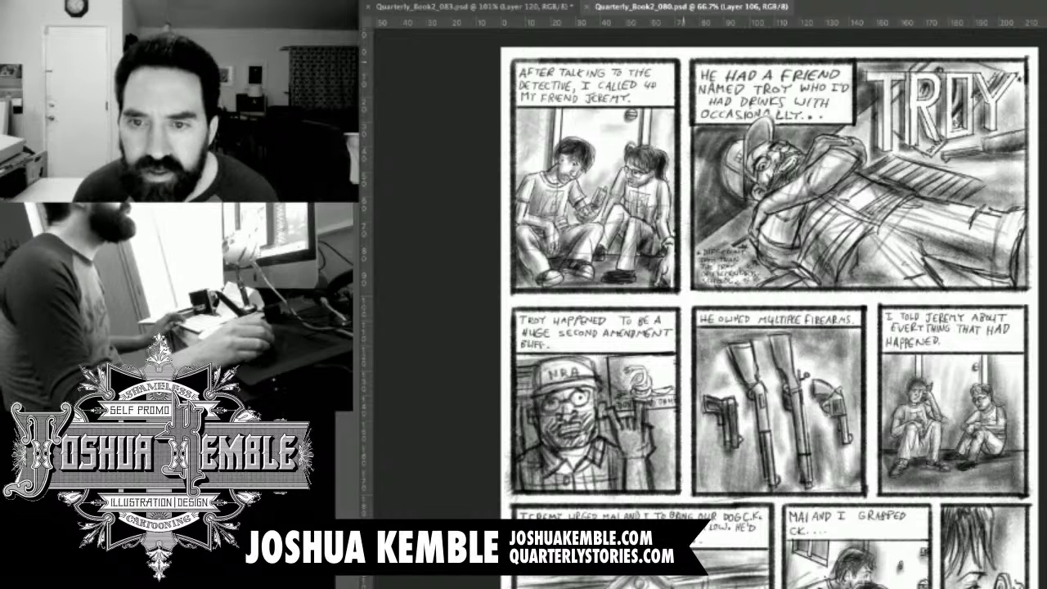
drag(687, 50, 1039, 299)
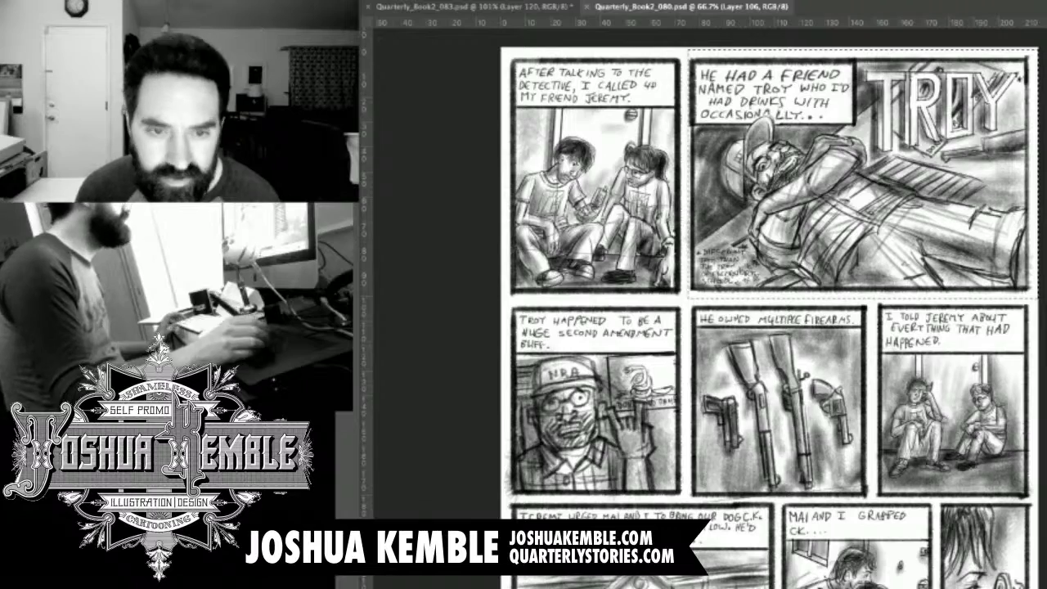
key(ctrl+w)
key(ctrl+v)
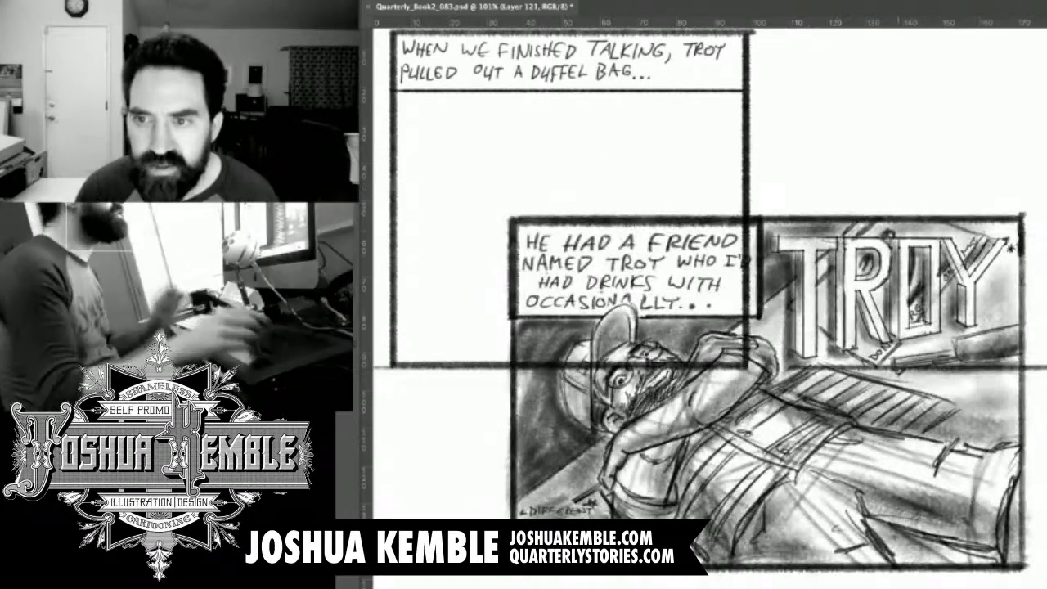
key(ctrl+minus)
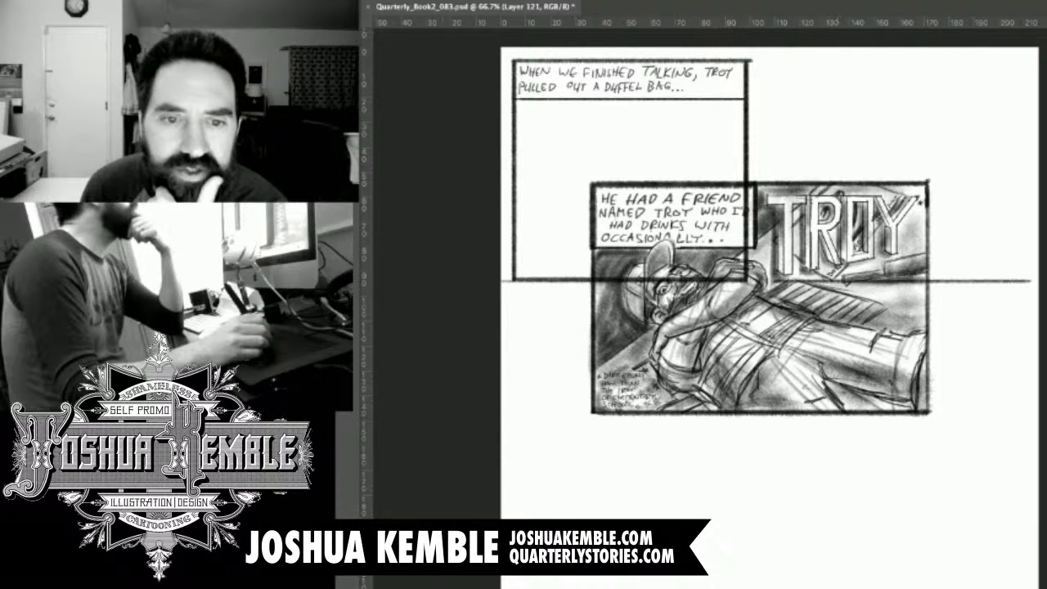
mouse_move(909, 214)
mouse_down()
mouse_move(884, 329)
mouse_move(865, 349)
mouse_move(873, 335)
mouse_up()
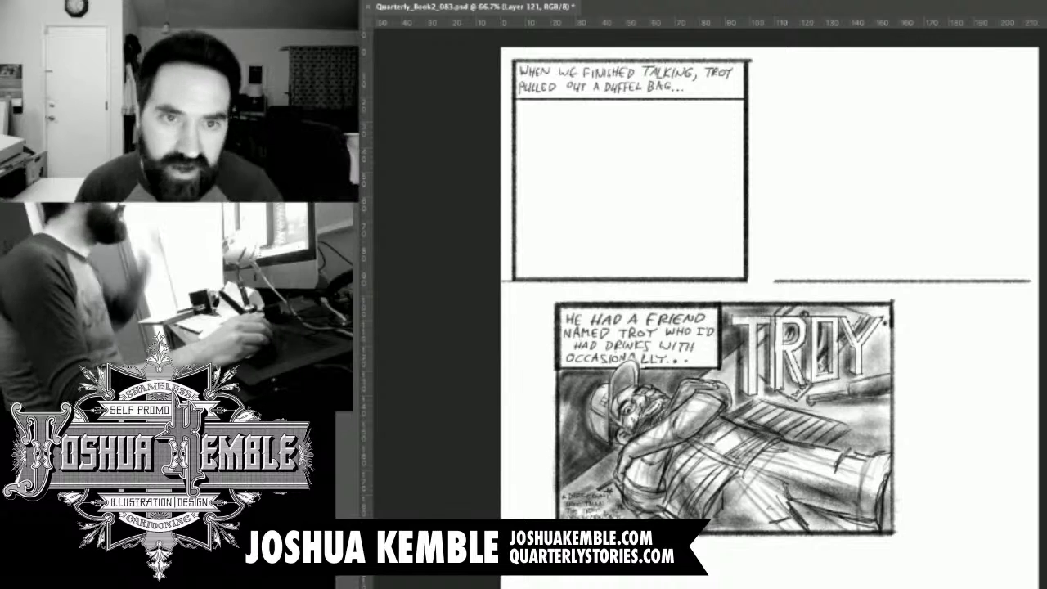
Take the pasted reclining-man panel off the page and bring back the three reference panels on the lettering layer.
key(super+e)
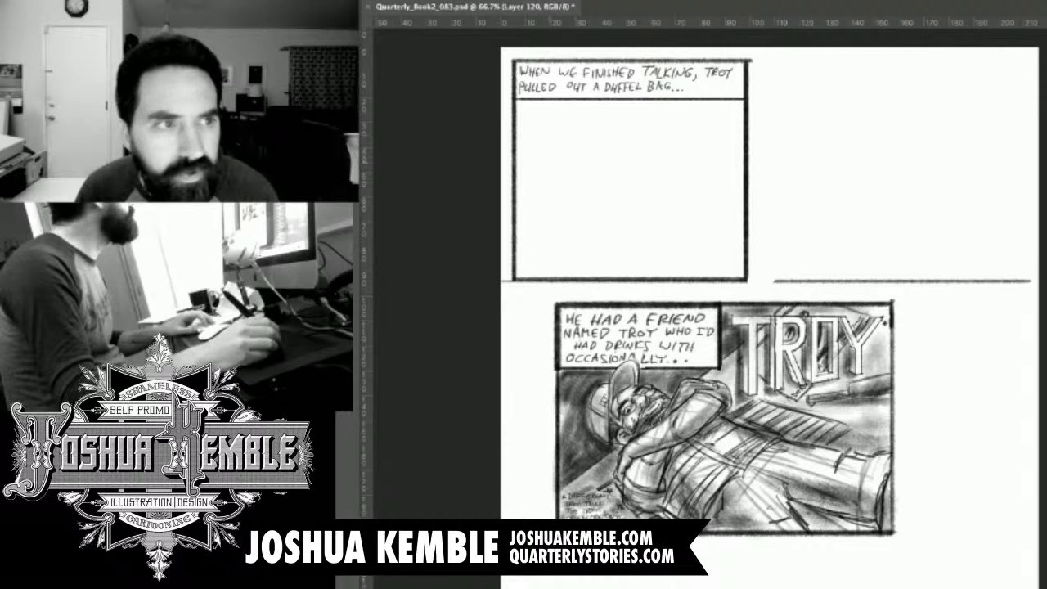
key(ctrl+z)
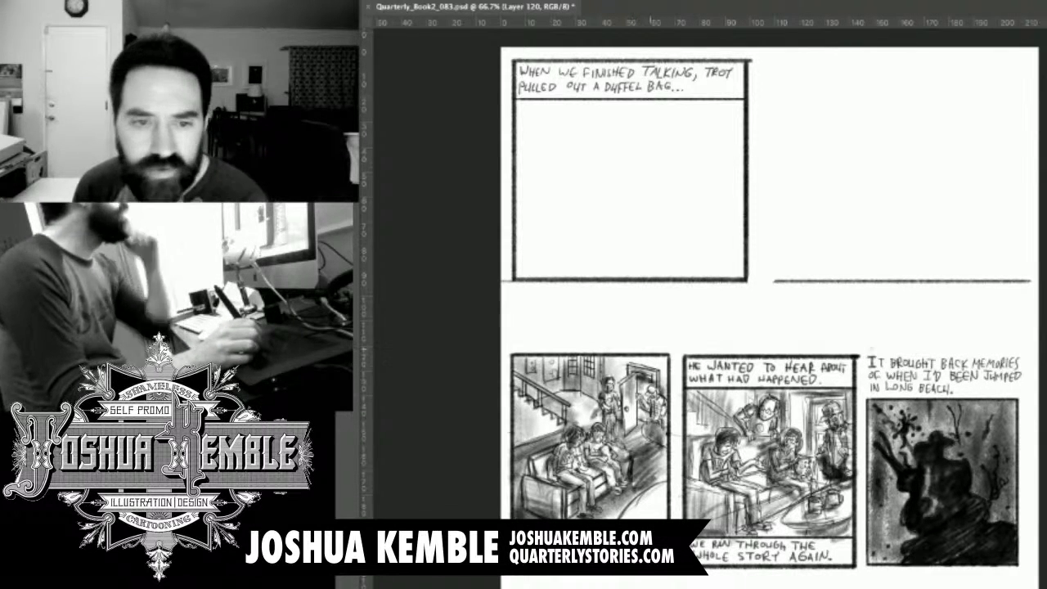
Take the two right-hand reference panels, the seated group and the dark Long Beach silhouette, off the page, keeping the sofa-and-staircase panel.
drag(683, 345, 1033, 575)
drag(910, 422, 905, 423)
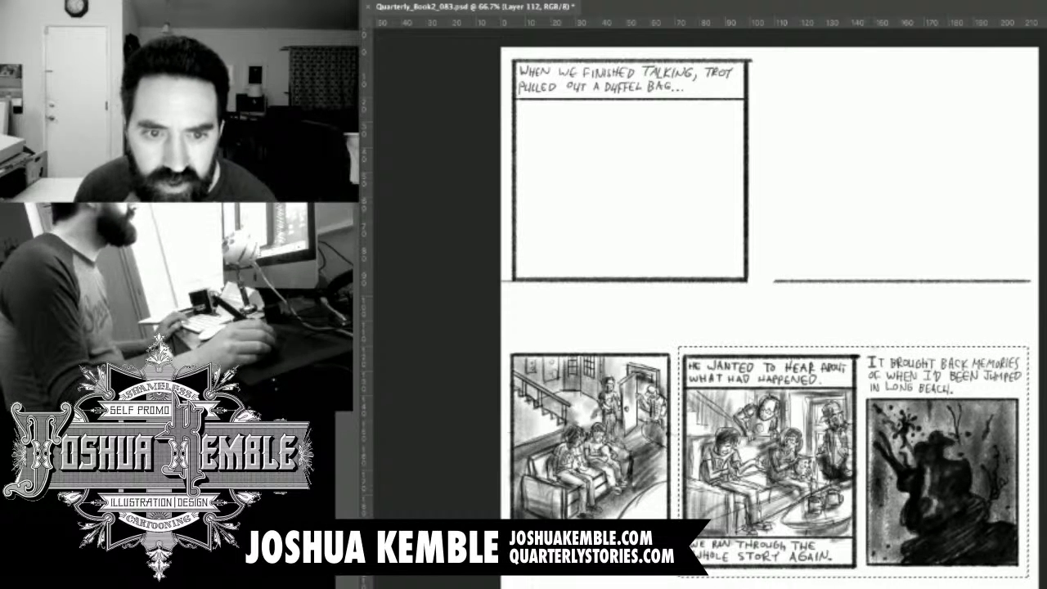
key(ctrl+x)
key(ctrl+v)
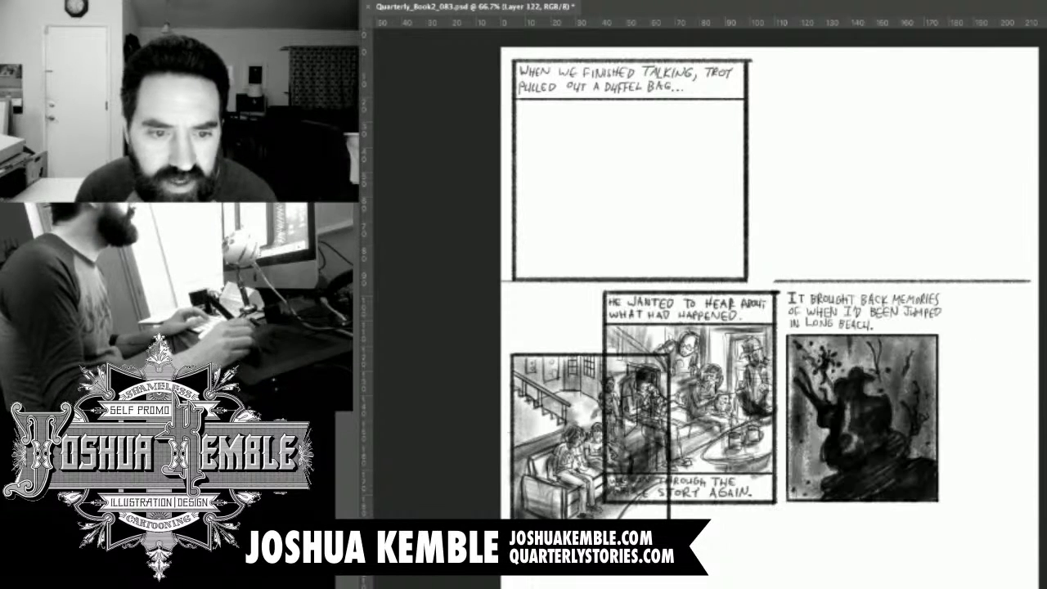
key(ctrl+z)
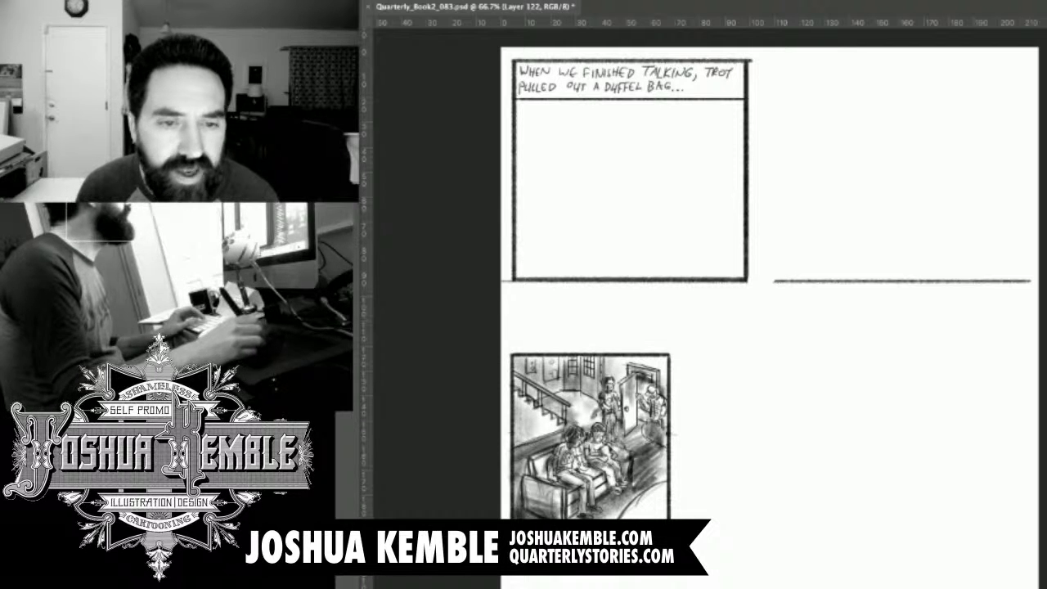
Arrange the sofa-and-staircase panel beside the captioned panel and the reclining-man panel below it as references, and save the file.
mouse_move(590, 438)
mouse_down()
mouse_move(867, 182)
mouse_move(858, 144)
mouse_move(854, 157)
mouse_up()
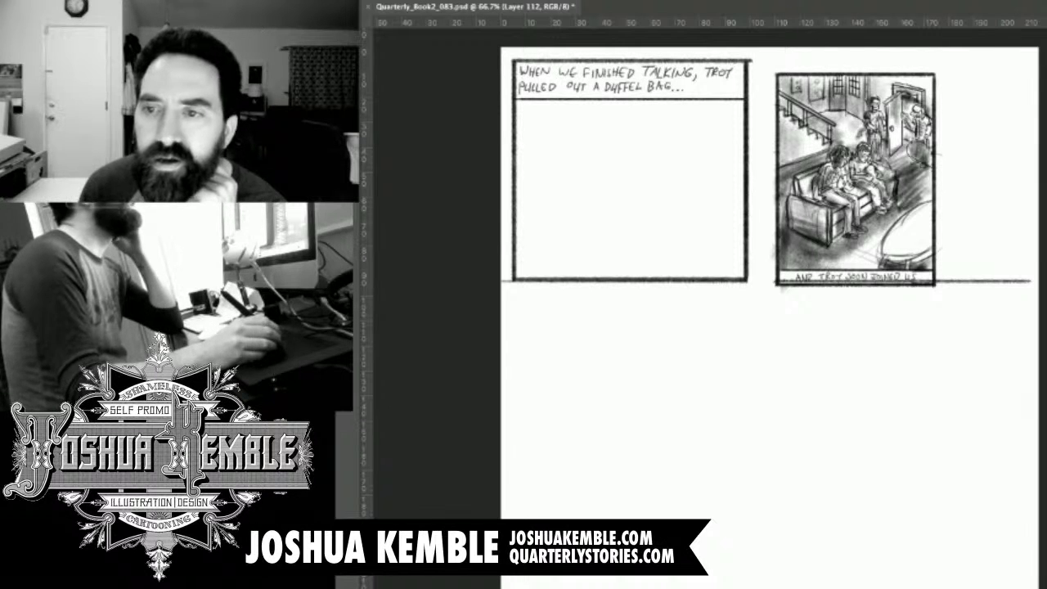
key(super+v)
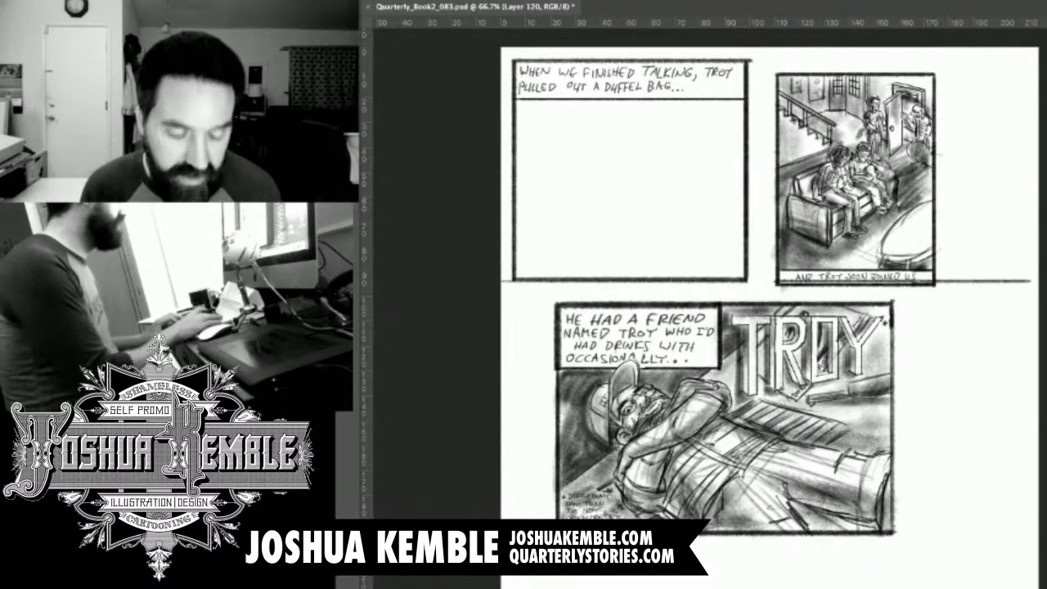
key(ctrl+s)
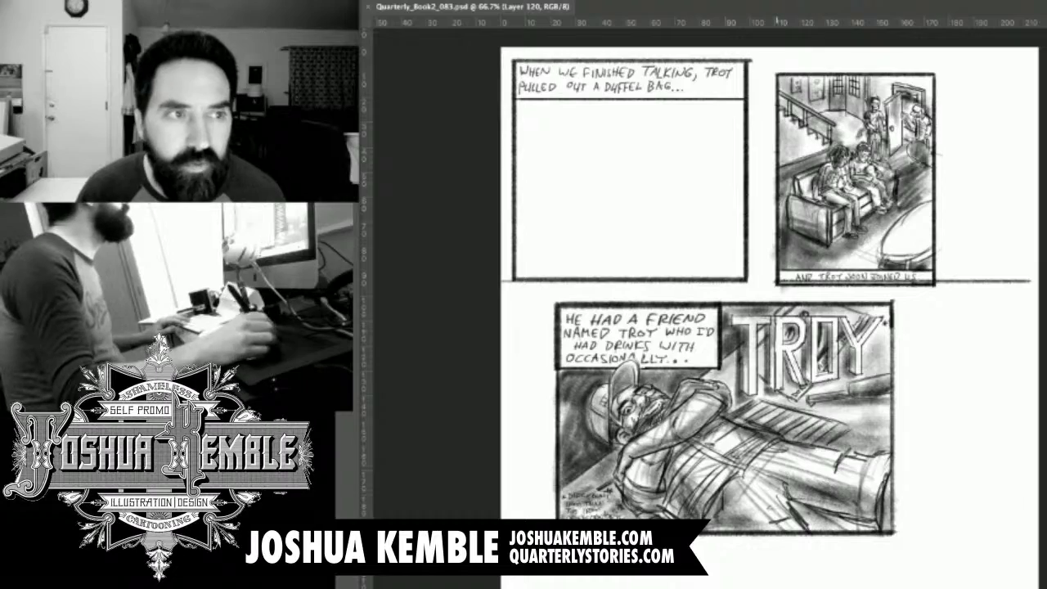
Lightly sketch a wide oval tabletop in the middle of the empty area of the "When we finished talking" panel.
key(super+plus)
key(super+plus)
drag(733, 237, 781, 325)
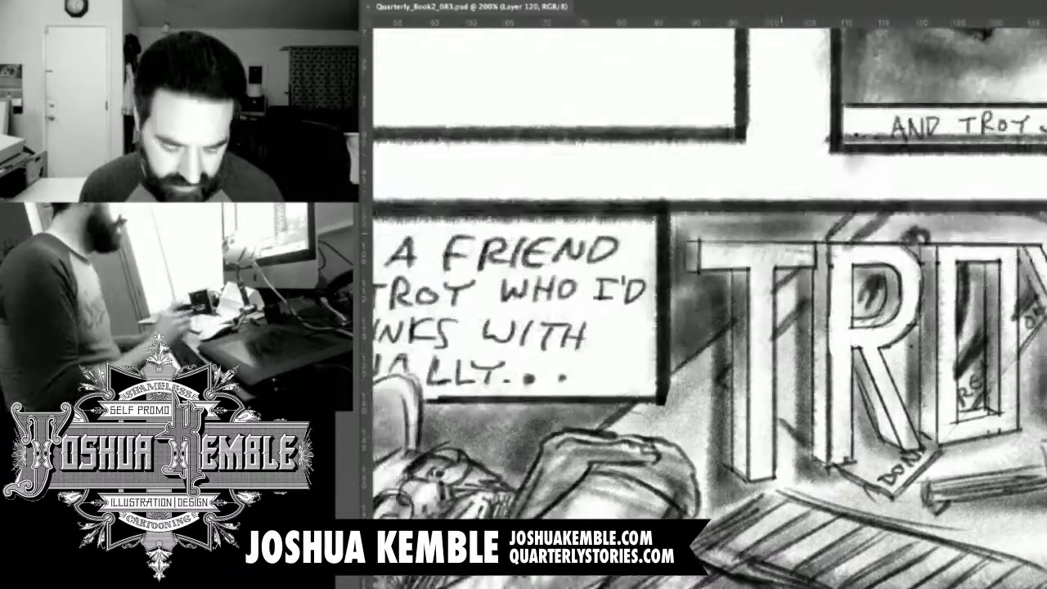
drag(781, 235, 957, 514)
drag(821, 205, 1033, 503)
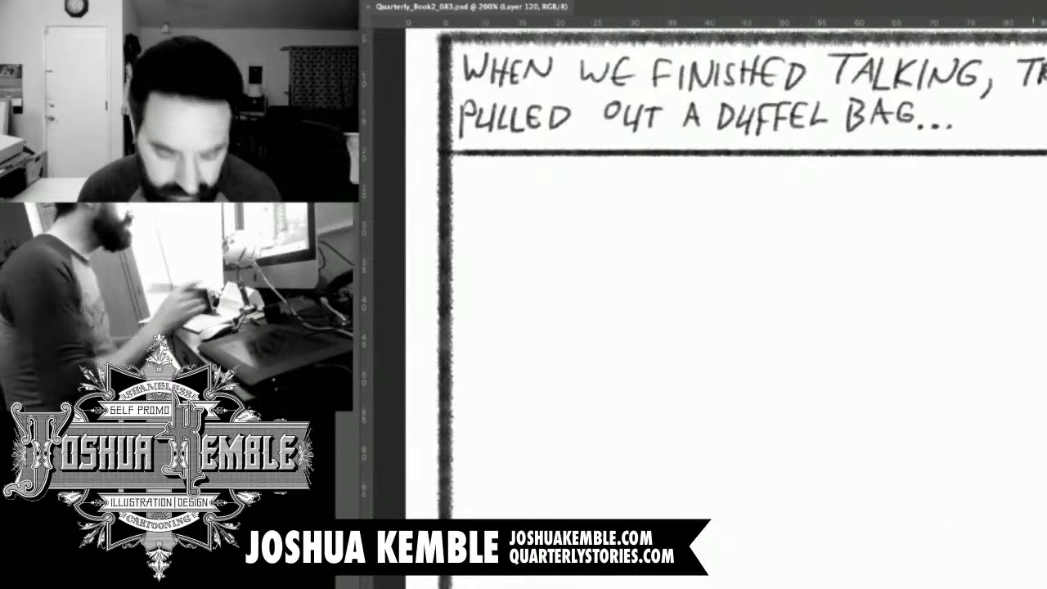
key(super+minus)
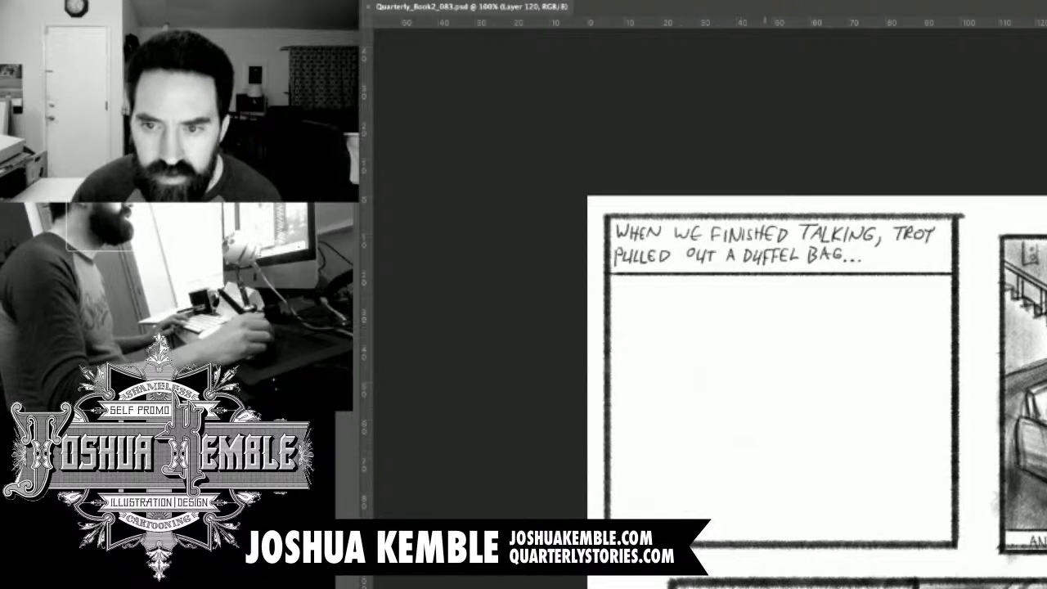
drag(753, 334, 653, 274)
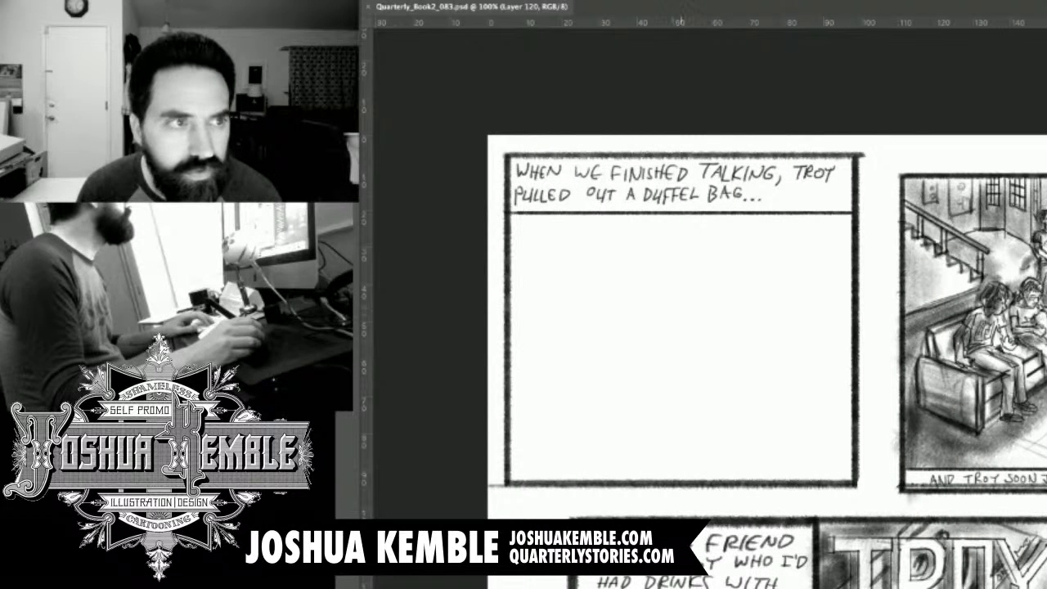
click(749, 323)
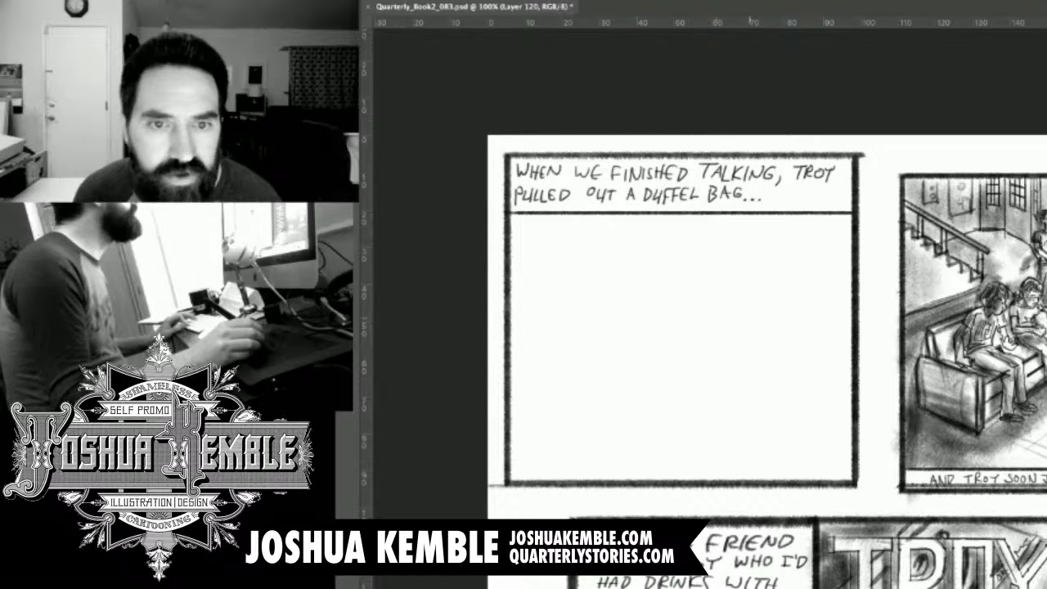
drag(855, 312, 690, 331)
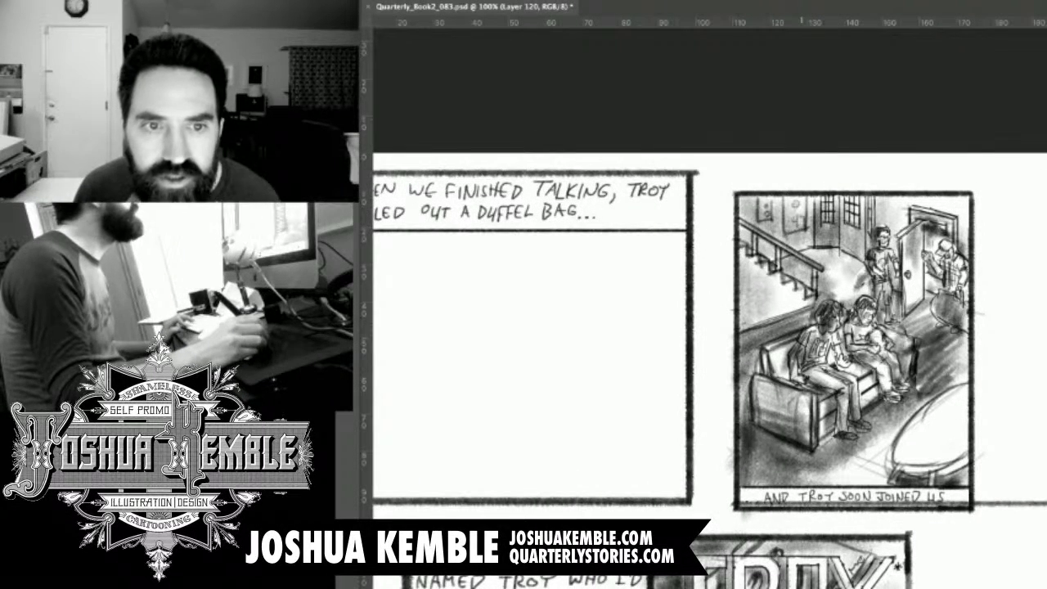
drag(690, 330, 863, 299)
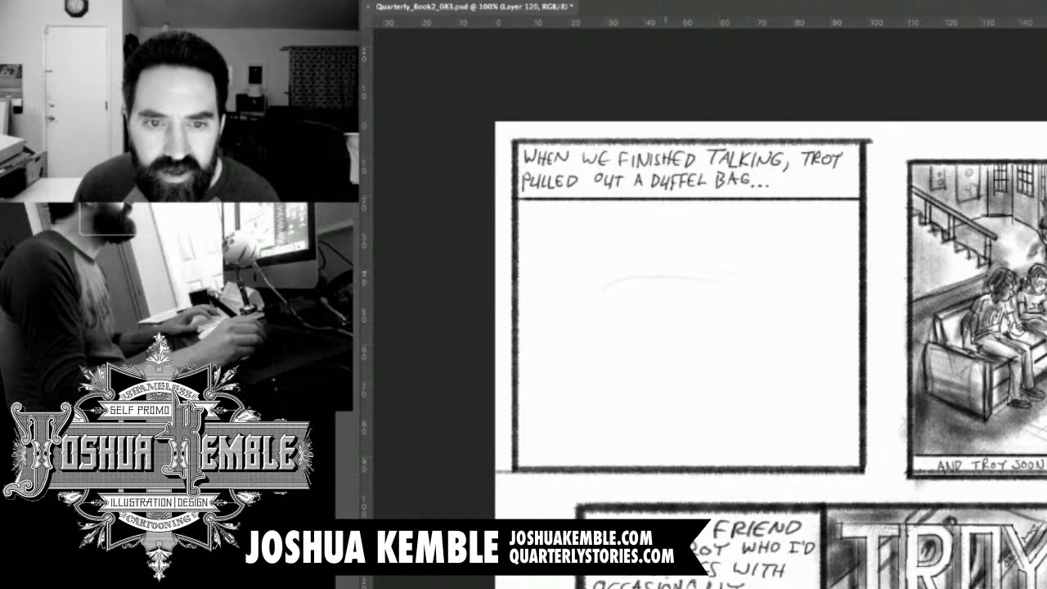
drag(655, 276, 695, 322)
drag(634, 307, 720, 342)
mouse_move(654, 323)
mouse_down()
mouse_move(776, 335)
mouse_move(772, 327)
mouse_up()
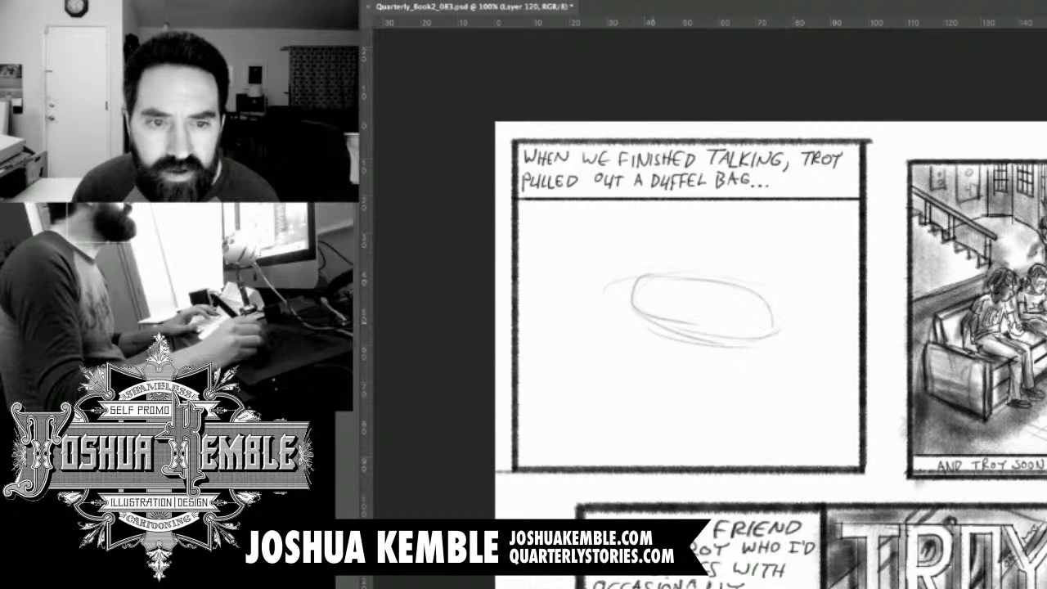
Rough in a large box-shaped sofa seen from behind in the panel's foreground, with its near side end and reinforced top edge.
mouse_move(565, 335)
mouse_down()
mouse_move(678, 365)
mouse_move(722, 455)
mouse_up()
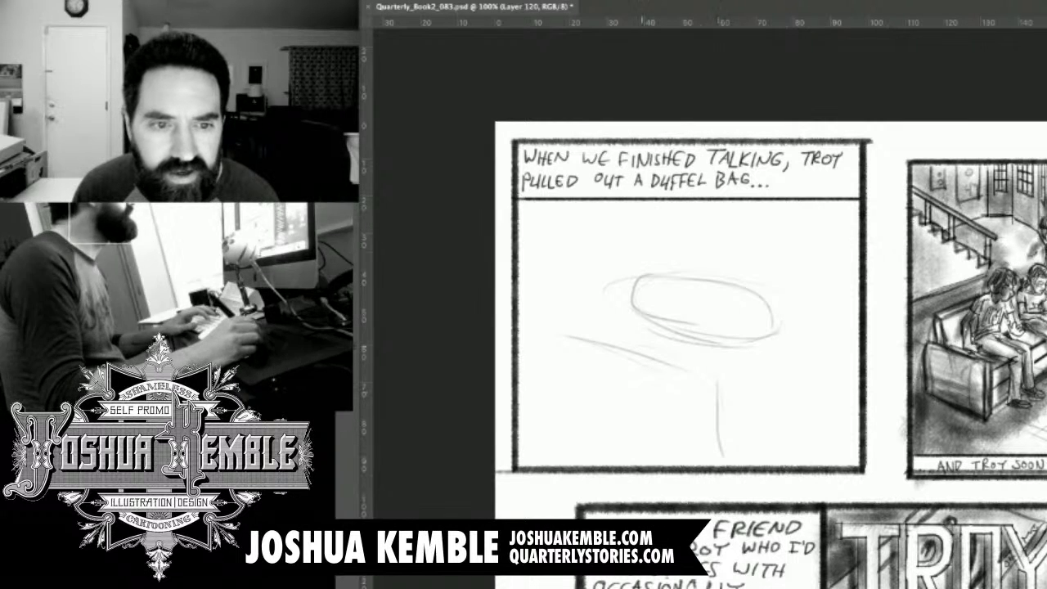
mouse_move(552, 340)
mouse_down()
mouse_move(566, 414)
mouse_move(555, 418)
mouse_move(623, 449)
mouse_up()
mouse_move(568, 426)
mouse_down()
mouse_move(695, 460)
mouse_move(687, 463)
mouse_up()
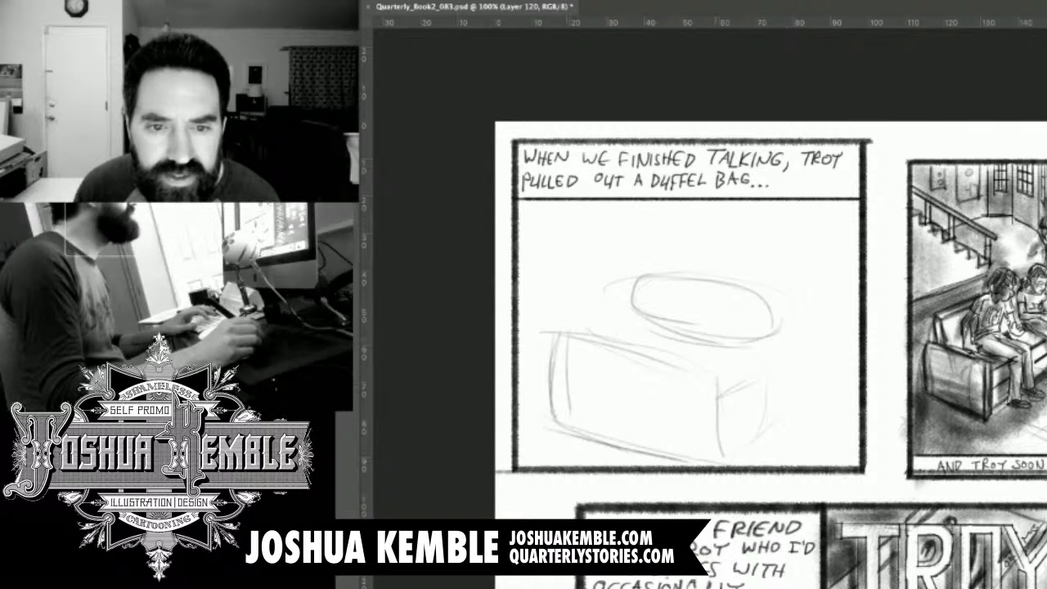
drag(719, 398, 760, 377)
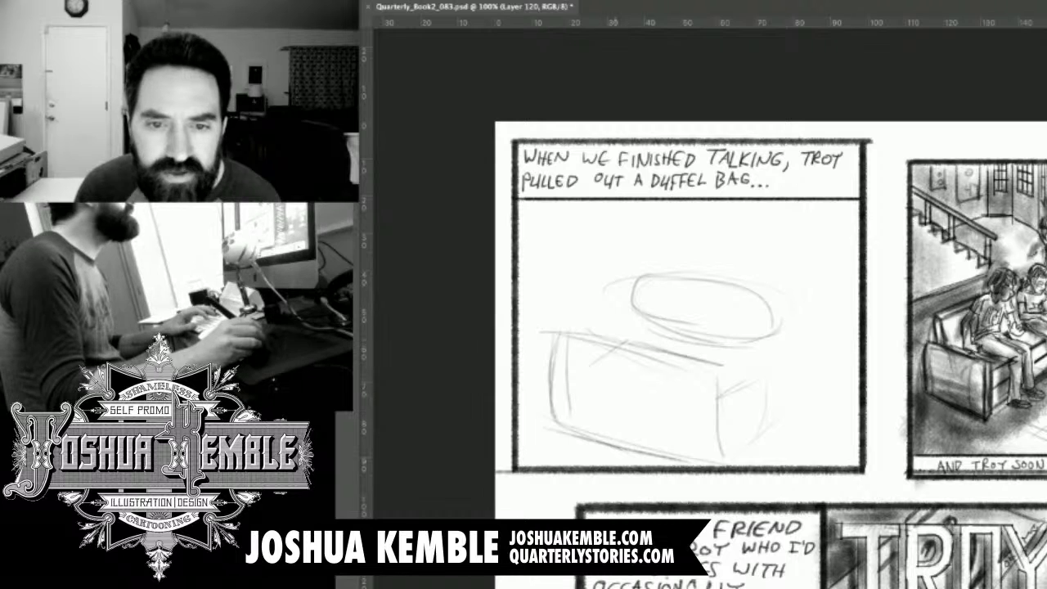
drag(628, 345, 758, 375)
mouse_move(687, 356)
mouse_down()
mouse_move(784, 363)
mouse_move(777, 419)
mouse_up()
drag(790, 374, 786, 419)
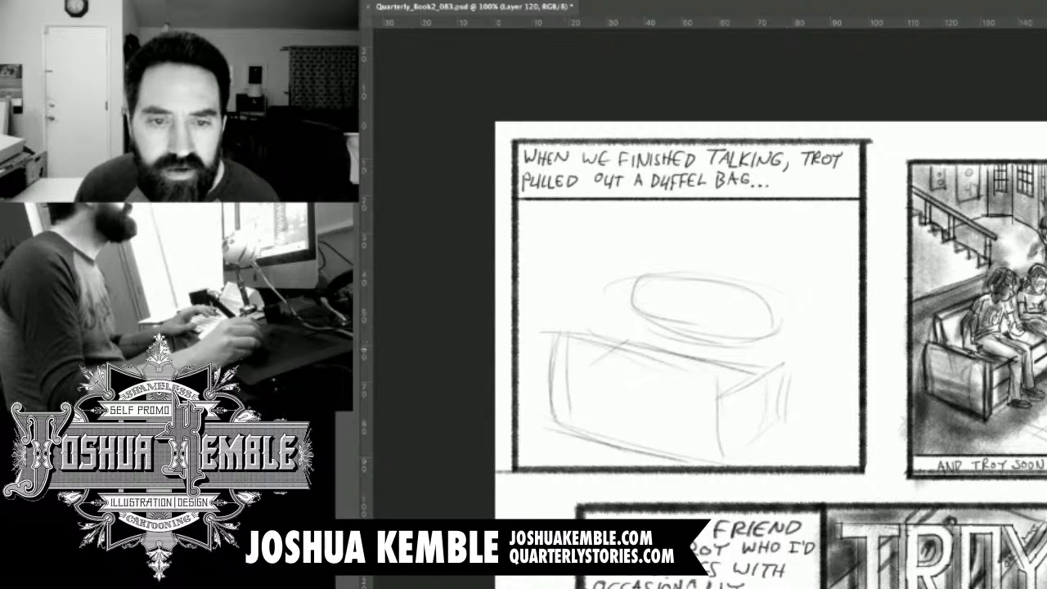
drag(550, 350, 706, 376)
mouse_move(607, 353)
mouse_down()
mouse_move(698, 373)
mouse_move(719, 398)
mouse_move(723, 451)
mouse_up()
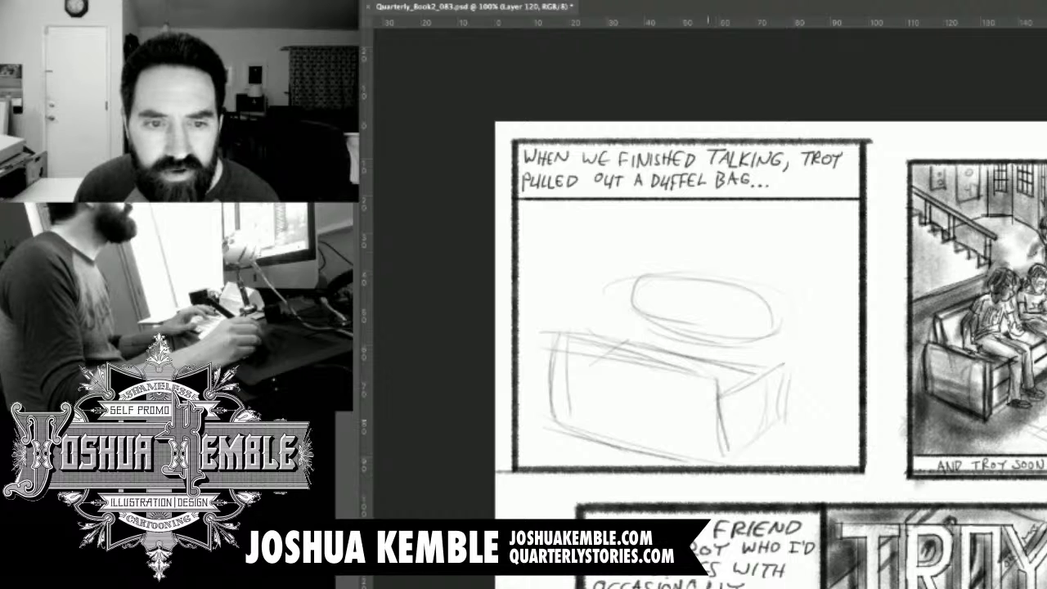
mouse_move(579, 353)
mouse_down()
mouse_move(604, 337)
mouse_move(607, 364)
mouse_move(764, 374)
mouse_up()
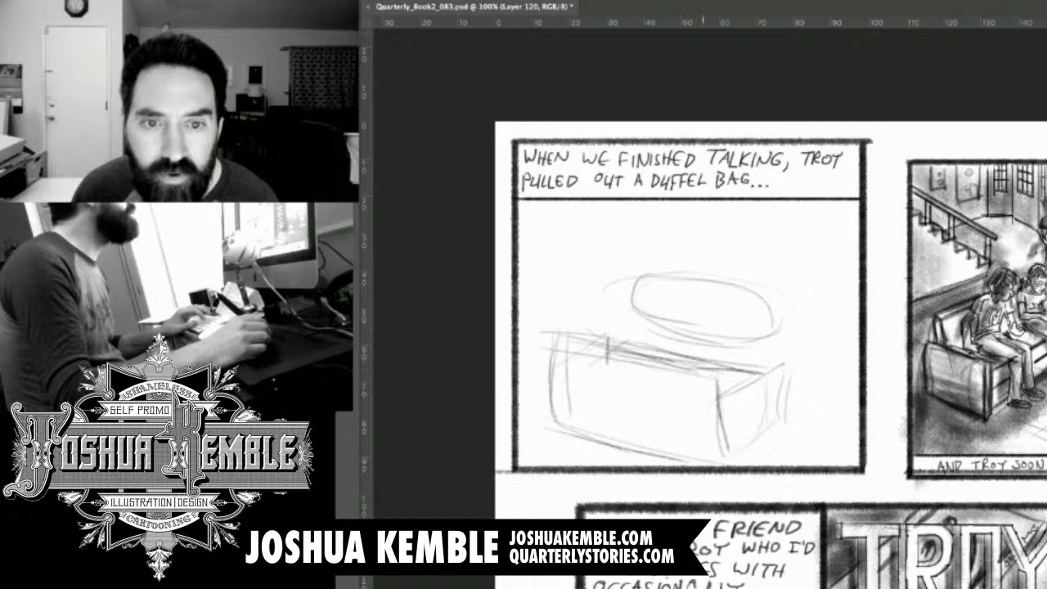
Sketch the room's back wall behind the table with a slanting floor line, vertical door and window edges, and a receding left wall line.
drag(669, 235, 791, 250)
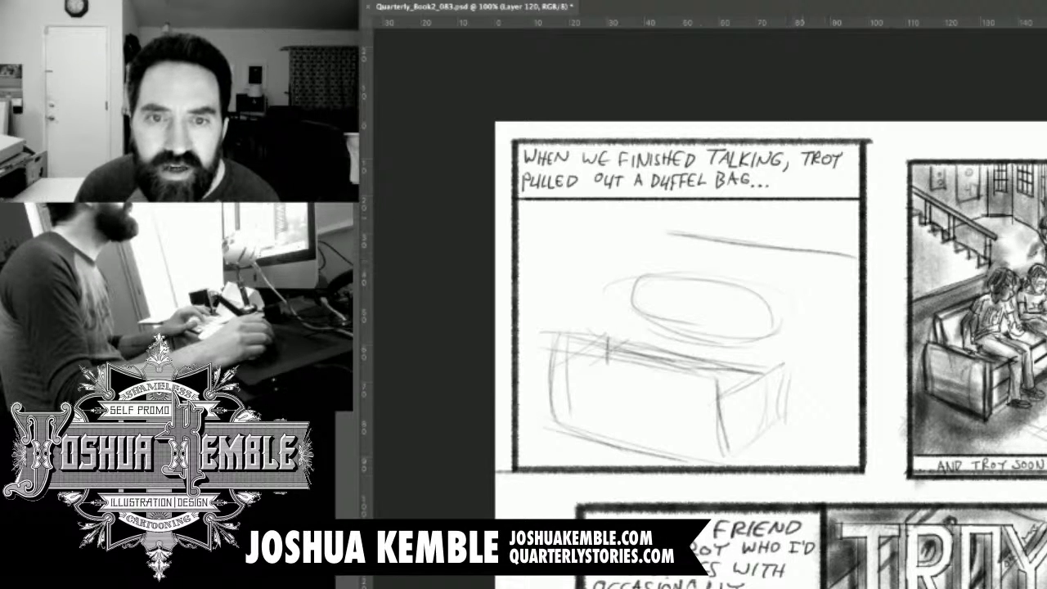
drag(780, 207, 782, 254)
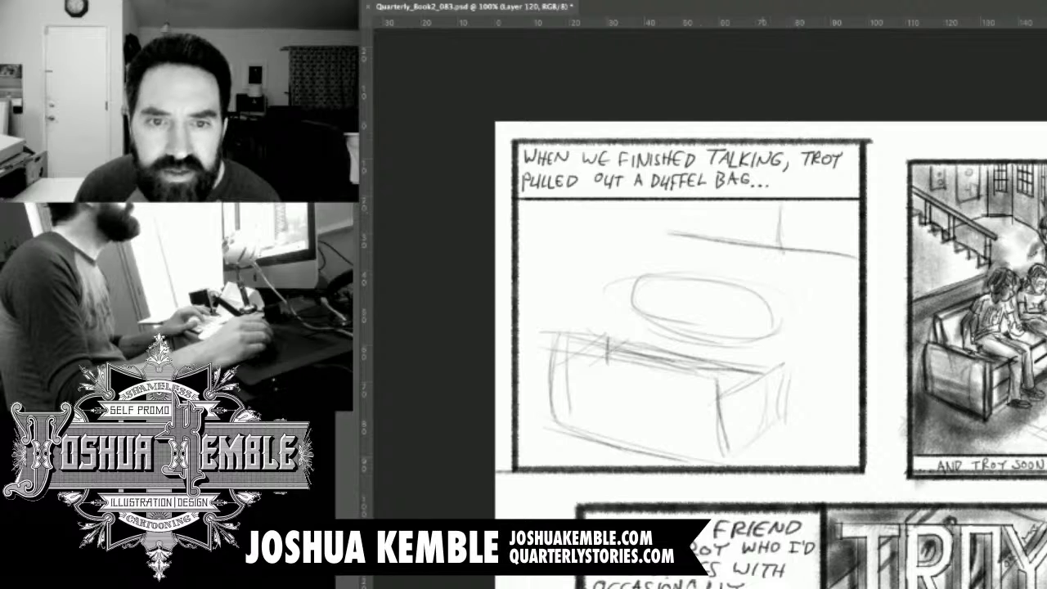
drag(714, 205, 717, 247)
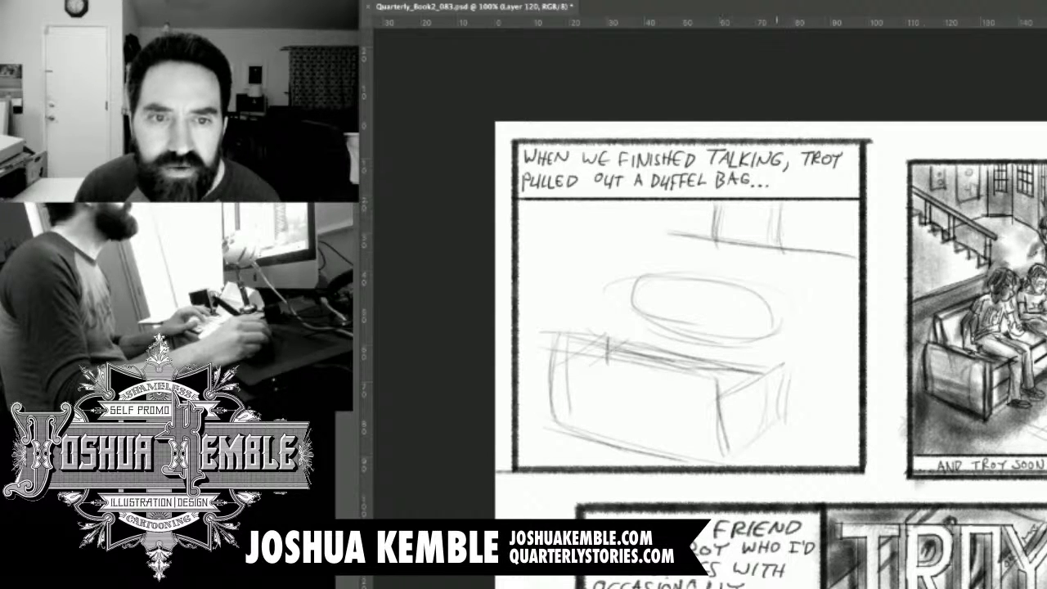
drag(631, 209, 649, 229)
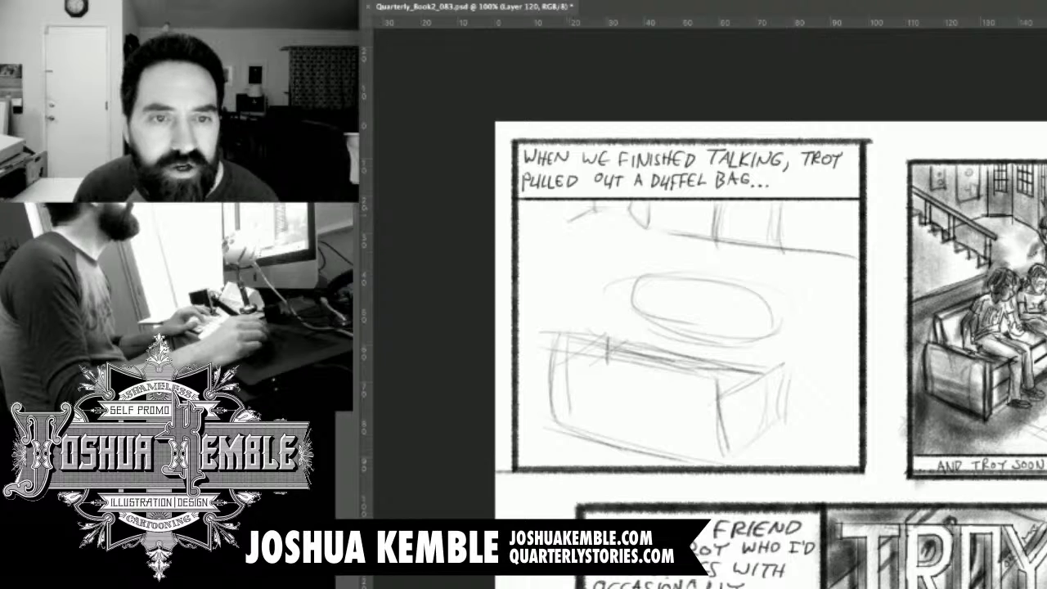
drag(570, 203, 571, 221)
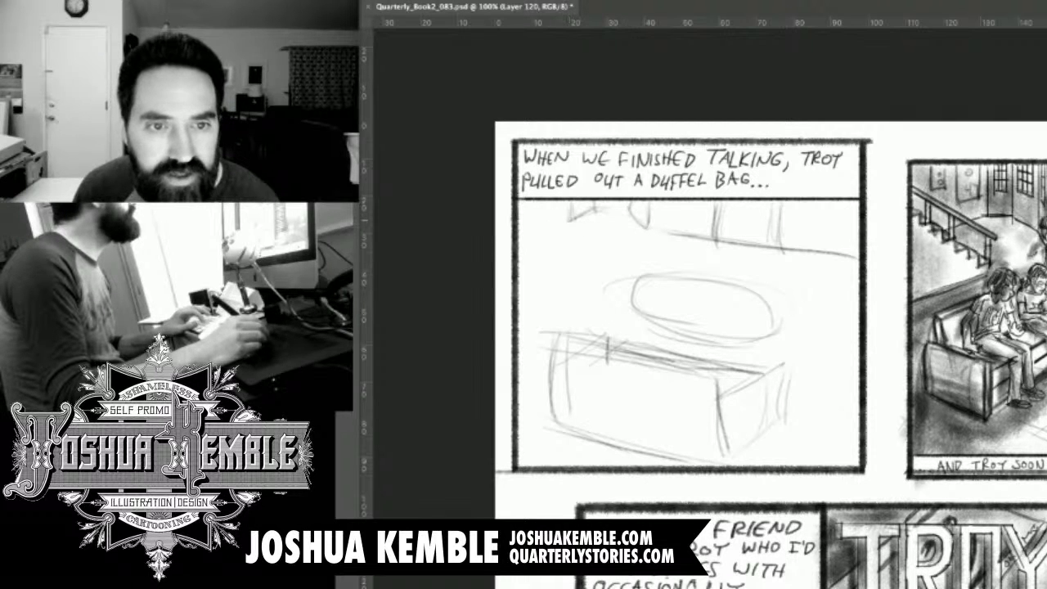
drag(571, 219, 521, 248)
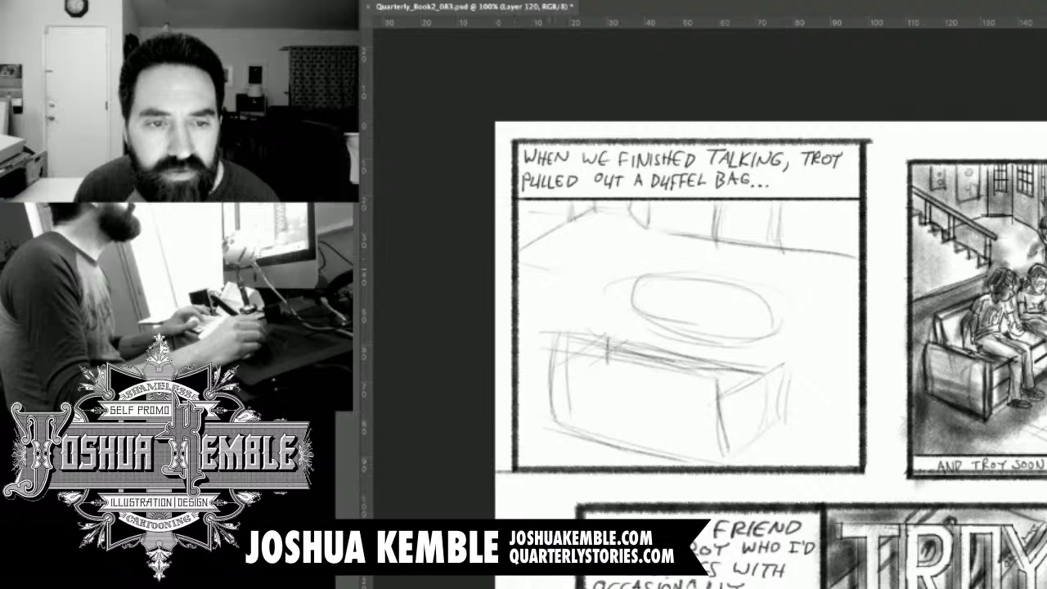
Rough in the cropped piece of furniture at the panel's left edge, between the side wall and the sofa.
mouse_move(518, 275)
mouse_down()
mouse_move(565, 280)
mouse_move(552, 297)
mouse_up()
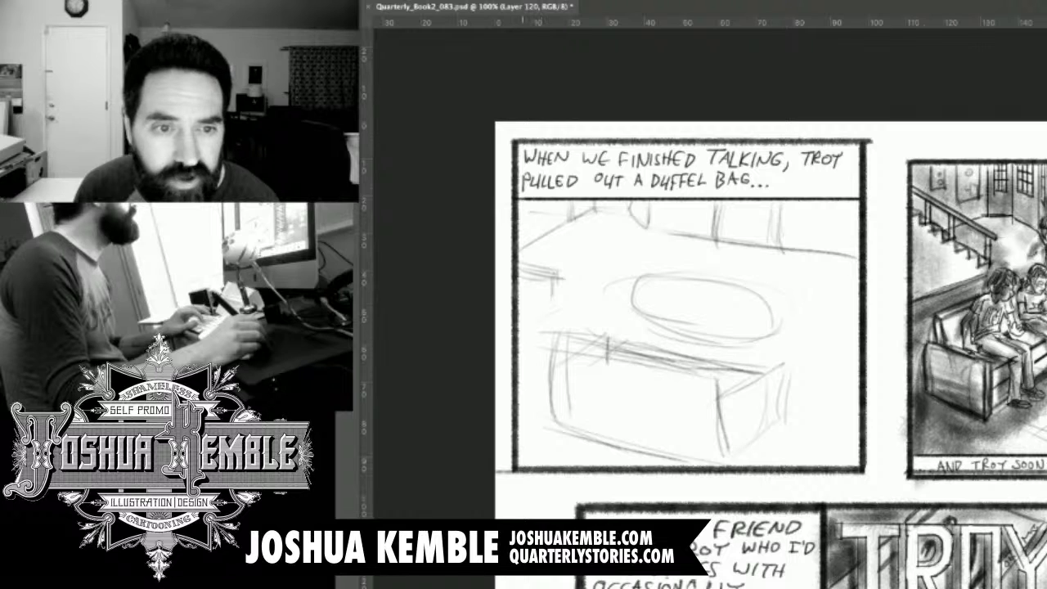
mouse_move(519, 319)
mouse_down()
mouse_move(562, 306)
mouse_move(519, 353)
mouse_up()
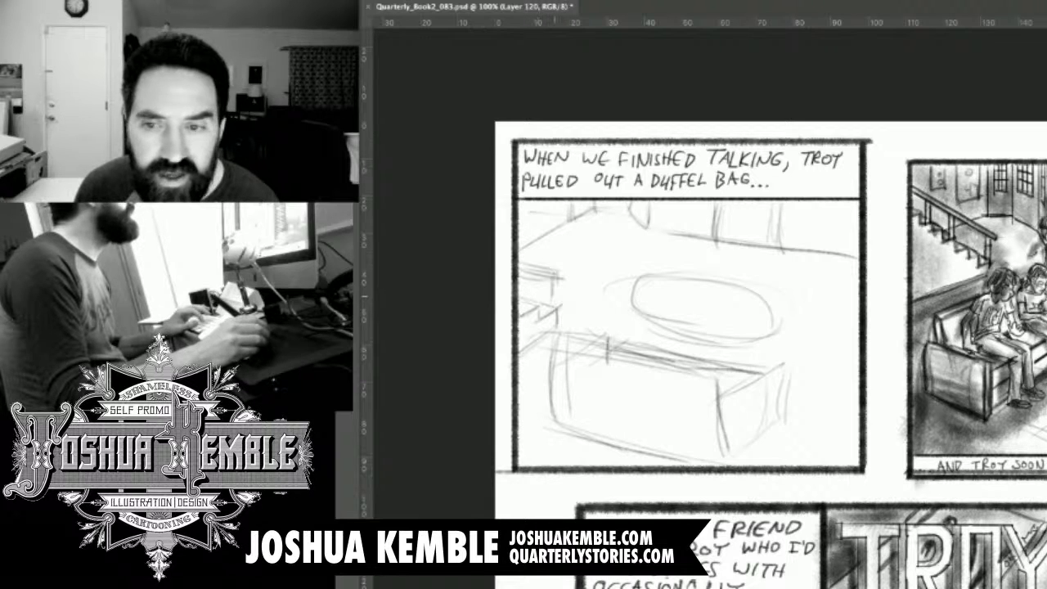
drag(557, 274, 558, 319)
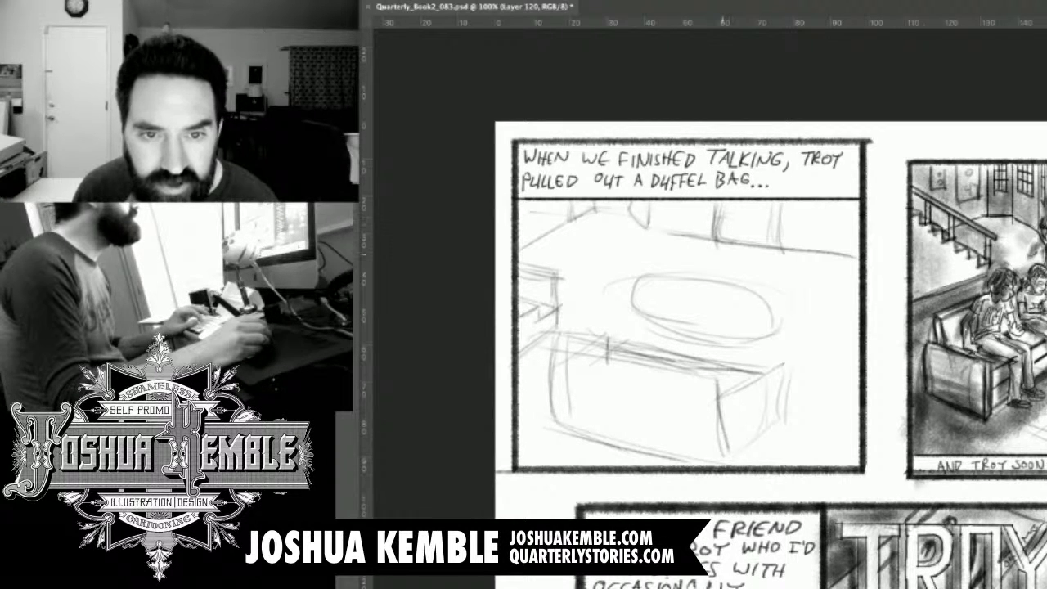
Sketch a simple figure behind the oval table and a flat duffel bag shape on the tabletop in front of him.
mouse_move(706, 238)
mouse_down()
mouse_move(699, 282)
mouse_move(733, 293)
mouse_up()
drag(748, 239, 743, 287)
mouse_move(725, 247)
mouse_down()
mouse_move(729, 283)
mouse_move(758, 277)
mouse_move(757, 289)
mouse_up()
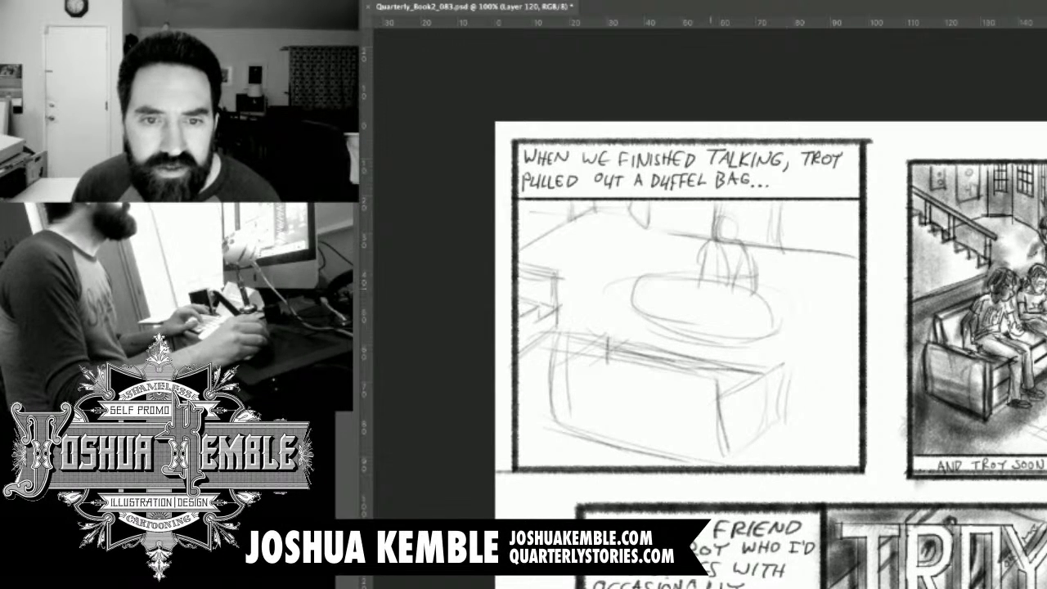
drag(671, 304, 743, 322)
drag(673, 289, 735, 299)
drag(669, 294, 692, 291)
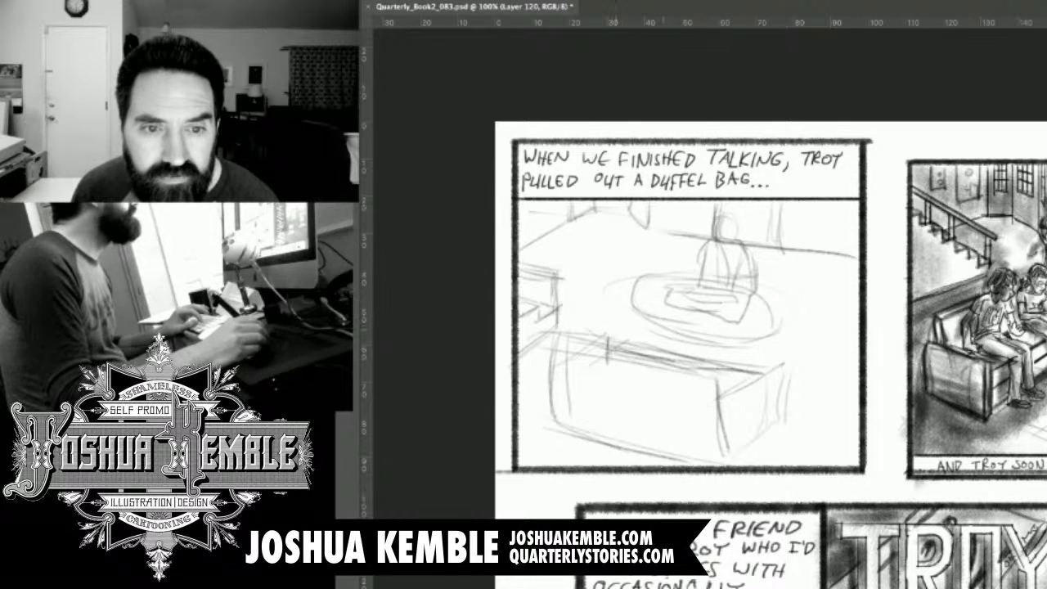
Rough in two figures seated side by side on the foreground sofa, seen from behind with round heads and sloping shoulders.
mouse_move(628, 298)
mouse_down()
mouse_move(625, 318)
mouse_move(643, 320)
mouse_move(651, 304)
mouse_move(624, 314)
mouse_up()
drag(618, 335, 615, 358)
drag(645, 326, 657, 356)
drag(677, 320, 672, 361)
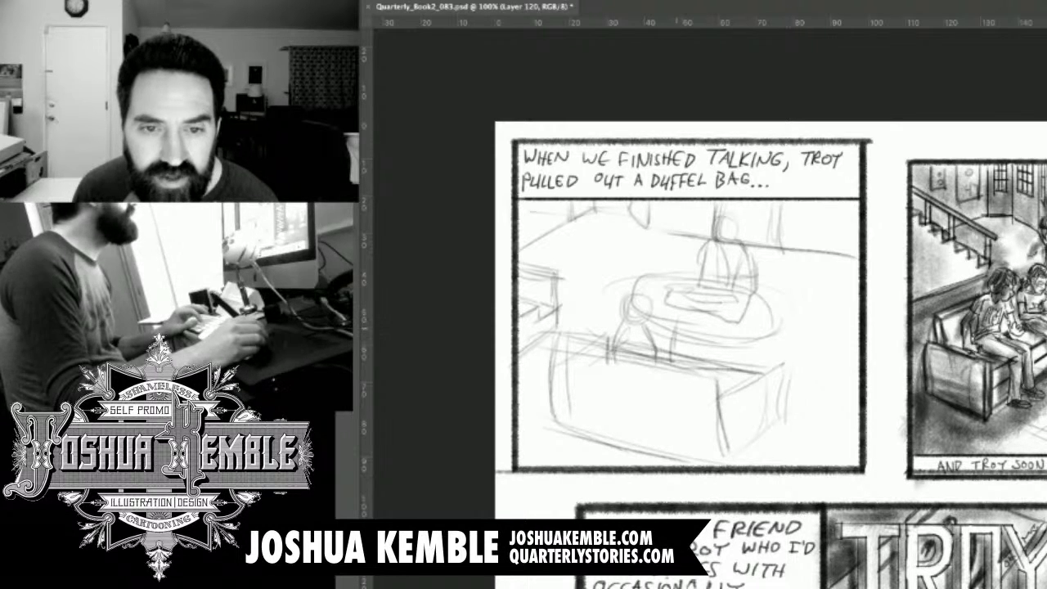
mouse_move(688, 317)
mouse_down()
mouse_move(681, 334)
mouse_move(703, 328)
mouse_move(679, 332)
mouse_move(708, 379)
mouse_move(741, 385)
mouse_move(731, 350)
mouse_up()
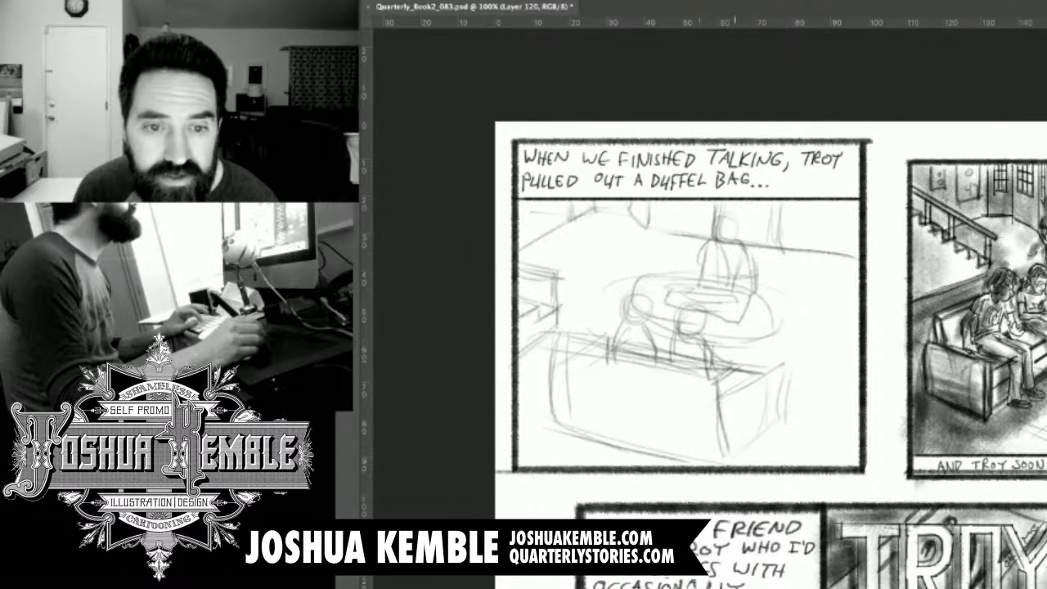
drag(645, 331, 664, 354)
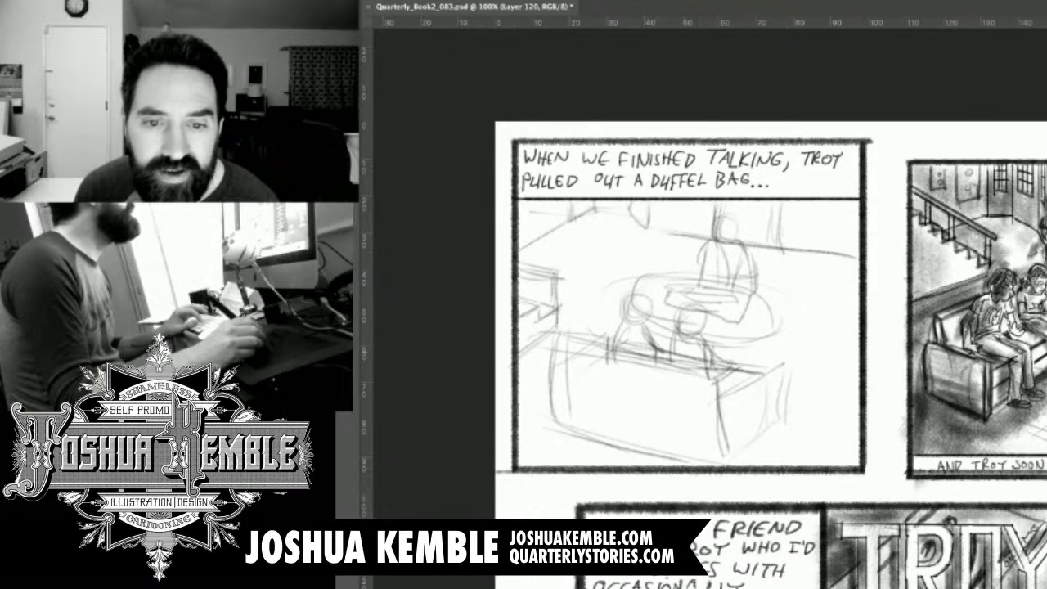
drag(726, 399, 773, 368)
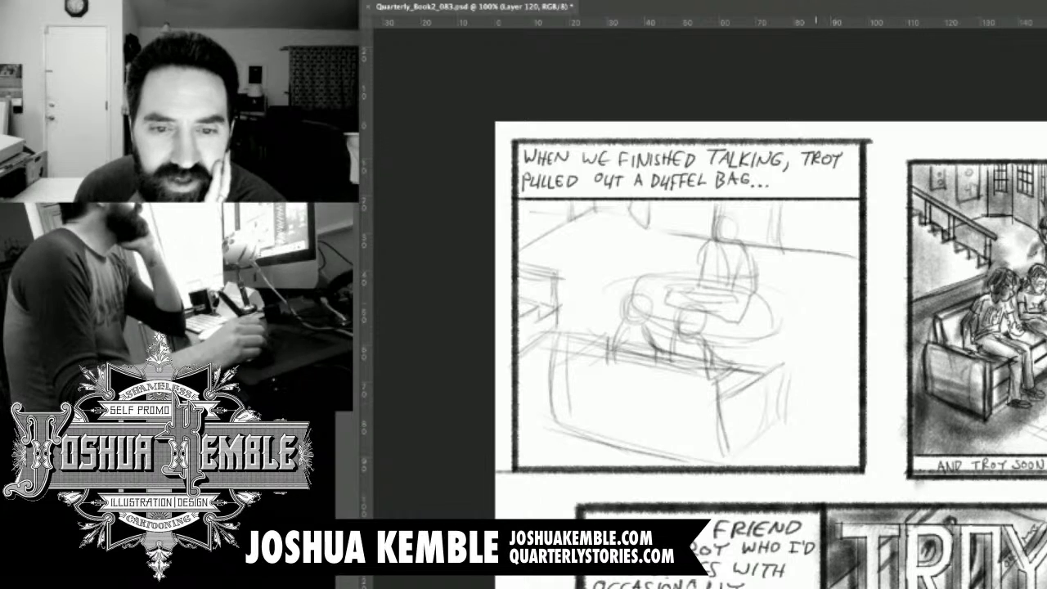
Strengthen the end of the foreground sofa with slanting arm edges and rough vertical strokes at its near corner.
mouse_move(741, 452)
mouse_down()
mouse_move(784, 398)
mouse_move(800, 394)
mouse_up()
drag(783, 409, 790, 339)
drag(720, 420, 779, 353)
mouse_move(725, 396)
mouse_down()
mouse_move(777, 342)
mouse_move(774, 417)
mouse_up()
drag(774, 355, 778, 434)
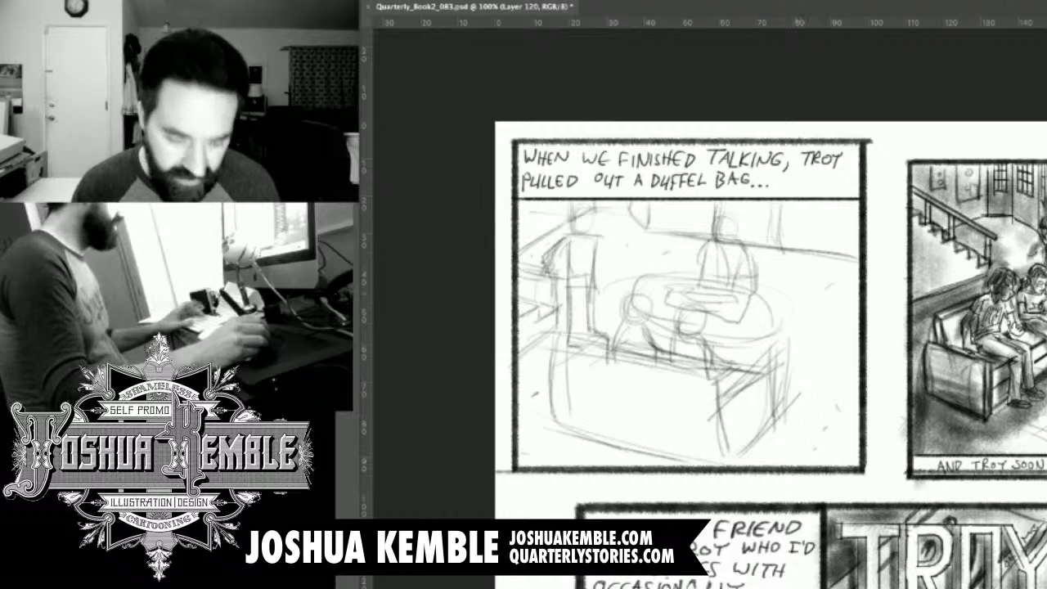
Draw a boxy cap with a pointed brim and short front lettering over the head of the figure behind the table.
drag(710, 190, 790, 190)
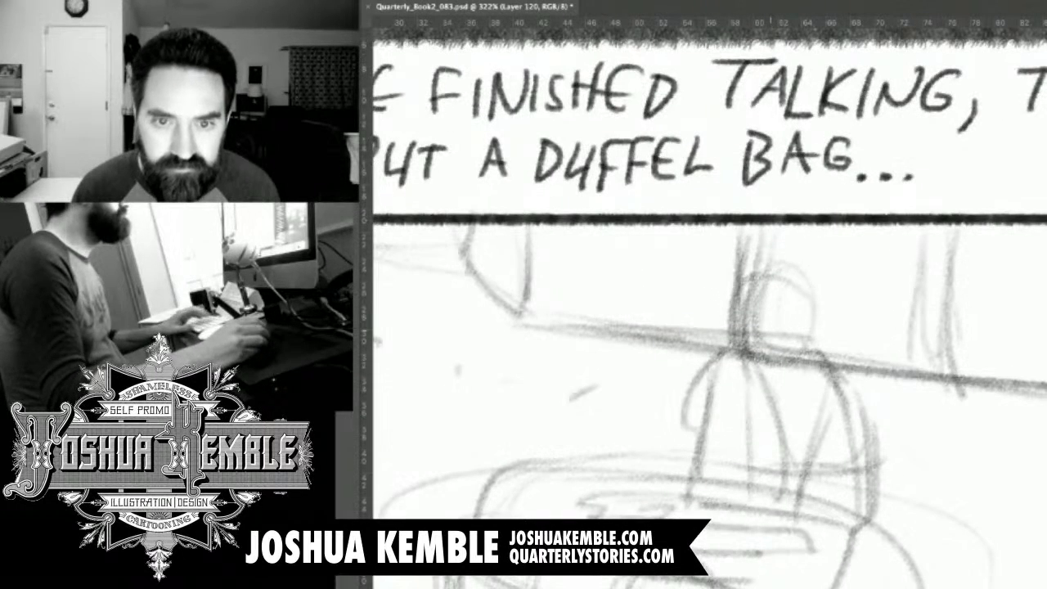
drag(760, 273, 667, 128)
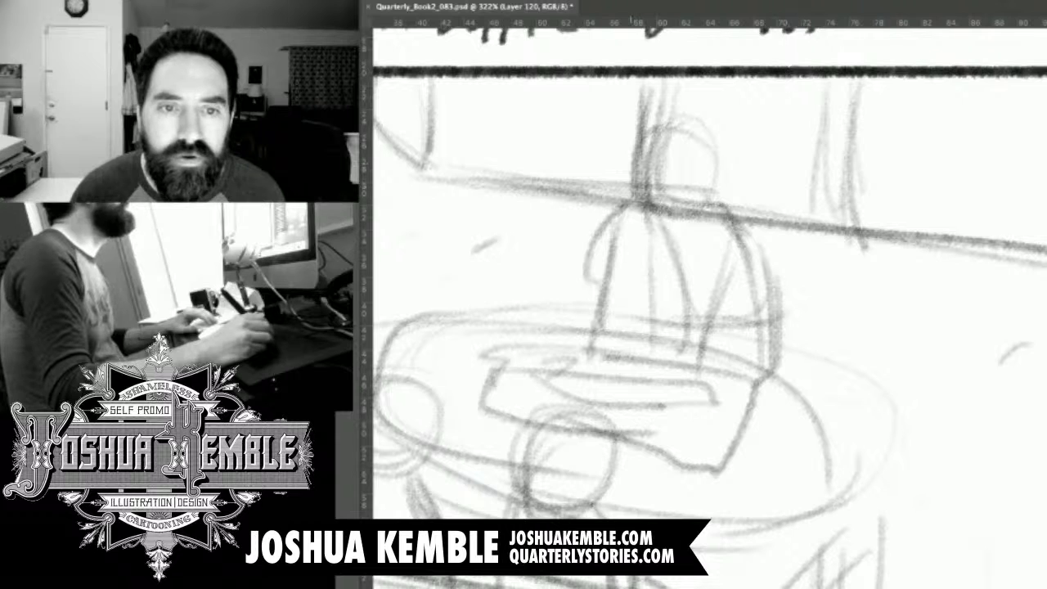
mouse_move(636, 177)
mouse_down()
mouse_move(613, 215)
mouse_move(644, 227)
mouse_move(671, 214)
mouse_up()
key(super+z)
key(super+z)
mouse_move(635, 178)
mouse_down()
mouse_move(609, 212)
mouse_move(680, 221)
mouse_move(705, 181)
mouse_move(628, 174)
mouse_move(638, 131)
mouse_move(715, 127)
mouse_move(719, 169)
mouse_move(696, 190)
mouse_up()
mouse_move(658, 136)
mouse_down()
mouse_move(657, 186)
mouse_move(643, 173)
mouse_move(672, 175)
mouse_up()
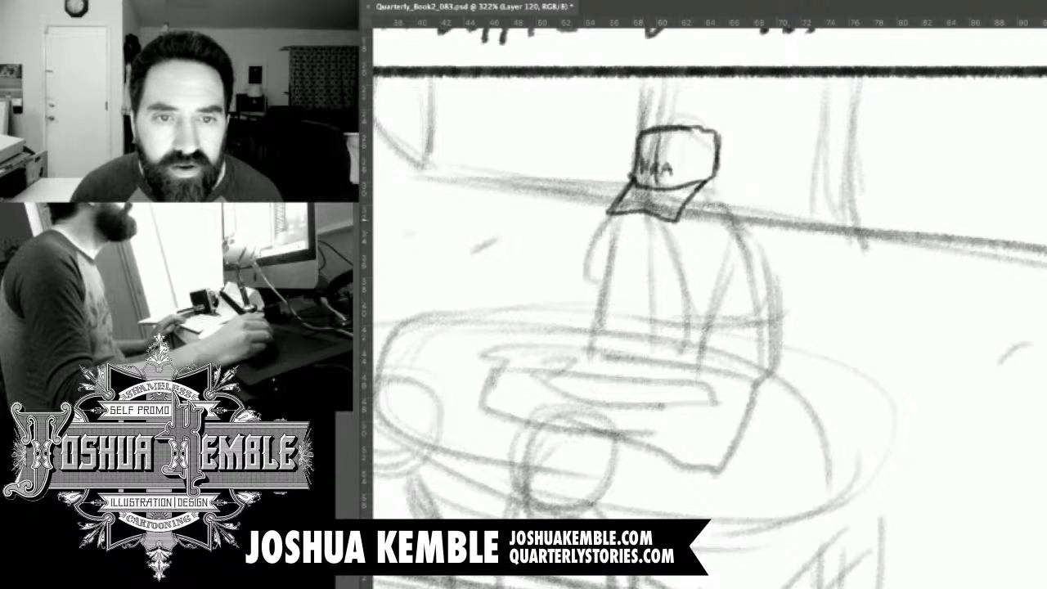
Draw the capped figure's shaded beard and jaw beneath the brim, plus his open shirt collar and front placket.
drag(639, 213, 642, 220)
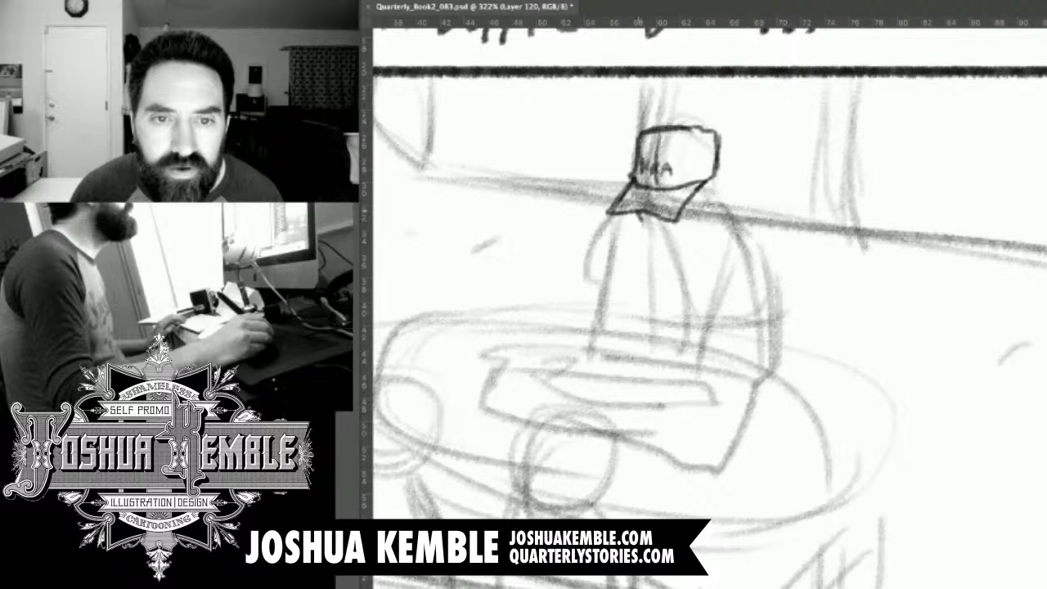
drag(682, 207, 694, 215)
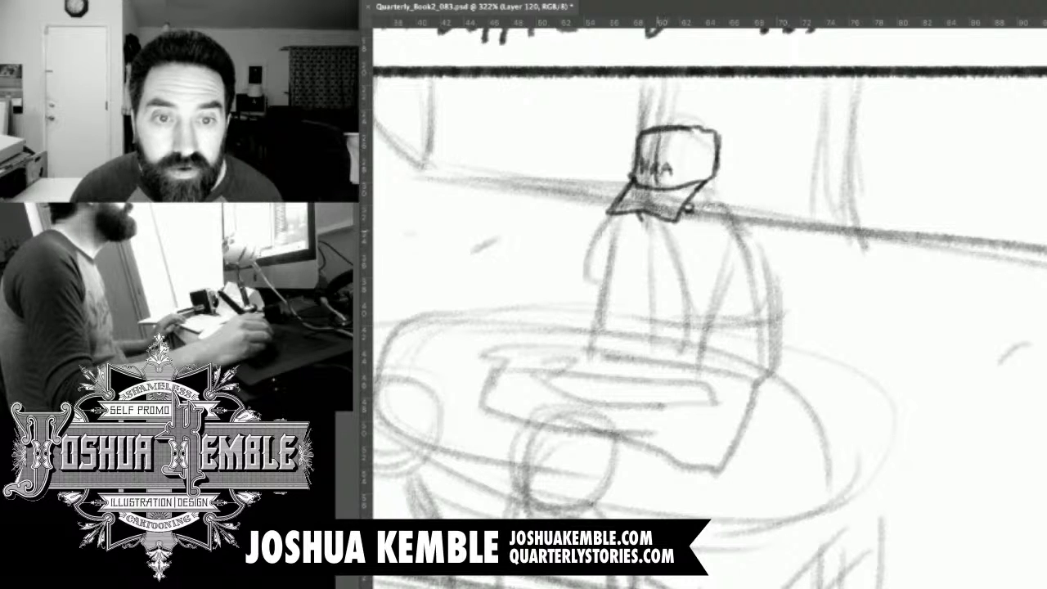
mouse_move(657, 227)
mouse_down()
mouse_move(678, 232)
mouse_move(646, 239)
mouse_move(667, 252)
mouse_move(707, 219)
mouse_move(648, 236)
mouse_move(692, 247)
mouse_up()
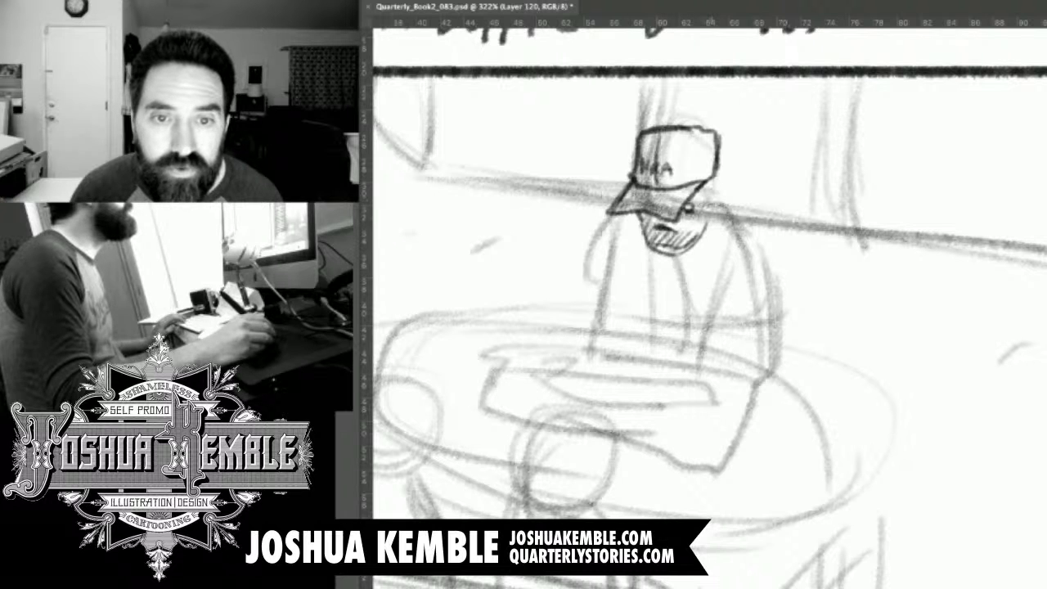
mouse_move(708, 187)
mouse_down()
mouse_move(722, 216)
mouse_move(715, 206)
mouse_up()
mouse_move(650, 217)
mouse_down()
mouse_move(664, 244)
mouse_move(701, 234)
mouse_up()
mouse_move(712, 191)
mouse_down()
mouse_move(688, 207)
mouse_move(712, 185)
mouse_move(715, 194)
mouse_move(710, 182)
mouse_move(721, 211)
mouse_move(689, 257)
mouse_up()
mouse_move(721, 219)
mouse_down()
mouse_move(687, 268)
mouse_move(678, 260)
mouse_move(654, 272)
mouse_move(669, 254)
mouse_move(666, 331)
mouse_up()
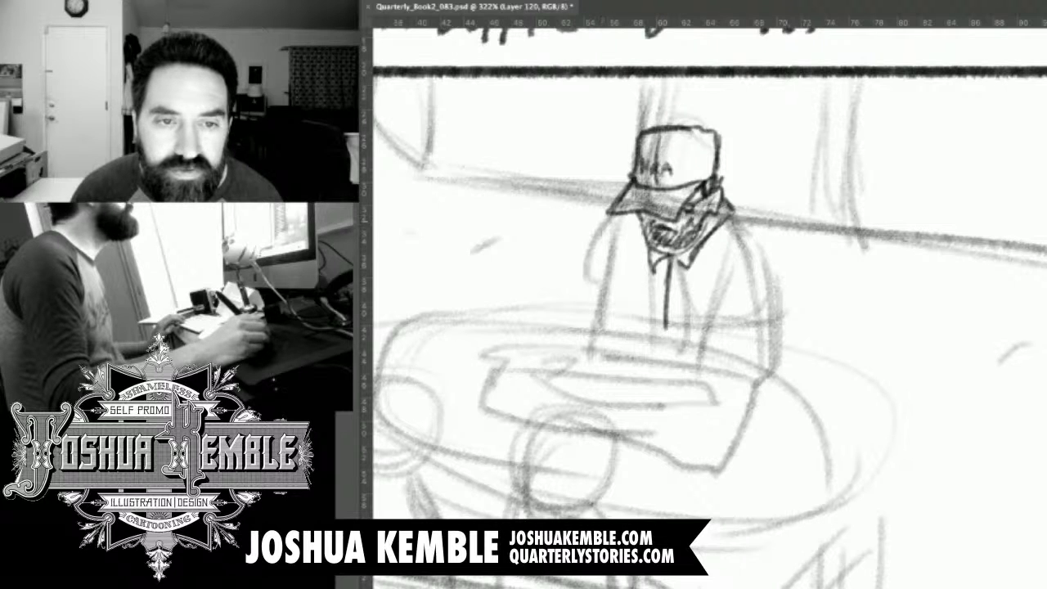
Draw the capped figure's bent arm, from the short sleeve down the forearm to a fist above the duffel bag.
mouse_move(607, 212)
mouse_down()
mouse_move(578, 237)
mouse_move(595, 288)
mouse_up()
mouse_move(581, 245)
mouse_down()
mouse_move(599, 273)
mouse_move(622, 264)
mouse_up()
drag(546, 273, 573, 311)
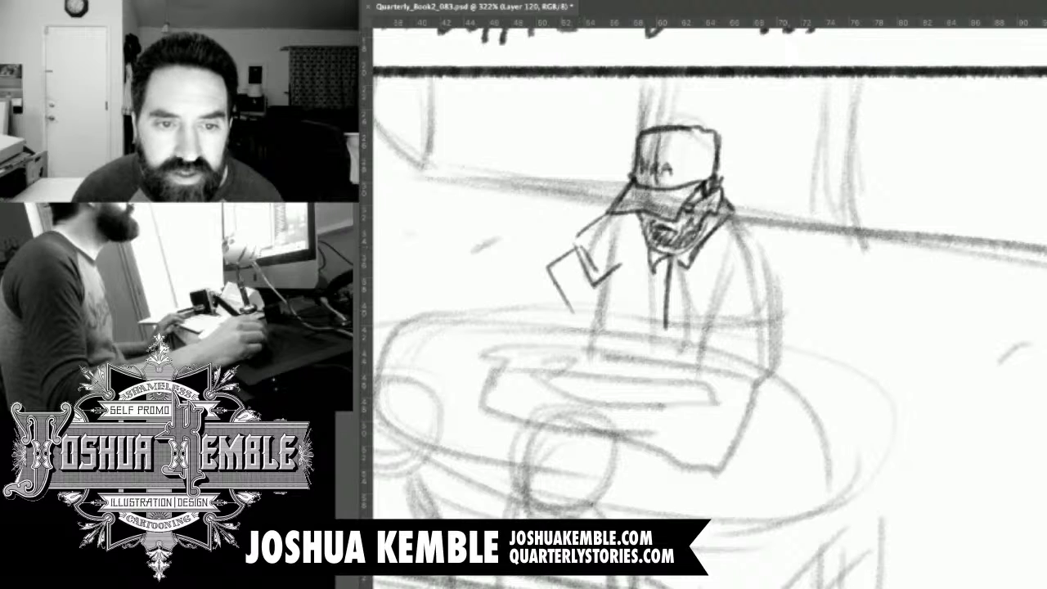
mouse_move(543, 275)
mouse_down()
mouse_move(584, 329)
mouse_move(618, 347)
mouse_up()
drag(562, 316, 639, 366)
drag(580, 276, 615, 314)
mouse_move(612, 310)
mouse_down()
mouse_move(647, 349)
mouse_move(675, 343)
mouse_move(701, 374)
mouse_move(682, 369)
mouse_move(677, 382)
mouse_move(690, 376)
mouse_move(653, 386)
mouse_up()
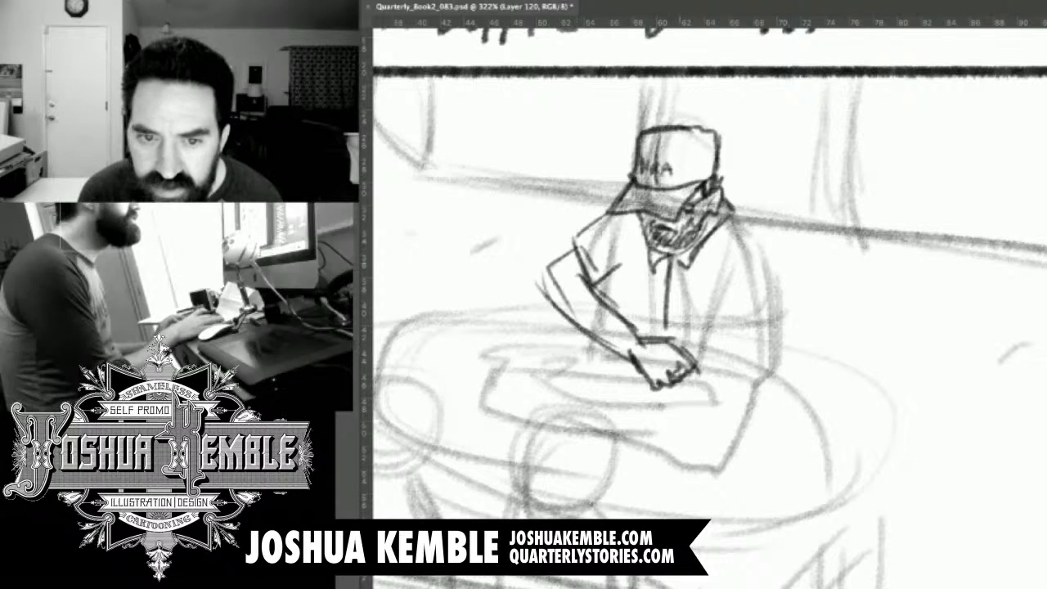
Draw the capped figure's other shoulder, short sleeve and upper arm, and add a fold beside the first sleeve.
key(super+minus)
key(super+minus)
key(super+minus)
key(super+minus)
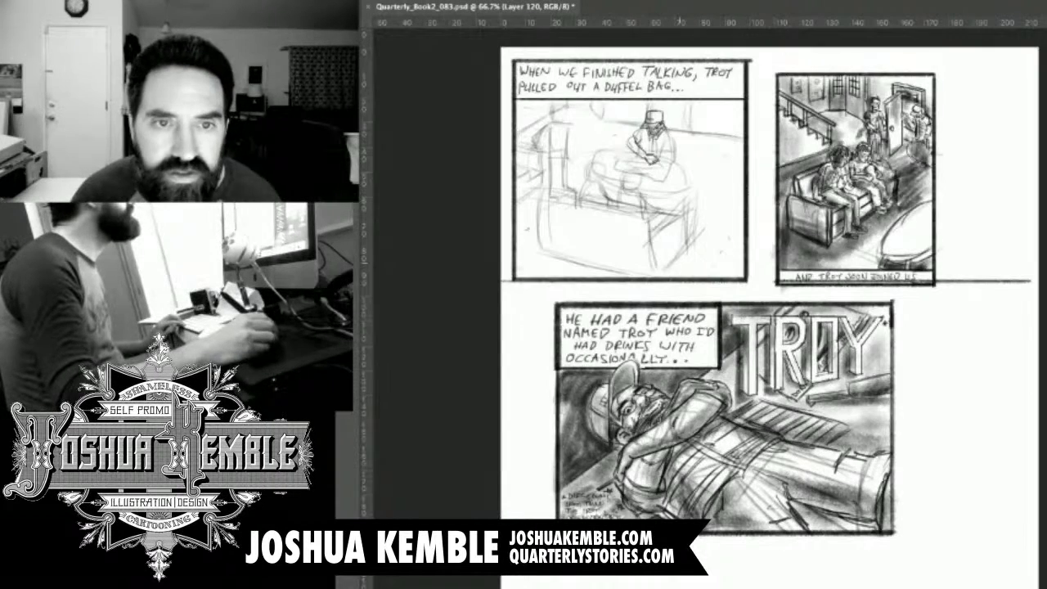
drag(692, 119, 806, 120)
drag(472, 278, 558, 249)
drag(537, 198, 539, 234)
mouse_move(653, 142)
mouse_down()
mouse_move(690, 196)
mouse_move(693, 221)
mouse_up()
mouse_move(693, 185)
mouse_down()
mouse_move(700, 221)
mouse_move(657, 224)
mouse_move(657, 236)
mouse_move(700, 225)
mouse_move(715, 244)
mouse_move(715, 291)
mouse_up()
drag(673, 237, 679, 281)
Draw the second hand gripping the far end of the bag, with curled fingers and a wrist joining the forearm.
mouse_move(677, 333)
mouse_down()
mouse_move(651, 338)
mouse_move(648, 351)
mouse_move(658, 346)
mouse_move(641, 392)
mouse_move(659, 409)
mouse_up()
drag(698, 367, 677, 402)
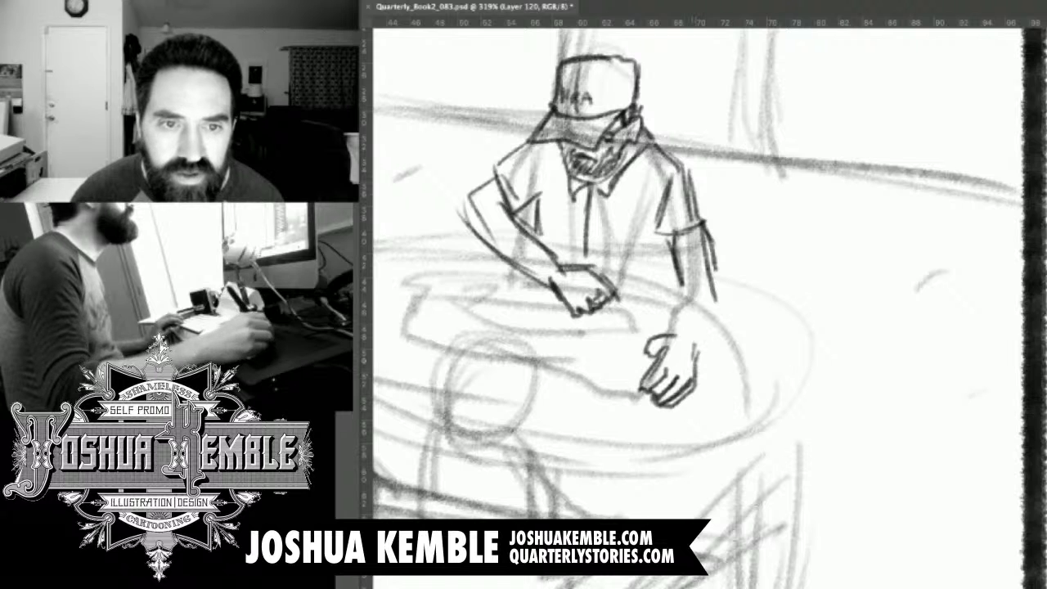
drag(687, 288, 673, 333)
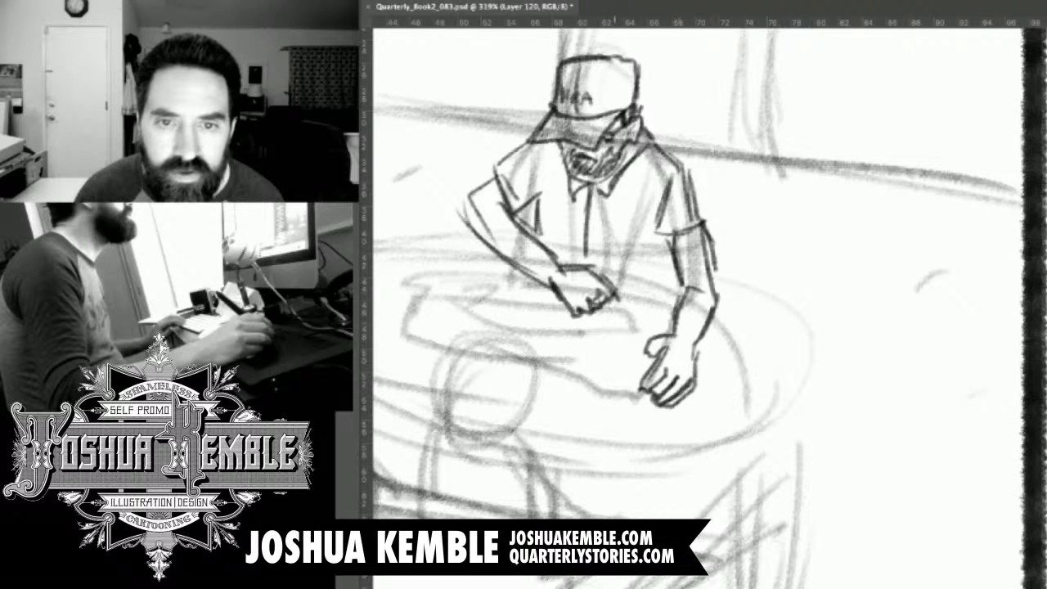
Outline the duffel bag's top edge on the table, with a rounded strap shape at one end and a corner near the gripping hand.
mouse_move(565, 376)
mouse_down()
mouse_move(821, 234)
mouse_move(794, 286)
mouse_up()
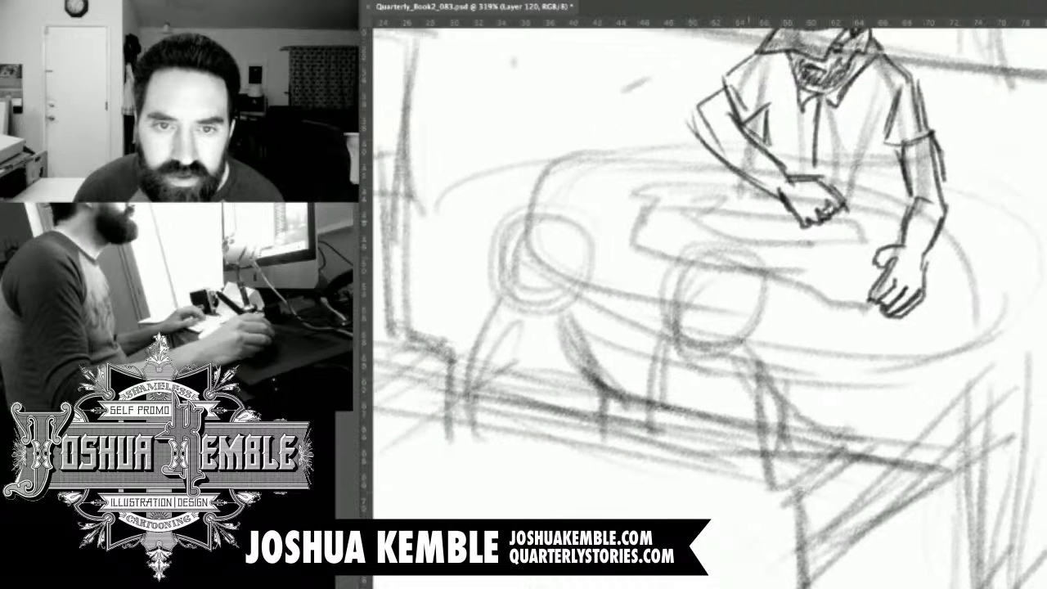
mouse_move(775, 196)
mouse_down()
mouse_move(654, 179)
mouse_move(638, 217)
mouse_up()
mouse_move(654, 181)
mouse_down()
mouse_move(630, 225)
mouse_move(655, 211)
mouse_move(626, 197)
mouse_move(618, 211)
mouse_move(628, 218)
mouse_move(608, 198)
mouse_move(618, 162)
mouse_move(688, 169)
mouse_move(705, 189)
mouse_move(718, 185)
mouse_up()
mouse_move(631, 173)
mouse_down()
mouse_move(634, 192)
mouse_move(643, 166)
mouse_move(627, 170)
mouse_up()
mouse_move(625, 170)
mouse_down()
mouse_move(672, 169)
mouse_move(693, 188)
mouse_up()
drag(847, 205, 890, 218)
drag(887, 216, 890, 252)
Draw the long narrow zipper along the top of the duffel bag, running toward the figure's fist.
drag(833, 215, 875, 224)
drag(837, 213, 863, 220)
drag(738, 206, 784, 212)
drag(664, 193, 758, 210)
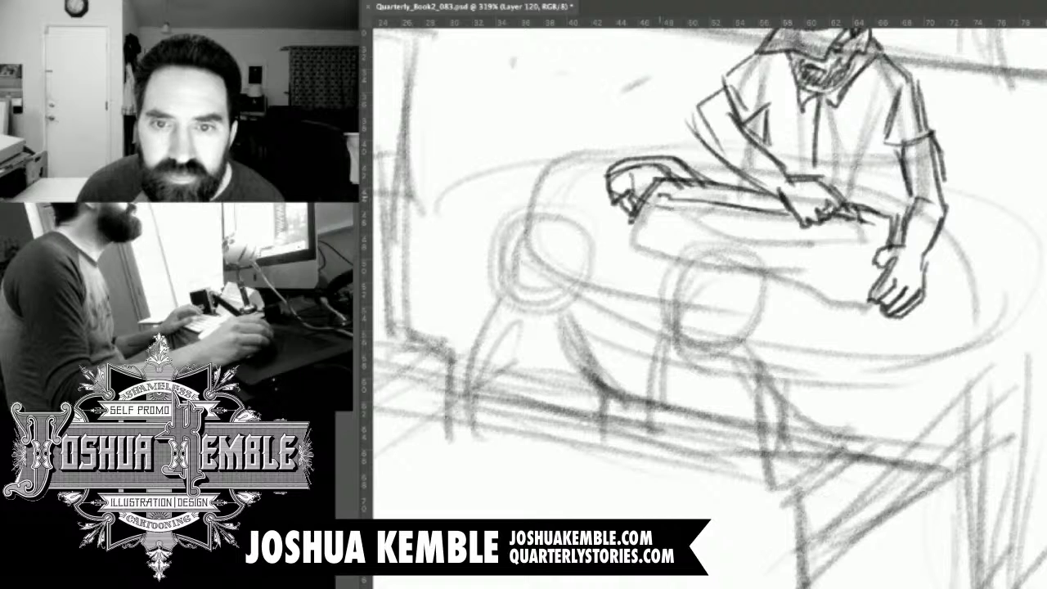
drag(653, 198, 866, 230)
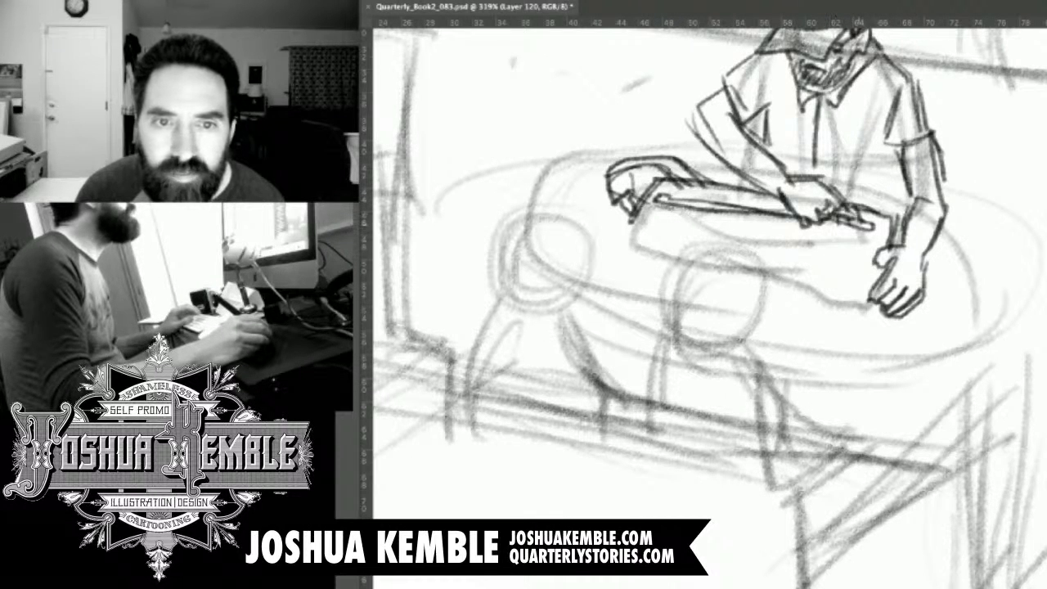
drag(690, 205, 705, 210)
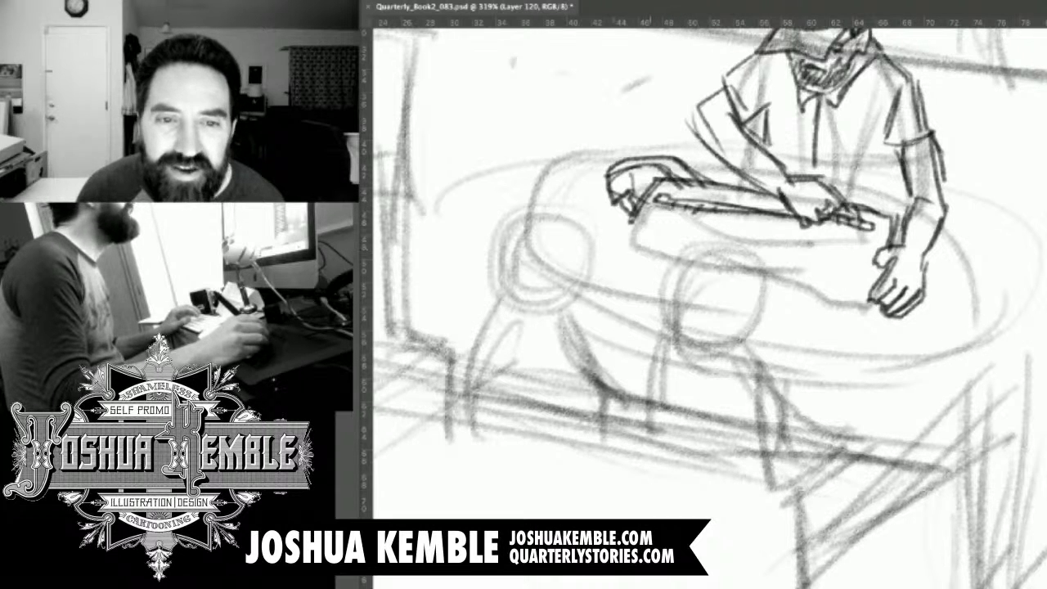
Outline the duffel bag's sides and bottom edge, and add fabric creases across its front and corners.
mouse_move(626, 223)
mouse_down()
mouse_move(626, 288)
mouse_move(674, 301)
mouse_up()
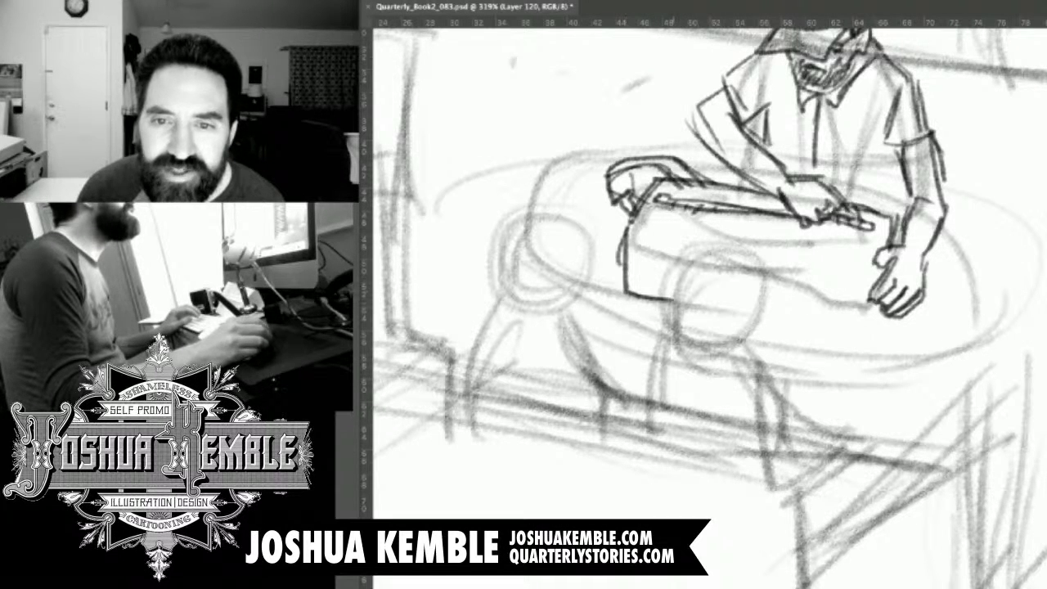
mouse_move(767, 319)
mouse_down()
mouse_move(875, 337)
mouse_move(879, 268)
mouse_move(901, 219)
mouse_up()
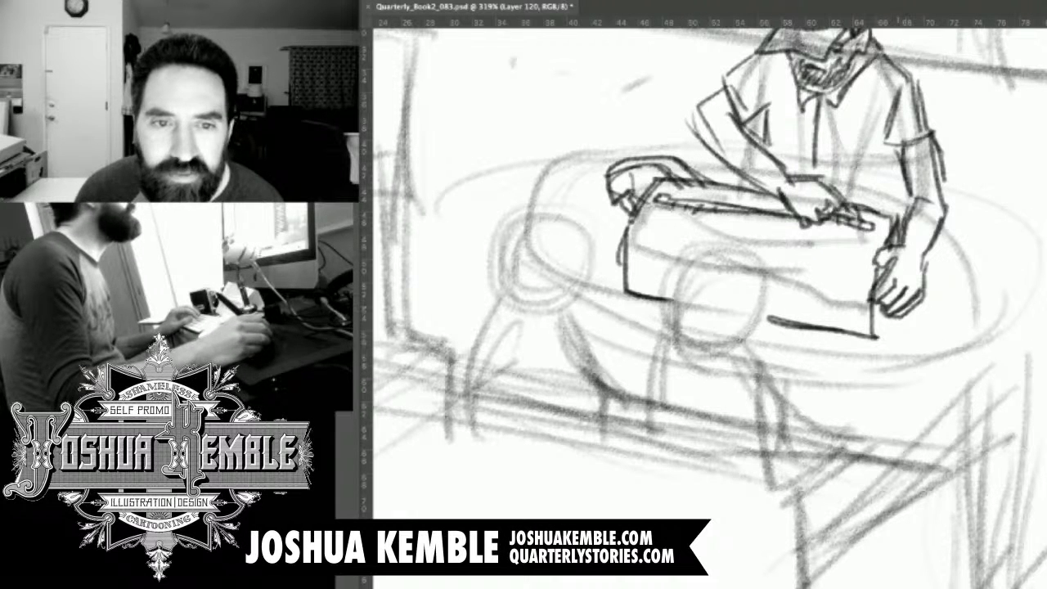
drag(875, 337, 890, 322)
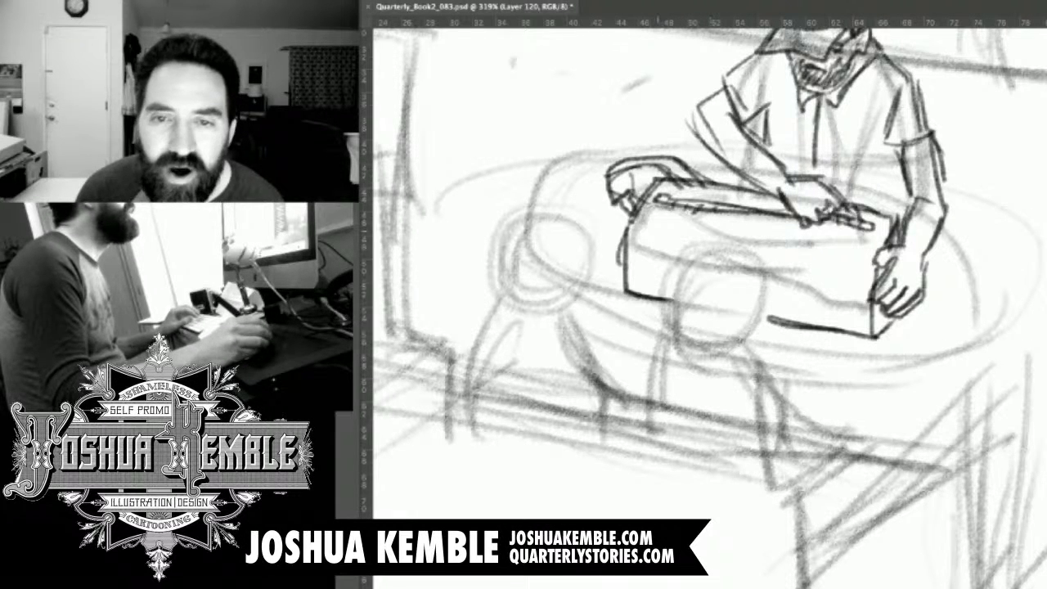
drag(623, 229, 684, 240)
drag(776, 252, 874, 270)
drag(805, 260, 876, 274)
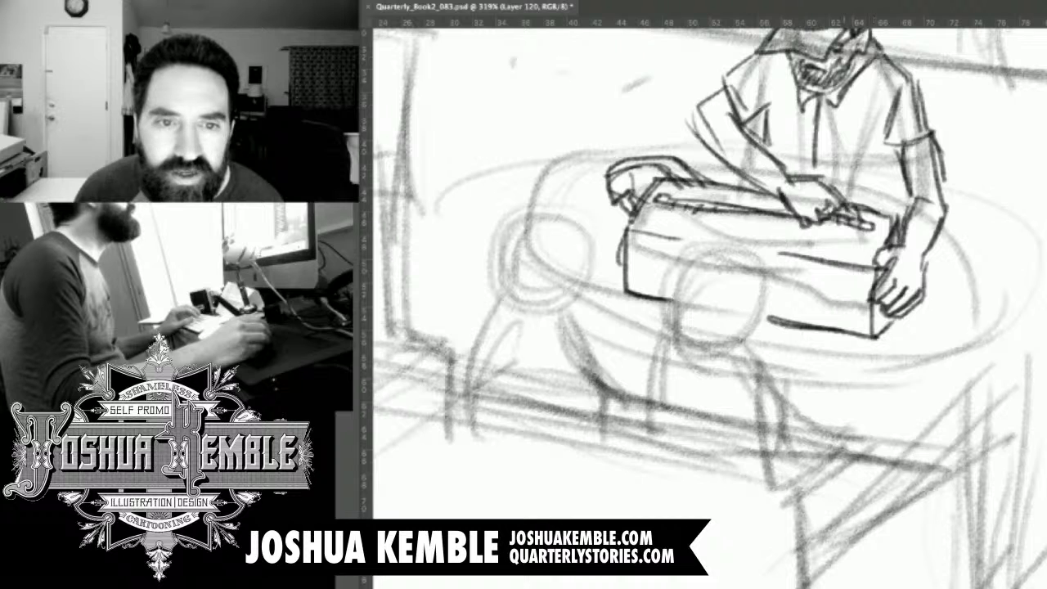
drag(868, 207, 904, 217)
drag(625, 215, 673, 227)
drag(637, 295, 682, 282)
drag(792, 306, 854, 334)
Draw the oval tabletop around the duffel bag, doubling the near rim to show its thickness.
mouse_move(802, 295)
mouse_down()
mouse_move(842, 464)
mouse_move(818, 358)
mouse_move(791, 317)
mouse_move(767, 417)
mouse_move(879, 382)
mouse_up()
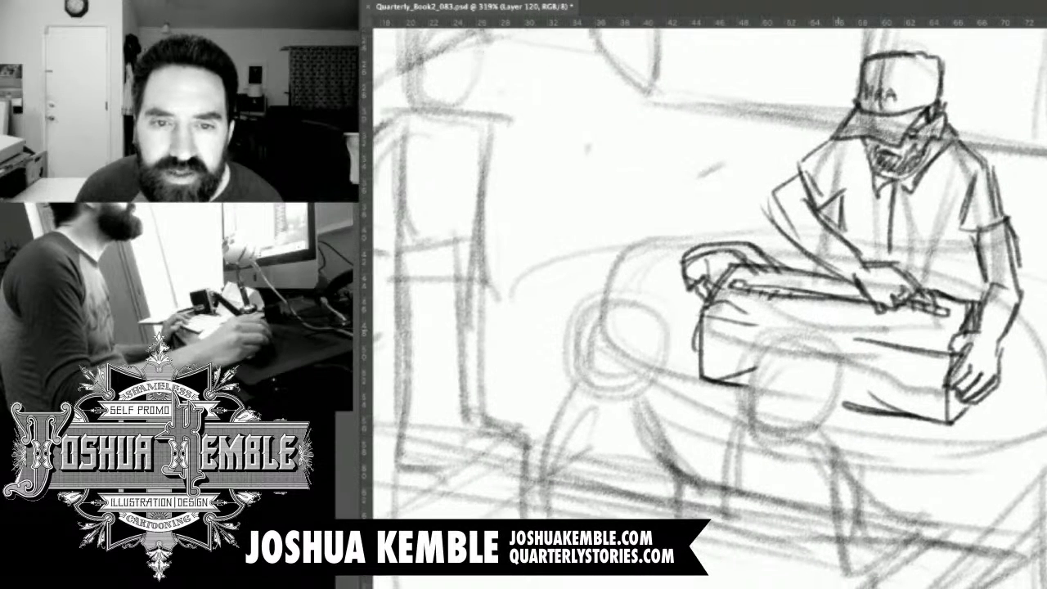
drag(806, 255, 761, 251)
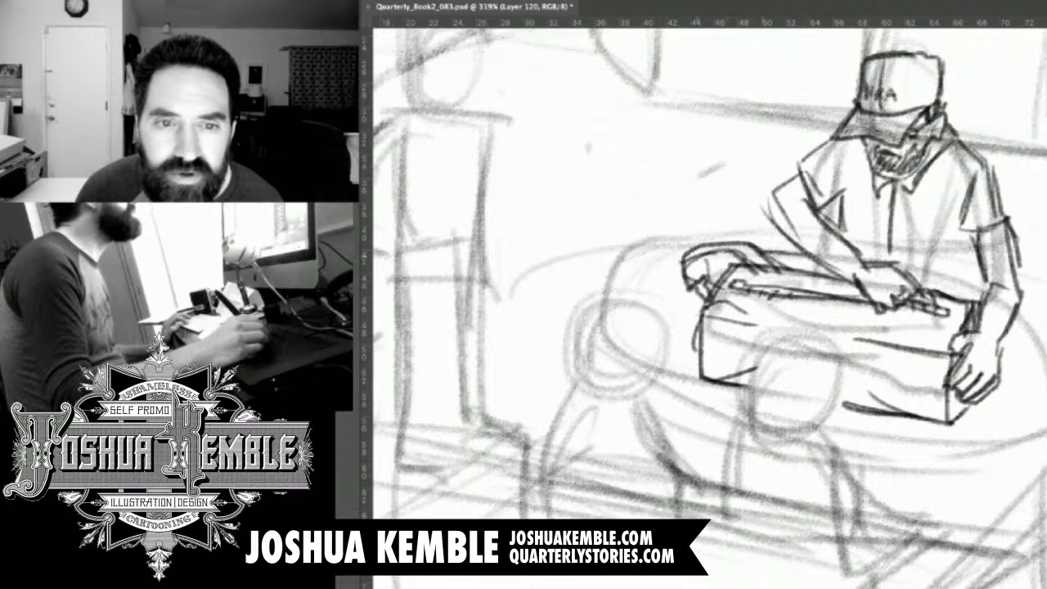
mouse_move(684, 255)
mouse_down()
mouse_move(625, 274)
mouse_move(598, 304)
mouse_move(637, 354)
mouse_move(702, 379)
mouse_up()
drag(912, 419, 993, 433)
key(ctrl+z)
mouse_move(920, 419)
mouse_down()
mouse_move(1032, 409)
mouse_move(1046, 397)
mouse_move(1017, 306)
mouse_up()
drag(904, 268, 985, 288)
mouse_move(589, 292)
mouse_down()
mouse_move(599, 343)
mouse_move(671, 385)
mouse_move(910, 437)
mouse_move(1006, 447)
mouse_move(1039, 434)
mouse_up()
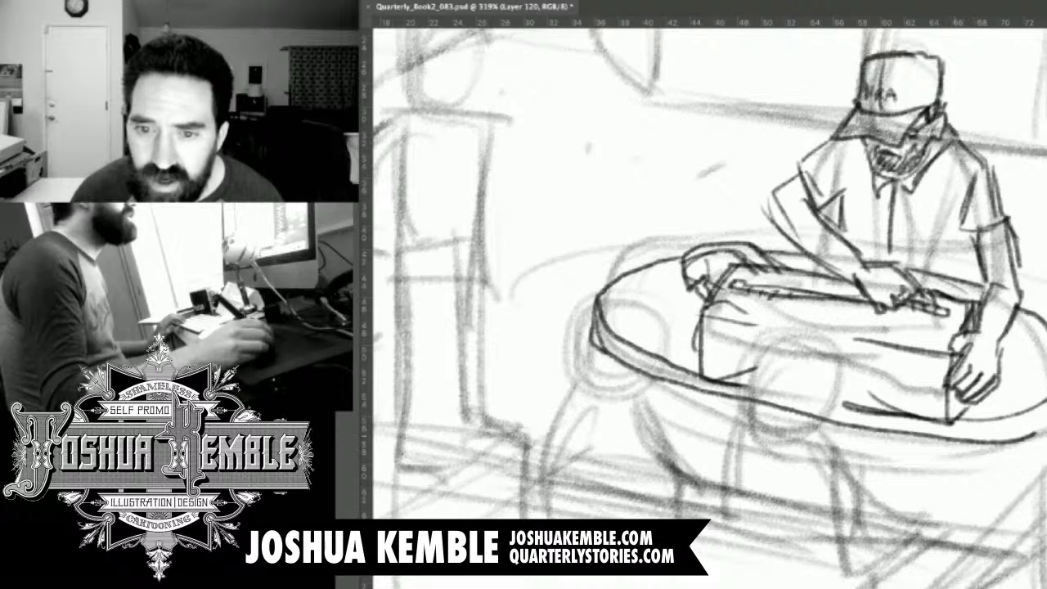
drag(974, 439, 1036, 424)
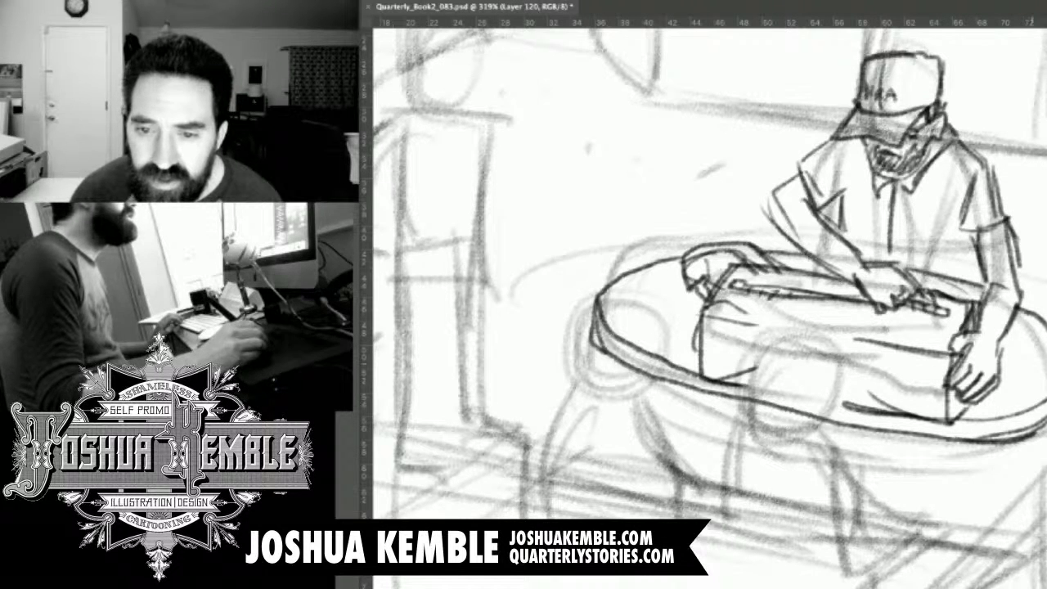
Draw short tapered legs beneath the oval table and add a small shirt fold beside the figure's elbow.
drag(939, 448, 957, 509)
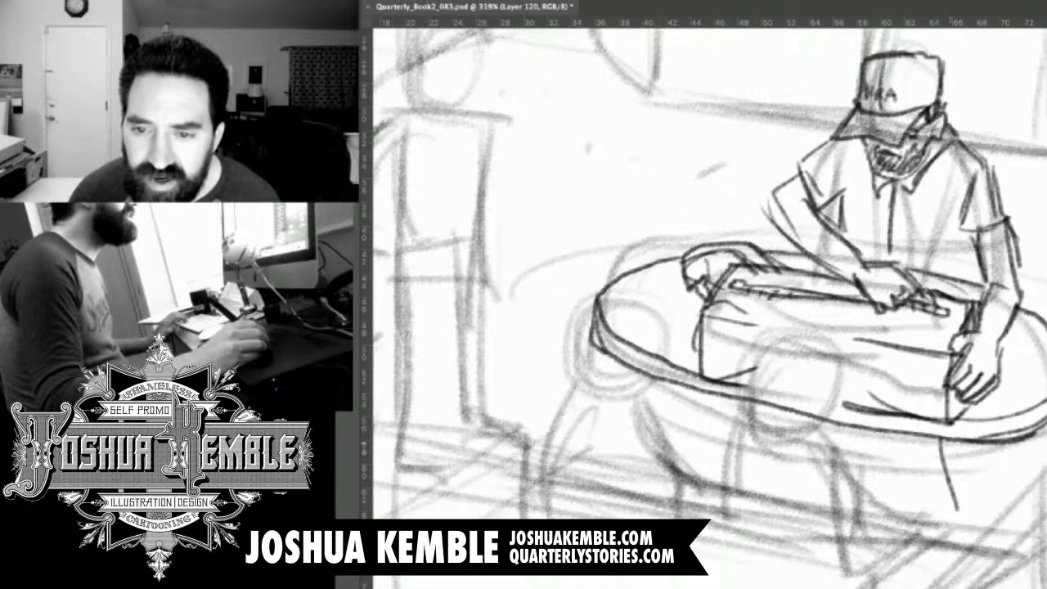
drag(951, 441, 969, 501)
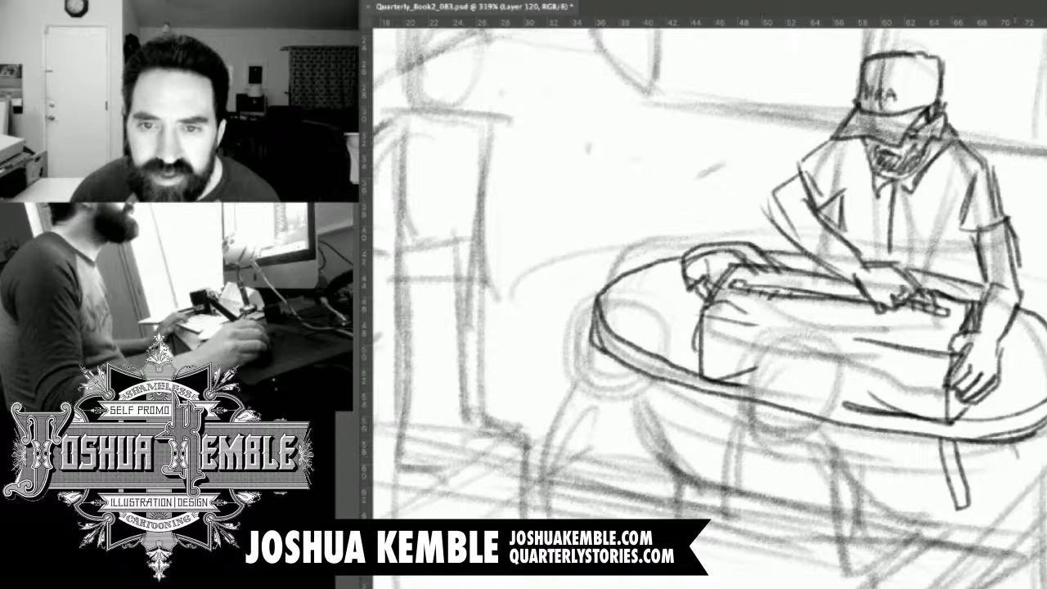
drag(1033, 455, 1018, 481)
drag(1023, 435, 1029, 464)
drag(971, 252, 946, 287)
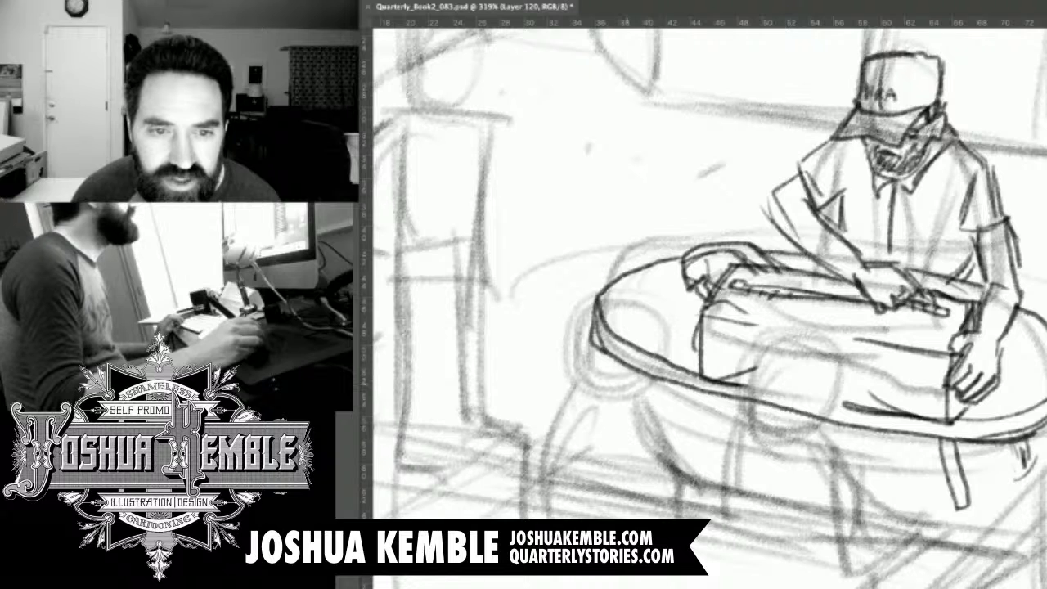
drag(631, 368, 608, 419)
drag(639, 372, 620, 422)
mouse_move(675, 383)
mouse_down()
mouse_move(666, 401)
mouse_move(687, 383)
mouse_up()
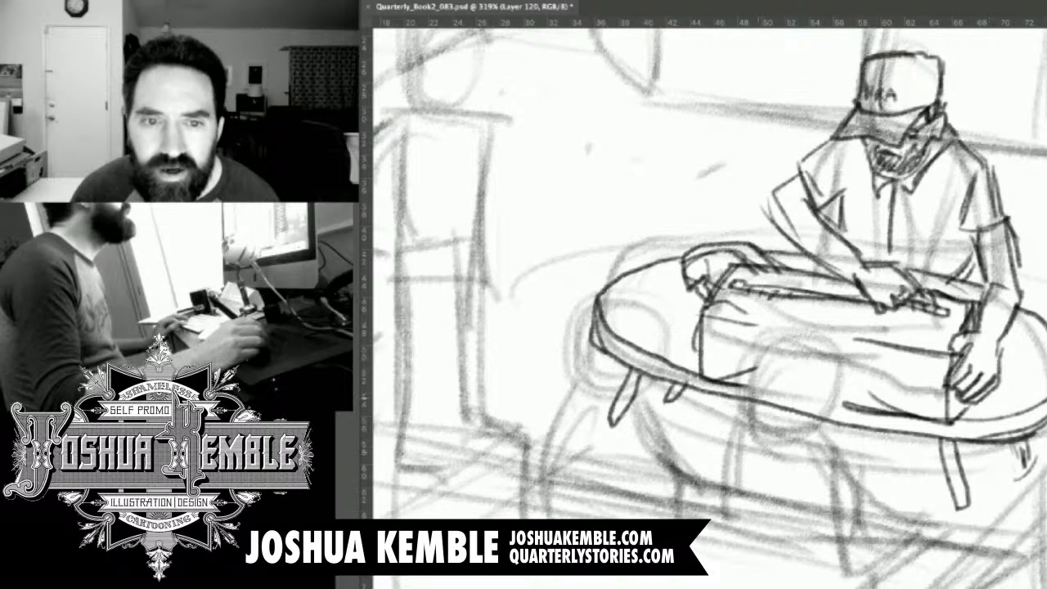
Rotate the canvas to level the back wall's base and draw a straight, darker floor line on both sides of the capped figure.
drag(730, 327, 788, 304)
drag(1032, 205, 801, 410)
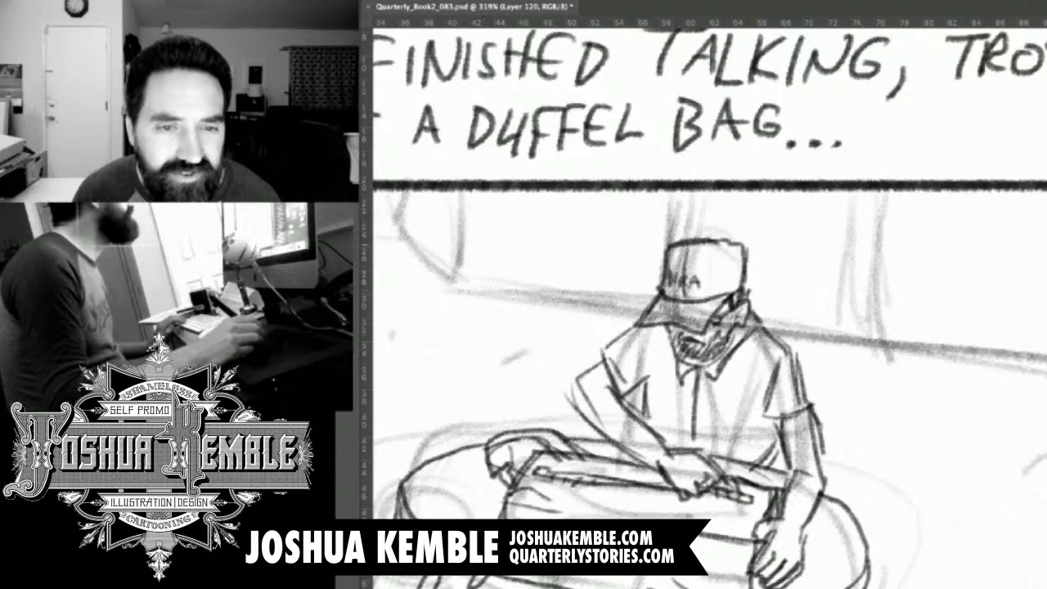
key(r)
drag(851, 360, 849, 350)
drag(769, 410, 769, 153)
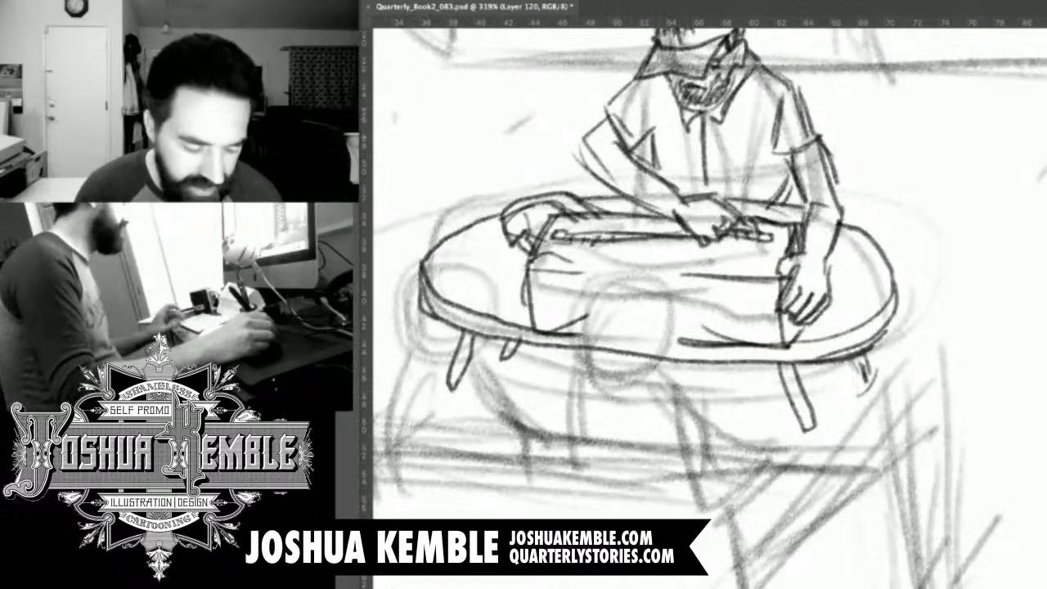
drag(587, 134, 587, 138)
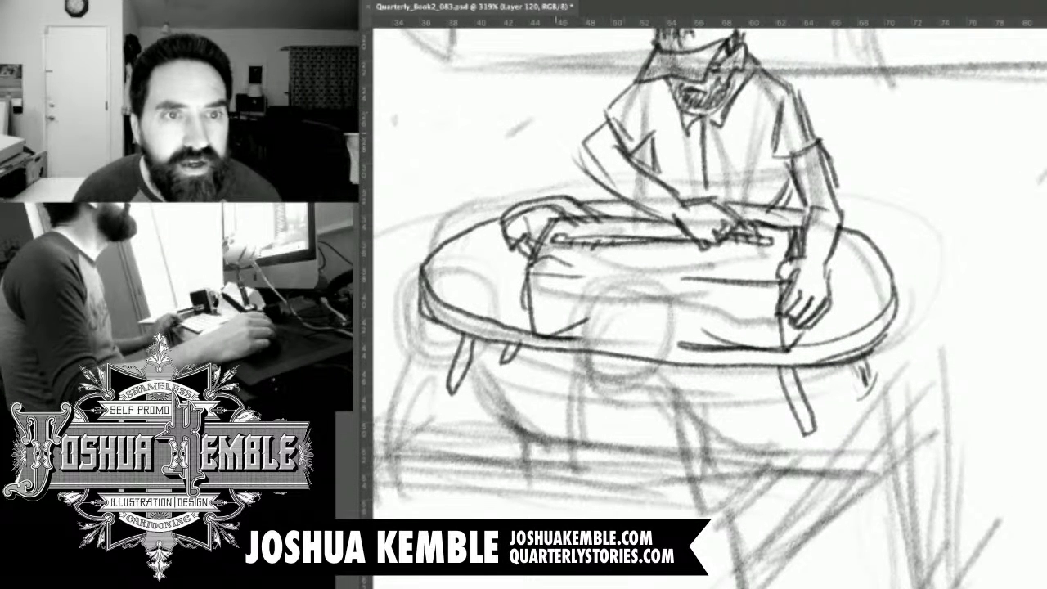
mouse_move(451, 61)
mouse_down()
mouse_move(451, 73)
mouse_move(538, 74)
mouse_up()
key(ctrl+z)
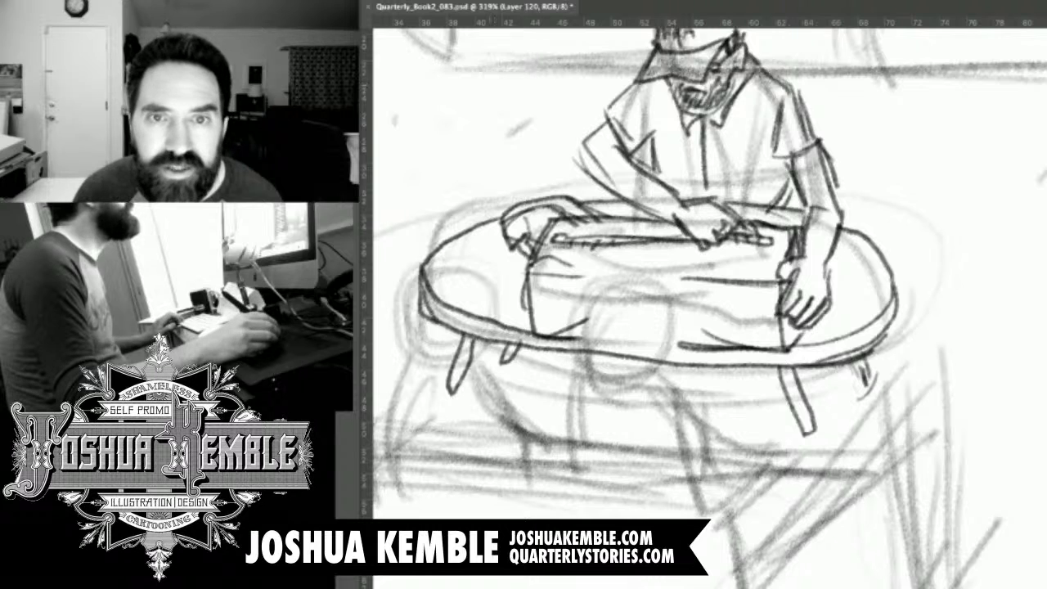
drag(453, 59, 651, 59)
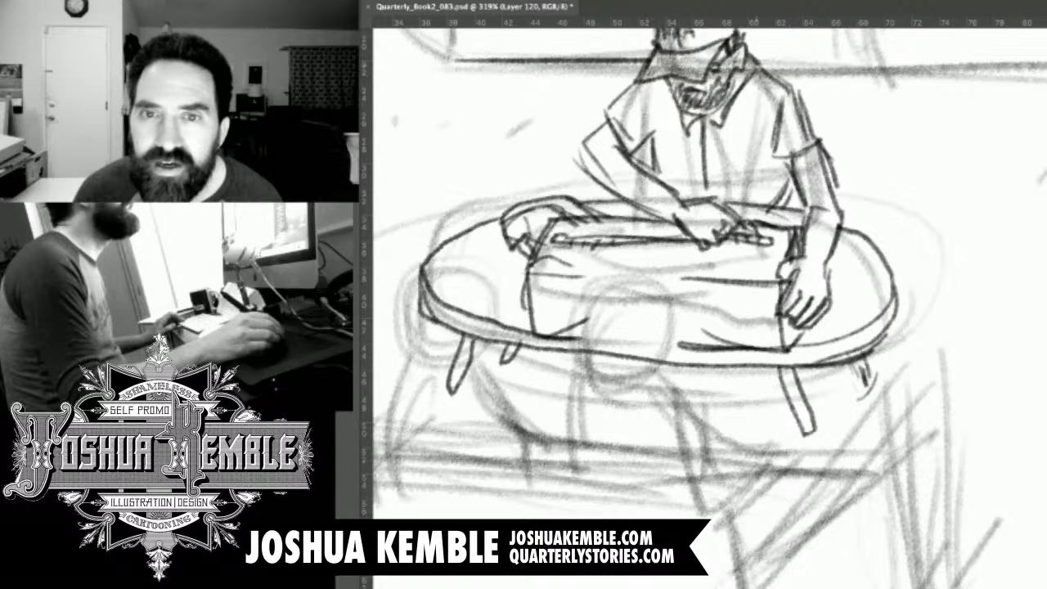
mouse_move(754, 60)
mouse_down()
mouse_move(1046, 59)
mouse_move(754, 59)
mouse_up()
drag(418, 216, 456, 396)
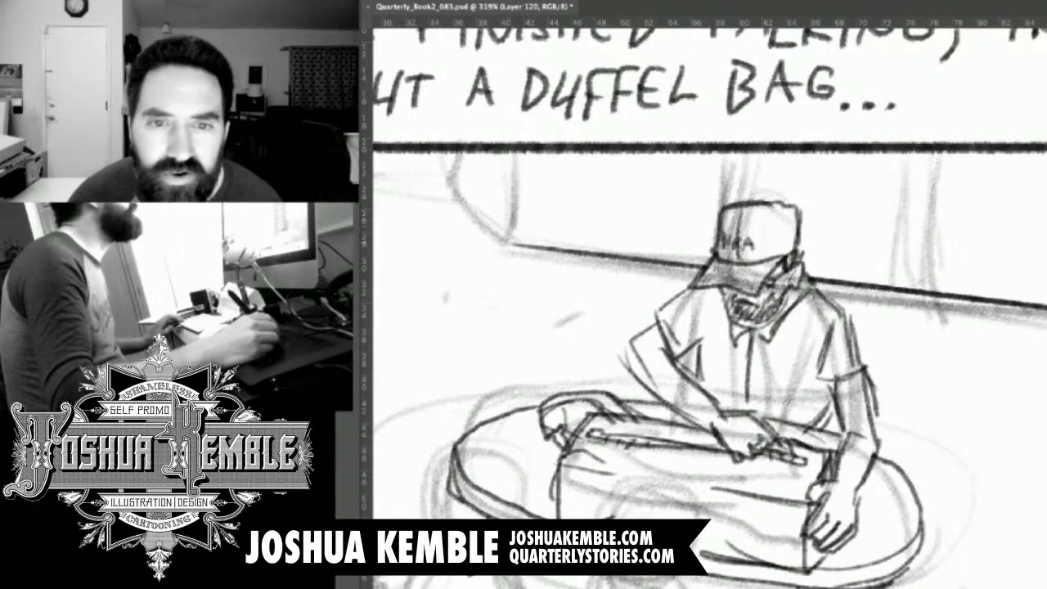
Draw straight vertical wall edges from the caption's bottom border to the floor line, behind the capped figure and farther along the back wall.
drag(512, 249, 513, 151)
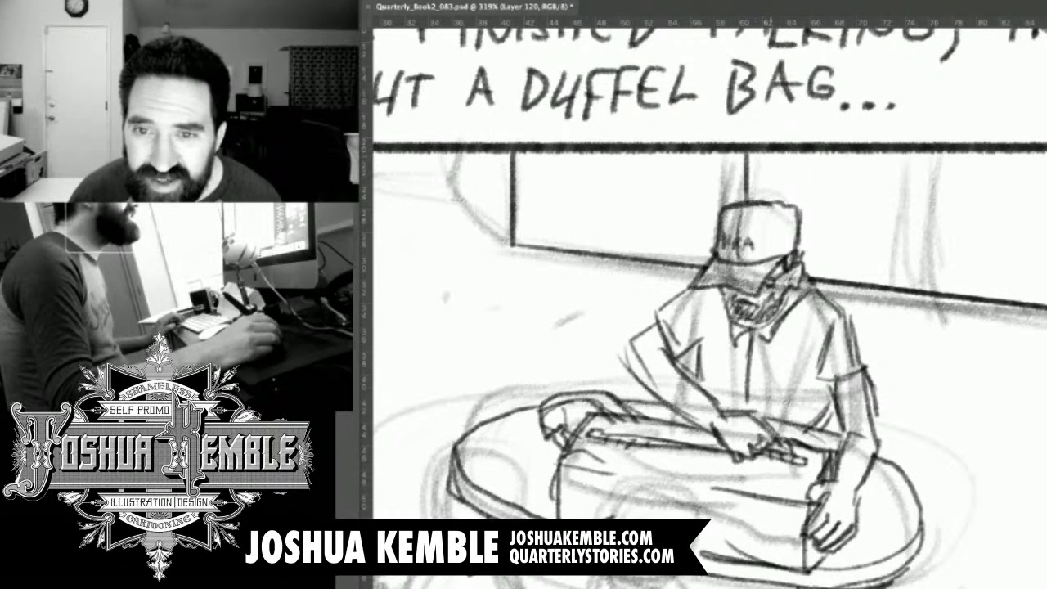
drag(769, 150, 769, 202)
drag(935, 149, 936, 292)
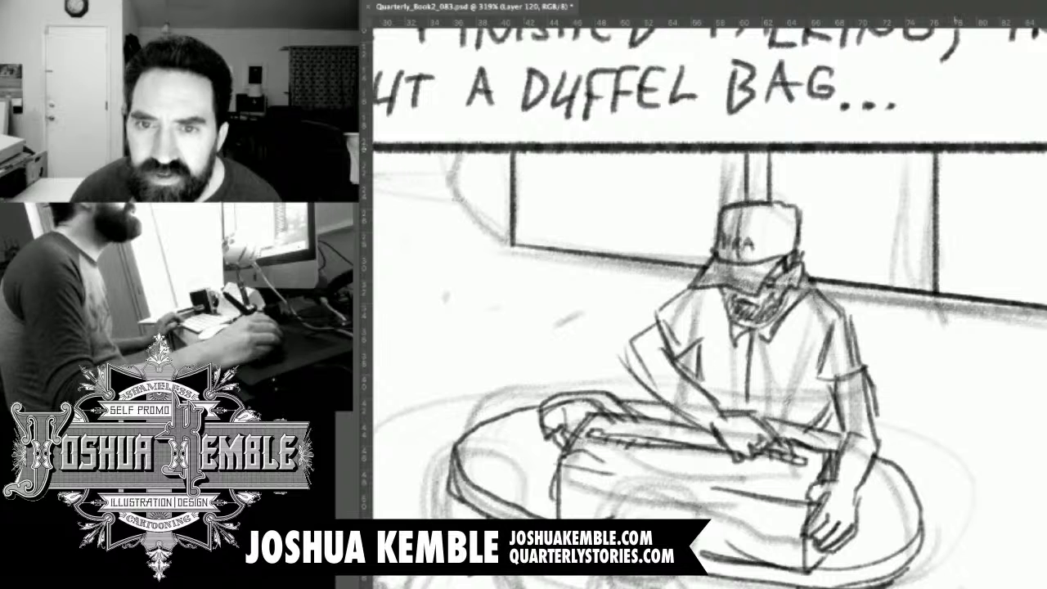
drag(954, 149, 955, 302)
drag(907, 153, 926, 154)
Draw the recessed wall corner with its angled and level base lines, plus vertical edges near the standing figure's head.
mouse_move(460, 219)
mouse_down()
mouse_move(632, 323)
mouse_move(624, 315)
mouse_move(660, 314)
mouse_up()
drag(610, 277, 677, 341)
mouse_move(615, 247)
mouse_down()
mouse_move(616, 279)
mouse_move(504, 272)
mouse_move(697, 272)
mouse_up()
drag(624, 250, 624, 309)
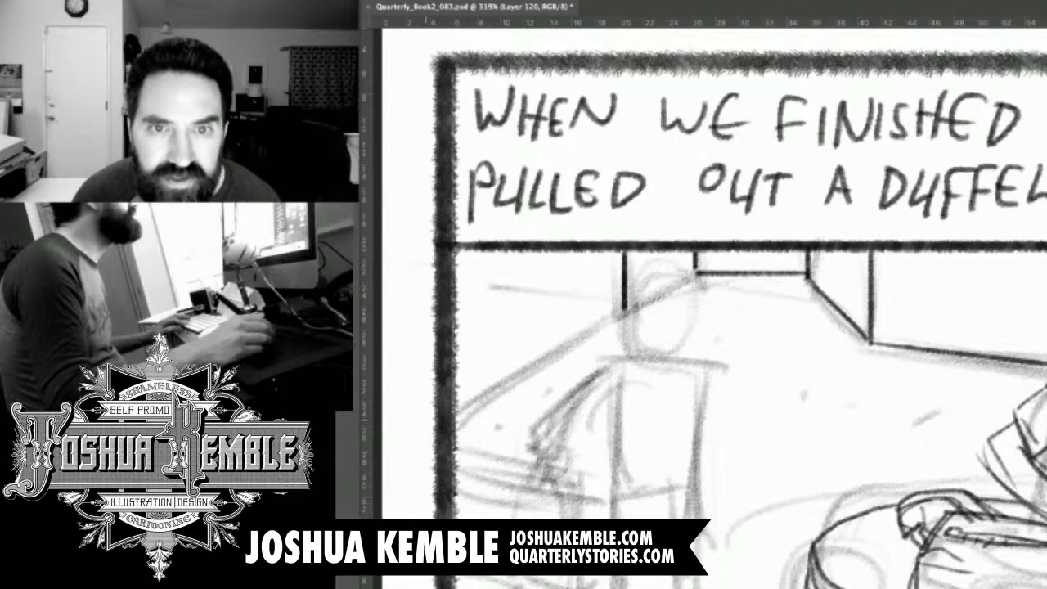
Rotate the canvas to level the side wall's base and draw its straight floor line from the panel border to the standing figure's head.
key(r)
drag(787, 246, 859, 268)
mouse_move(616, 409)
mouse_down()
mouse_move(660, 368)
mouse_move(730, 181)
mouse_move(747, 204)
mouse_up()
key(r)
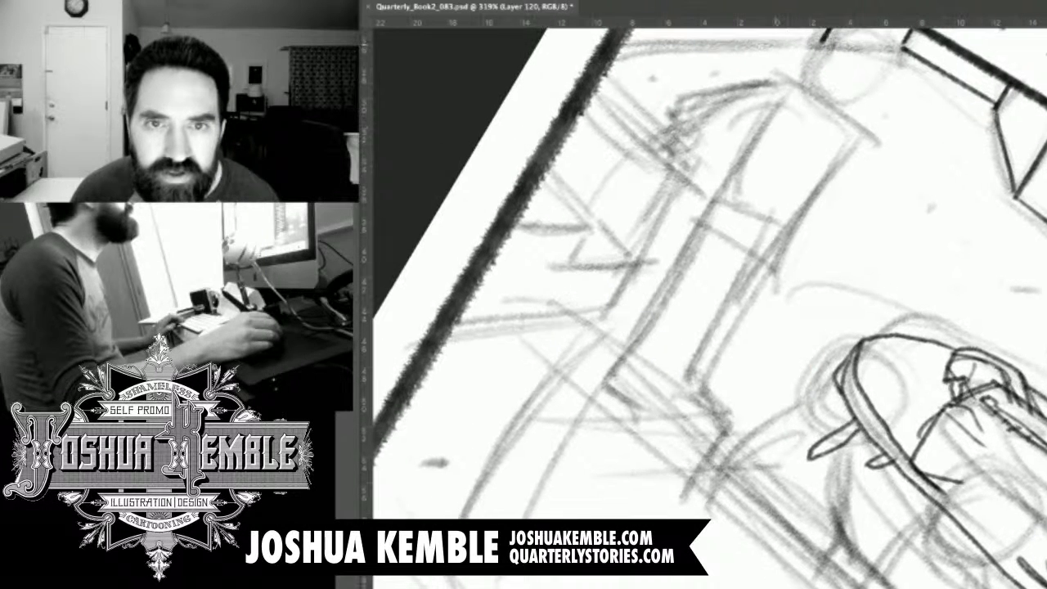
mouse_move(823, 40)
mouse_down()
mouse_move(652, 42)
mouse_move(788, 41)
mouse_up()
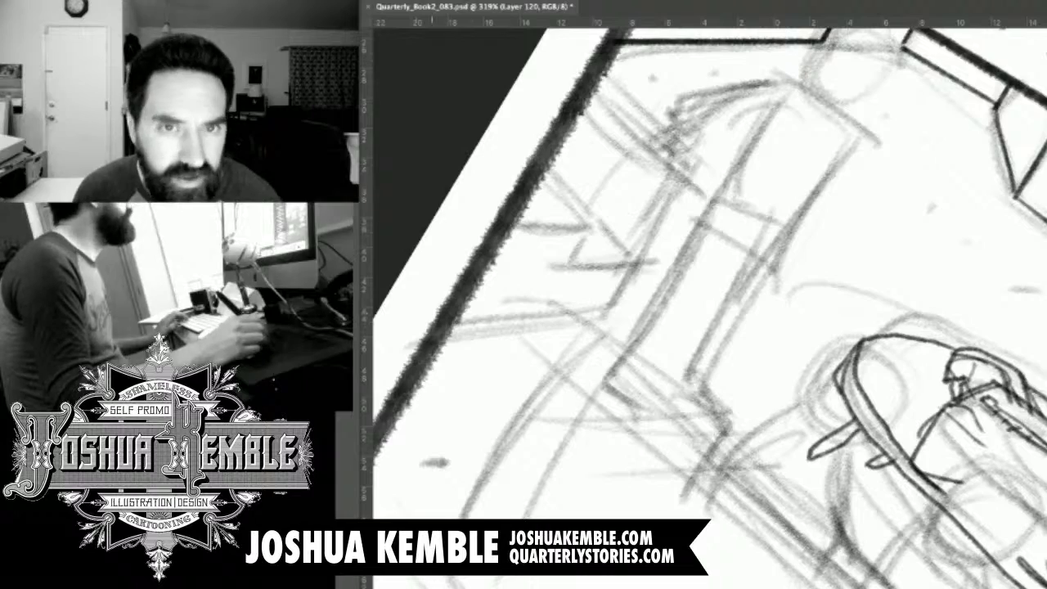
Extend the side wall's floor line behind the standing figure's head to the far corner and reset the canvas rotation.
key(r)
drag(560, 371, 575, 479)
key(space)
drag(622, 270, 564, 427)
drag(572, 343, 609, 520)
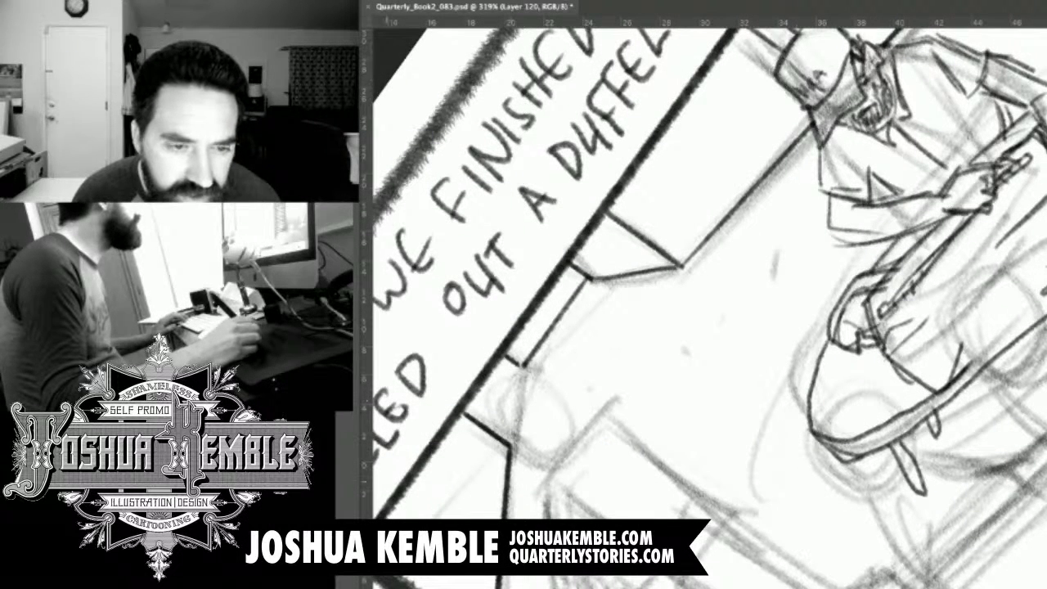
drag(573, 384, 573, 401)
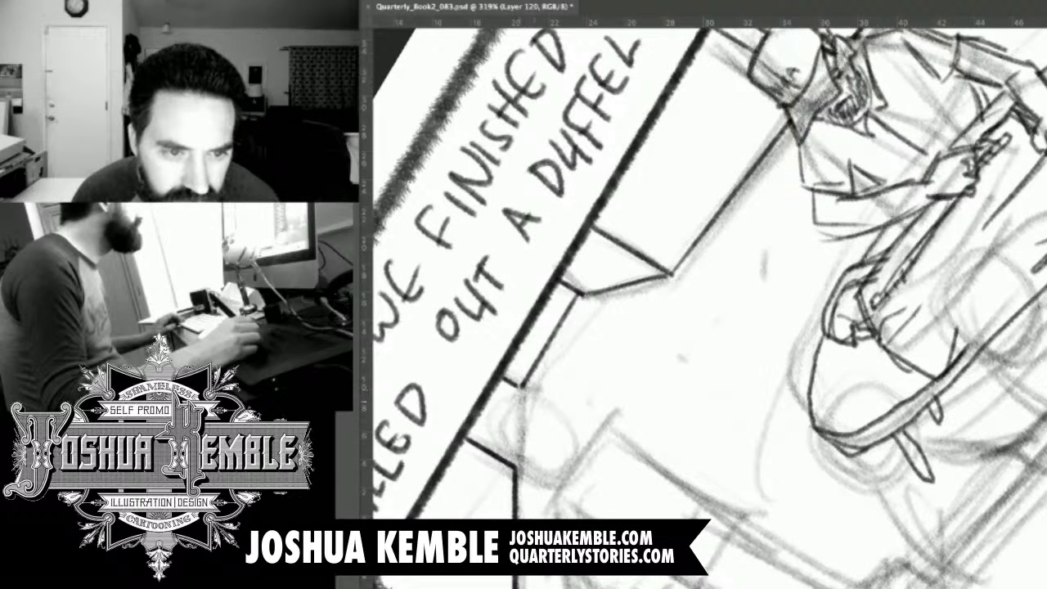
drag(515, 395, 515, 468)
drag(515, 392, 516, 452)
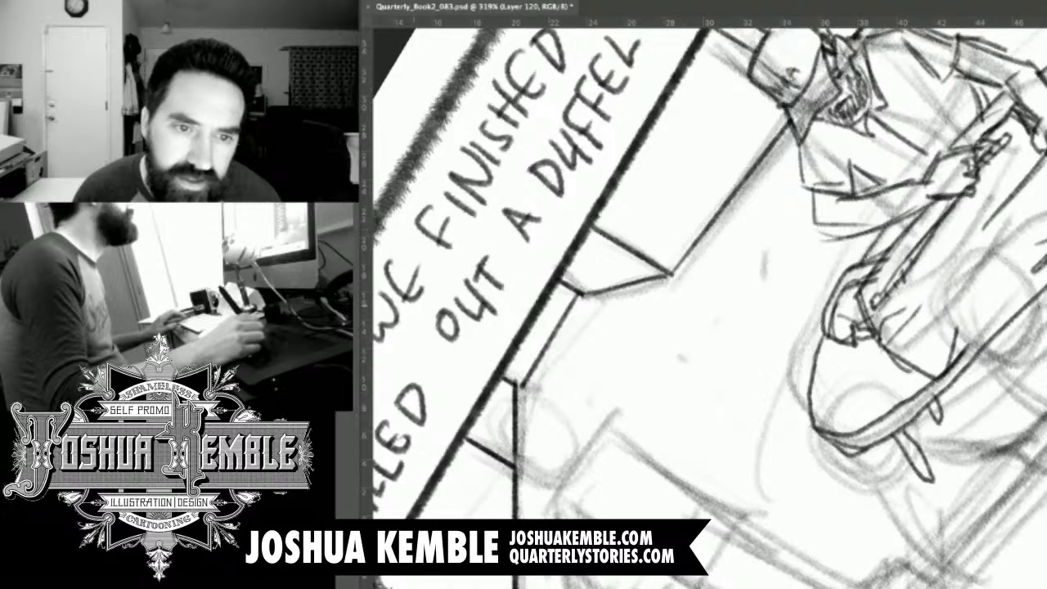
drag(540, 385, 718, 204)
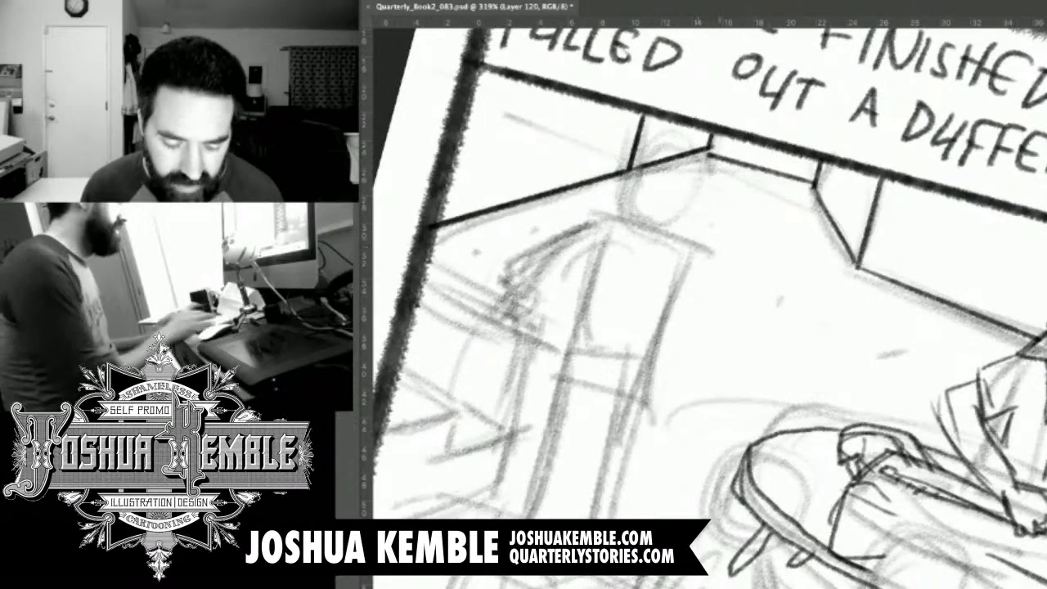
key(Escape)
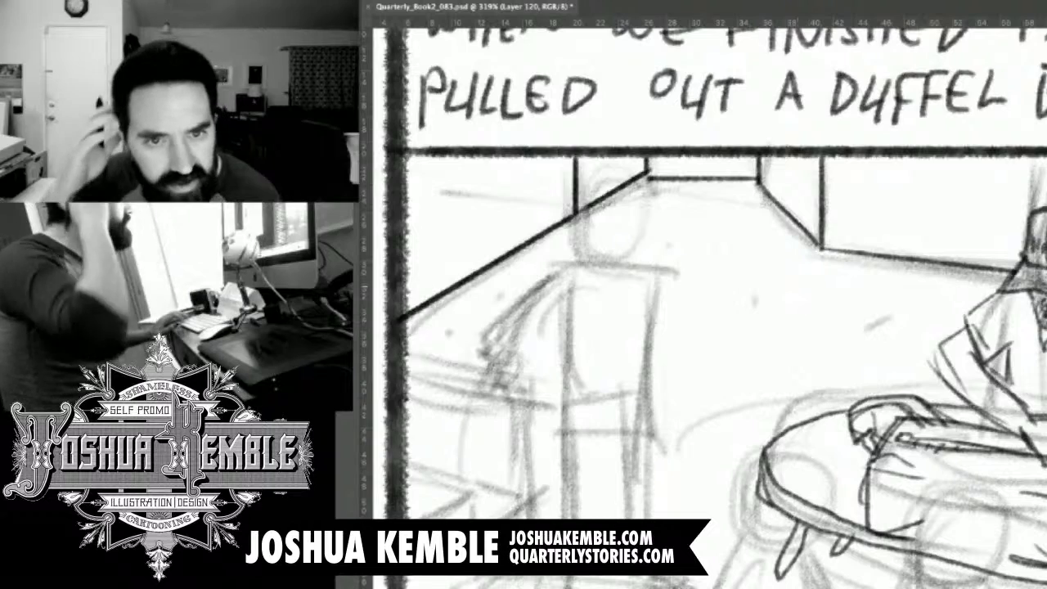
Save the comic page file with the tightened first-panel background.
key(super+minus)
key(super+minus)
key(super+minus)
key(super+minus)
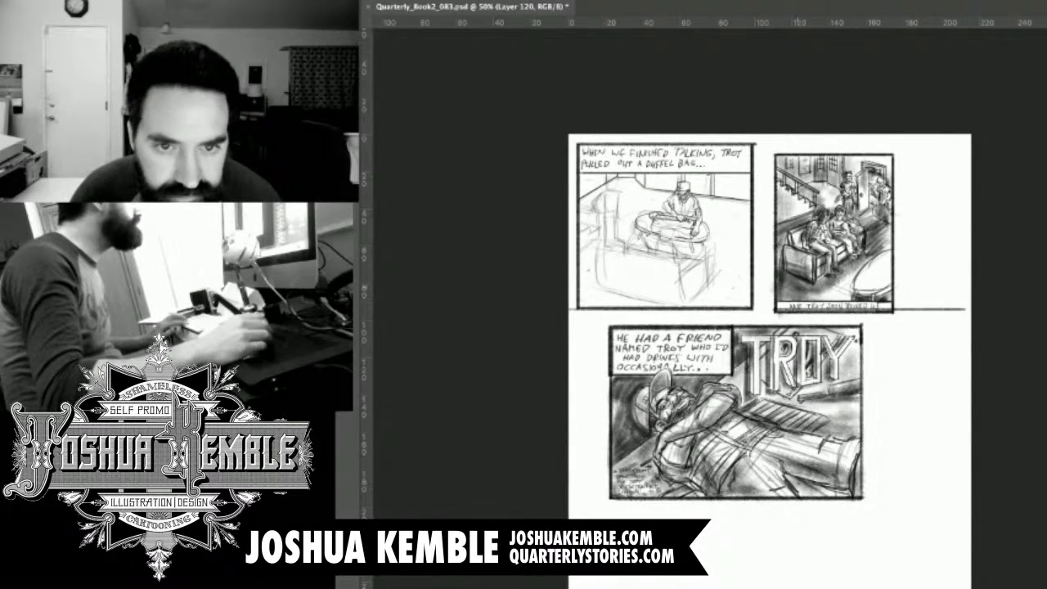
key(super+s)
Sketch the long-haired seated figure's head overlapping the duffel bag, with dark hair strands, an ear and the neck.
drag(666, 218, 781, 218)
drag(687, 270, 769, 218)
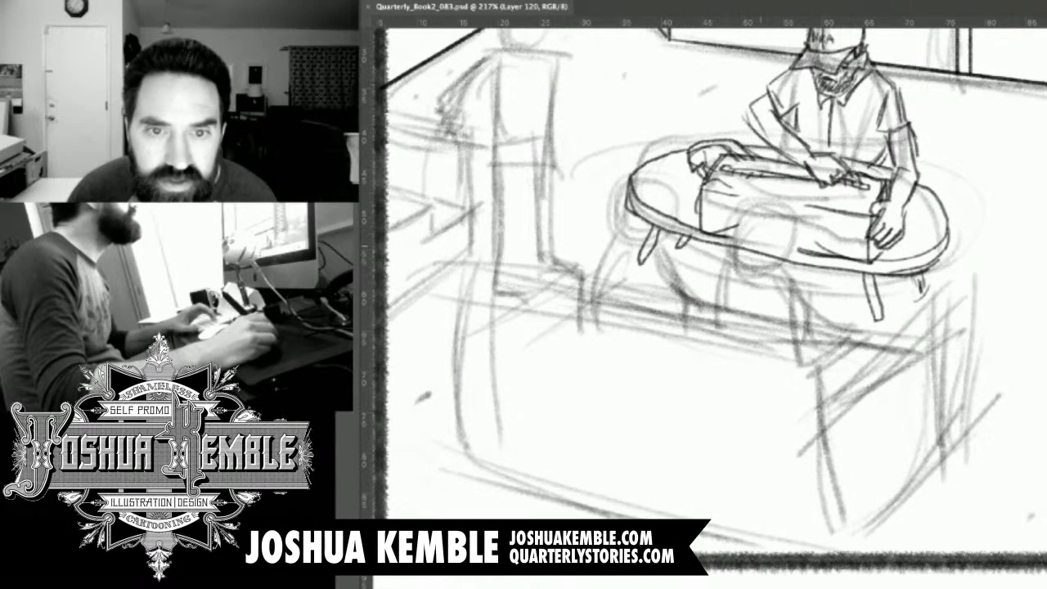
drag(738, 238, 747, 306)
mouse_move(752, 269)
mouse_down()
mouse_move(749, 303)
mouse_move(766, 294)
mouse_move(738, 222)
mouse_move(754, 203)
mouse_move(784, 212)
mouse_up()
mouse_move(754, 214)
mouse_down()
mouse_move(779, 205)
mouse_move(779, 251)
mouse_move(782, 239)
mouse_up()
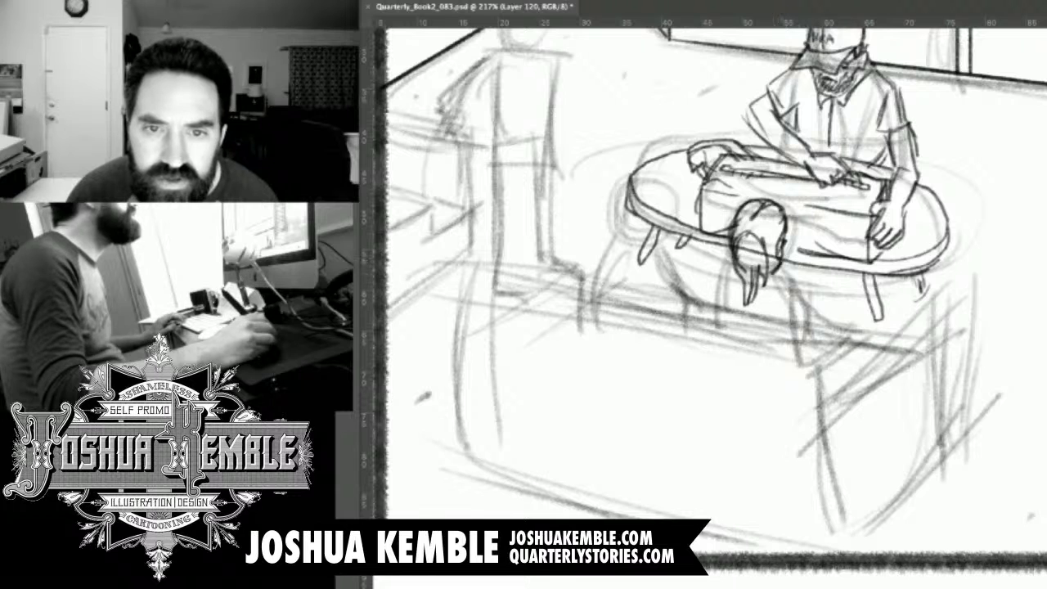
key(super+z)
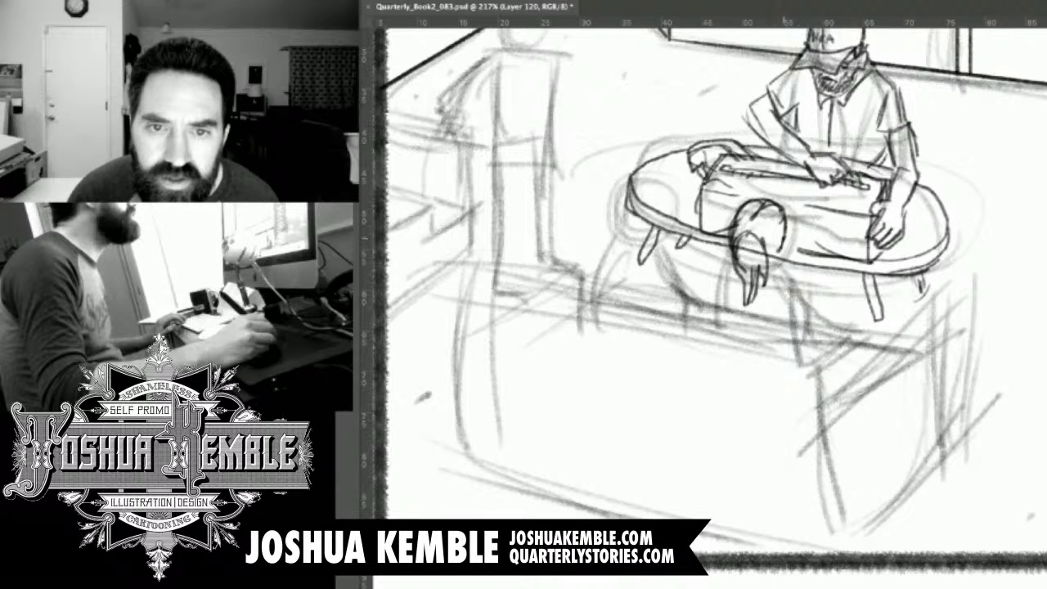
mouse_move(775, 259)
mouse_down()
mouse_move(787, 234)
mouse_move(779, 268)
mouse_move(796, 224)
mouse_move(736, 229)
mouse_move(767, 239)
mouse_move(767, 254)
mouse_move(737, 270)
mouse_move(744, 283)
mouse_move(804, 277)
mouse_move(811, 292)
mouse_up()
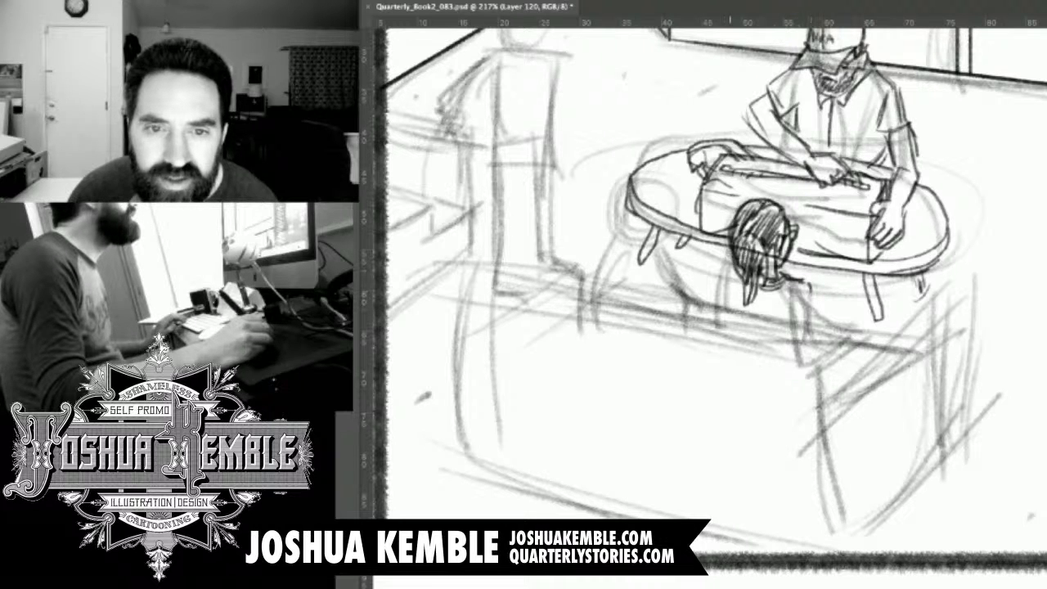
Draw the long-haired figure's shoulders, bent arm with cuff, and outstretched hand with fingers resting along the sofa.
mouse_move(739, 271)
mouse_down()
mouse_move(724, 274)
mouse_move(714, 307)
mouse_up()
mouse_move(803, 290)
mouse_down()
mouse_move(796, 331)
mouse_move(822, 316)
mouse_move(823, 330)
mouse_up()
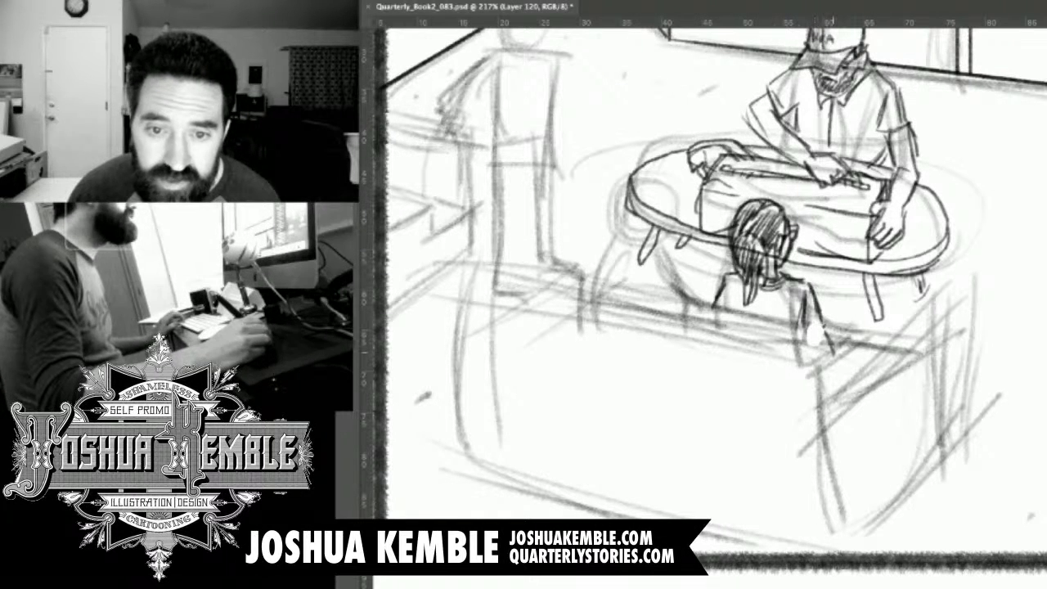
mouse_move(808, 329)
mouse_down()
mouse_move(810, 366)
mouse_move(832, 371)
mouse_move(849, 360)
mouse_up()
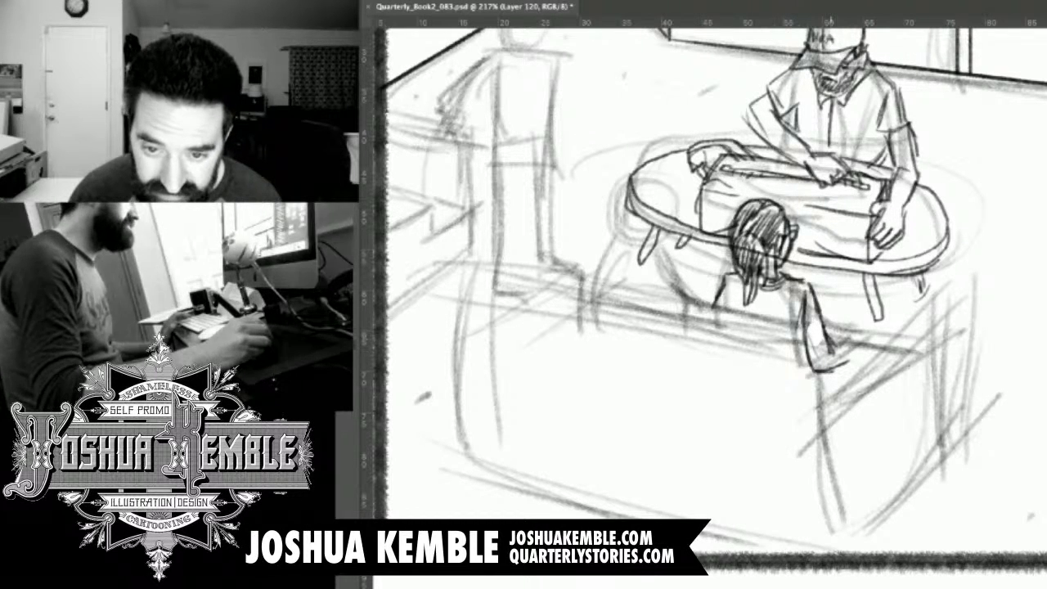
mouse_move(830, 340)
mouse_down()
mouse_move(871, 326)
mouse_move(858, 358)
mouse_up()
drag(839, 363, 891, 324)
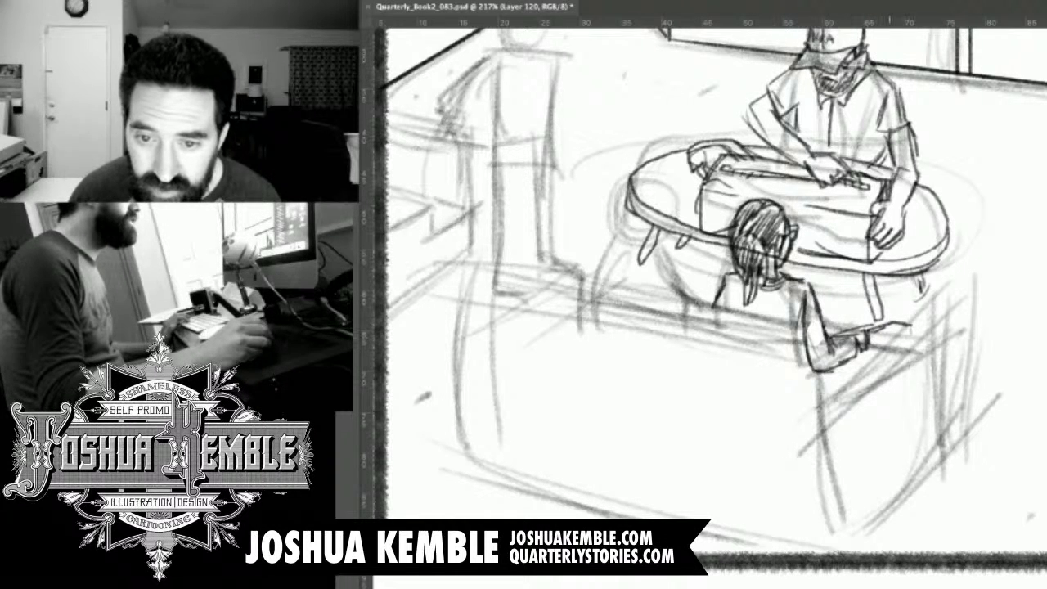
drag(900, 329, 920, 341)
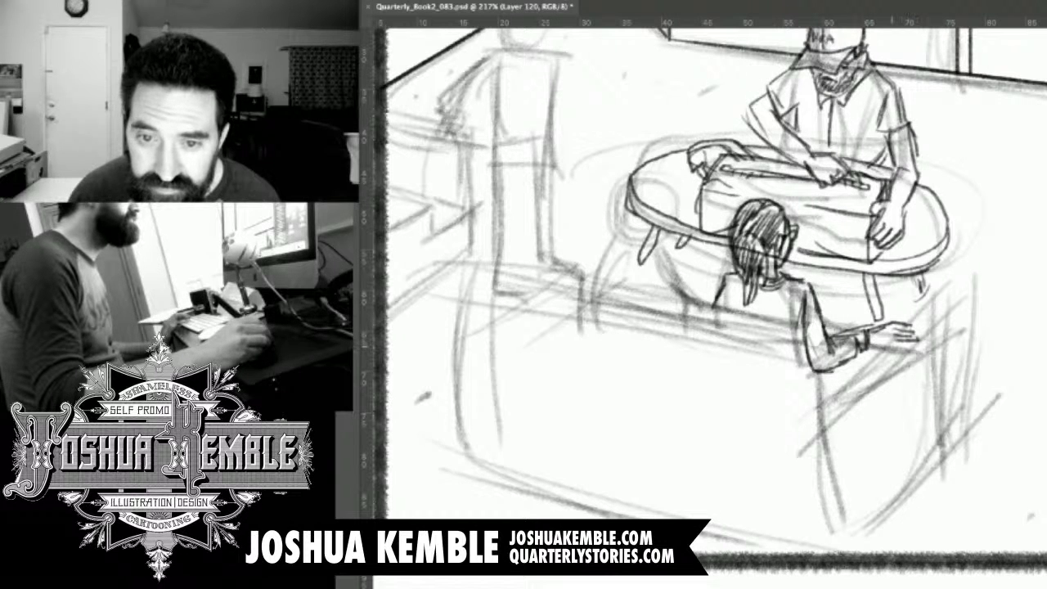
drag(894, 347, 875, 350)
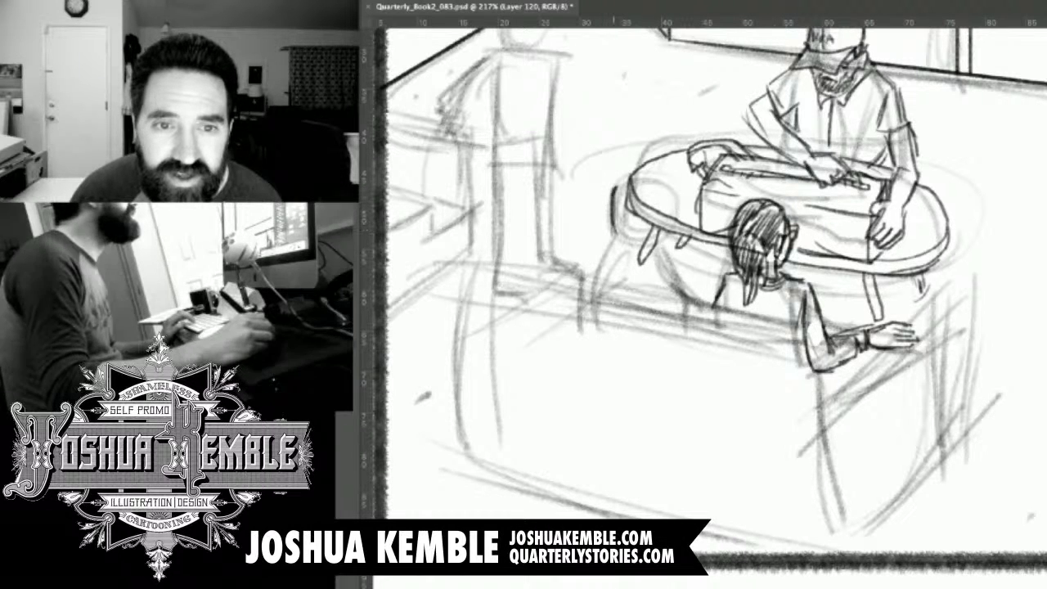
Outline the second seated figure's head with jagged nape hair and an ear, and erase the table lines crossing it.
mouse_move(629, 179)
mouse_down()
mouse_move(666, 185)
mouse_move(675, 201)
mouse_up()
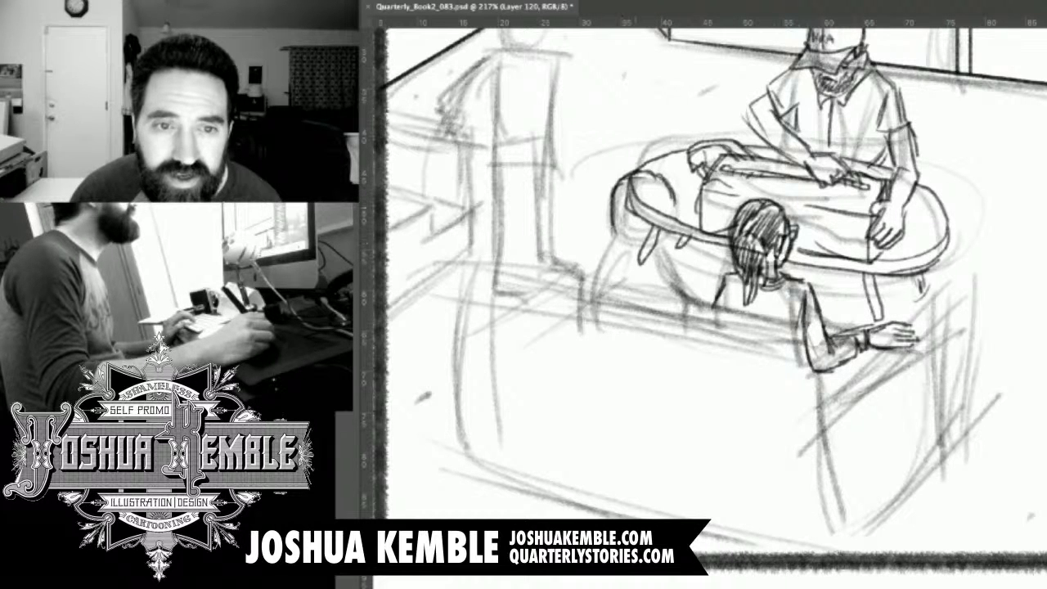
mouse_move(612, 227)
mouse_down()
mouse_move(640, 247)
mouse_move(649, 213)
mouse_up()
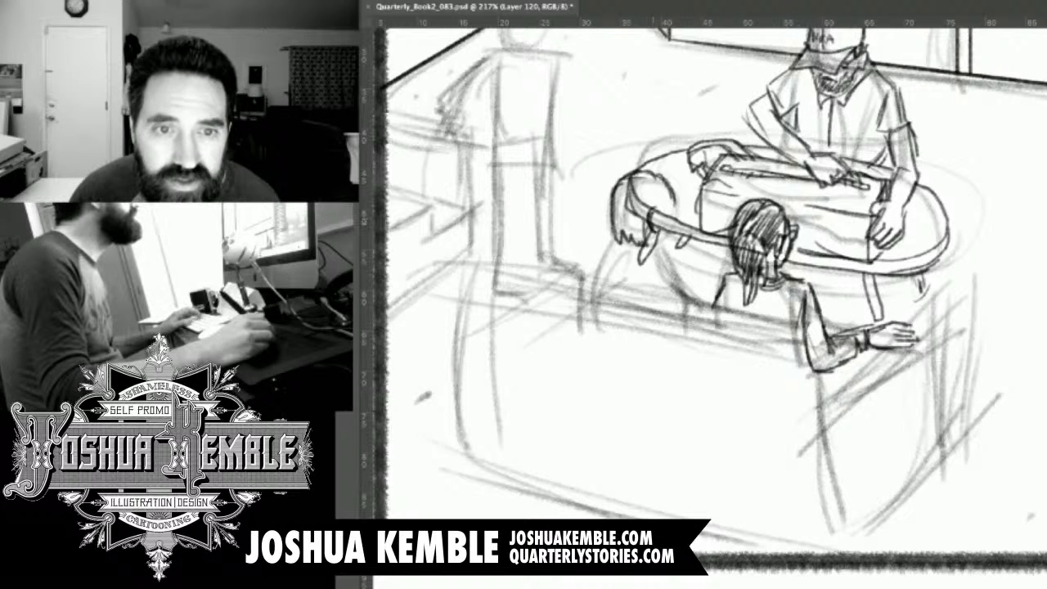
mouse_move(630, 188)
mouse_down()
mouse_move(643, 213)
mouse_move(621, 201)
mouse_move(643, 178)
mouse_up()
mouse_move(657, 214)
mouse_down()
mouse_move(668, 228)
mouse_move(641, 264)
mouse_up()
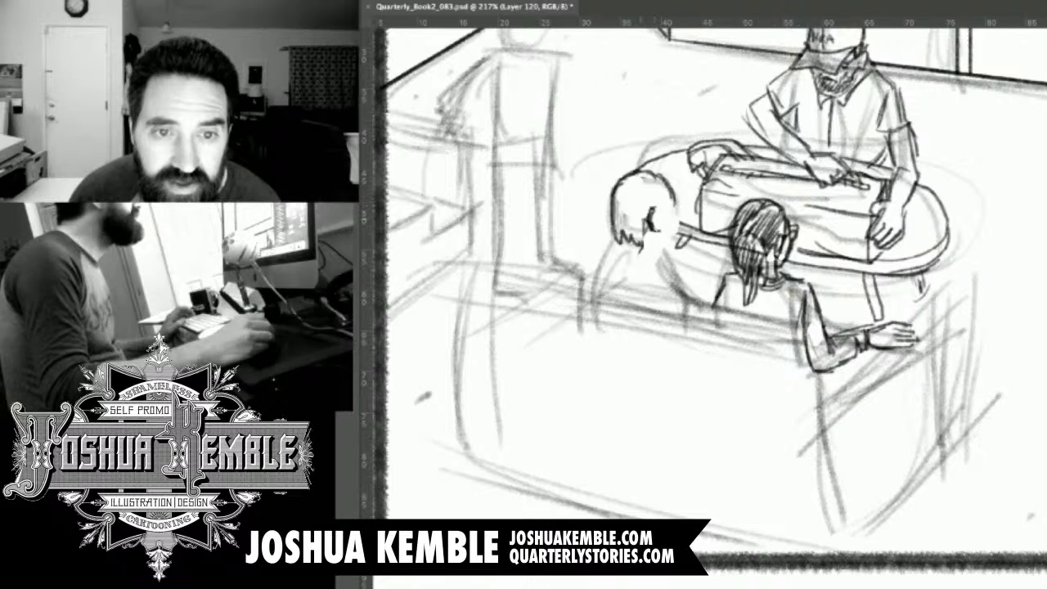
drag(647, 236, 643, 244)
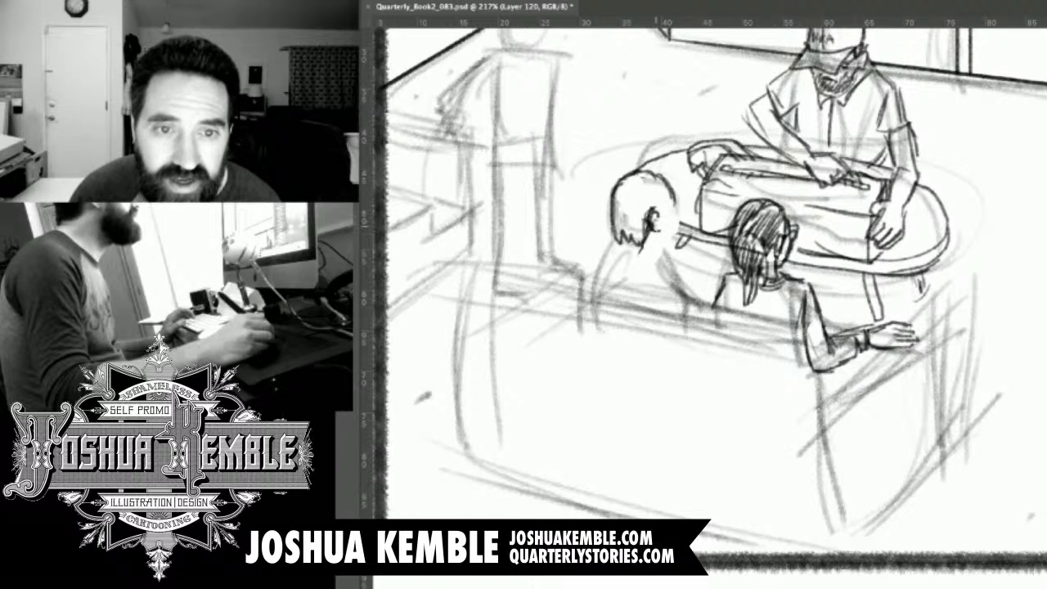
Fill the second seated figure's hair with dark strokes and define the turned face's profile.
mouse_move(656, 211)
mouse_down()
mouse_move(662, 217)
mouse_move(661, 203)
mouse_move(678, 197)
mouse_move(673, 185)
mouse_move(612, 208)
mouse_move(609, 239)
mouse_up()
mouse_move(621, 192)
mouse_down()
mouse_move(616, 223)
mouse_move(640, 235)
mouse_up()
drag(640, 178, 627, 194)
drag(651, 182, 626, 207)
drag(660, 185, 635, 210)
drag(662, 188, 640, 215)
drag(658, 196, 644, 216)
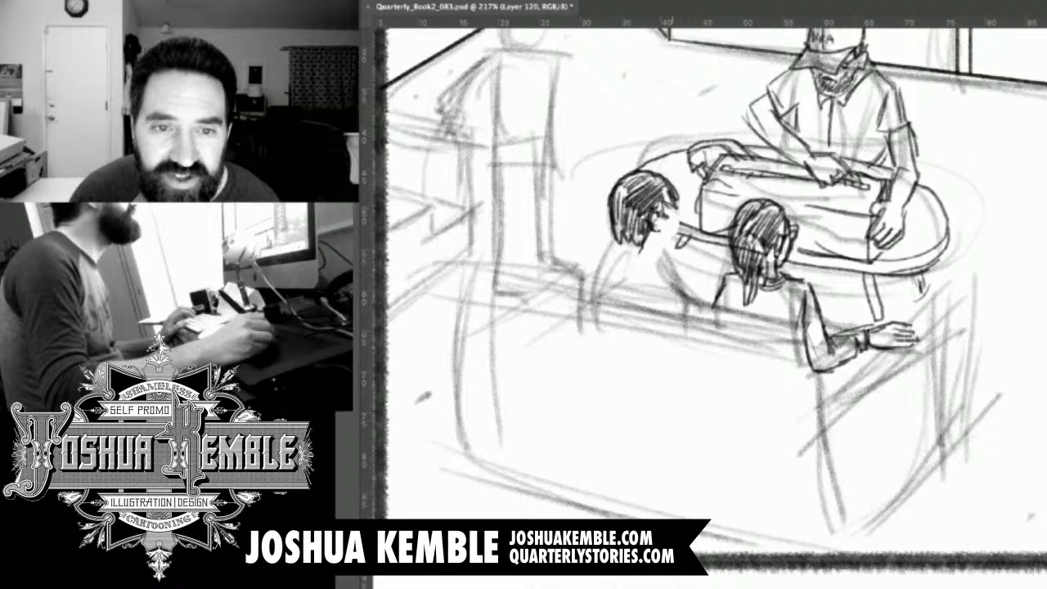
mouse_move(678, 214)
mouse_down()
mouse_move(672, 240)
mouse_move(676, 230)
mouse_up()
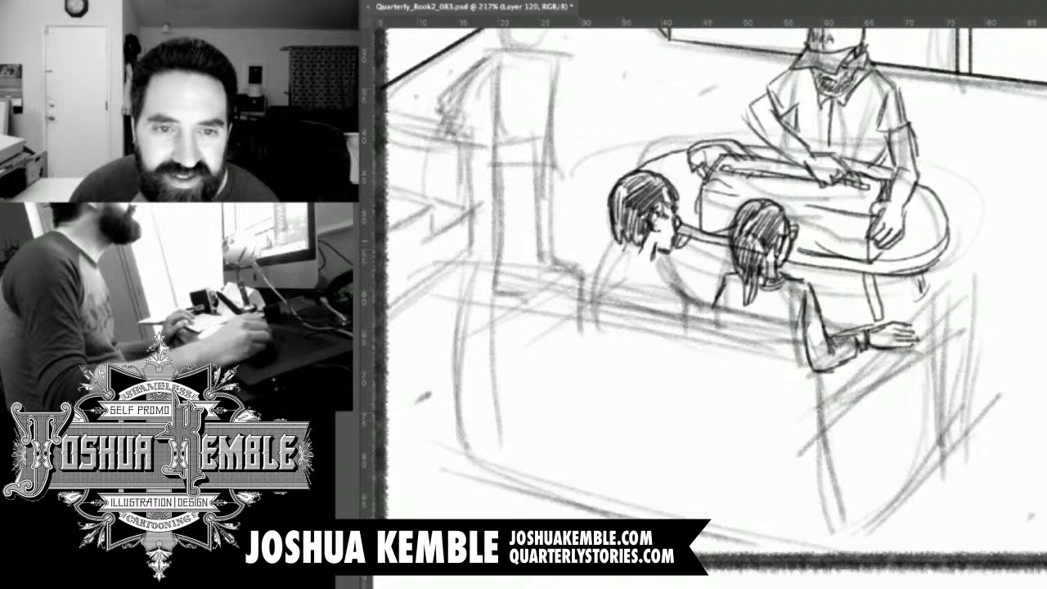
Draw the second seated figure's neck, collar, shoulders and sleeve, with an arm reaching toward the long-haired figure.
drag(611, 256, 657, 260)
mouse_move(609, 256)
mouse_down()
mouse_move(653, 261)
mouse_move(632, 267)
mouse_move(671, 272)
mouse_move(690, 300)
mouse_up()
mouse_move(605, 260)
mouse_down()
mouse_move(581, 262)
mouse_move(571, 275)
mouse_move(589, 279)
mouse_up()
mouse_move(667, 278)
mouse_down()
mouse_move(672, 293)
mouse_move(700, 294)
mouse_move(689, 294)
mouse_up()
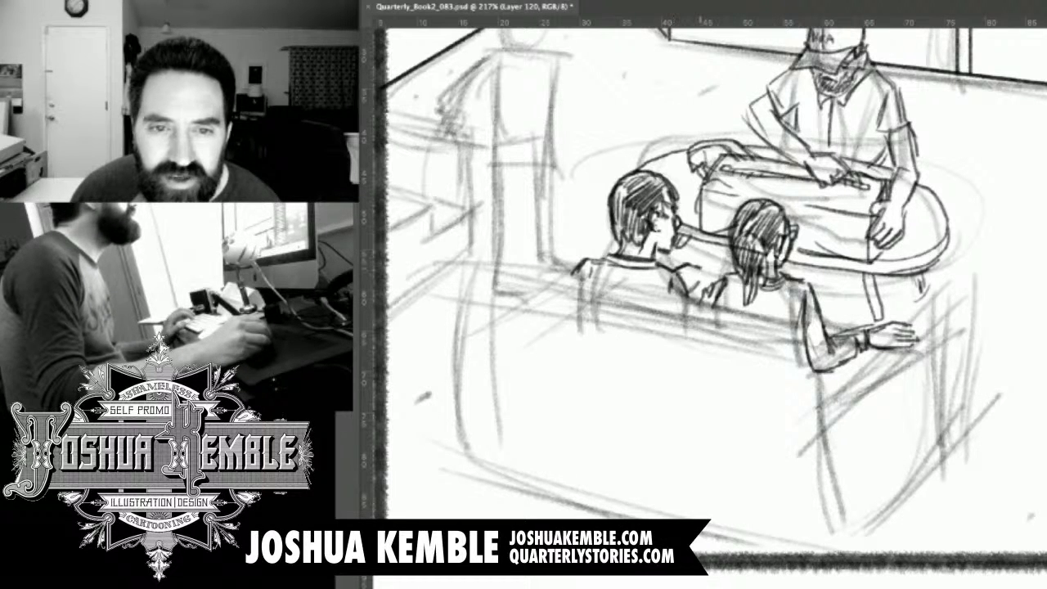
drag(696, 287, 710, 270)
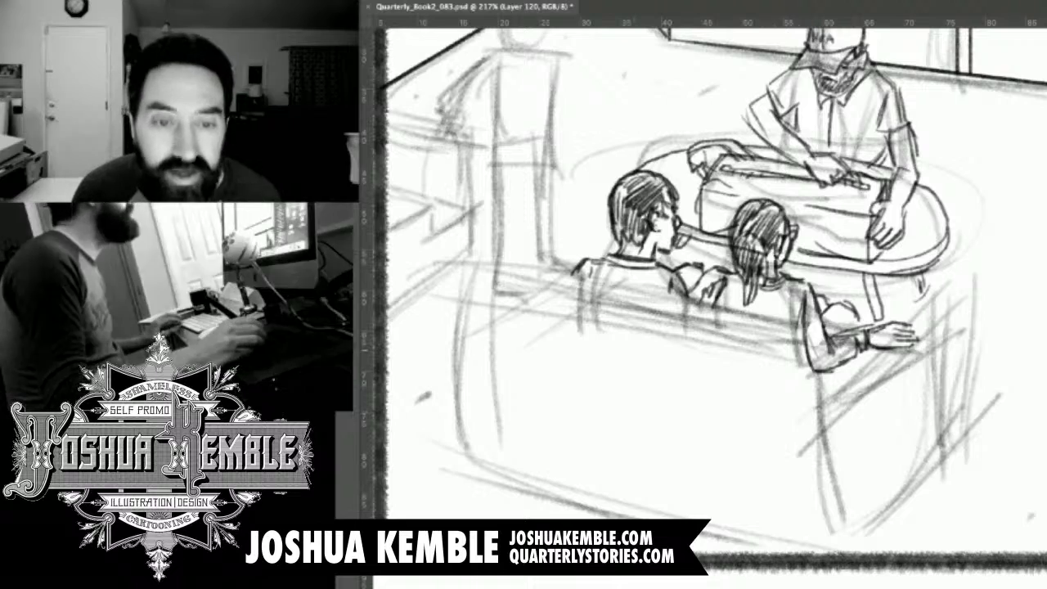
Rotate the canvas to level the sofa back and draw its top edge as two parallel lines joined at the far end.
key(r)
mouse_move(606, 490)
mouse_down()
mouse_move(633, 526)
mouse_move(614, 505)
mouse_up()
drag(705, 420, 811, 165)
key(r)
mouse_move(687, 458)
mouse_down()
mouse_move(692, 466)
mouse_move(662, 459)
mouse_move(674, 459)
mouse_up()
key(r)
drag(852, 270, 879, 384)
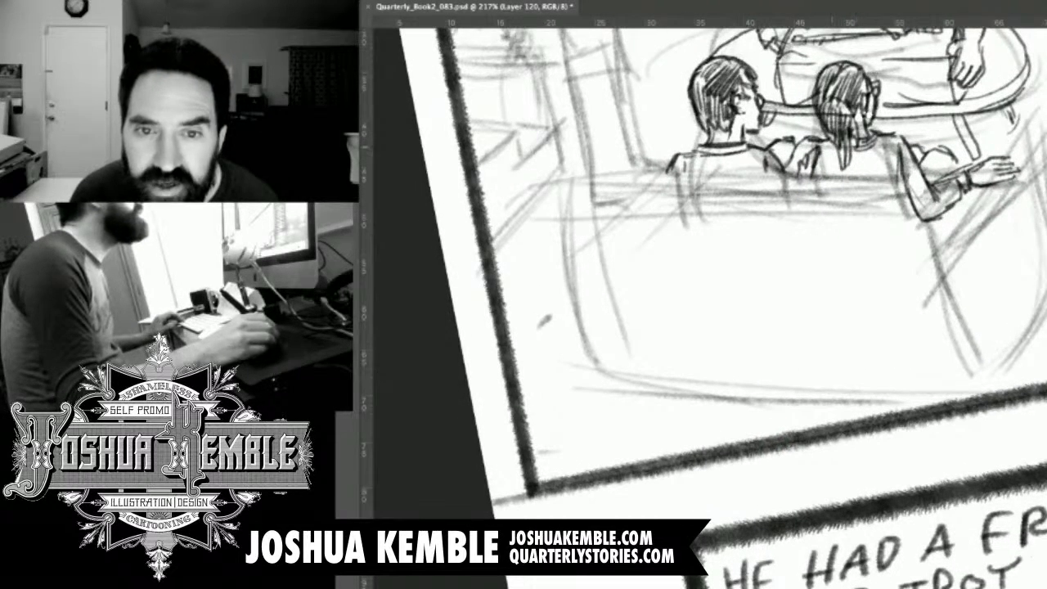
mouse_move(904, 178)
mouse_down()
mouse_move(571, 179)
mouse_move(908, 177)
mouse_up()
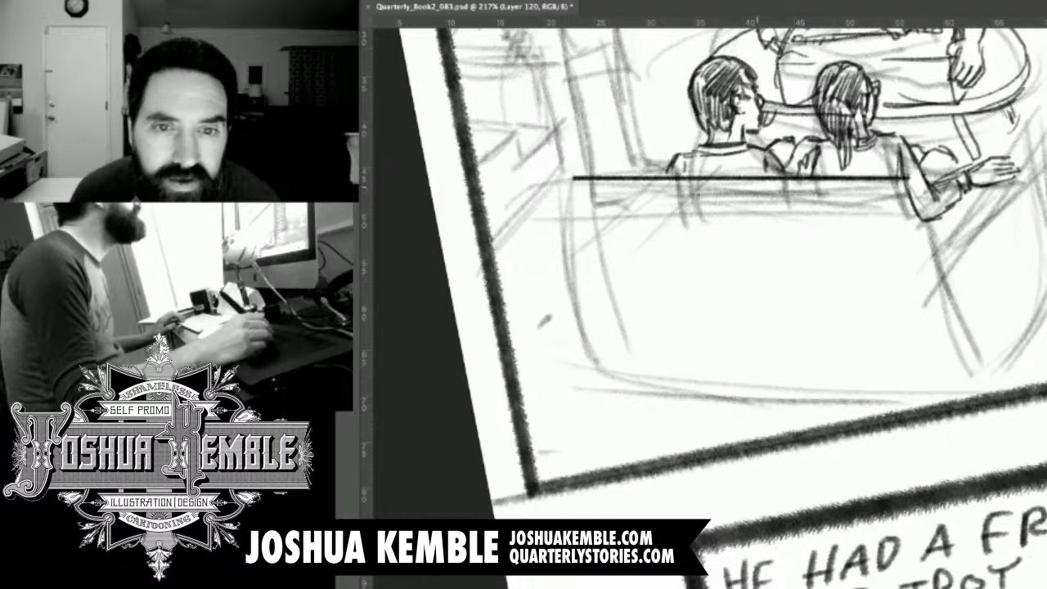
drag(568, 187, 903, 188)
drag(564, 178, 561, 188)
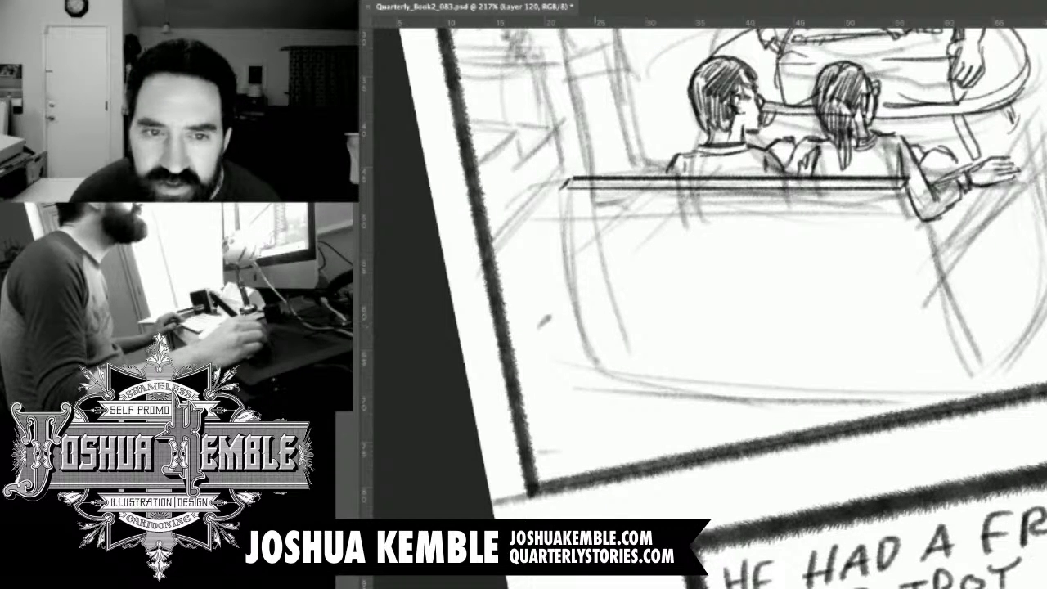
Undo the first bottom-edge line of the sofa back and redraw it straight at an adjusted canvas angle.
mouse_move(591, 366)
mouse_down()
mouse_move(972, 366)
mouse_move(588, 366)
mouse_up()
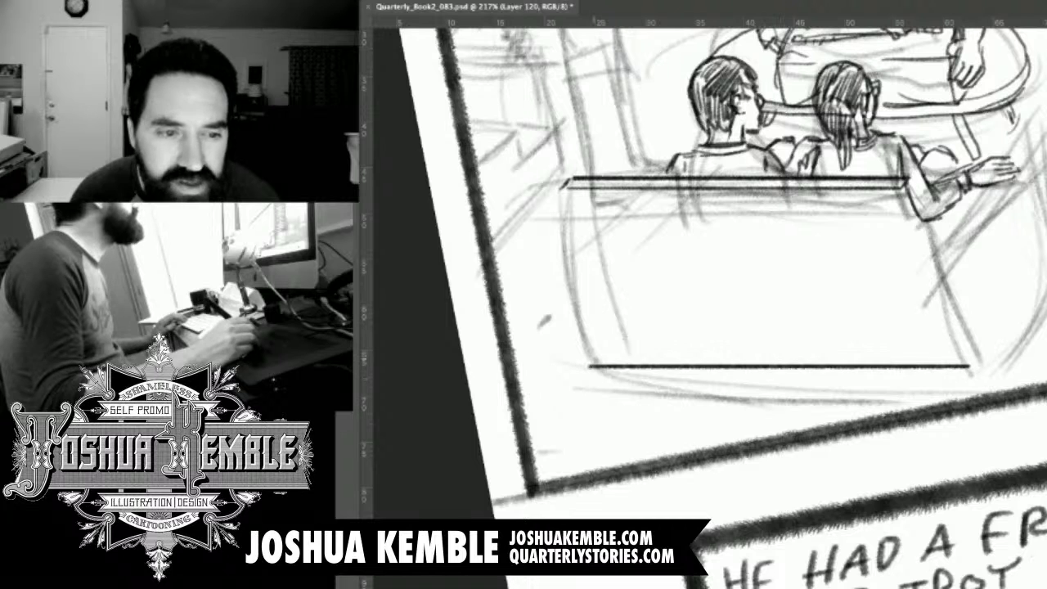
key(ctrl+z)
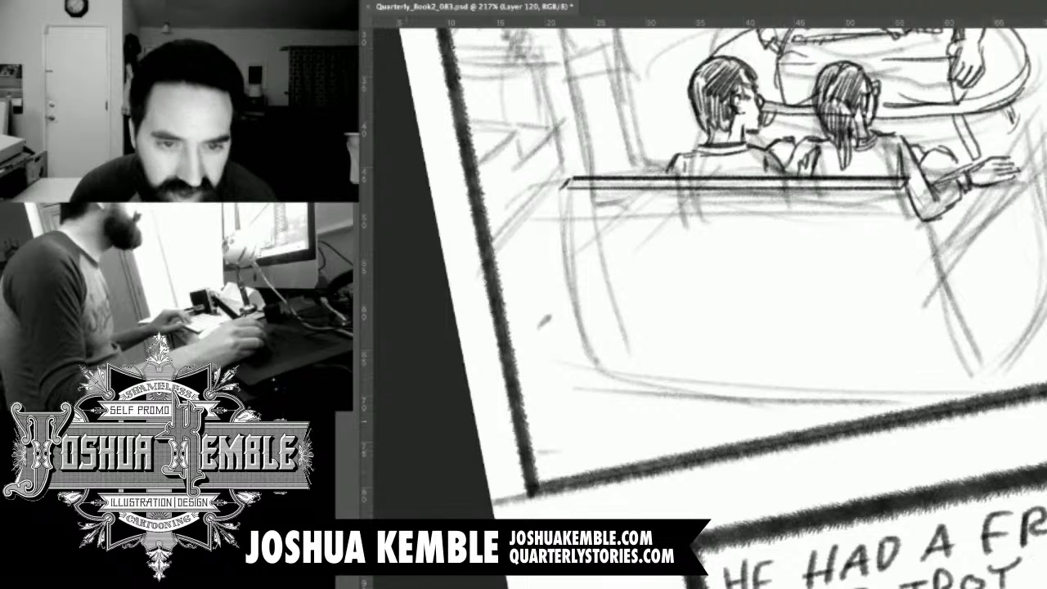
key(r)
mouse_move(644, 359)
mouse_down()
mouse_move(642, 372)
mouse_move(994, 366)
mouse_move(581, 366)
mouse_up()
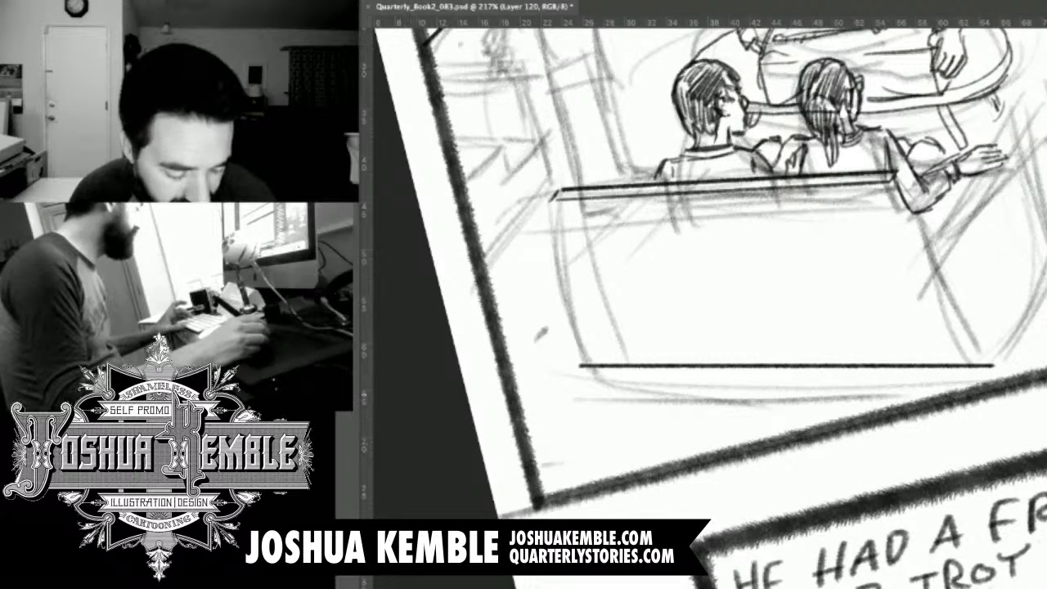
key(r)
drag(573, 409, 581, 359)
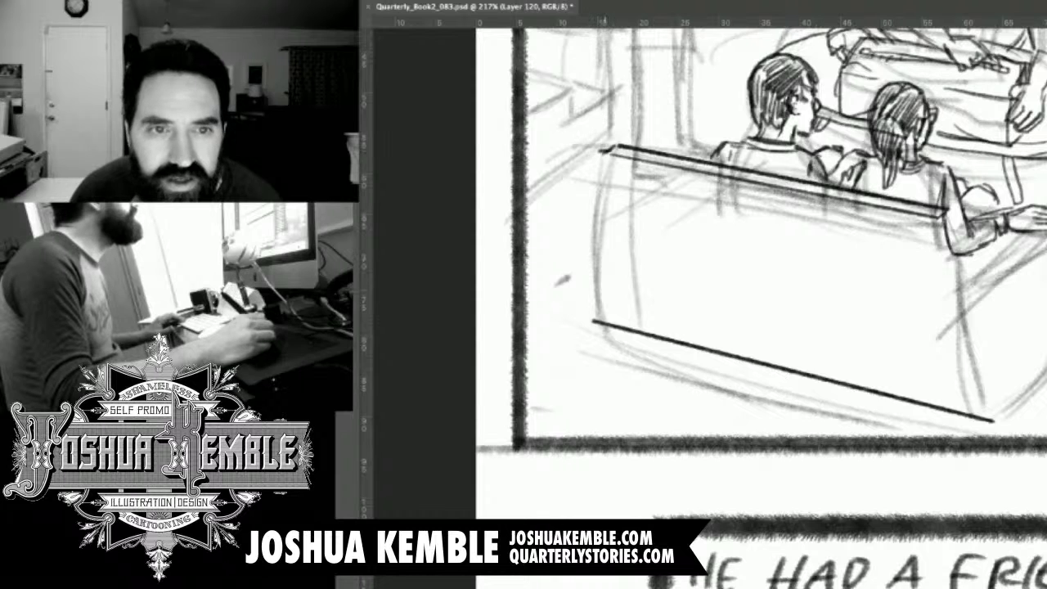
Draw the vertical sides of the sofa back, doubling the near side to show its thickness.
mouse_move(608, 149)
mouse_down()
mouse_move(608, 322)
mouse_move(609, 152)
mouse_up()
drag(937, 219, 936, 400)
drag(947, 215, 949, 397)
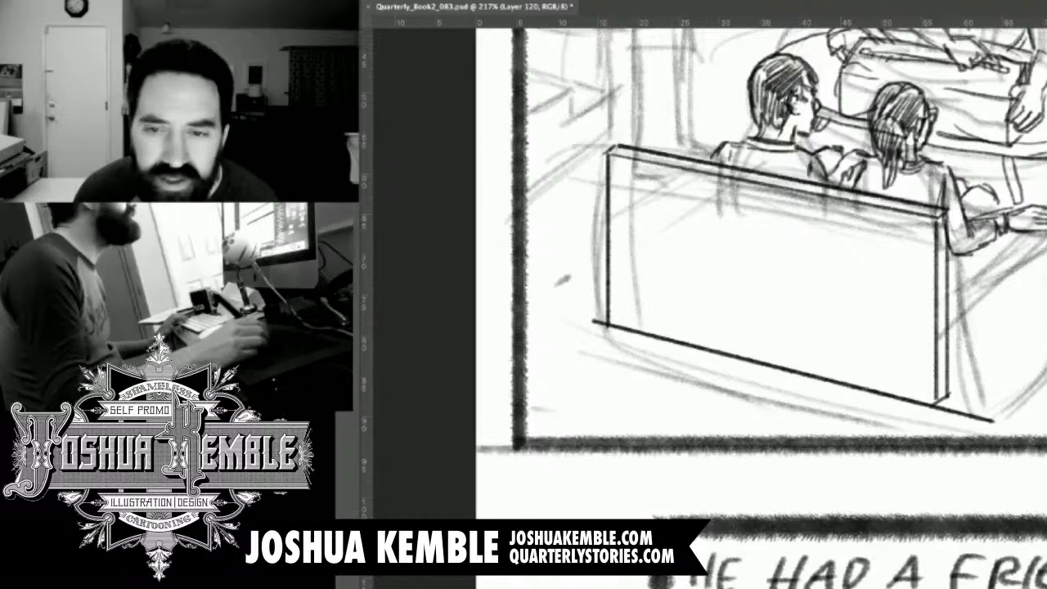
Rotate the canvas and draw the sofa's side panel with a straight base and front edge, trimming the overshooting lines at its corners.
key(r)
drag(933, 327, 947, 388)
key(space)
drag(917, 523, 628, 149)
drag(941, 327, 905, 429)
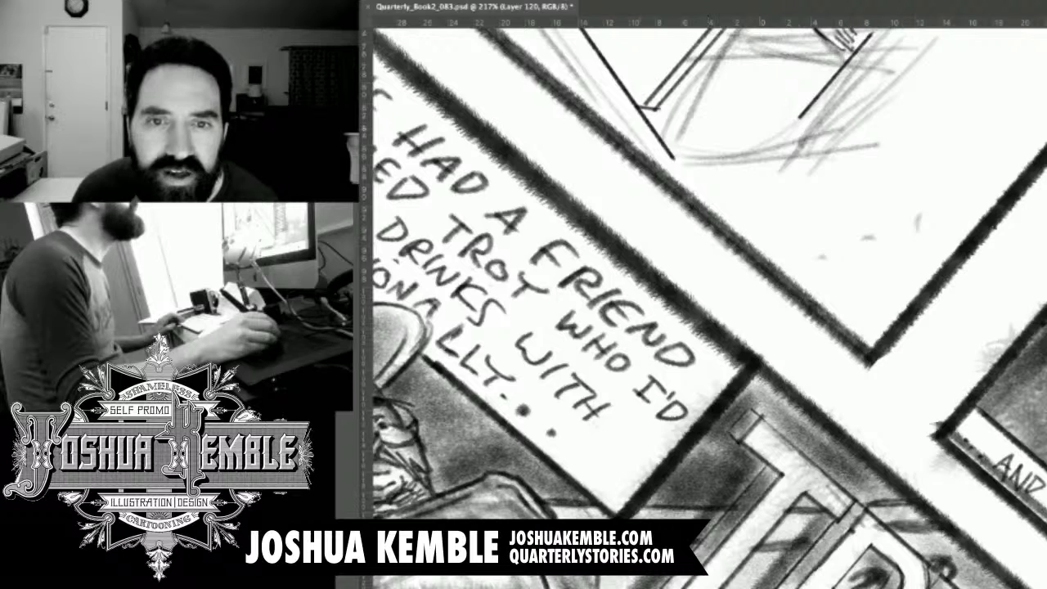
mouse_move(643, 107)
mouse_down()
mouse_move(809, 106)
mouse_move(675, 106)
mouse_up()
drag(769, 180, 801, 301)
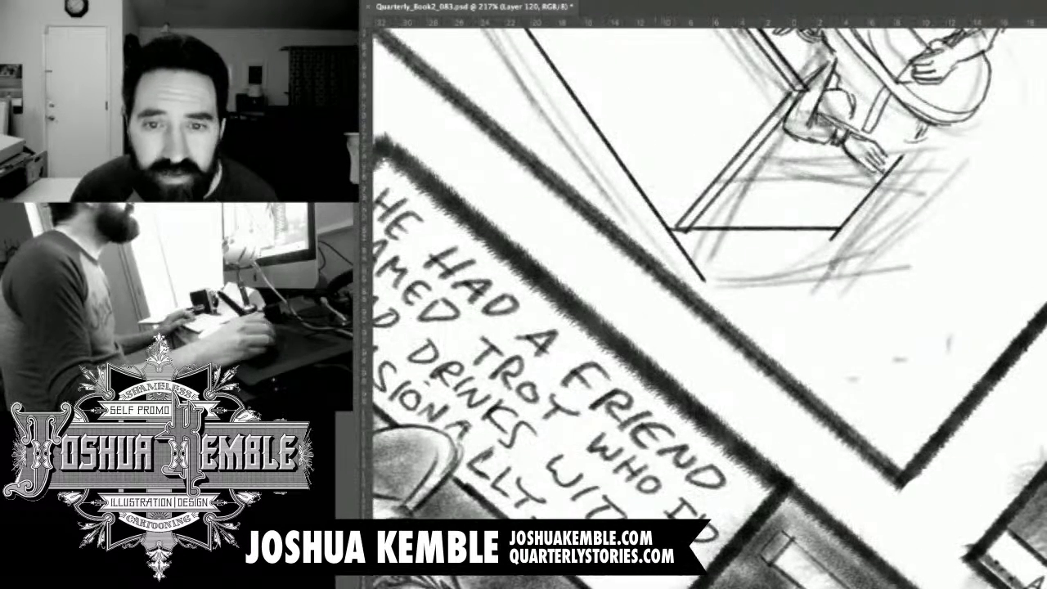
drag(680, 248, 700, 276)
drag(852, 244, 836, 235)
mouse_move(758, 160)
mouse_down()
mouse_move(753, 287)
mouse_move(695, 342)
mouse_up()
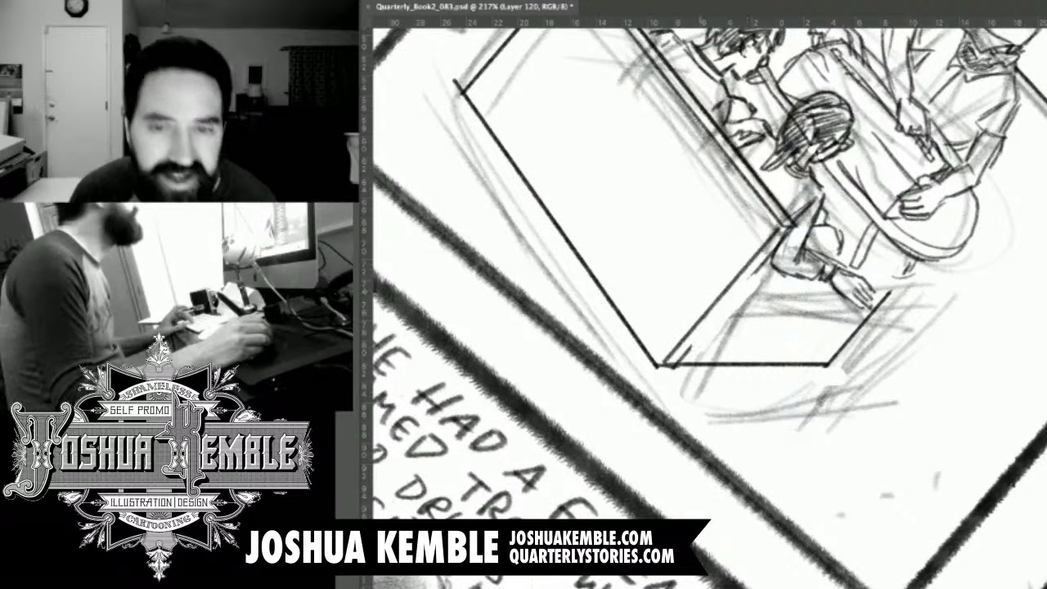
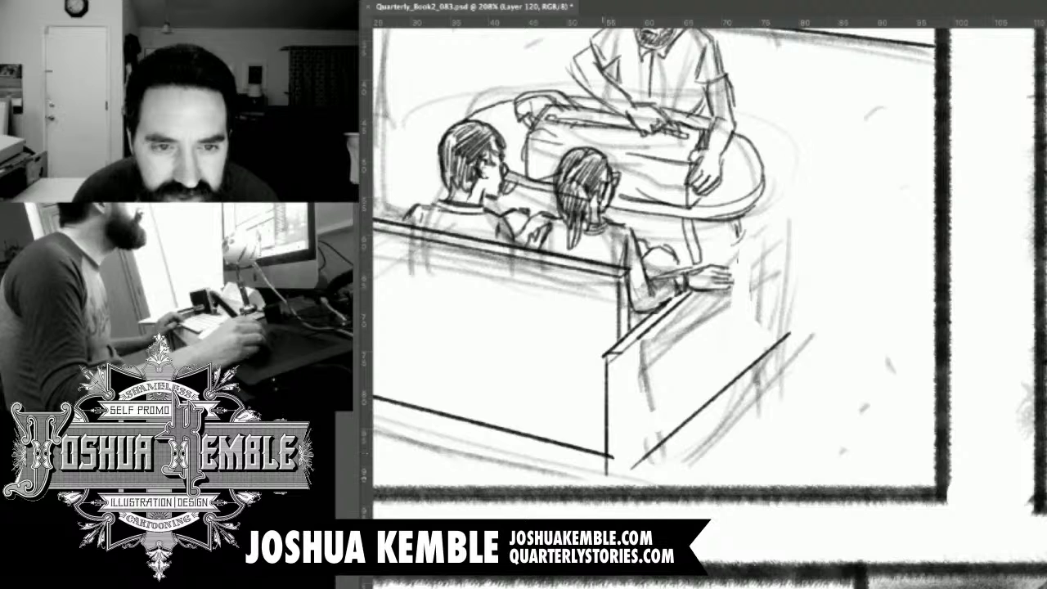
Draw the front face of the near armrest and rework the joint where it meets the sofa back's near corner.
mouse_move(613, 351)
mouse_down()
mouse_move(635, 358)
mouse_move(633, 473)
mouse_move(634, 464)
mouse_up()
drag(638, 392, 633, 393)
drag(859, 327, 849, 352)
mouse_move(605, 313)
mouse_down()
mouse_move(611, 357)
mouse_move(612, 302)
mouse_up()
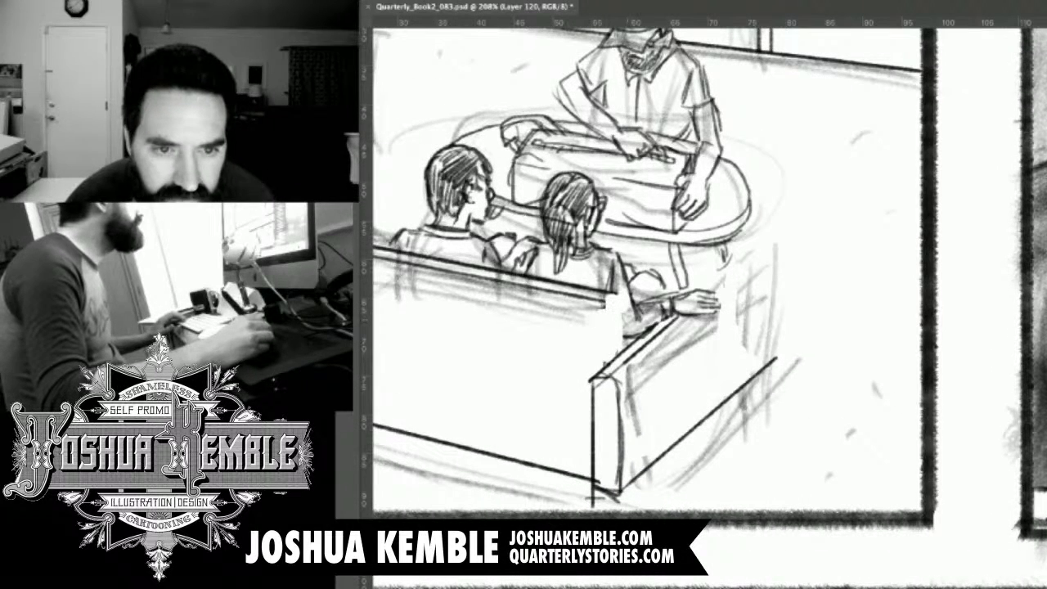
drag(617, 295, 626, 347)
drag(609, 296, 608, 371)
Draw the rear vertical edge of the sofa's side panel below the woman's hand, redrawing it after undoing the first stroke.
drag(721, 305, 725, 349)
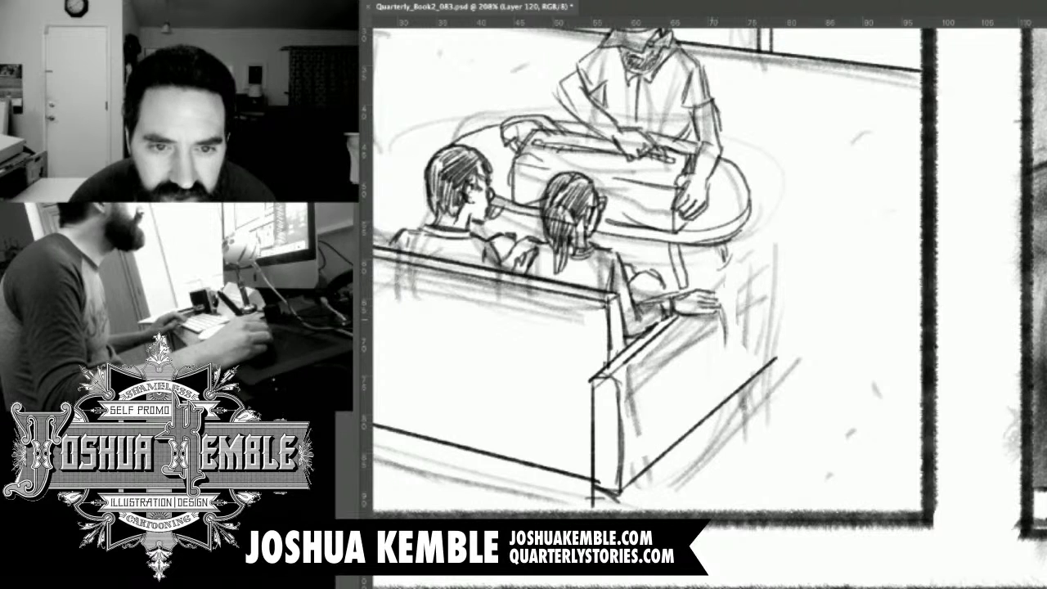
key(ctrl+z)
mouse_move(708, 315)
mouse_down()
mouse_move(710, 411)
mouse_move(772, 362)
mouse_up()
key(e)
Draw the base stroke and inner vertical edge of the far armrest, undoing the overlong vertical and redrawing it shorter.
drag(572, 352, 912, 260)
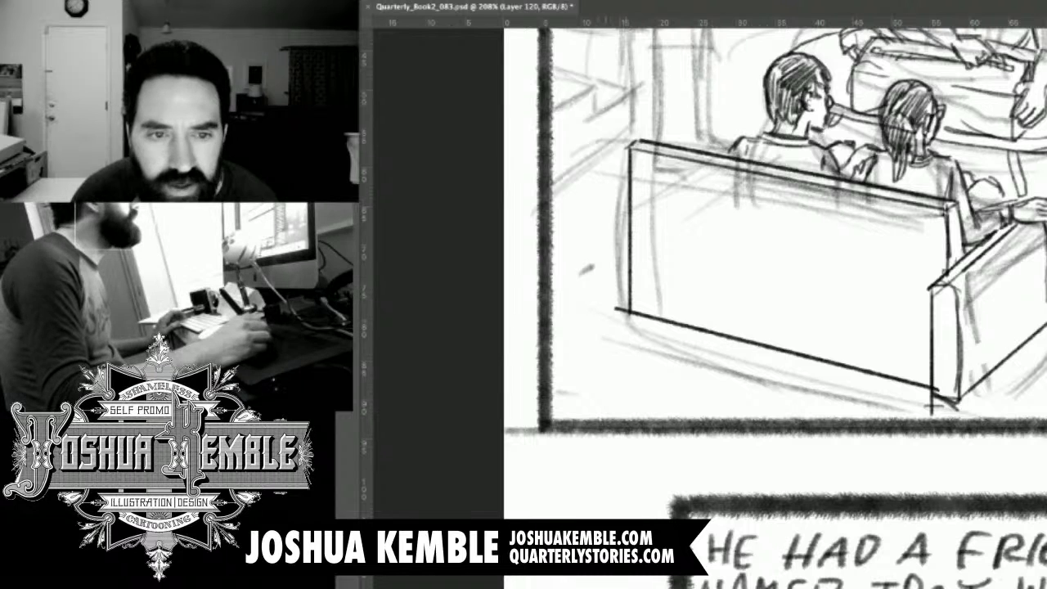
drag(606, 316, 620, 324)
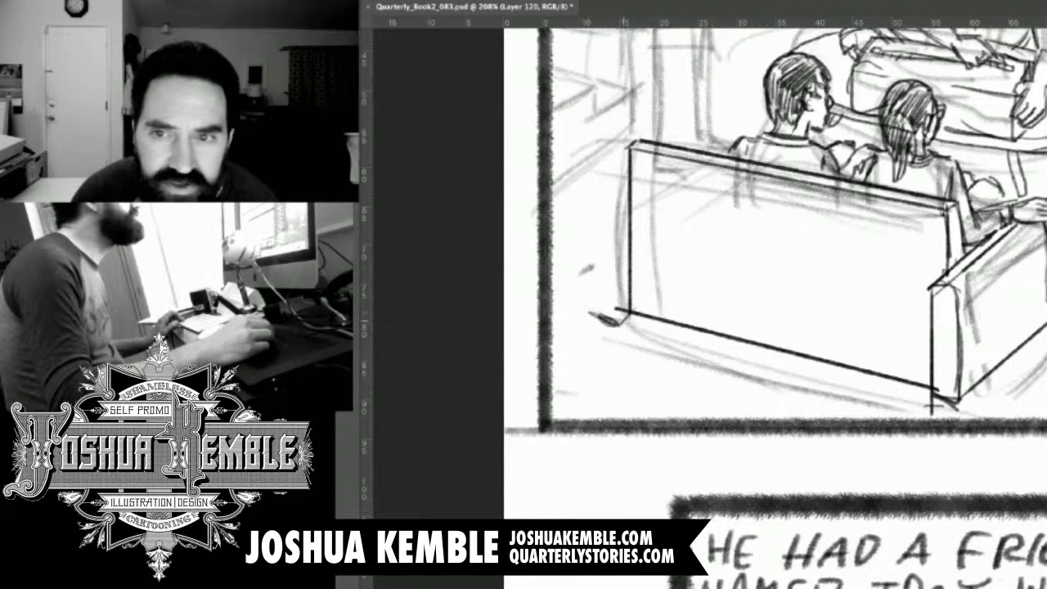
drag(619, 157, 617, 317)
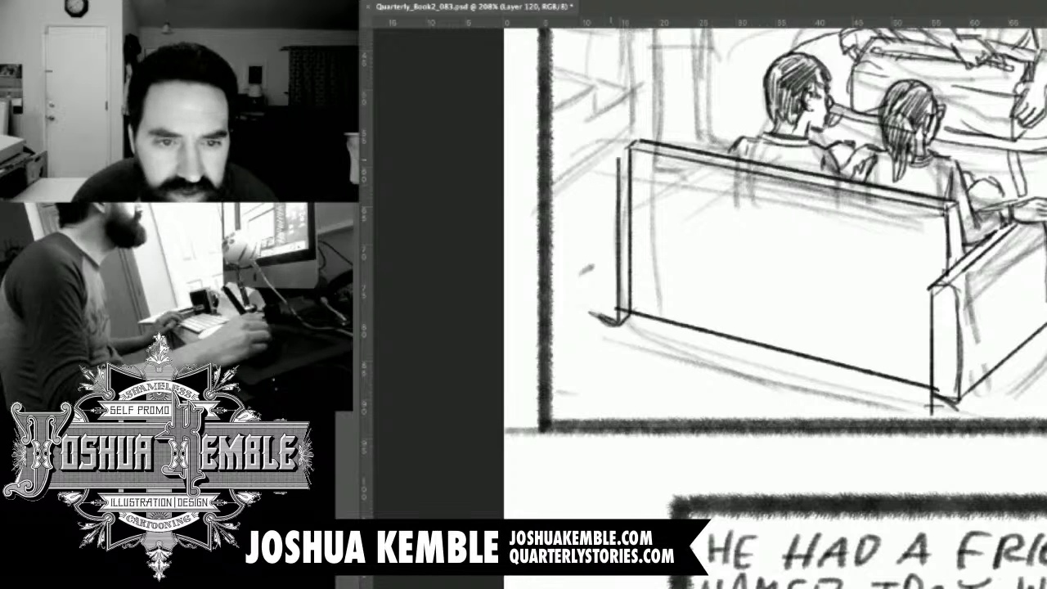
key(ctrl+z)
drag(618, 323, 618, 212)
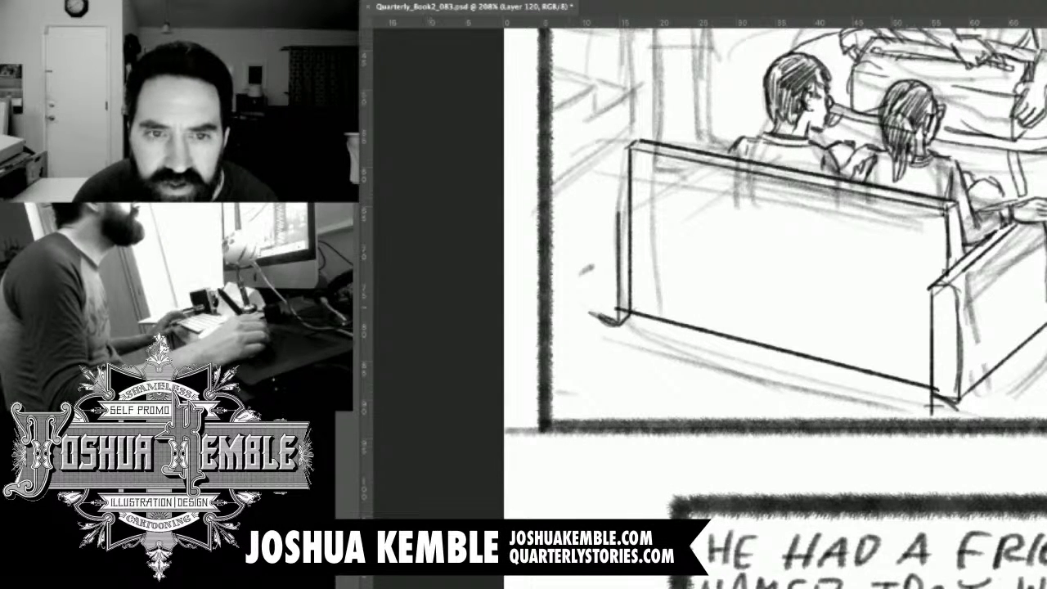
Rotate the canvas and draw a straight horizontal seam across the sofa back, undoing the first line and adjusting the angle.
key(r)
mouse_move(646, 302)
mouse_down()
mouse_move(629, 333)
mouse_move(610, 148)
mouse_move(603, 176)
mouse_move(669, 223)
mouse_move(659, 249)
mouse_move(680, 188)
mouse_up()
key(r)
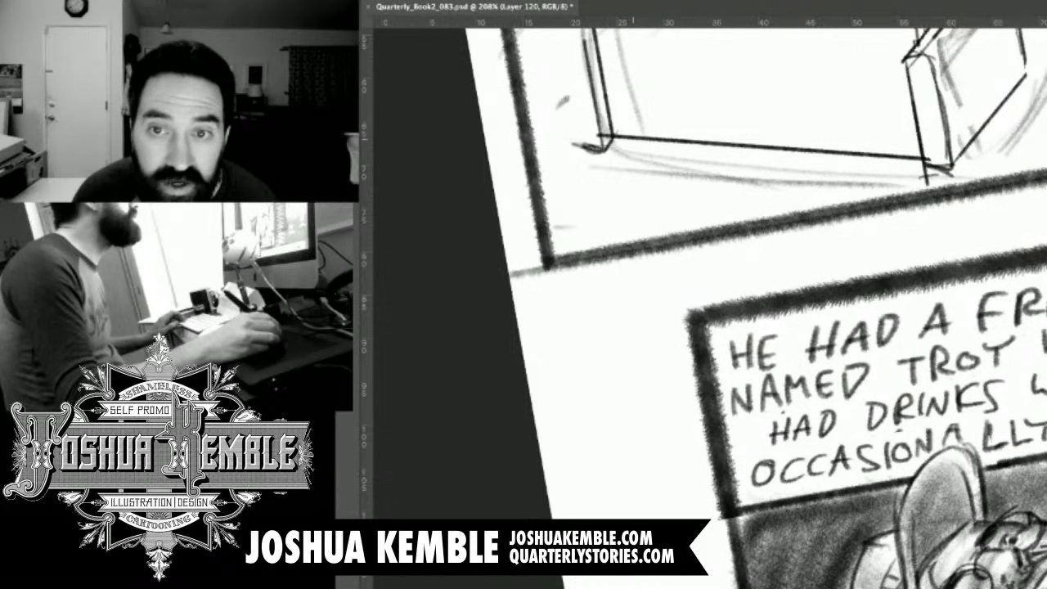
drag(595, 33, 890, 34)
key(super+z)
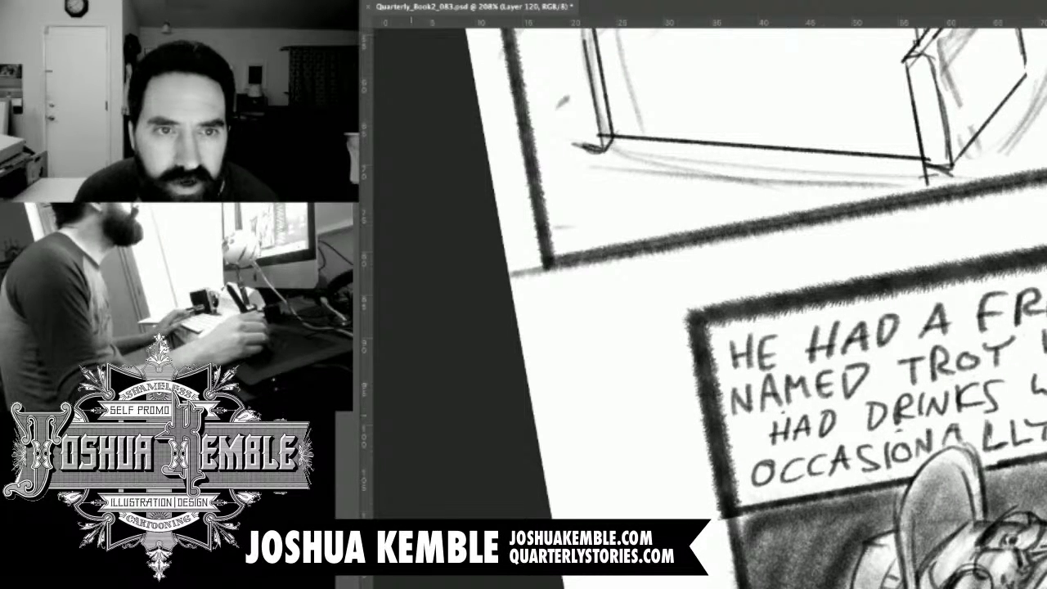
key(r)
drag(501, 248, 496, 252)
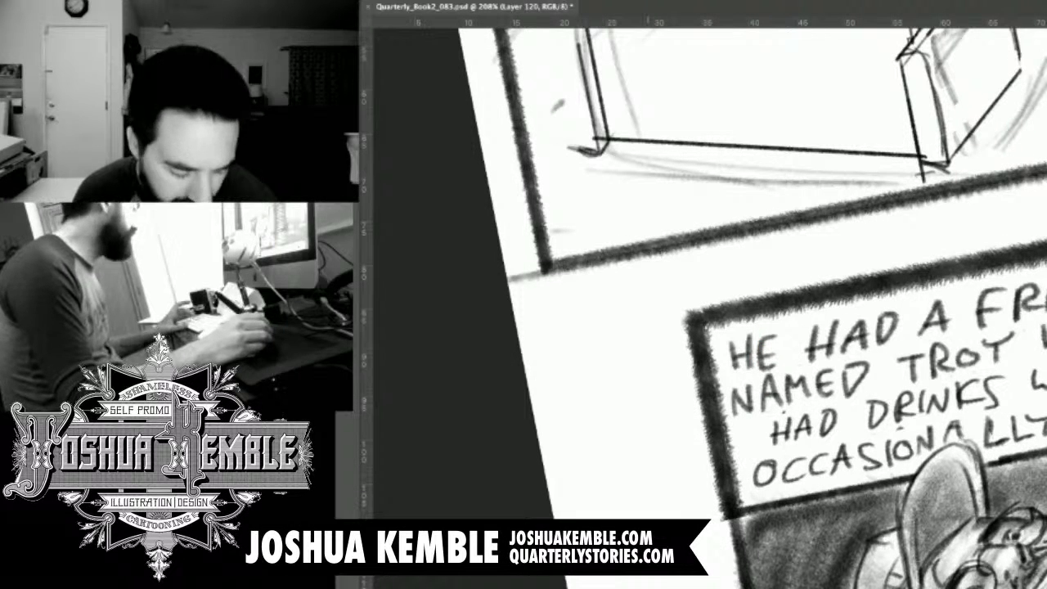
drag(644, 208, 653, 197)
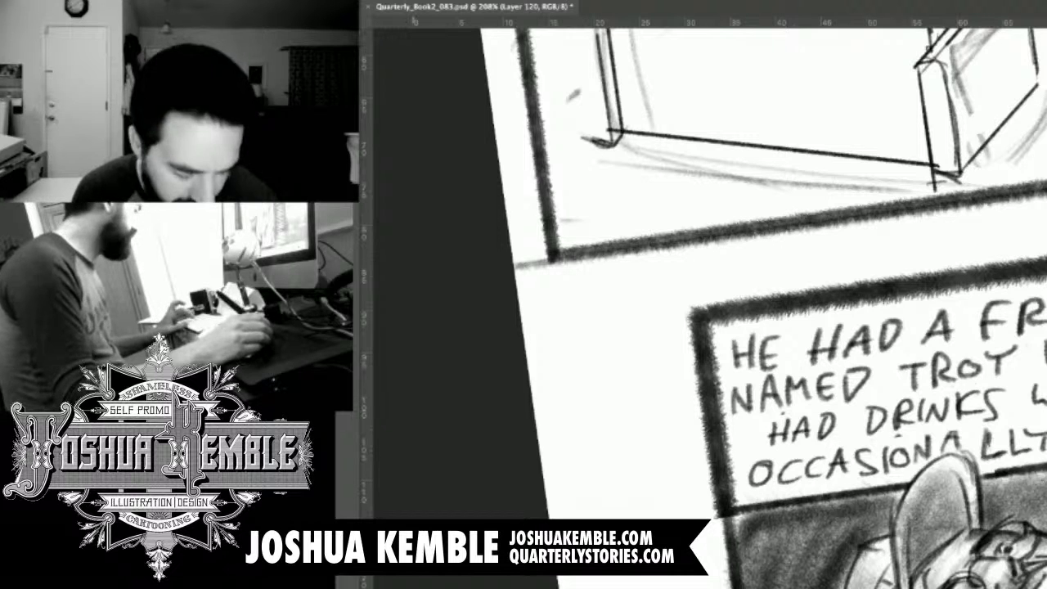
drag(569, 345, 567, 362)
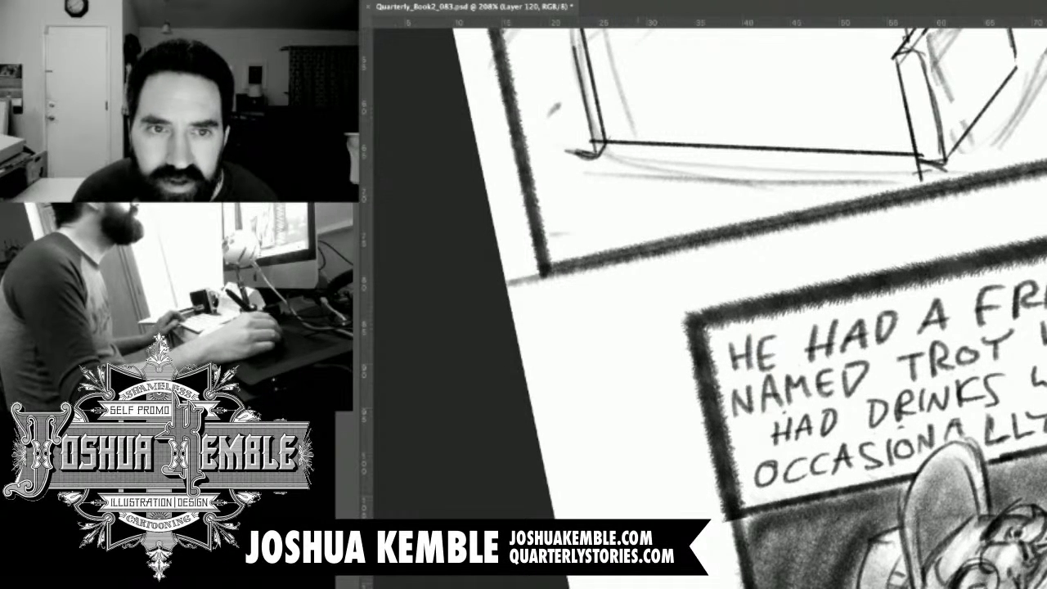
drag(903, 42, 589, 45)
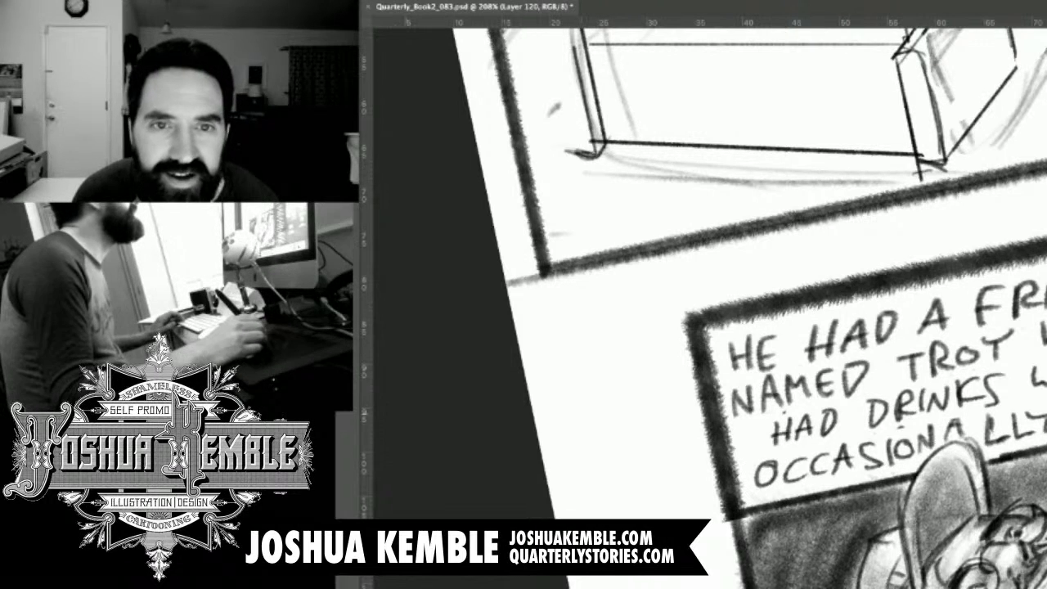
Level the canvas, complete the far armrest with an outer vertical, rounded top and slanted upper edge, and save the document.
drag(987, 283, 943, 505)
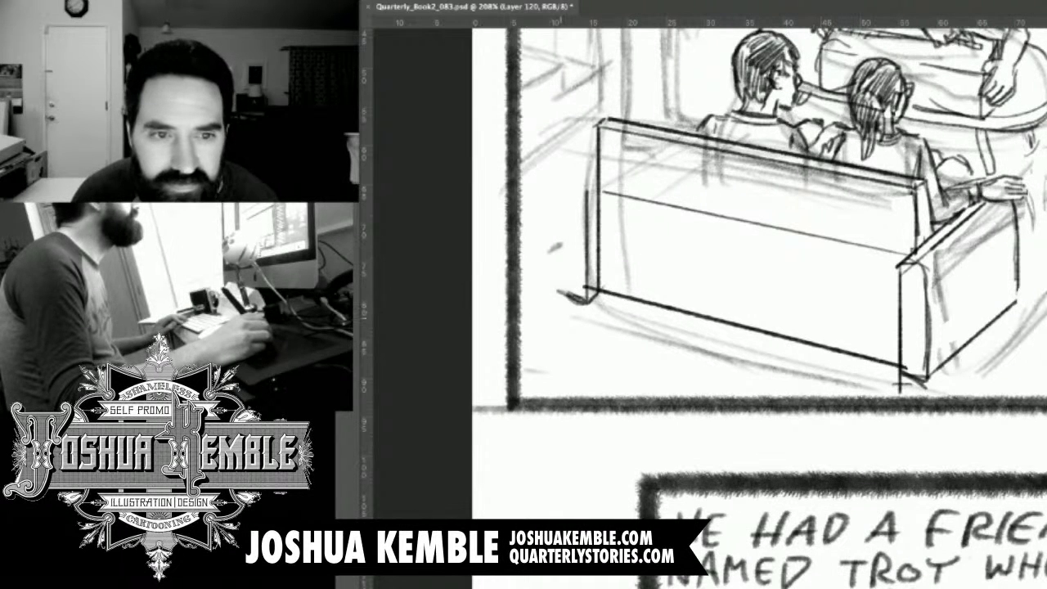
drag(567, 229, 566, 255)
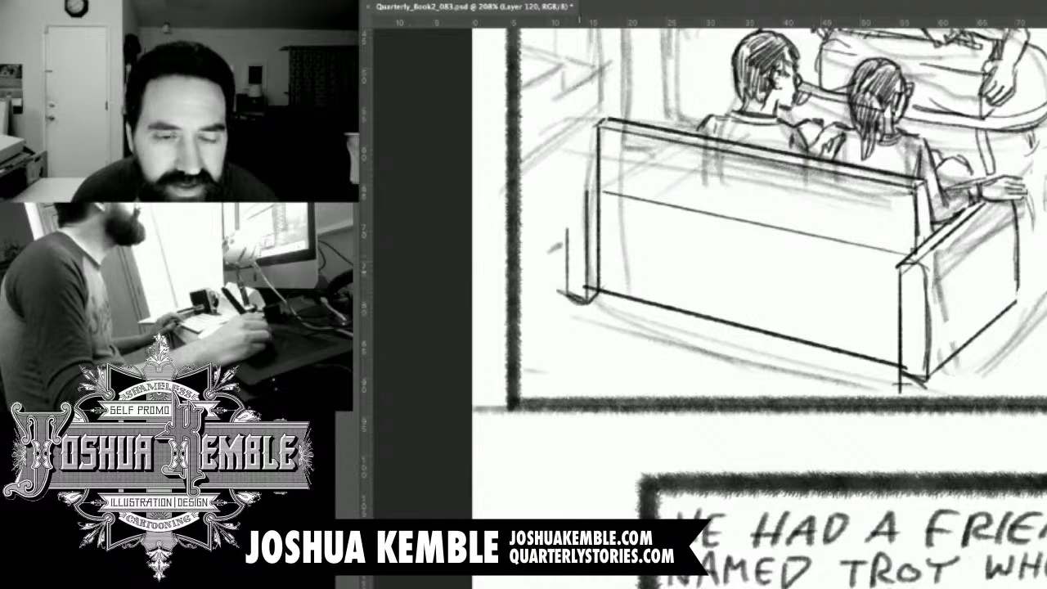
key(ctrl+z)
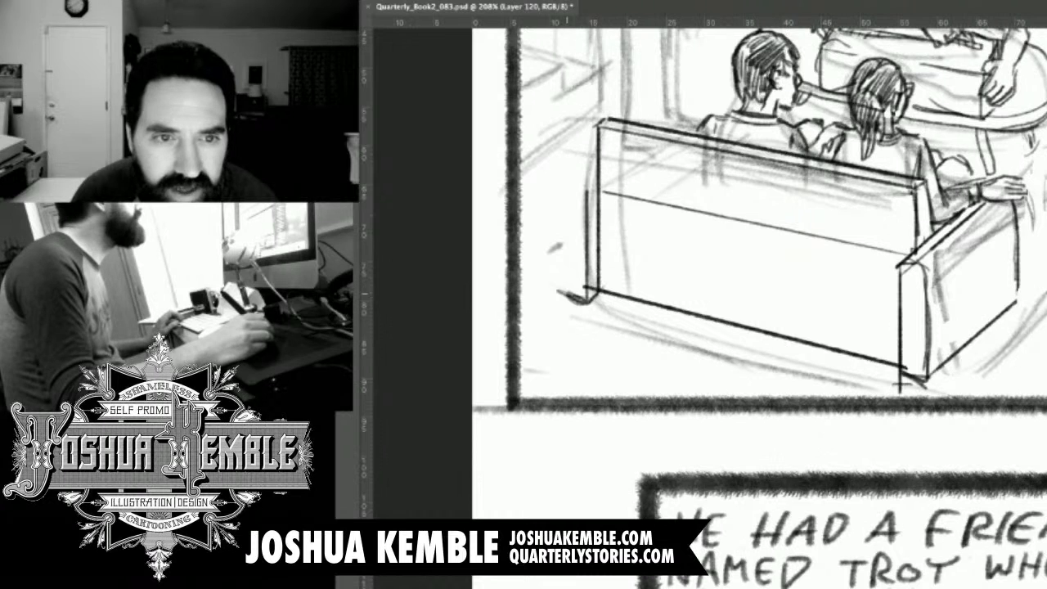
drag(565, 198, 563, 295)
drag(566, 195, 585, 180)
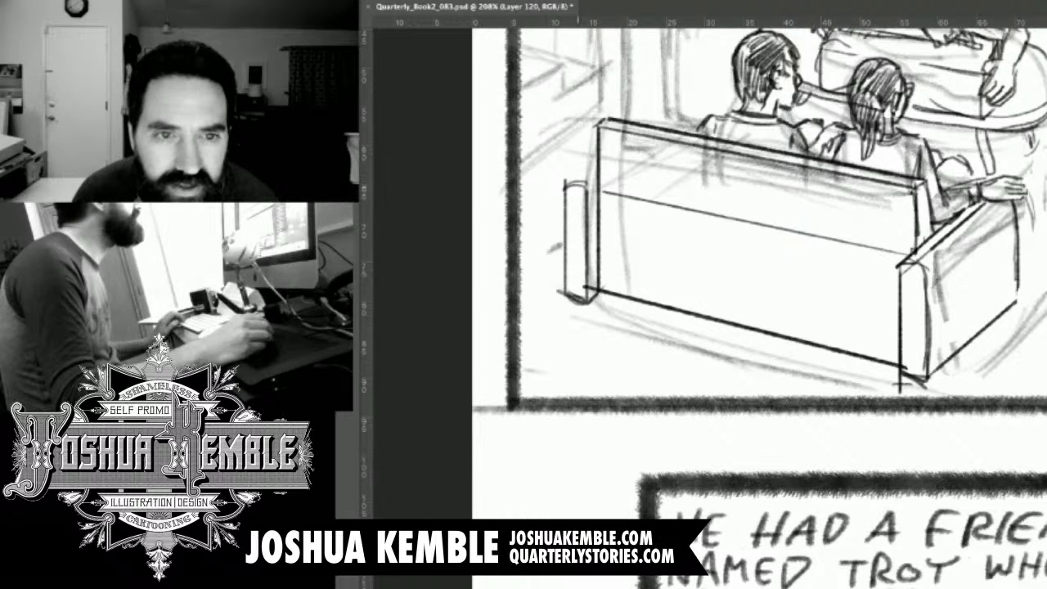
drag(566, 183, 597, 164)
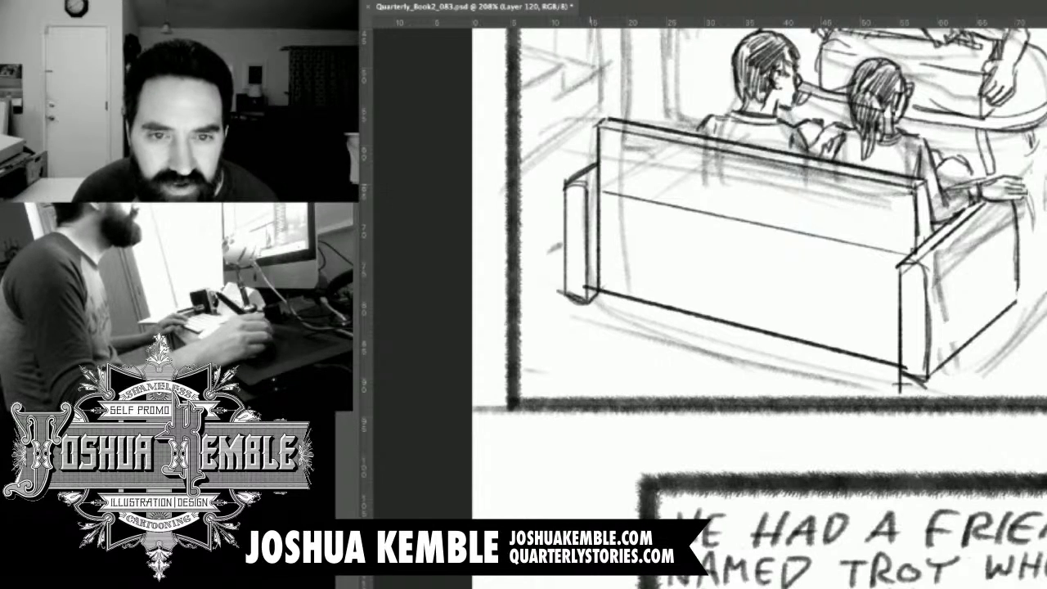
drag(801, 111, 724, 376)
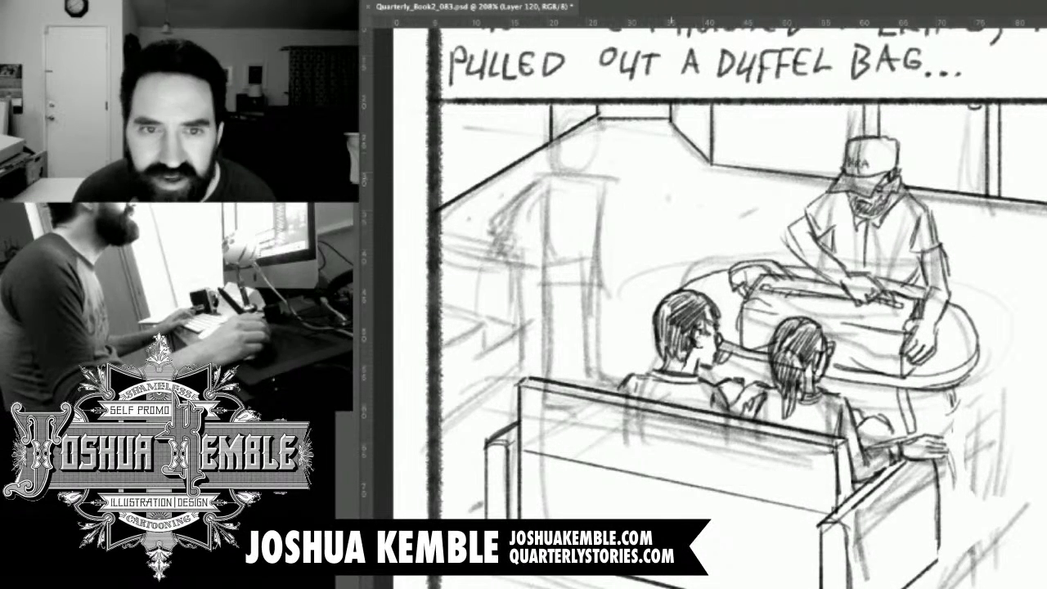
key(super+s)
Rotate the canvas and draw the upper furniture slab by the panel's left border as two parallel edges closed at the end.
mouse_move(649, 315)
mouse_down()
mouse_move(656, 296)
mouse_move(649, 336)
mouse_up()
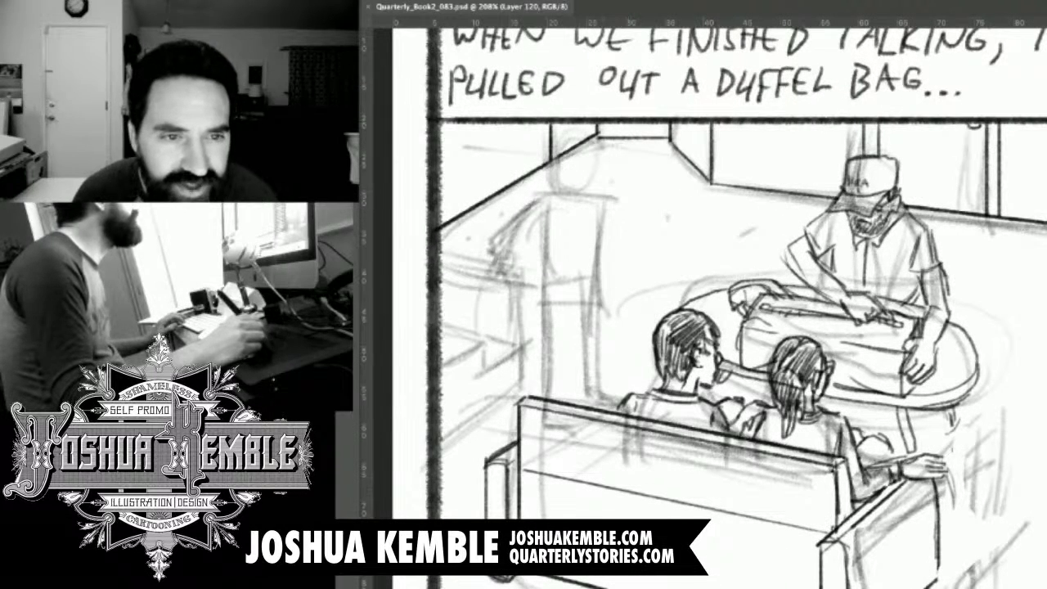
drag(535, 264, 583, 247)
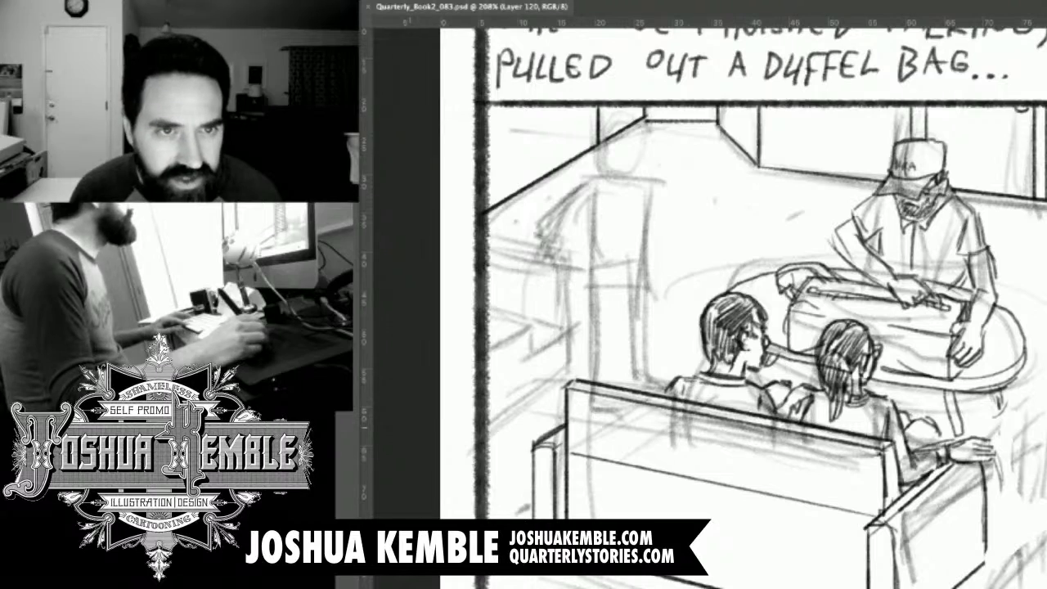
key(r)
drag(884, 328, 875, 313)
key(space)
drag(818, 409, 867, 160)
key(r)
drag(866, 245, 870, 250)
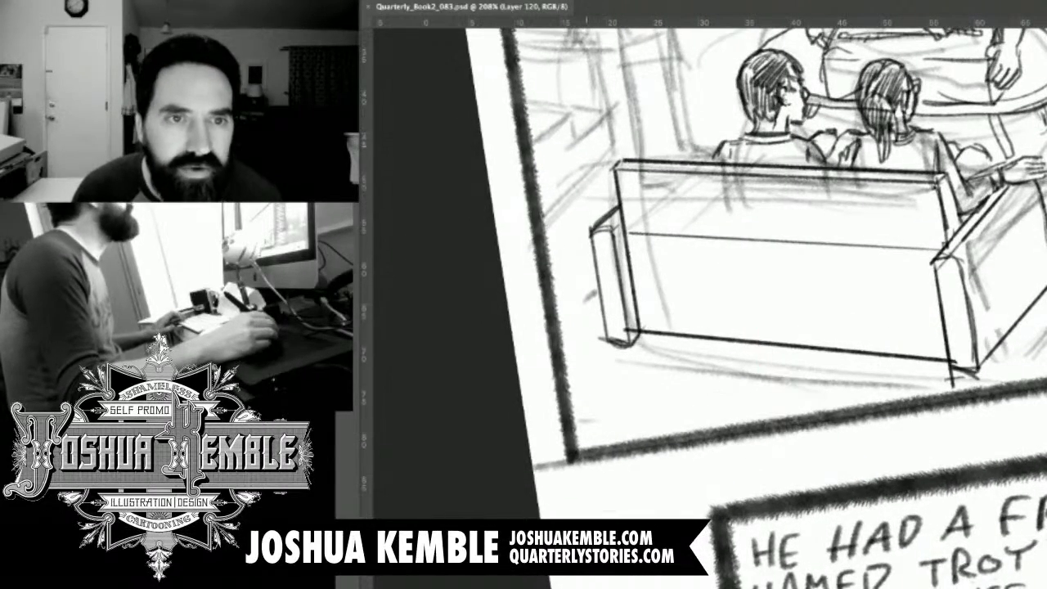
drag(513, 30, 598, 29)
key(space)
drag(605, 123, 599, 179)
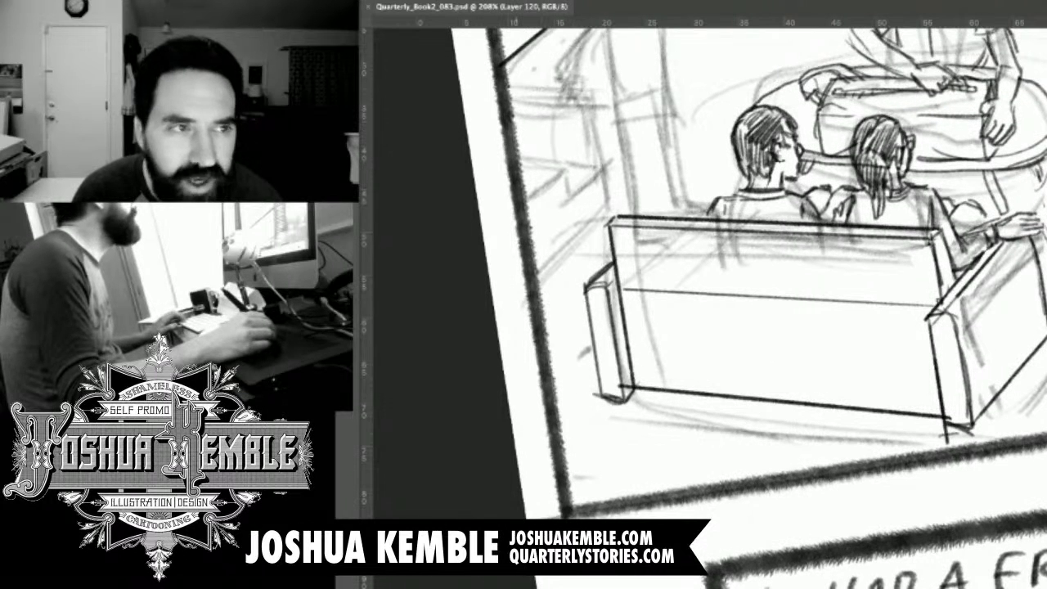
key(super+z)
drag(508, 84, 608, 84)
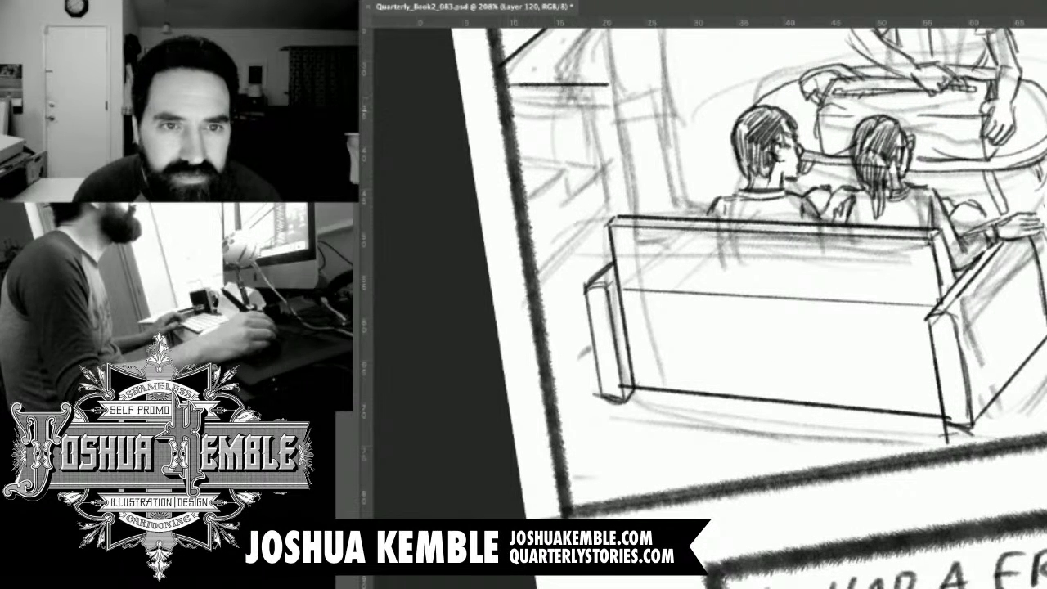
drag(510, 101, 597, 101)
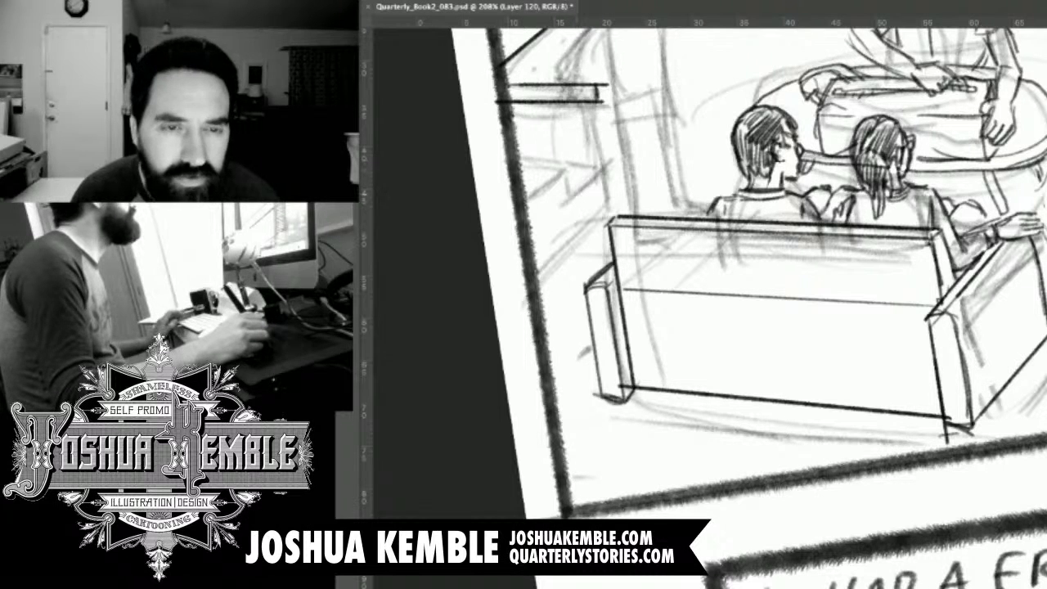
Rotate the canvas and draw two short slanted edges for the lower furniture beneath the slab at the panel's left border.
key(r)
drag(588, 270, 732, 202)
key(space)
key(r)
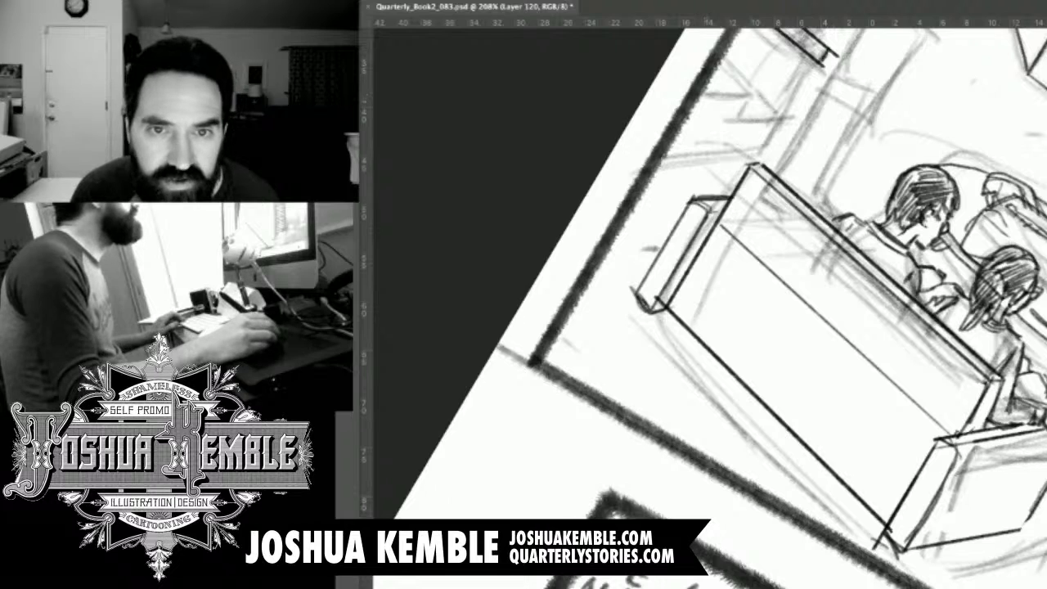
mouse_move(700, 93)
mouse_down()
mouse_move(748, 94)
mouse_move(791, 120)
mouse_up()
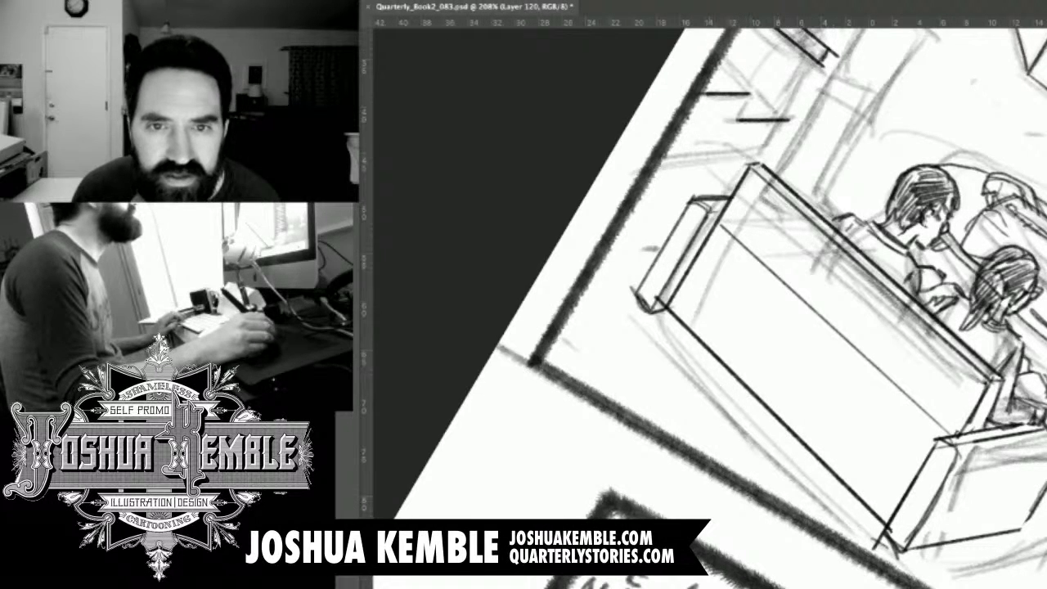
Draw the long bottom edge of the lower furniture, undoing two attempts and adjusting the canvas angle before the final line.
drag(664, 157, 763, 154)
key(ctrl+z)
key(r)
drag(683, 140, 751, 123)
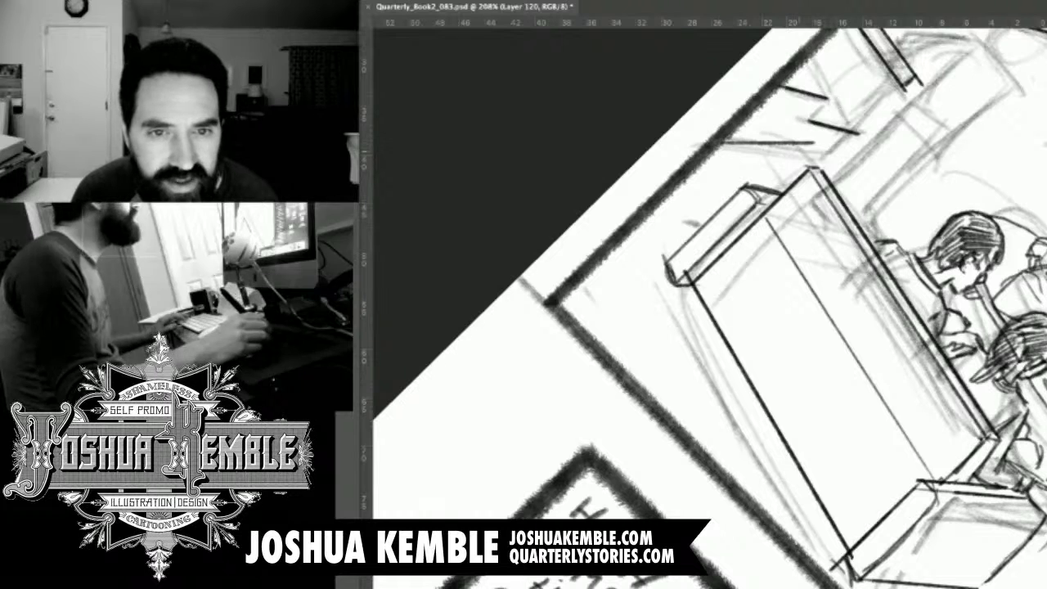
drag(757, 135, 735, 137)
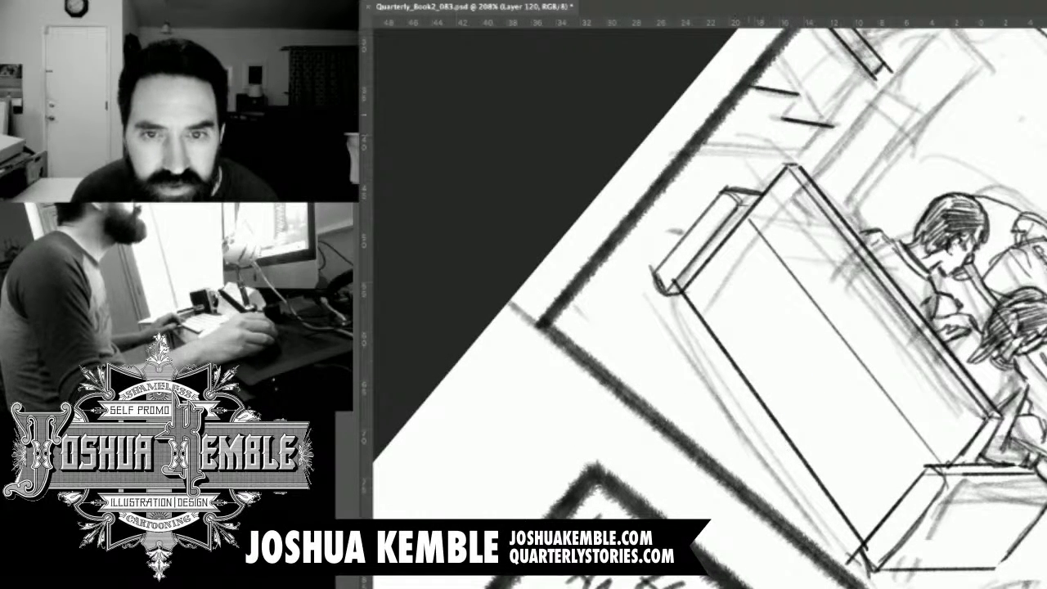
drag(702, 144, 804, 144)
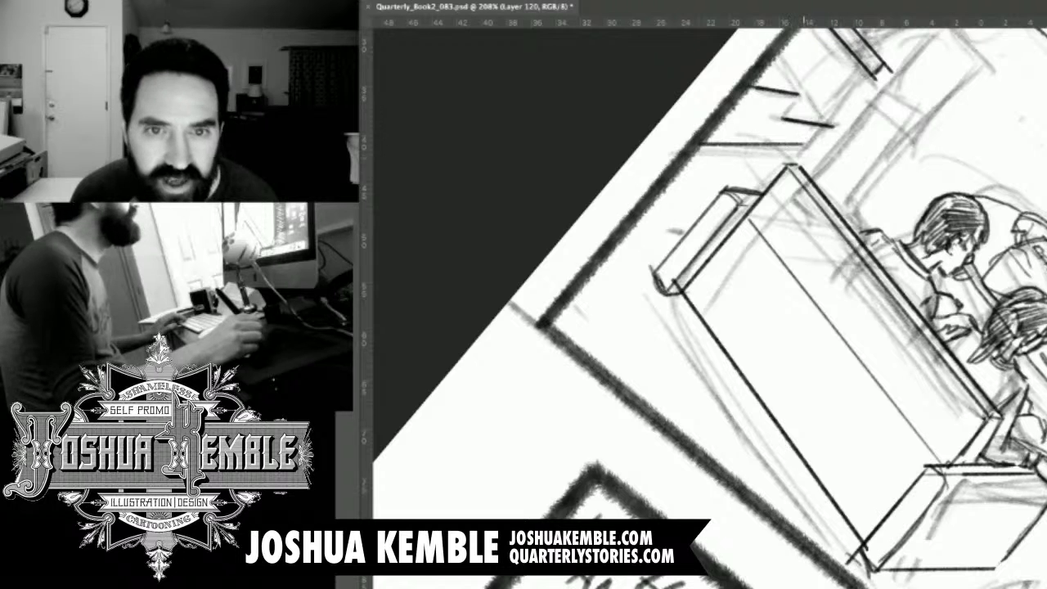
key(super+z)
mouse_move(607, 245)
mouse_down()
mouse_move(600, 252)
mouse_move(612, 247)
mouse_up()
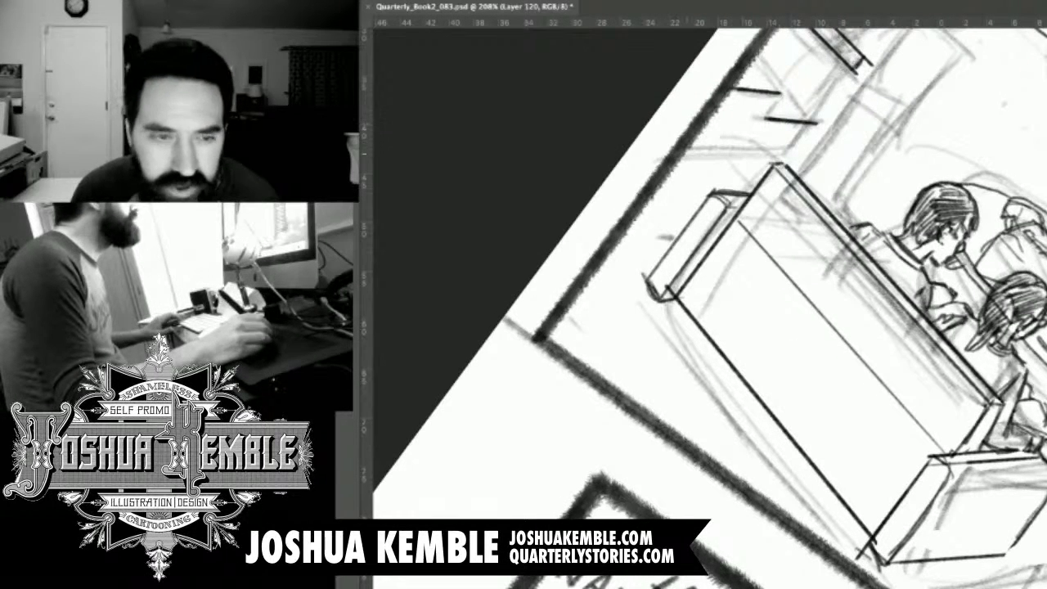
mouse_move(688, 147)
mouse_down()
mouse_move(789, 147)
mouse_move(701, 148)
mouse_up()
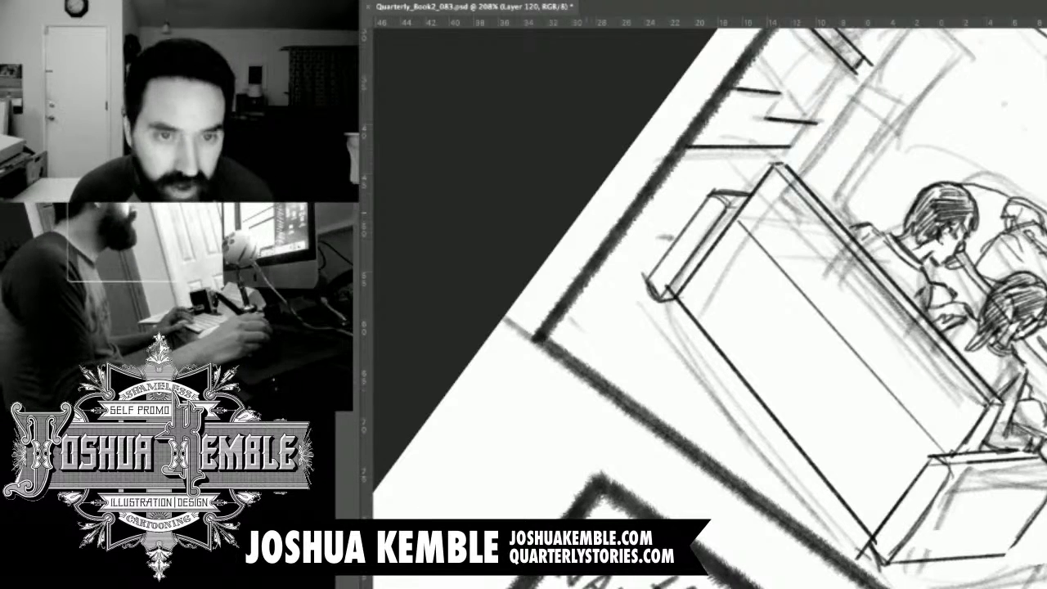
Level the canvas, join the lower furniture's edges with short strokes, and draw a double vertical support below the upper slab.
drag(622, 201, 536, 328)
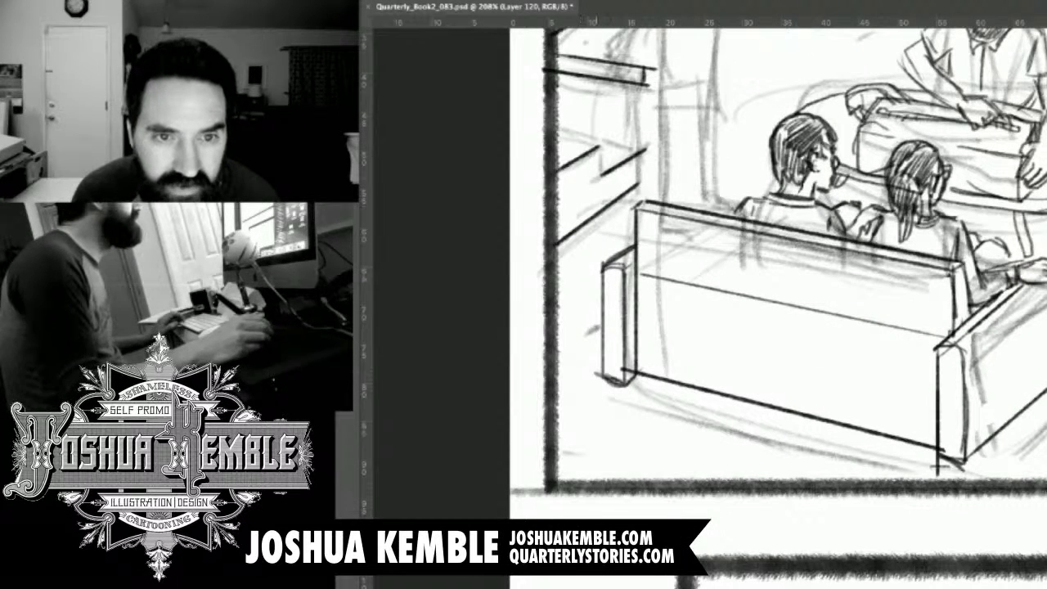
mouse_move(600, 147)
mouse_down()
mouse_move(601, 178)
mouse_move(638, 193)
mouse_up()
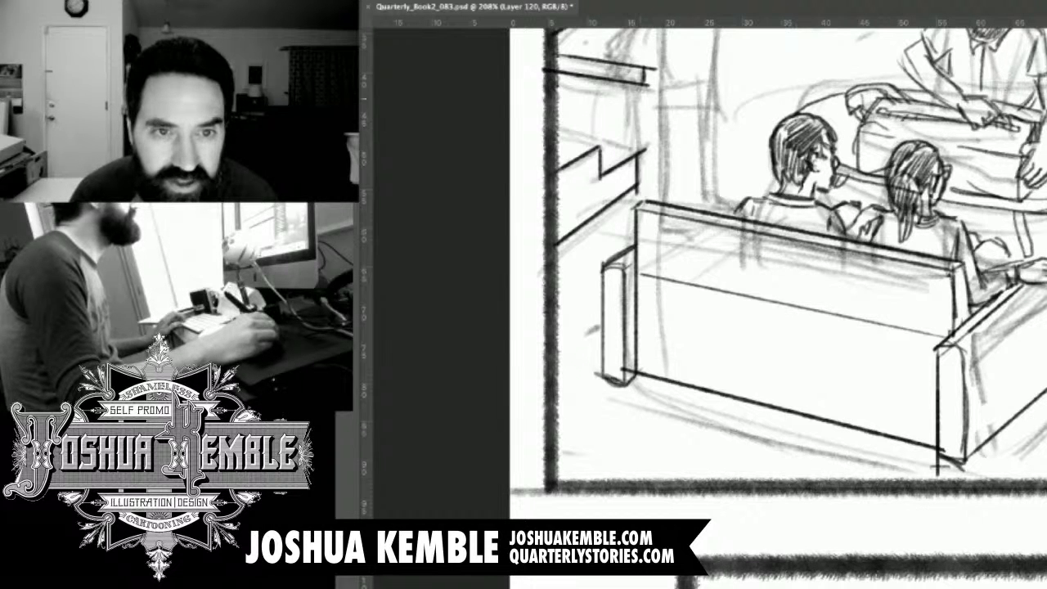
drag(629, 84, 631, 139)
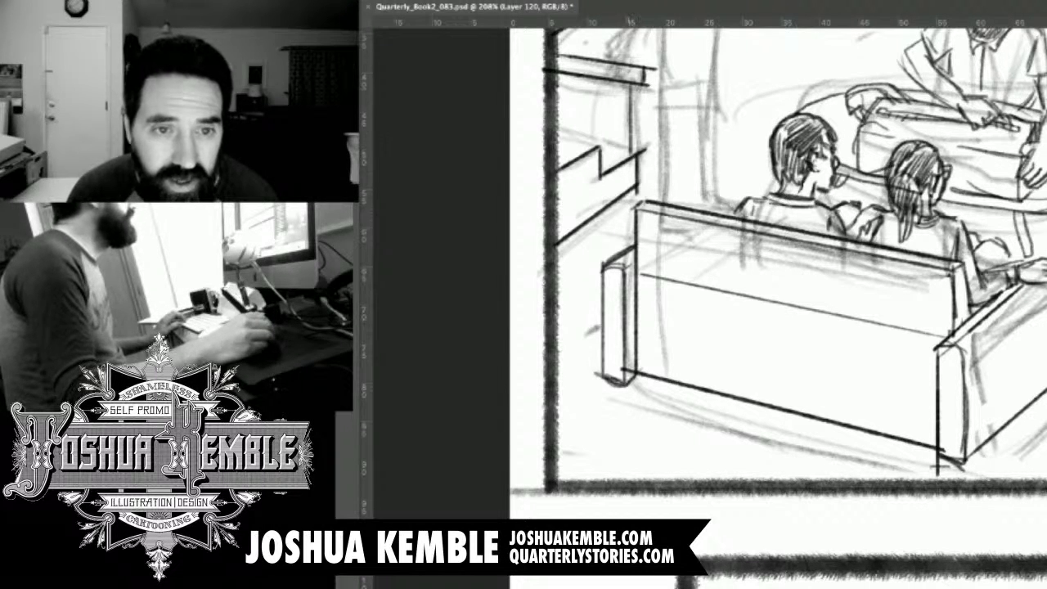
drag(624, 82, 624, 152)
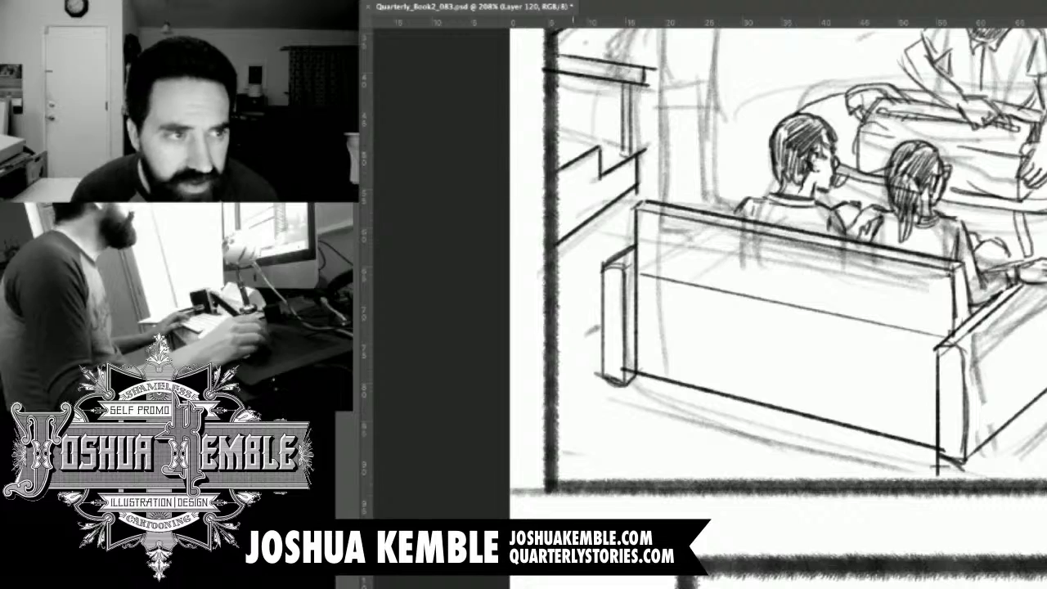
key(r)
drag(603, 328, 589, 388)
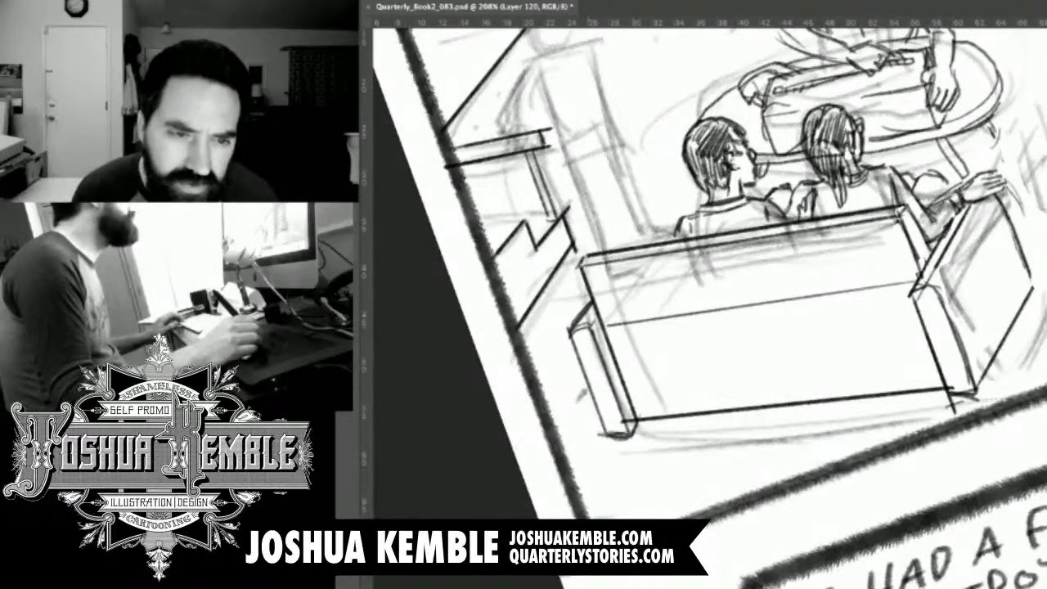
key(space)
drag(772, 80, 638, 265)
key(r)
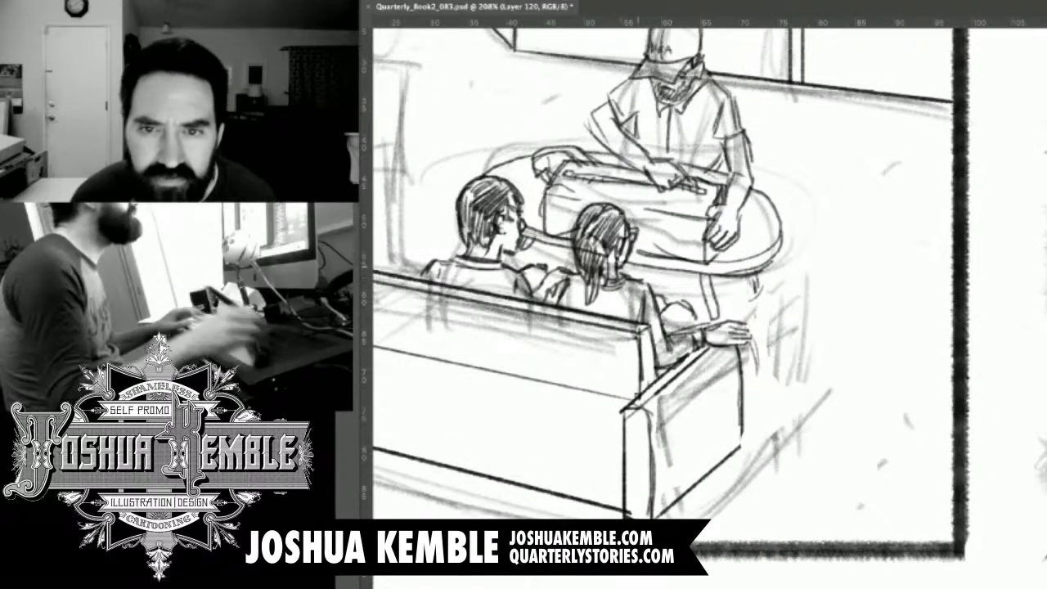
key(super+minus)
key(super+minus)
key(super+minus)
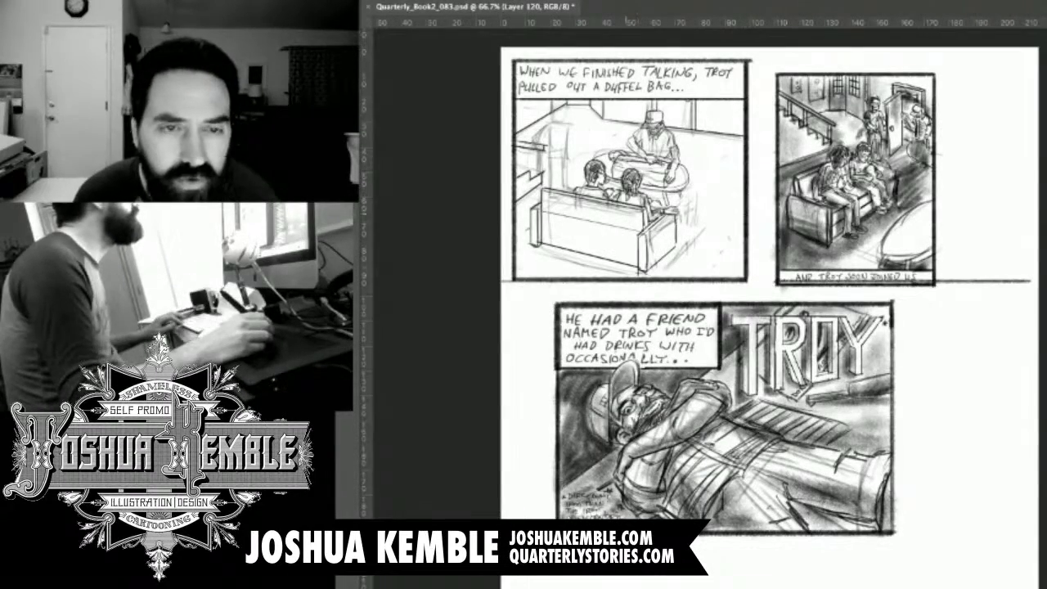
key(Delete)
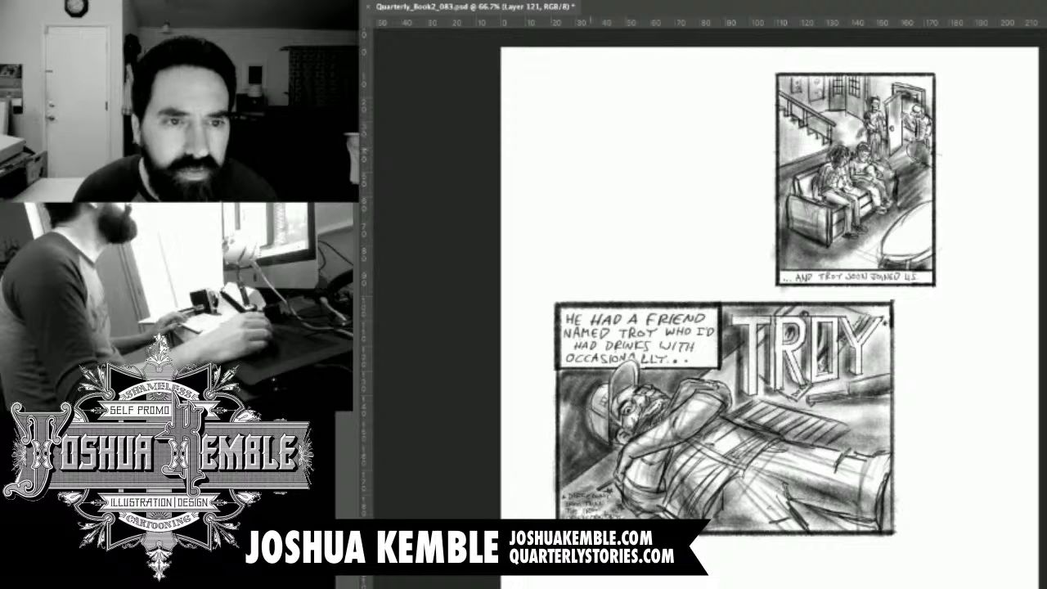
key(super+z)
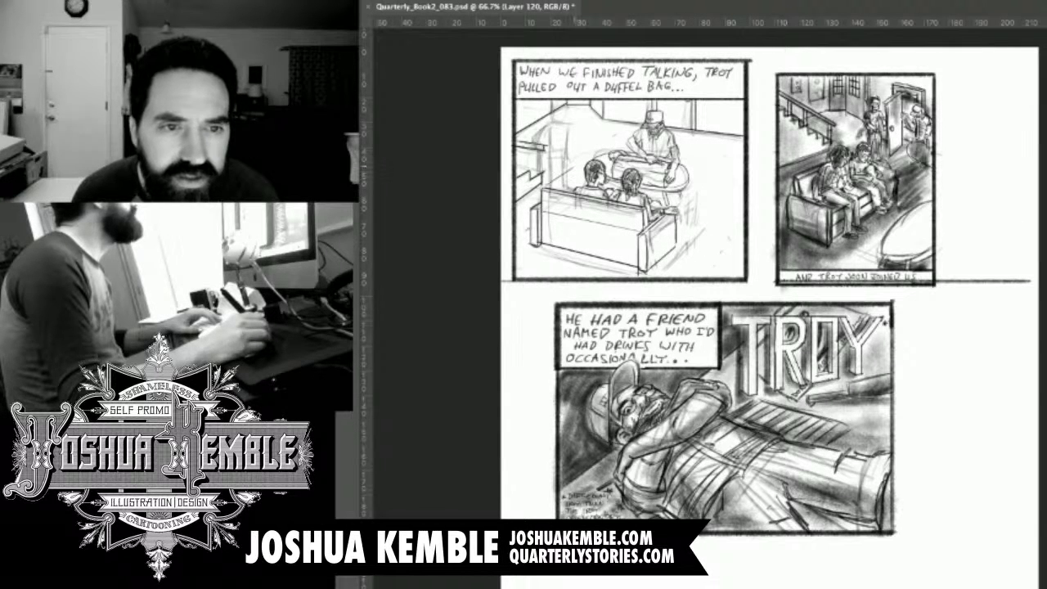
Erase the background furniture by the first panel's left border and the wall lines in its upper right corner, deselect, and save the file.
mouse_move(542, 186)
mouse_down()
mouse_move(506, 212)
mouse_move(523, 116)
mouse_move(517, 194)
mouse_up()
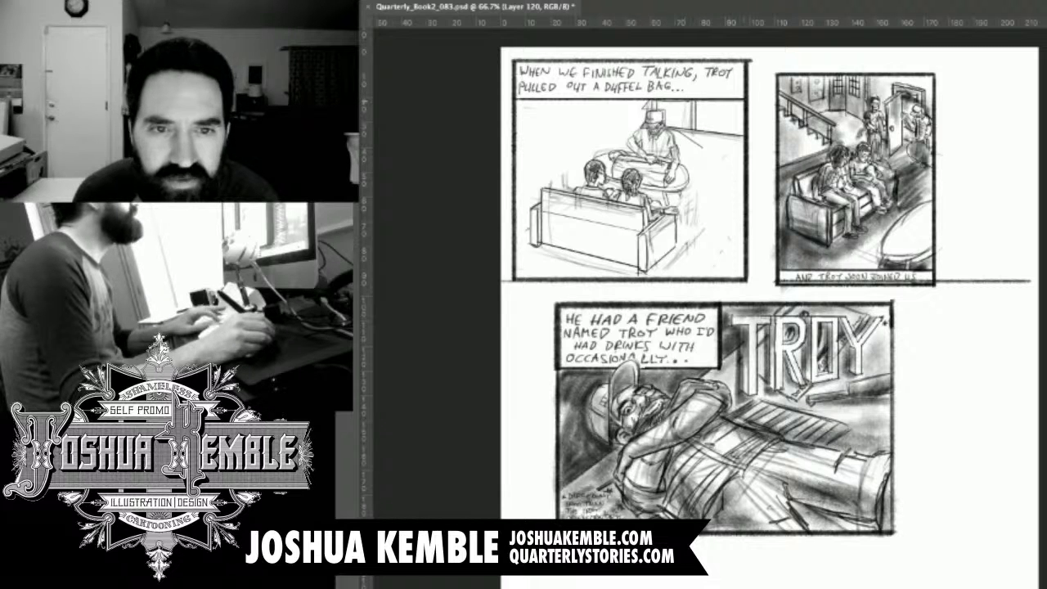
drag(743, 131, 724, 162)
key(Delete)
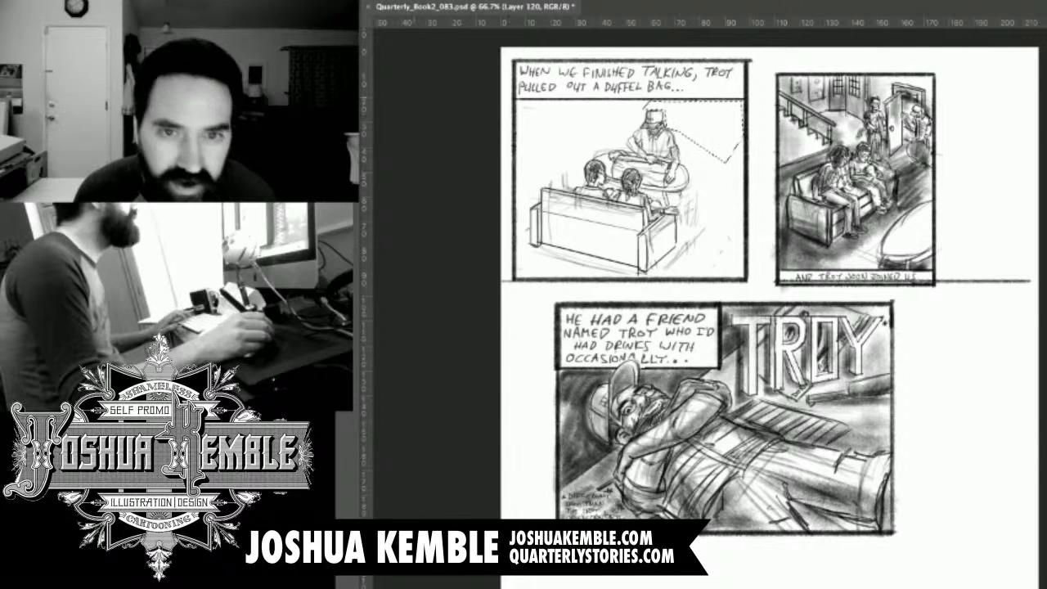
key(super+d)
key(super+s)
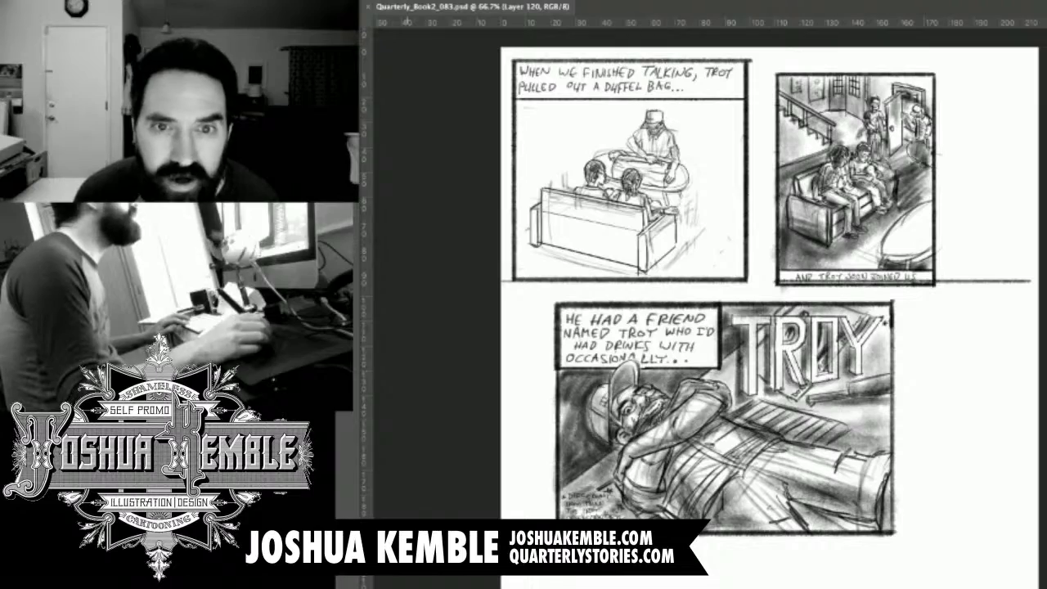
Try roughing in a small slanted tabletop and a round shape in the empty space behind the sofa, with the canvas slightly rotated.
key(r)
drag(558, 219, 543, 247)
drag(613, 311, 732, 209)
key(r)
drag(732, 209, 619, 300)
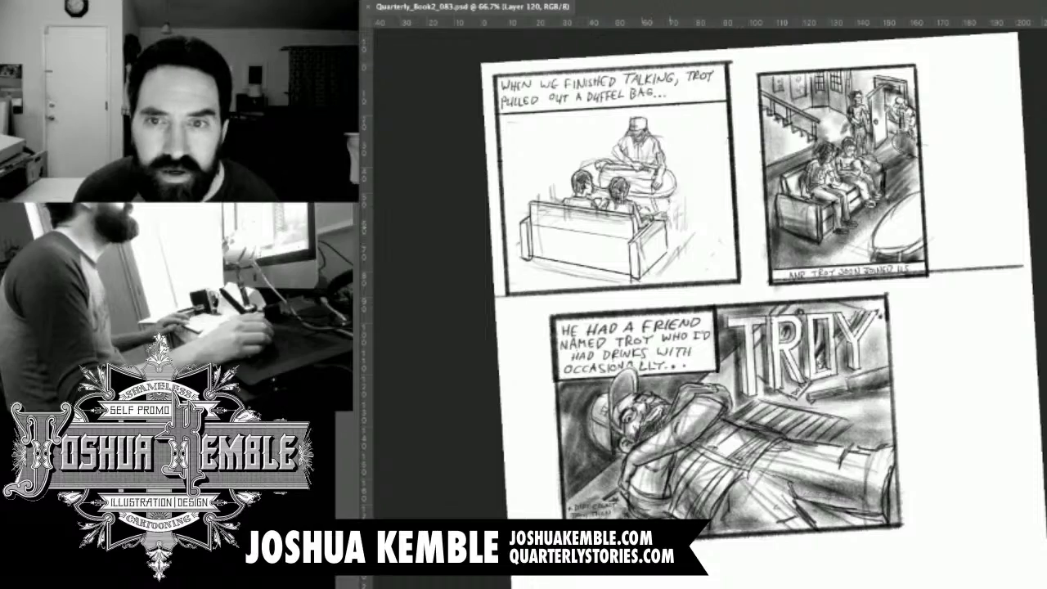
scroll(639, 162, up, 2)
drag(639, 162, 635, 131)
drag(773, 327, 801, 395)
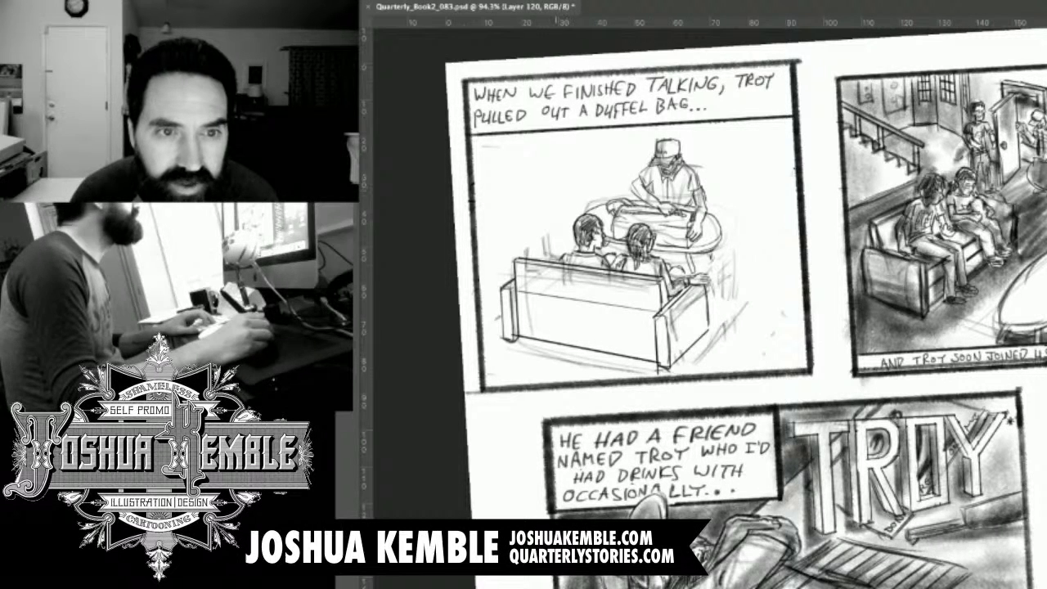
mouse_move(551, 179)
mouse_down()
mouse_move(566, 200)
mouse_move(599, 193)
mouse_up()
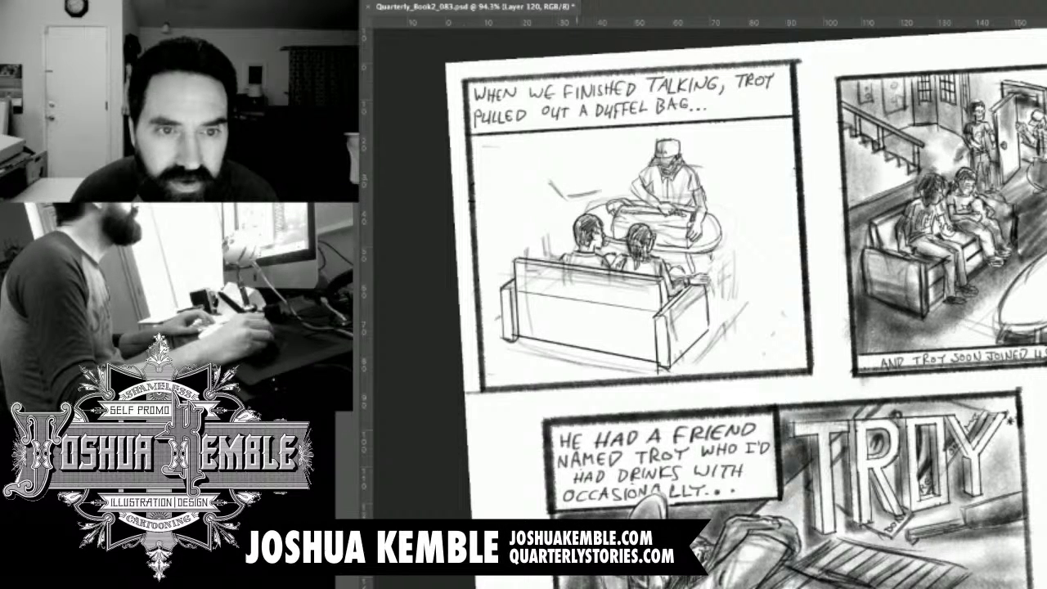
mouse_move(548, 180)
mouse_down()
mouse_move(595, 174)
mouse_move(610, 188)
mouse_up()
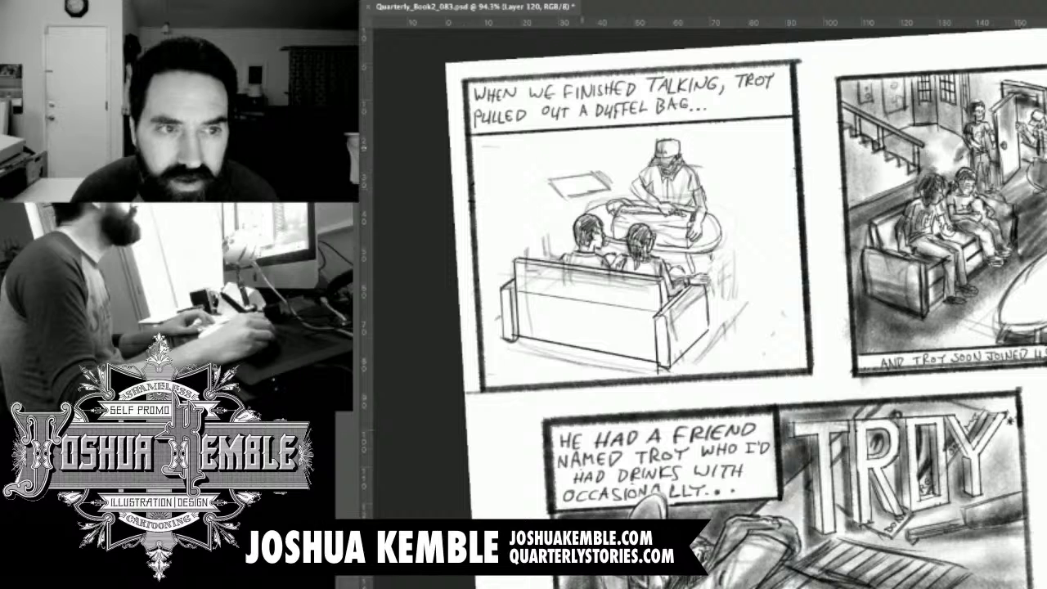
drag(584, 136, 587, 152)
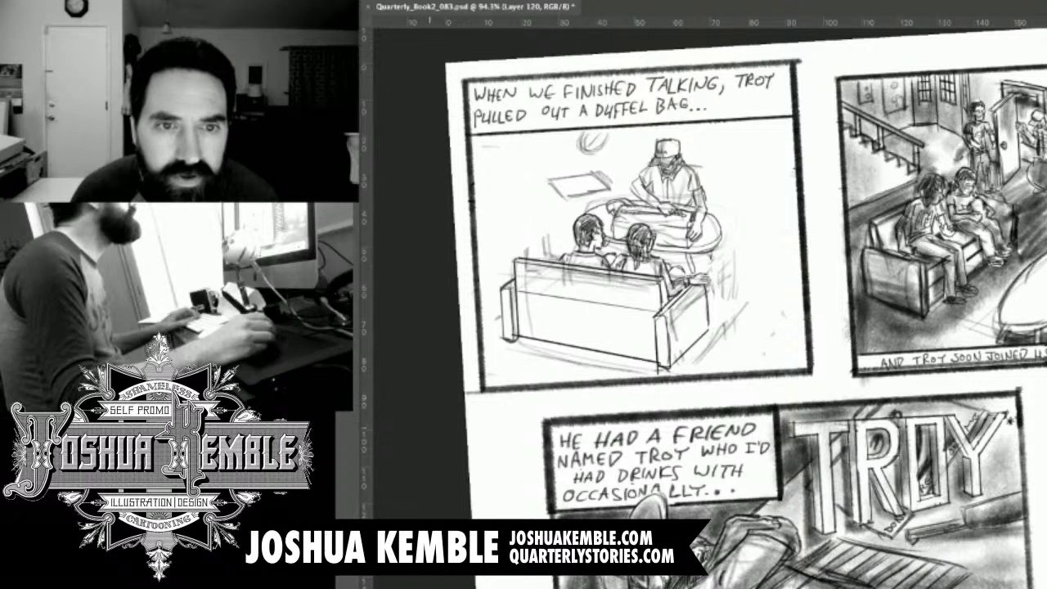
key(Escape)
Level the canvas, try a faint oval head and arm for a third figure behind the sofa, and undo those strokes.
drag(704, 261, 735, 292)
mouse_move(625, 163)
mouse_down()
mouse_move(658, 161)
mouse_move(626, 168)
mouse_move(606, 214)
mouse_up()
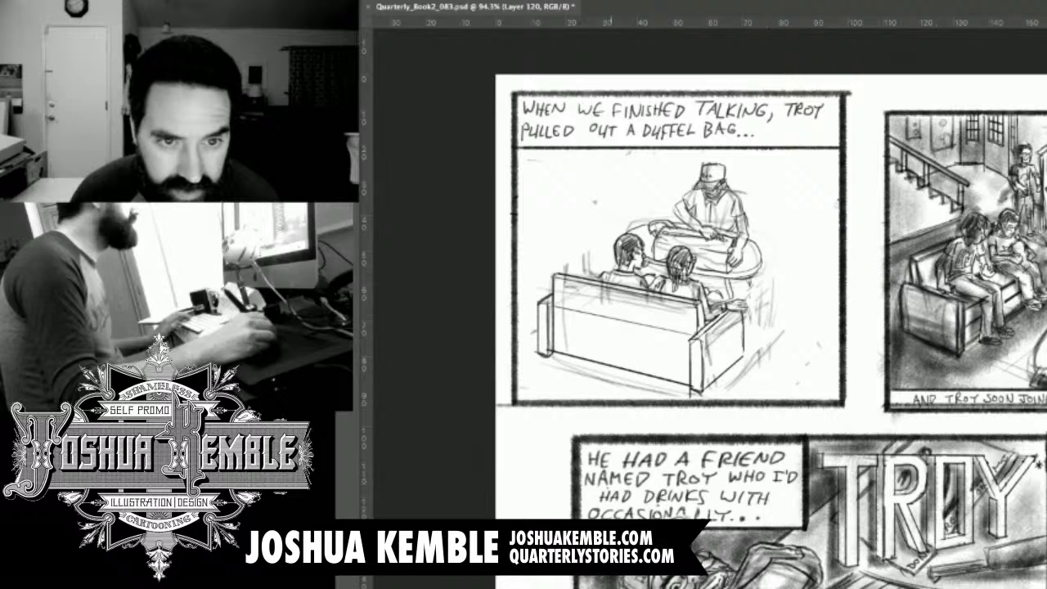
mouse_move(610, 192)
mouse_down()
mouse_move(606, 158)
mouse_move(627, 165)
mouse_up()
mouse_move(582, 193)
mouse_down()
mouse_move(578, 234)
mouse_move(592, 204)
mouse_up()
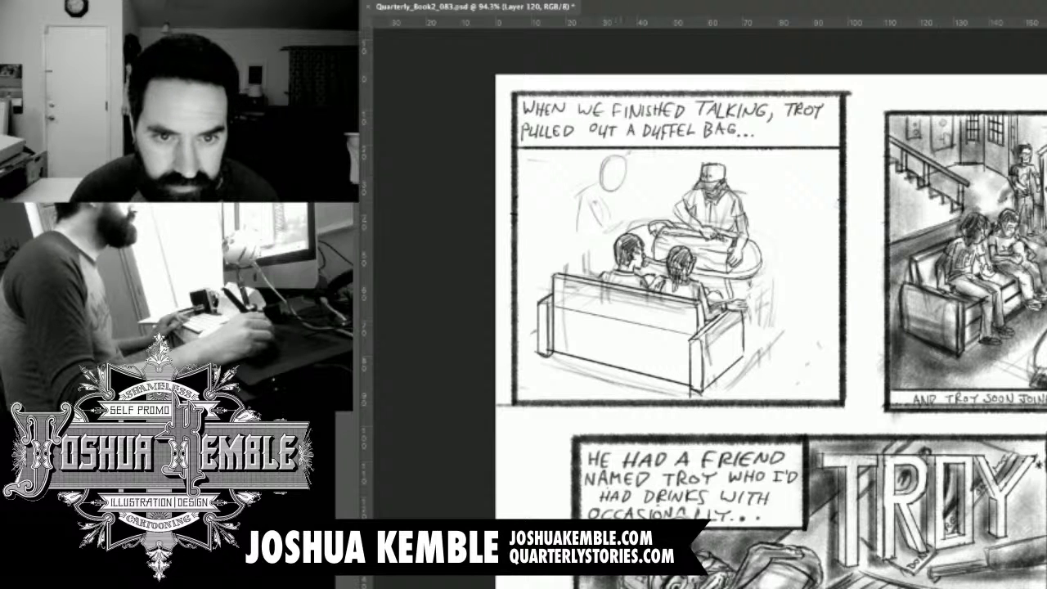
key(super+alt+z)
key(super+alt+z)
key(super+alt+z)
key(super+alt+z)
key(super+alt+z)
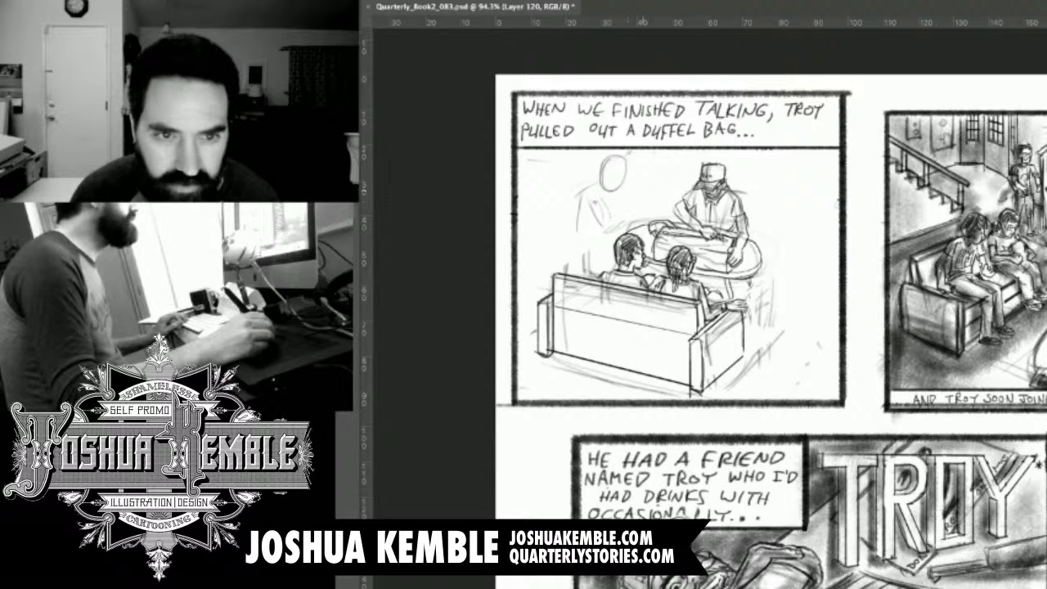
key(super+alt+z)
key(super+alt+z)
key(super+alt+z)
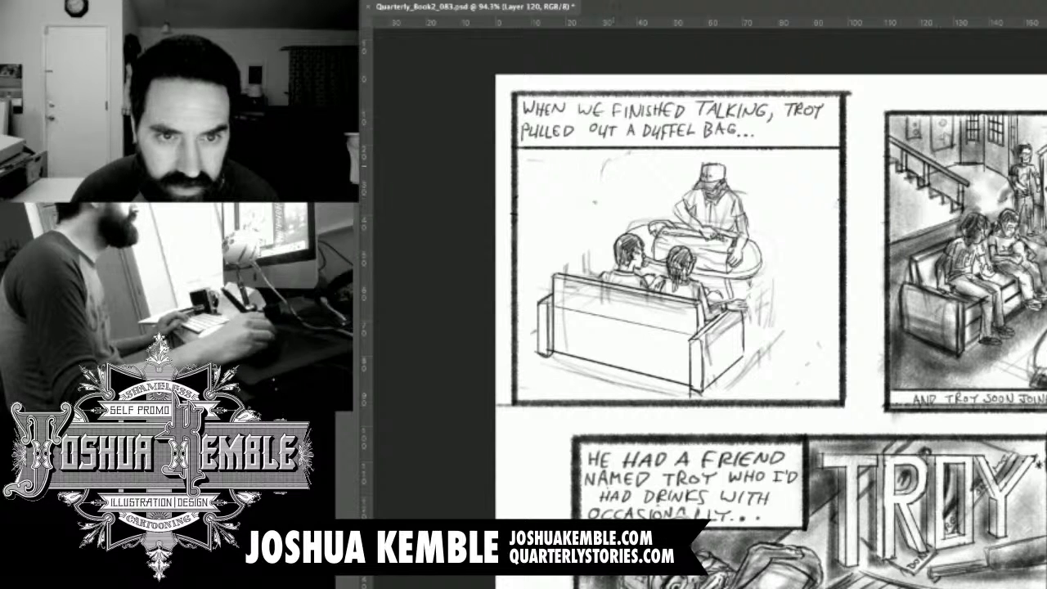
Rough in a leaning seated figure with a round head and chair beside the capped man, plus vertical wall edges.
mouse_move(638, 159)
mouse_down()
mouse_move(636, 189)
mouse_move(648, 170)
mouse_move(637, 191)
mouse_move(654, 181)
mouse_move(633, 216)
mouse_move(651, 212)
mouse_move(628, 208)
mouse_move(638, 206)
mouse_move(610, 229)
mouse_move(642, 224)
mouse_up()
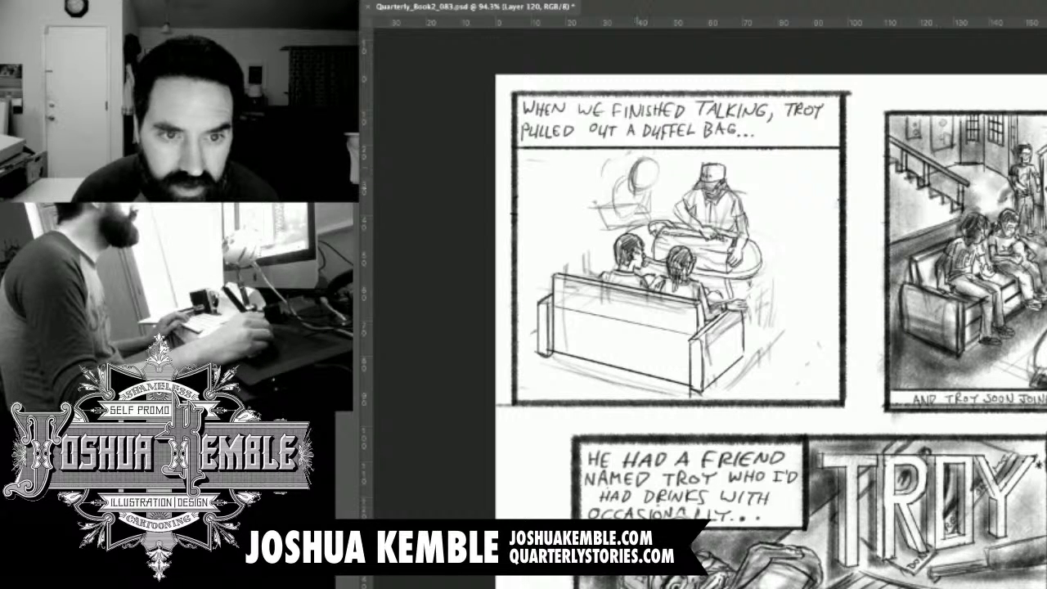
drag(594, 186, 595, 209)
drag(598, 162, 596, 252)
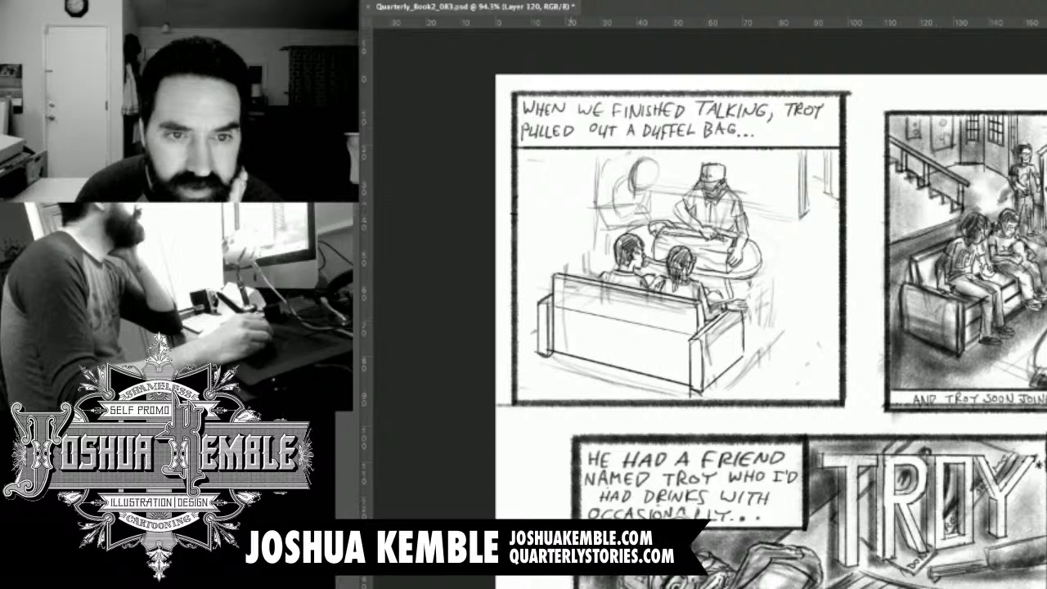
Sketch the slanted floor edge and room corner by the panel's left border, the back wall's base line, and a frame behind the capped man.
drag(526, 231, 574, 193)
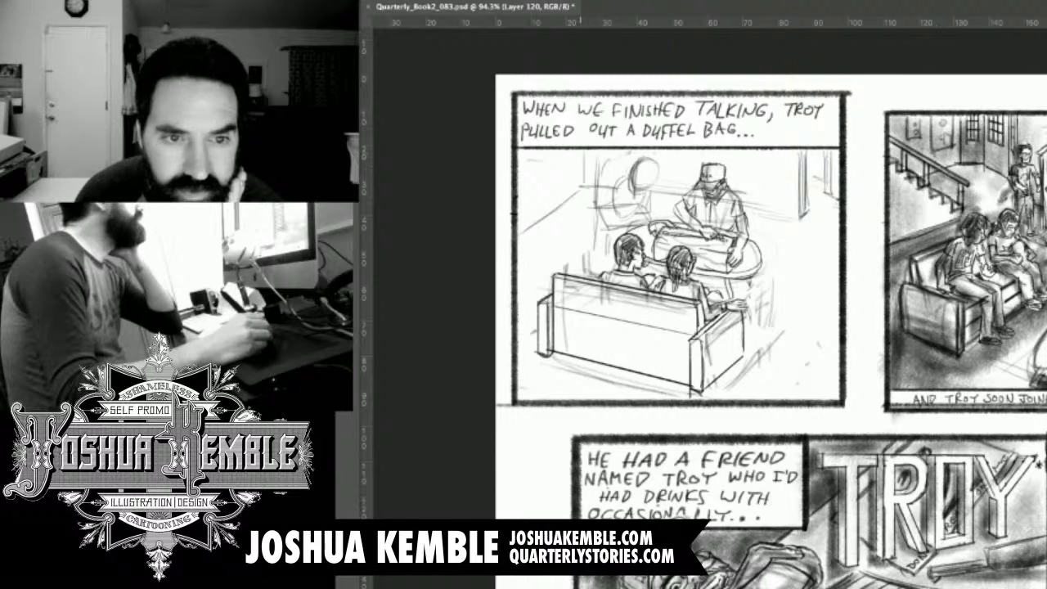
mouse_move(525, 225)
mouse_down()
mouse_move(580, 191)
mouse_move(564, 201)
mouse_up()
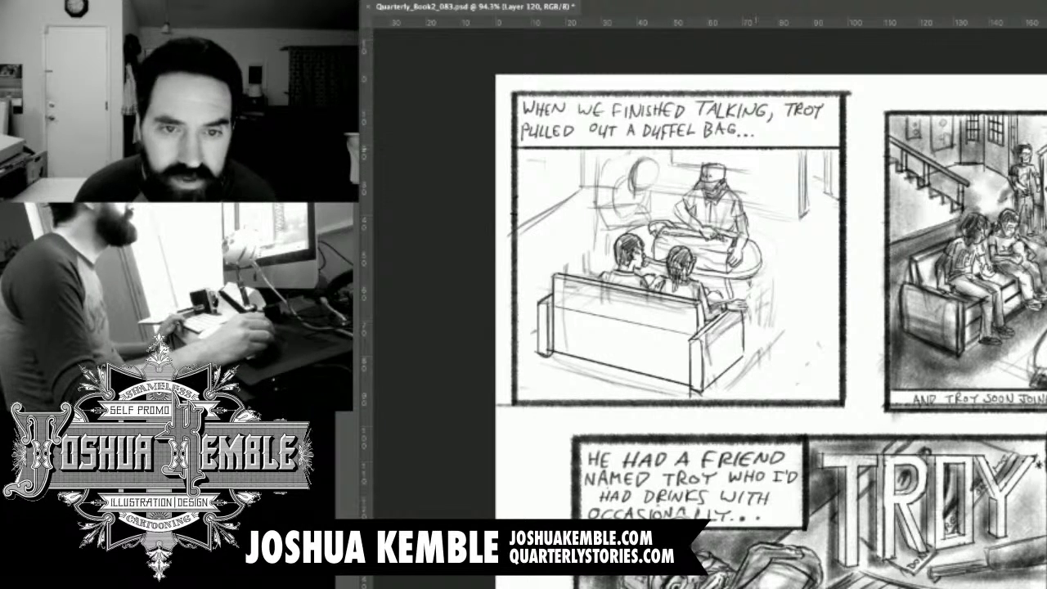
drag(699, 186, 806, 186)
Draw the seated figure's face in close-up, with a wide eye, glasses, nose, ear, hairline and mouth.
drag(557, 389, 682, 410)
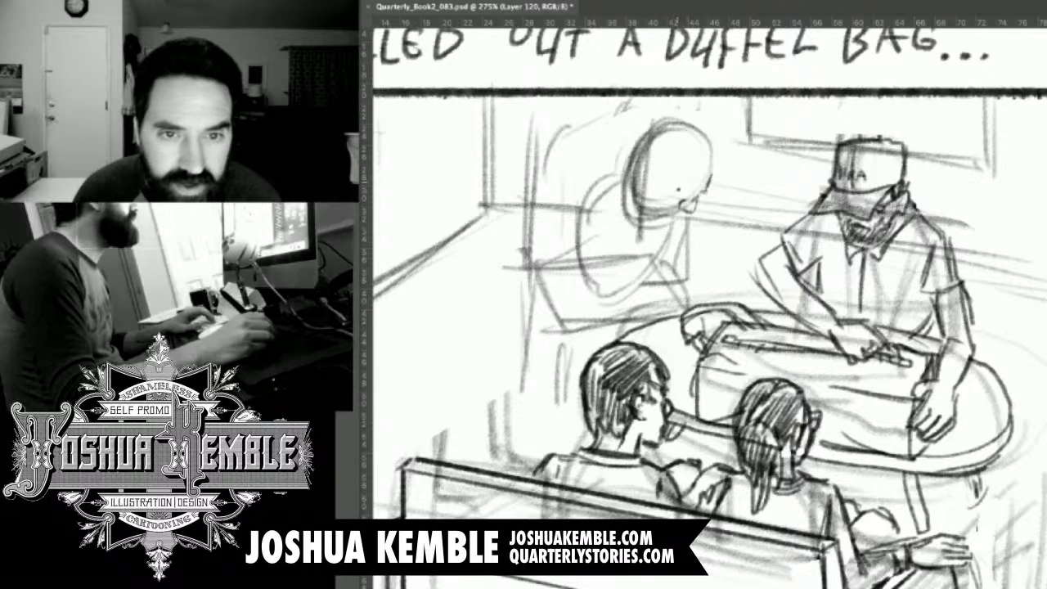
mouse_move(670, 182)
mouse_down()
mouse_move(693, 188)
mouse_move(684, 197)
mouse_up()
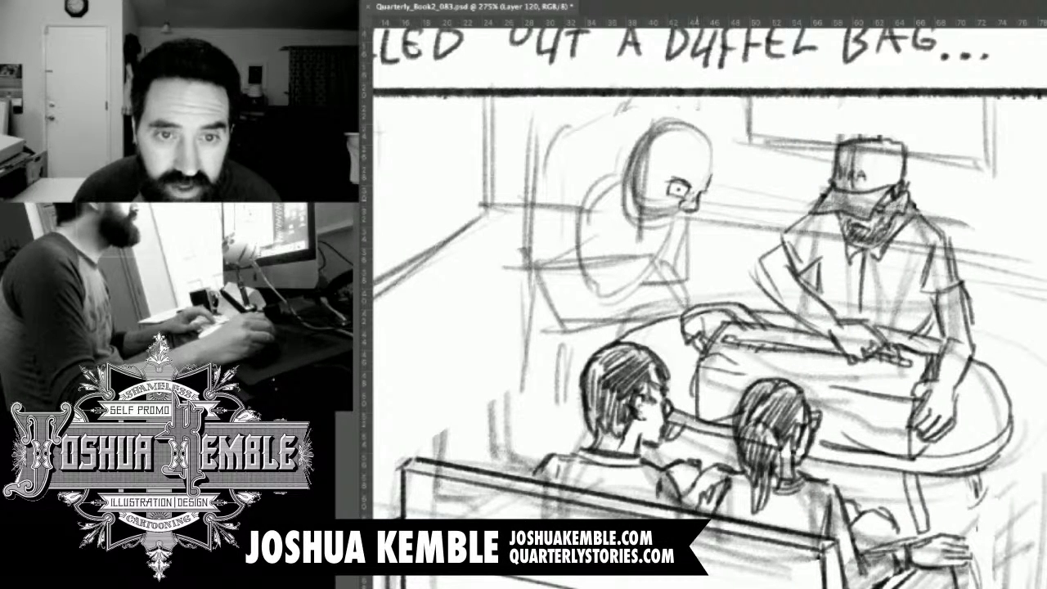
mouse_move(698, 195)
mouse_down()
mouse_move(714, 197)
mouse_move(702, 204)
mouse_move(703, 191)
mouse_up()
drag(688, 161, 710, 162)
drag(688, 212, 670, 215)
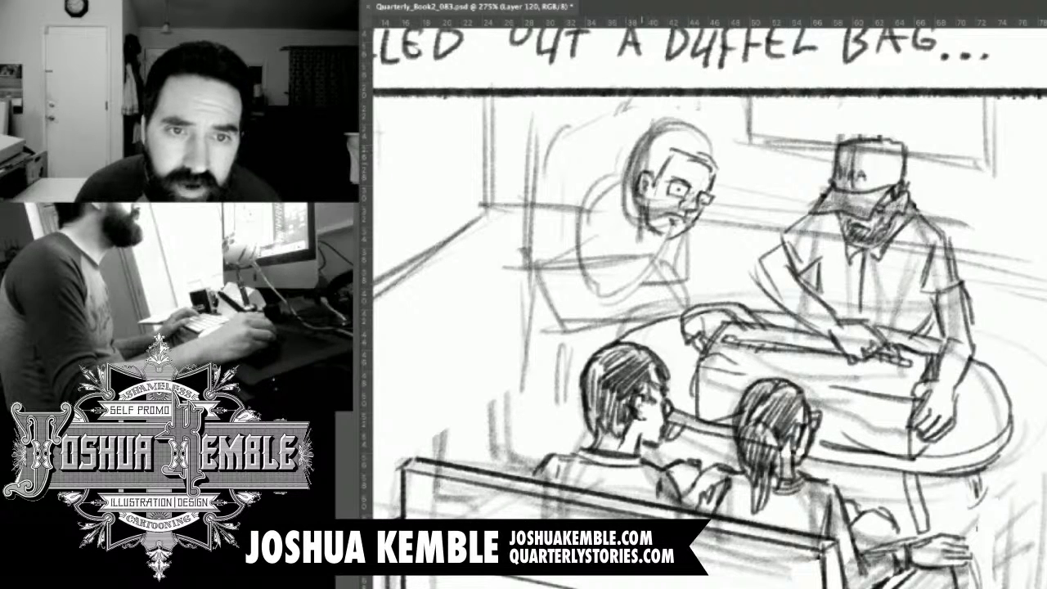
Draw the seated figure's short hair with hatching strokes across the crown and a spiky fringe over the forehead.
drag(643, 152, 634, 175)
mouse_move(651, 136)
mouse_down()
mouse_move(643, 150)
mouse_move(677, 139)
mouse_up()
drag(655, 141, 692, 139)
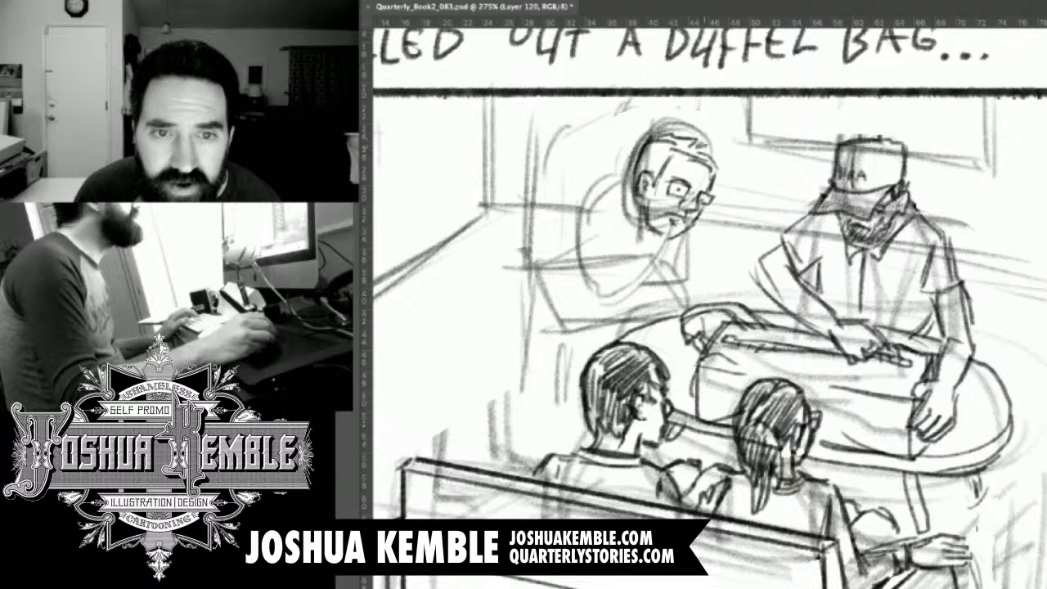
drag(652, 151, 666, 139)
drag(657, 155, 686, 142)
drag(674, 155, 697, 149)
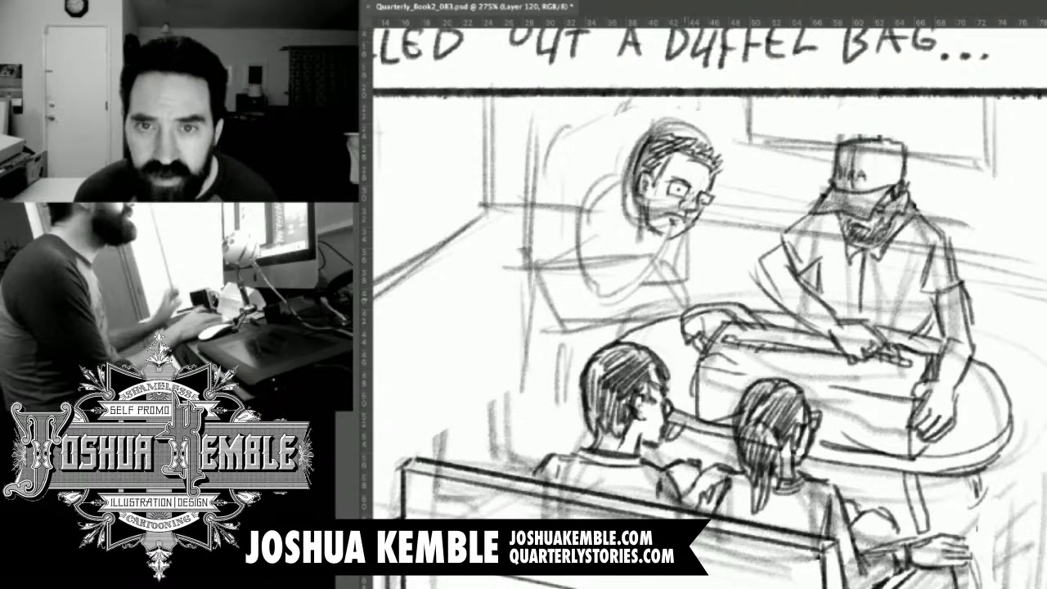
Check the whole page, and draw the seated figure's T-shirt collar, shoulder, sleeve and upper arm over the rough body.
key(super+minus)
key(super+minus)
key(super+minus)
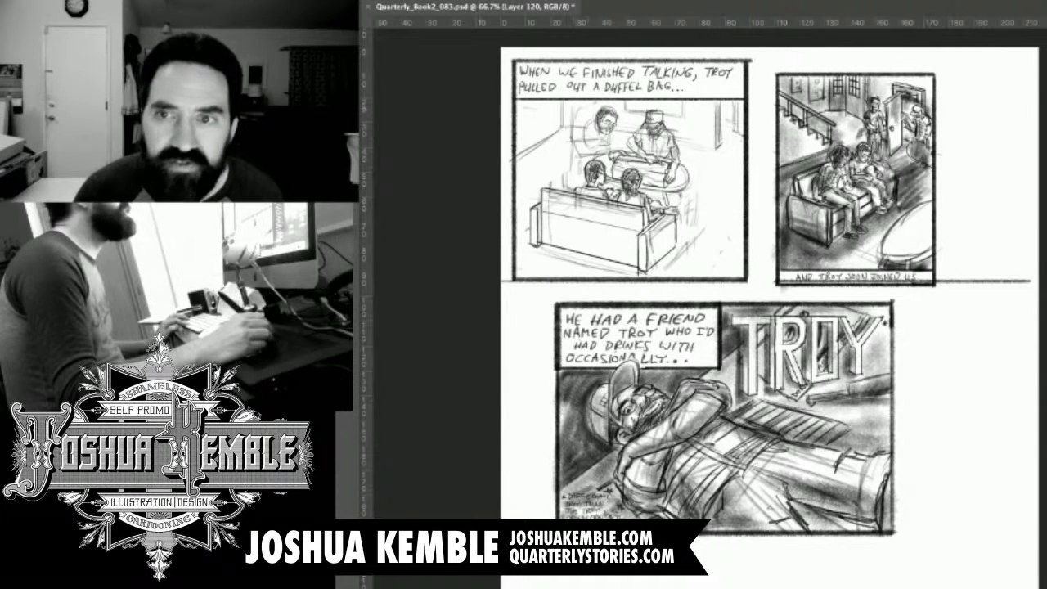
super+click(612, 116)
drag(539, 187, 576, 195)
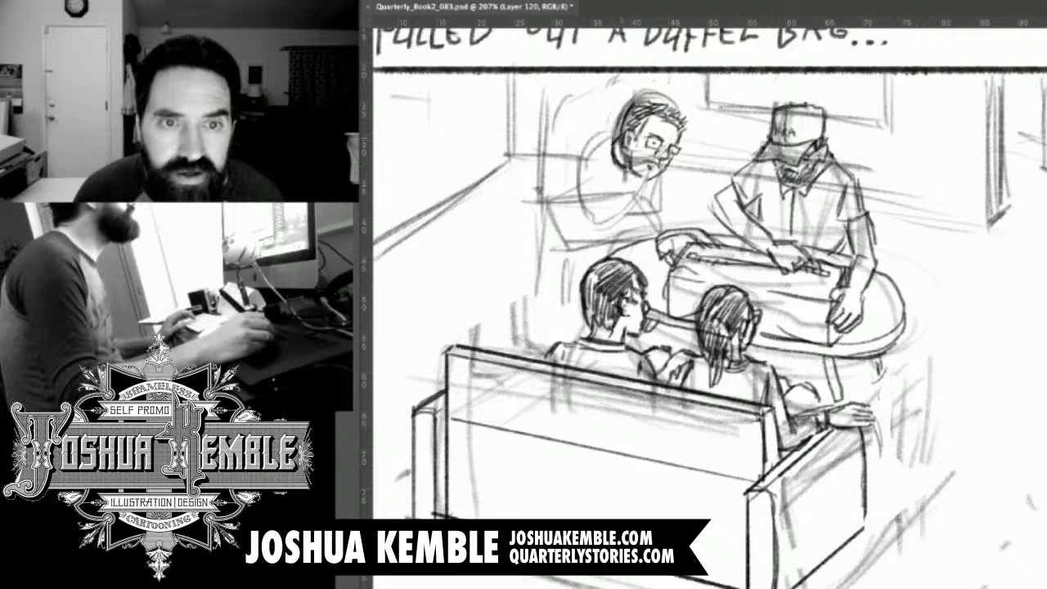
mouse_move(607, 137)
mouse_down()
mouse_move(614, 174)
mouse_move(634, 178)
mouse_up()
mouse_move(607, 137)
mouse_down()
mouse_move(589, 140)
mouse_move(577, 182)
mouse_move(602, 180)
mouse_move(582, 144)
mouse_move(599, 202)
mouse_move(580, 221)
mouse_move(610, 220)
mouse_move(643, 195)
mouse_up()
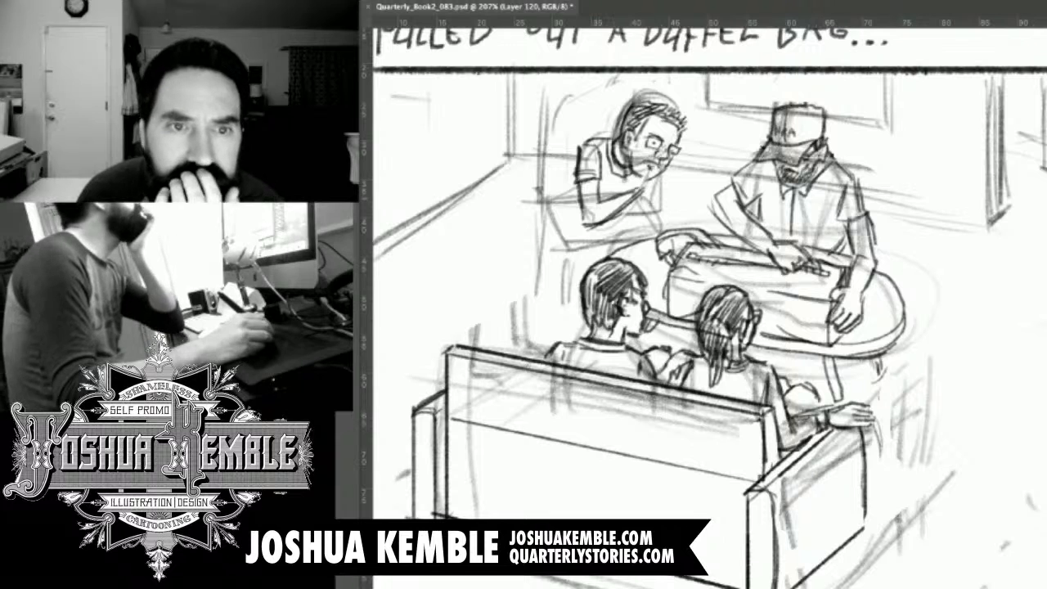
Shade the seated figure's beard, draw one hand raised to his chin, and add the other forearm resting beneath it.
drag(630, 171, 633, 188)
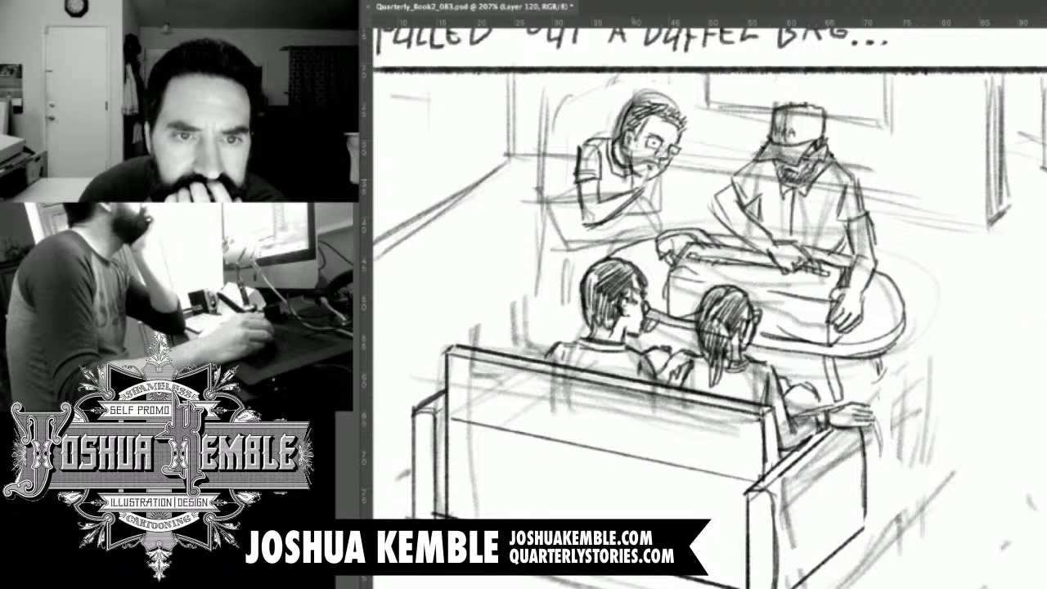
drag(637, 152, 646, 194)
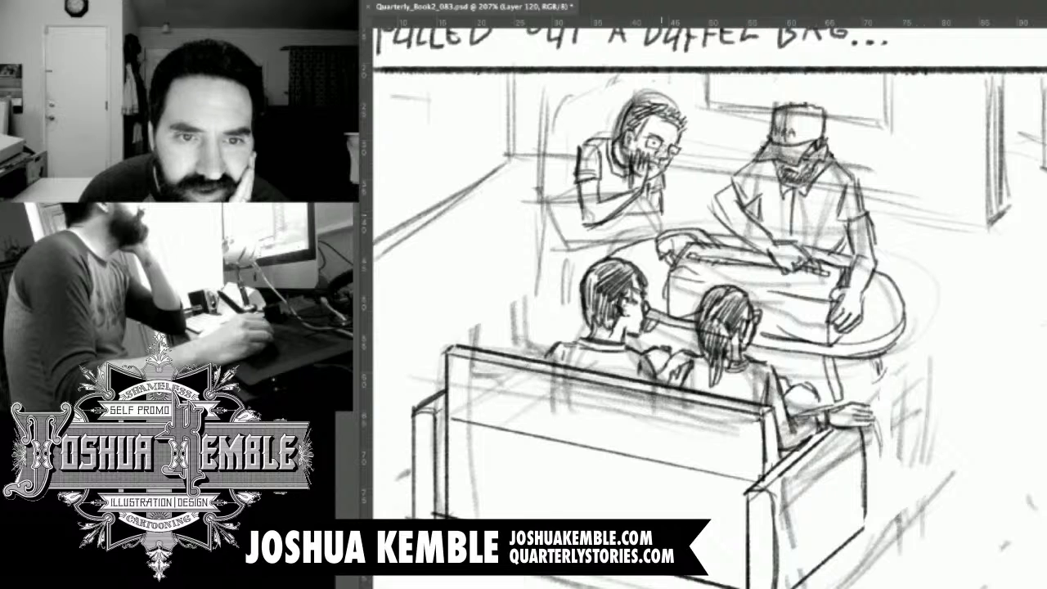
mouse_move(654, 207)
mouse_down()
mouse_move(611, 221)
mouse_move(622, 227)
mouse_move(621, 246)
mouse_move(603, 252)
mouse_move(612, 247)
mouse_up()
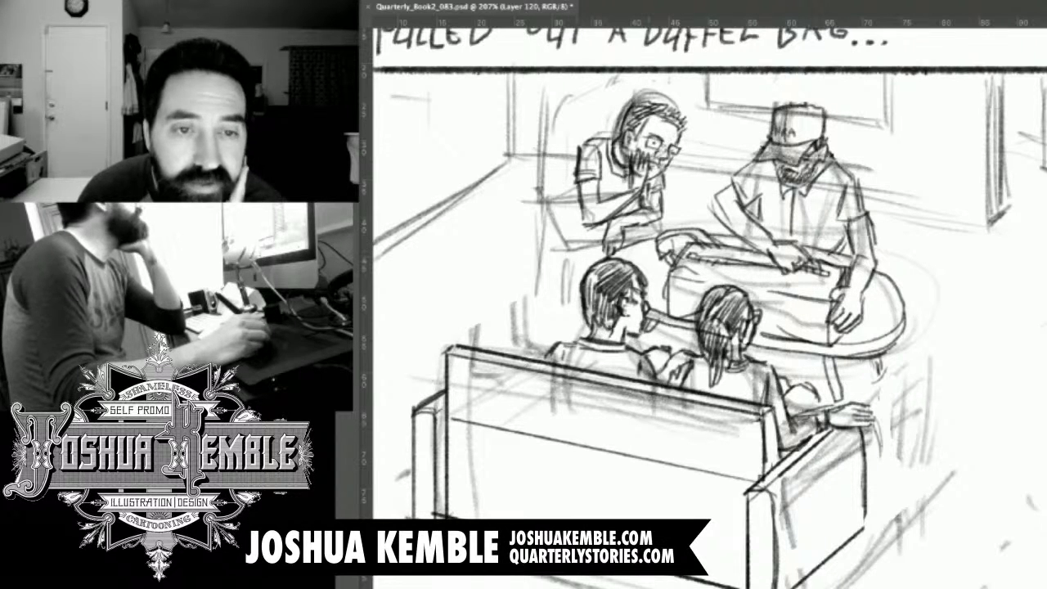
Draw the seated figure's back edge, shirt folds and the outline of his lap below the resting forearm.
drag(574, 189, 567, 218)
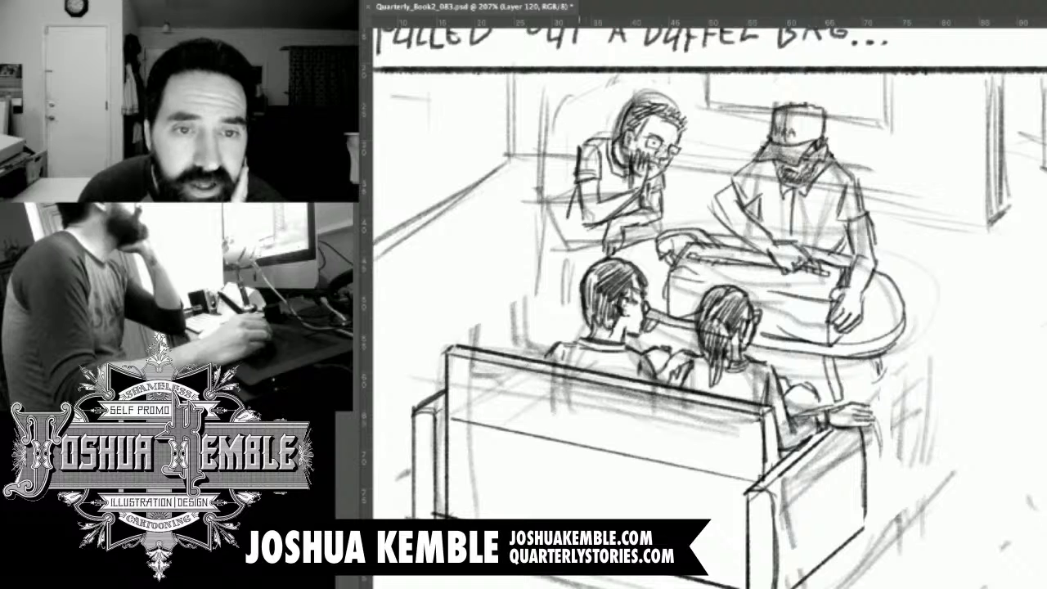
mouse_move(607, 185)
mouse_down()
mouse_move(618, 197)
mouse_move(630, 188)
mouse_up()
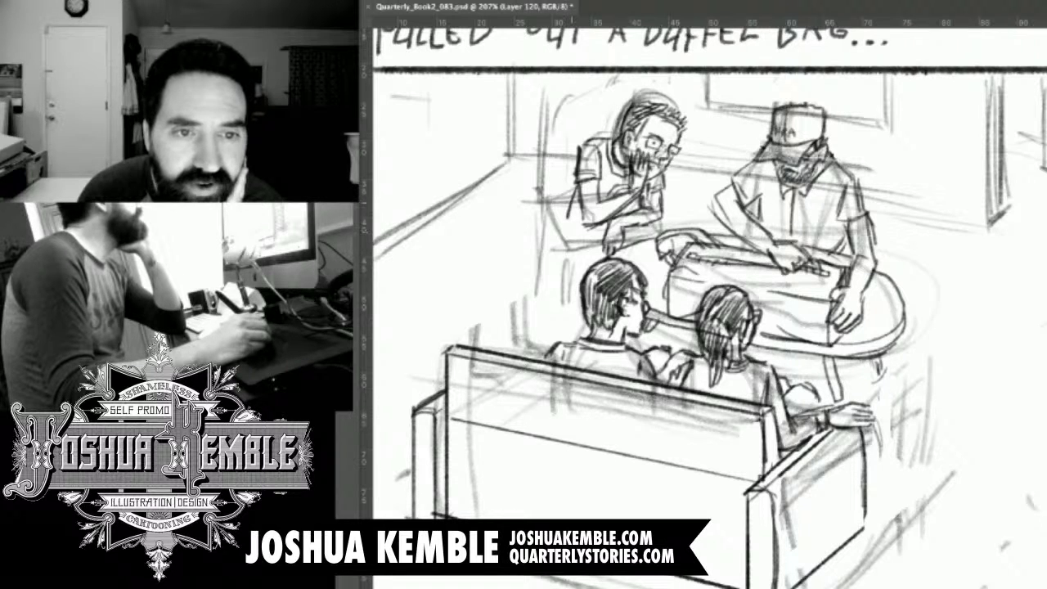
mouse_move(568, 216)
mouse_down()
mouse_move(562, 241)
mouse_move(611, 231)
mouse_move(587, 227)
mouse_move(575, 257)
mouse_move(588, 262)
mouse_move(634, 234)
mouse_move(656, 238)
mouse_up()
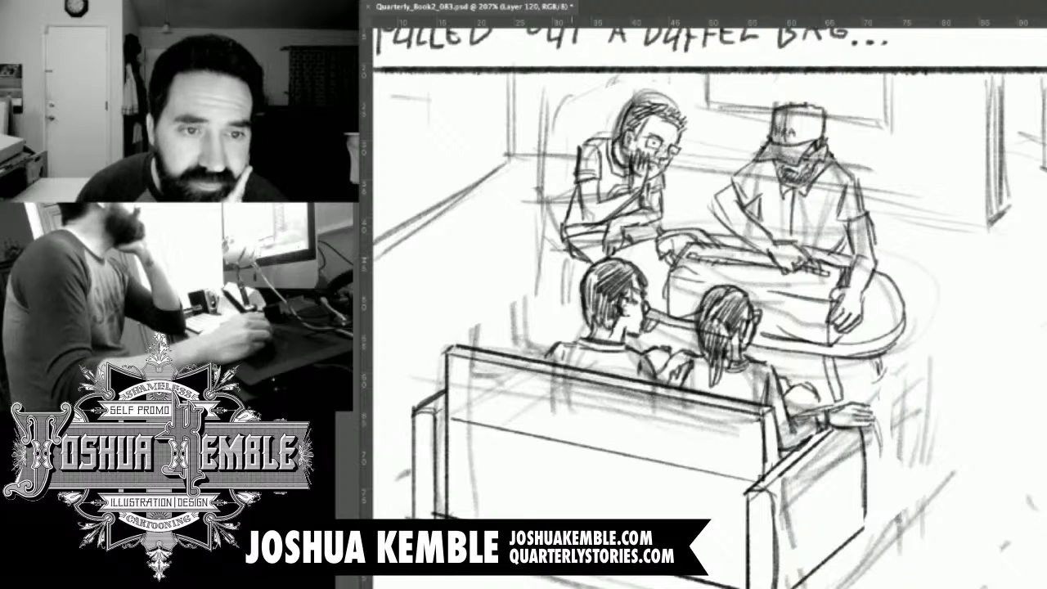
Draw the seat edge and tall rectangular backrest of a chair behind the bearded onlooker.
drag(544, 234, 572, 260)
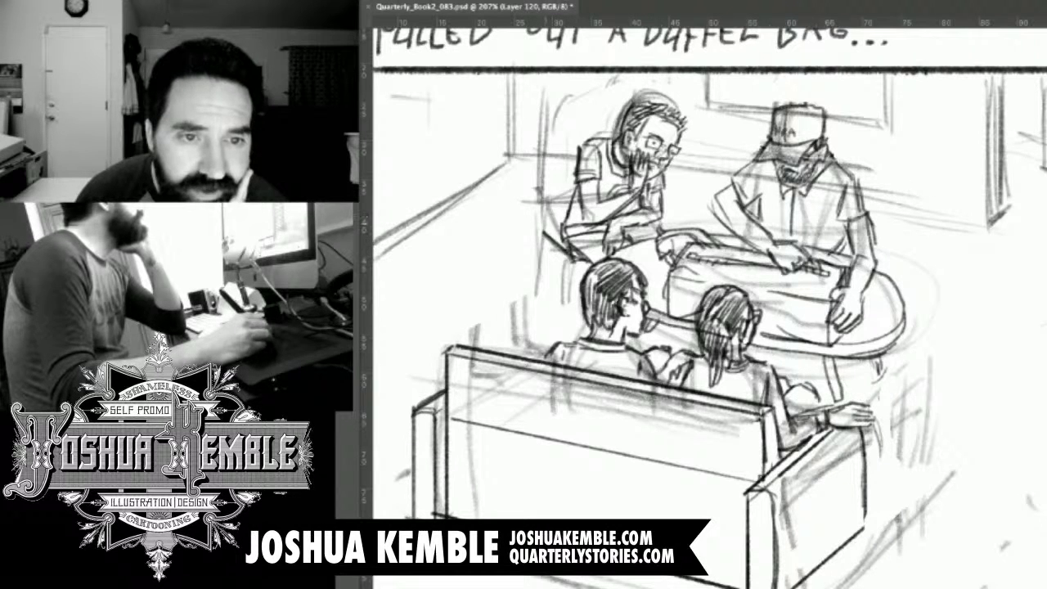
mouse_move(541, 230)
mouse_down()
mouse_move(540, 250)
mouse_move(573, 271)
mouse_move(587, 267)
mouse_up()
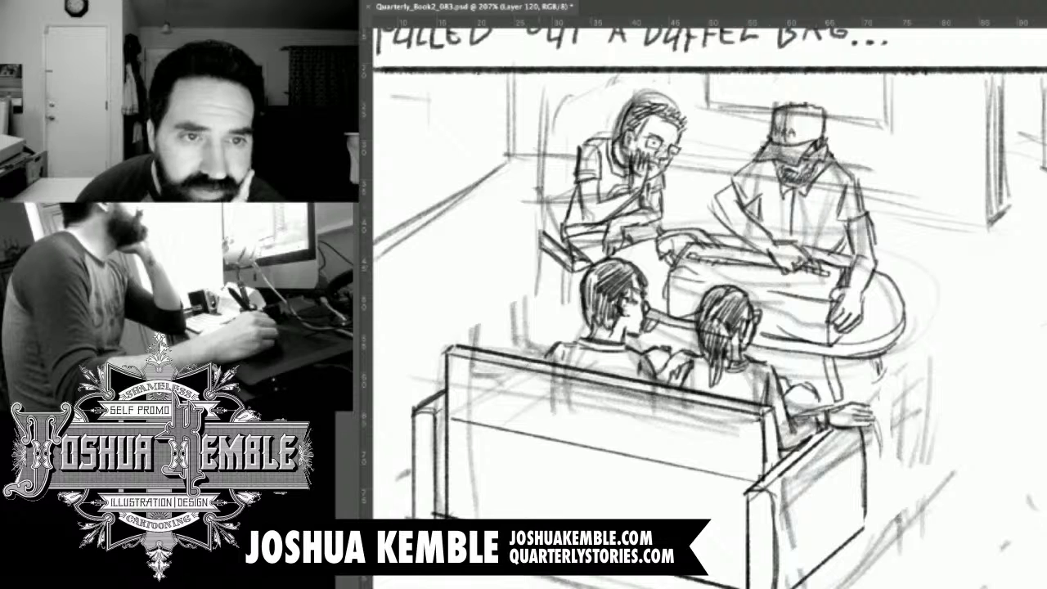
drag(546, 144, 545, 216)
drag(541, 114, 540, 249)
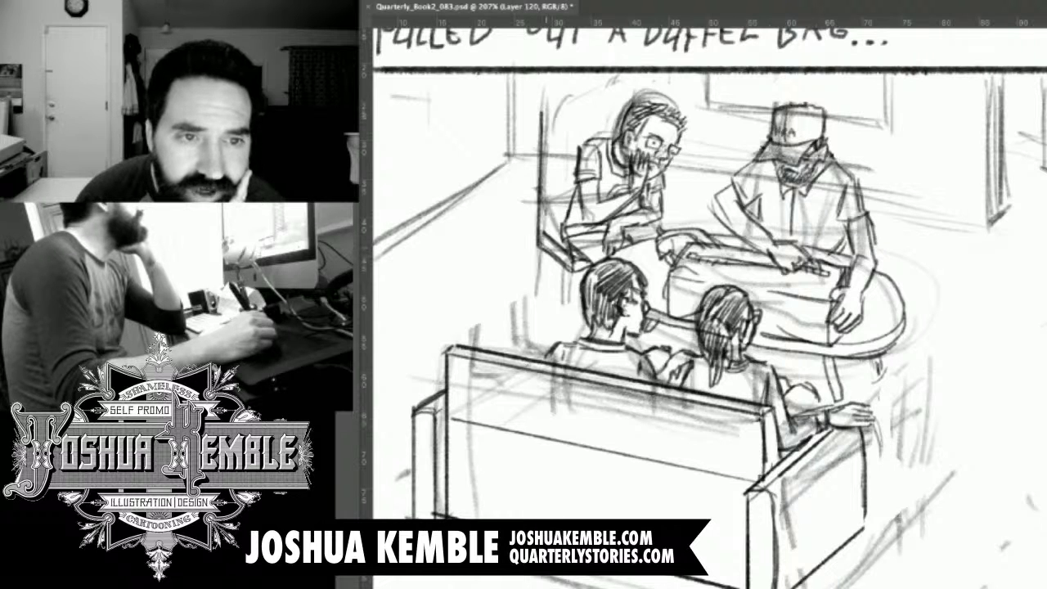
mouse_move(541, 110)
mouse_down()
mouse_move(552, 144)
mouse_move(547, 225)
mouse_up()
mouse_move(552, 123)
mouse_down()
mouse_move(546, 220)
mouse_move(565, 232)
mouse_move(544, 234)
mouse_move(574, 114)
mouse_move(620, 99)
mouse_move(613, 125)
mouse_up()
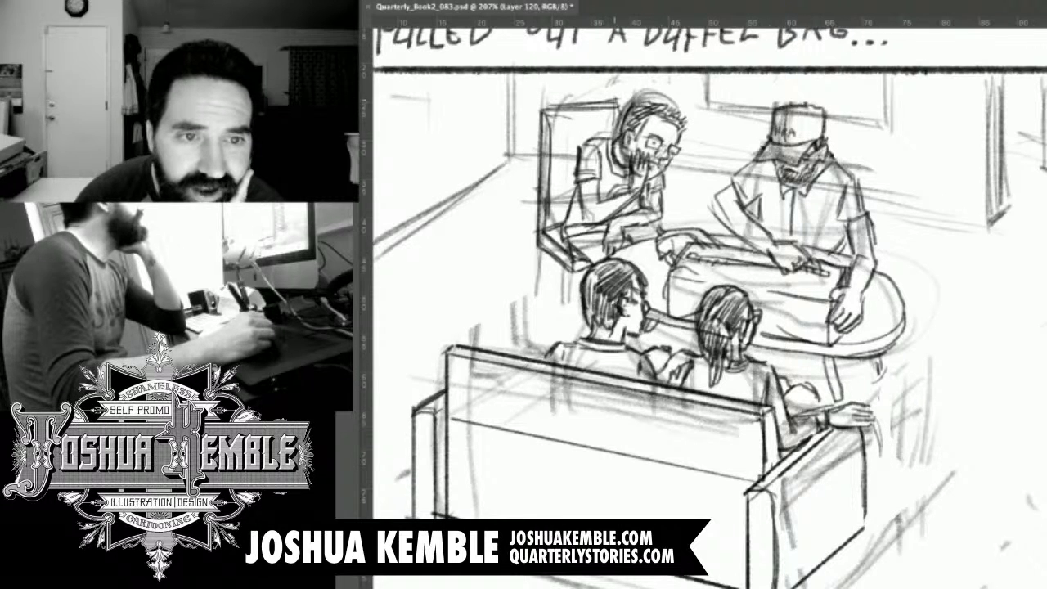
Draw the chair's legs and vertical side slats beneath its seat edge, reaching down behind the dark-haired sofa figure.
drag(553, 196, 538, 309)
drag(540, 246, 547, 309)
drag(556, 258, 553, 311)
drag(554, 259, 550, 313)
drag(549, 312, 533, 318)
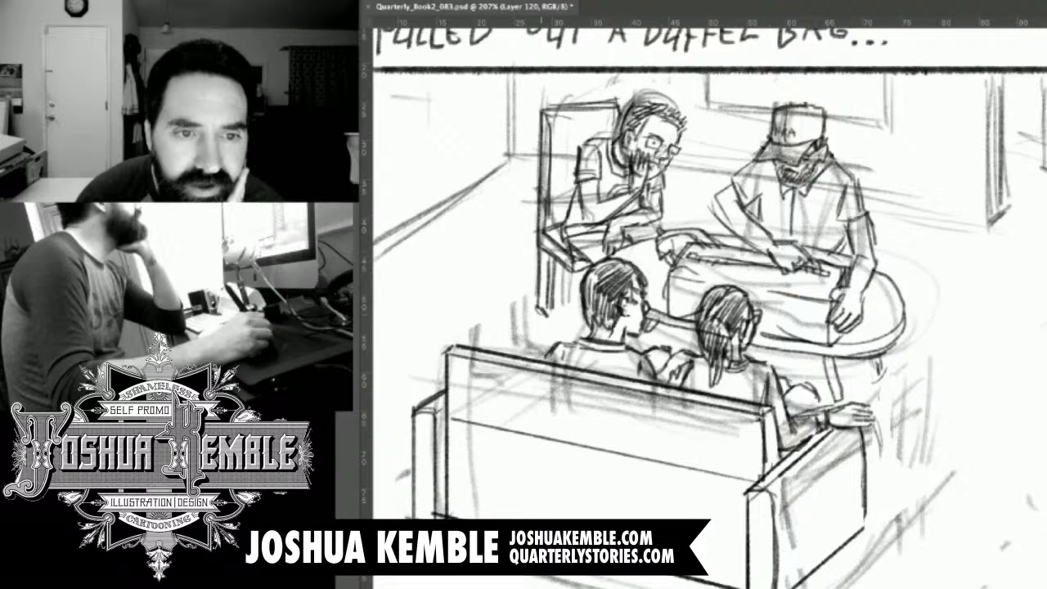
mouse_move(566, 276)
mouse_down()
mouse_move(569, 319)
mouse_move(582, 274)
mouse_move(578, 326)
mouse_up()
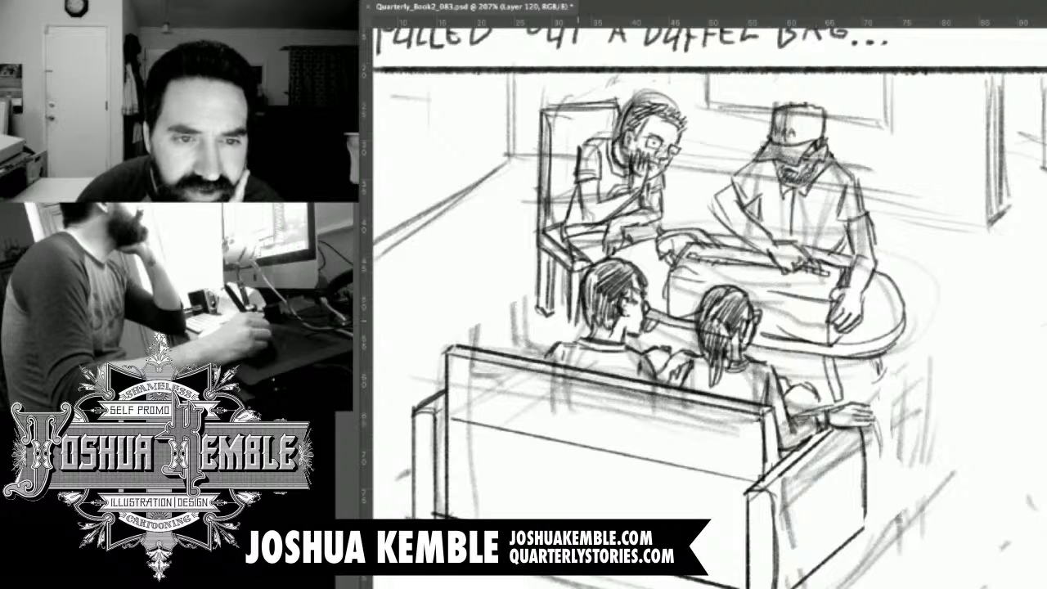
drag(564, 272, 564, 297)
drag(566, 266, 566, 317)
mouse_move(566, 276)
mouse_down()
mouse_move(565, 323)
mouse_move(579, 330)
mouse_move(557, 323)
mouse_move(570, 339)
mouse_up()
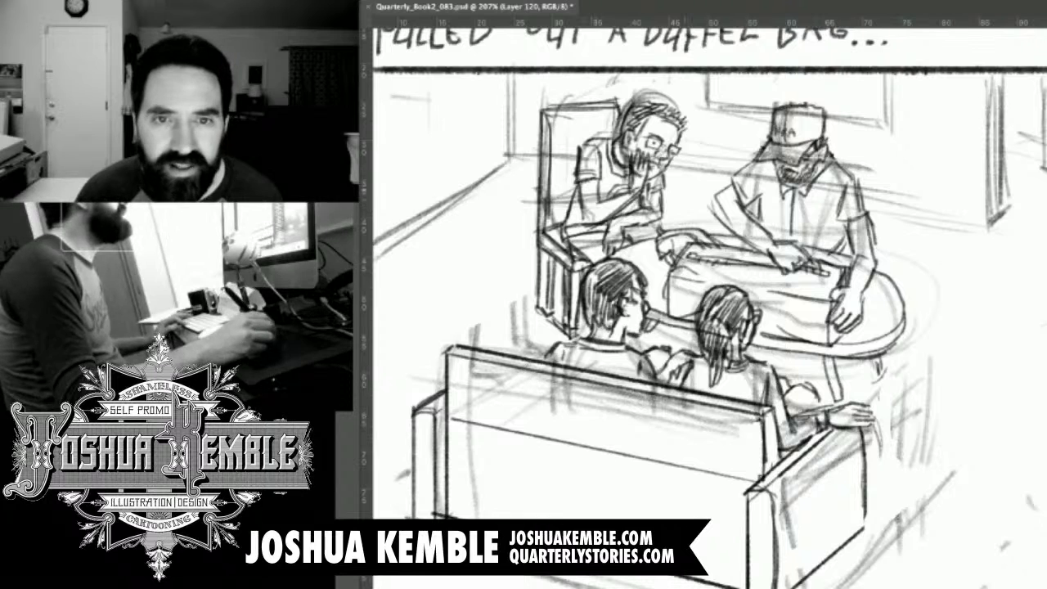
Firm up the room's floor lines, back corner and baseboard behind the figures, plus the wall's far end edge.
drag(634, 309, 765, 311)
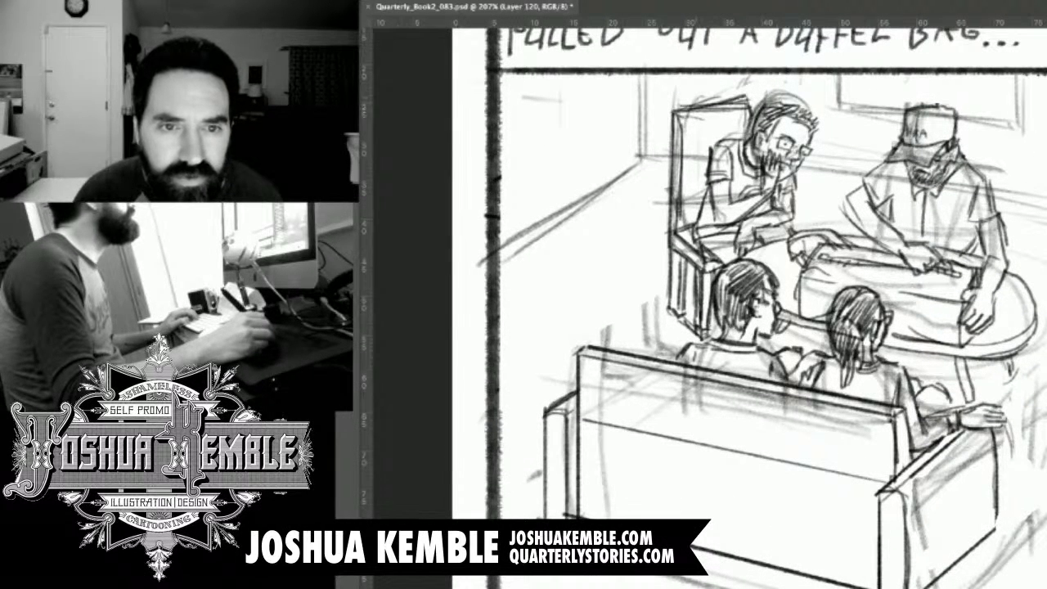
drag(628, 163, 556, 190)
drag(640, 161, 505, 223)
drag(600, 179, 502, 221)
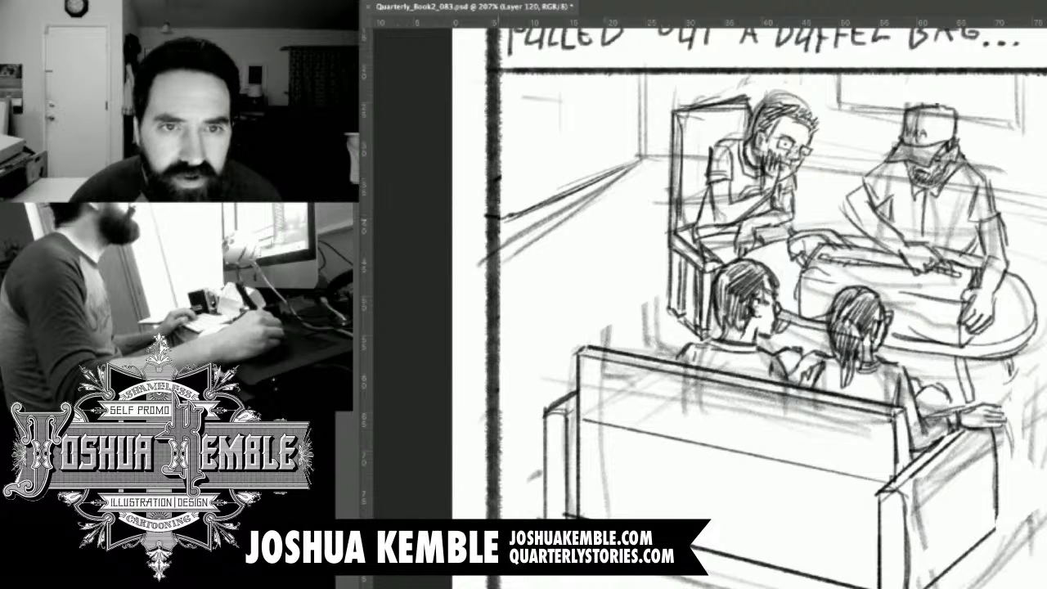
drag(633, 164, 499, 219)
mouse_move(643, 76)
mouse_down()
mouse_move(642, 148)
mouse_move(673, 158)
mouse_up()
drag(806, 168, 867, 176)
drag(1000, 192, 1045, 202)
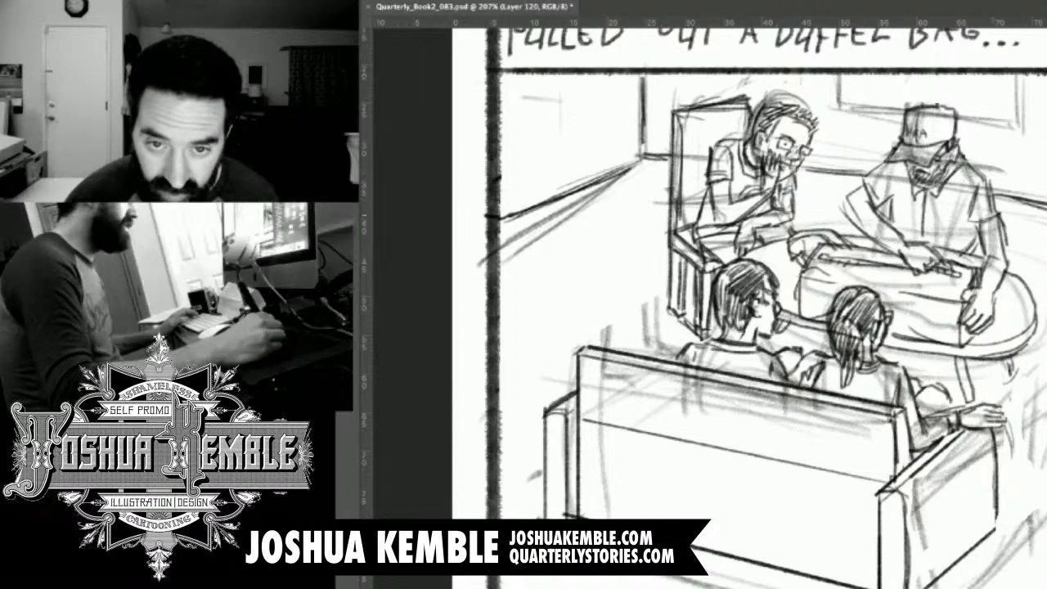
drag(982, 213, 687, 238)
mouse_move(816, 102)
mouse_down()
mouse_move(820, 274)
mouse_move(834, 221)
mouse_move(840, 239)
mouse_up()
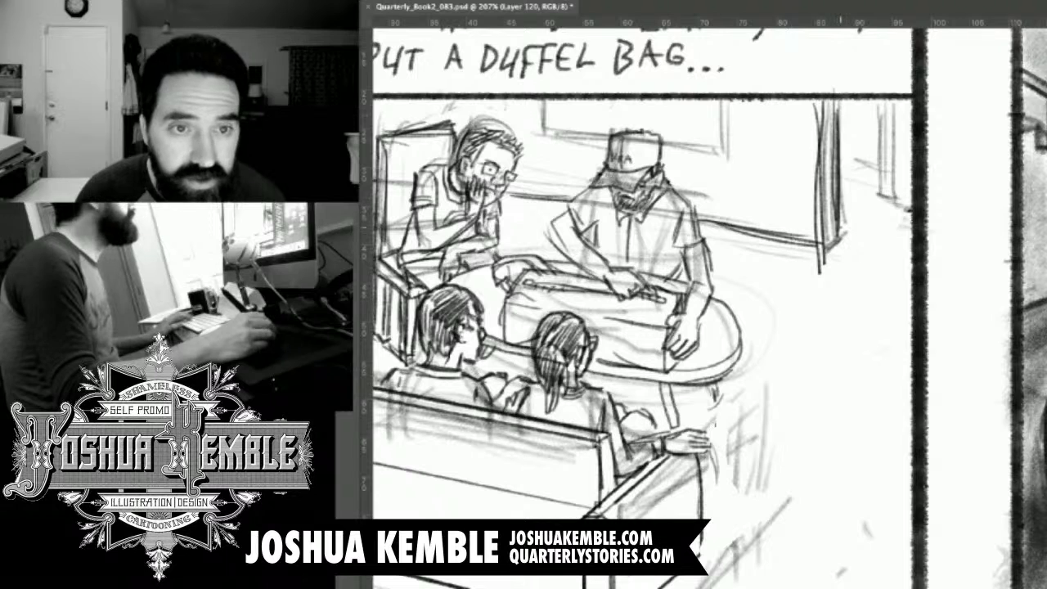
Outline the rectangular frame on the wall behind the capped man, adding an inner border and a short diagonal glare stroke.
mouse_move(542, 128)
mouse_down()
mouse_move(545, 137)
mouse_move(726, 149)
mouse_up()
drag(729, 106, 728, 151)
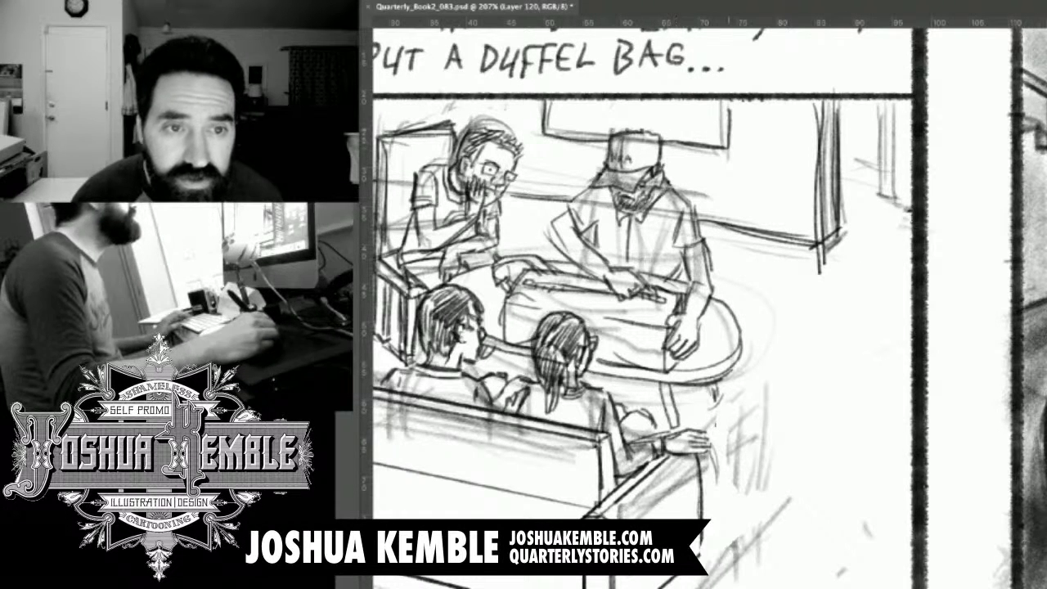
drag(726, 98, 726, 149)
drag(558, 122, 651, 131)
mouse_move(562, 119)
mouse_down()
mouse_move(720, 129)
mouse_move(710, 129)
mouse_up()
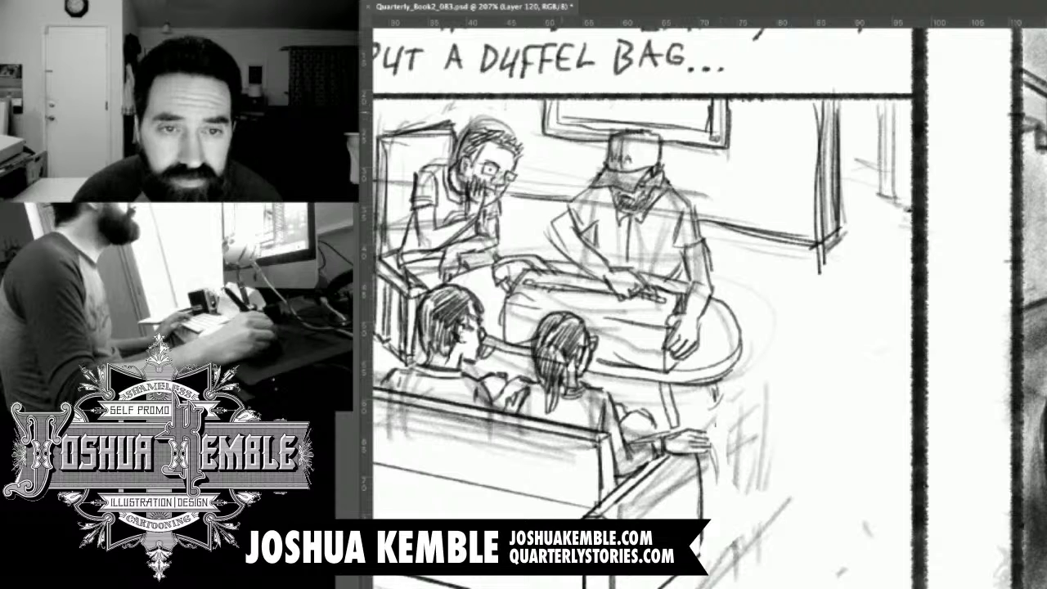
mouse_move(607, 102)
mouse_down()
mouse_move(568, 121)
mouse_move(591, 120)
mouse_up()
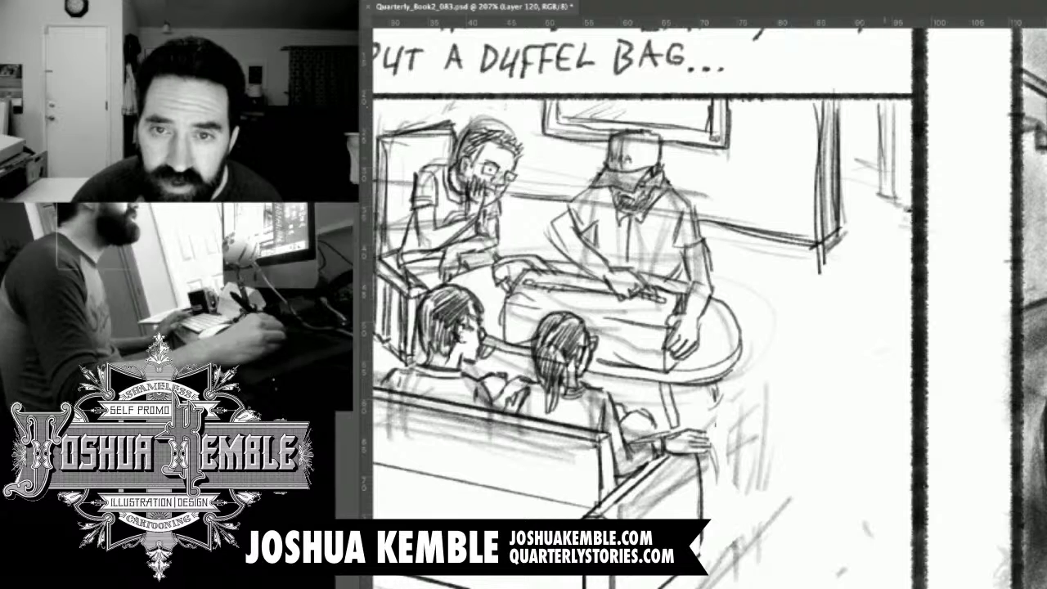
Draw the upright post and the small window lines in the background beyond the wall's end.
mouse_move(880, 158)
mouse_down()
mouse_move(884, 188)
mouse_move(895, 191)
mouse_move(899, 106)
mouse_move(897, 175)
mouse_up()
drag(901, 103, 906, 199)
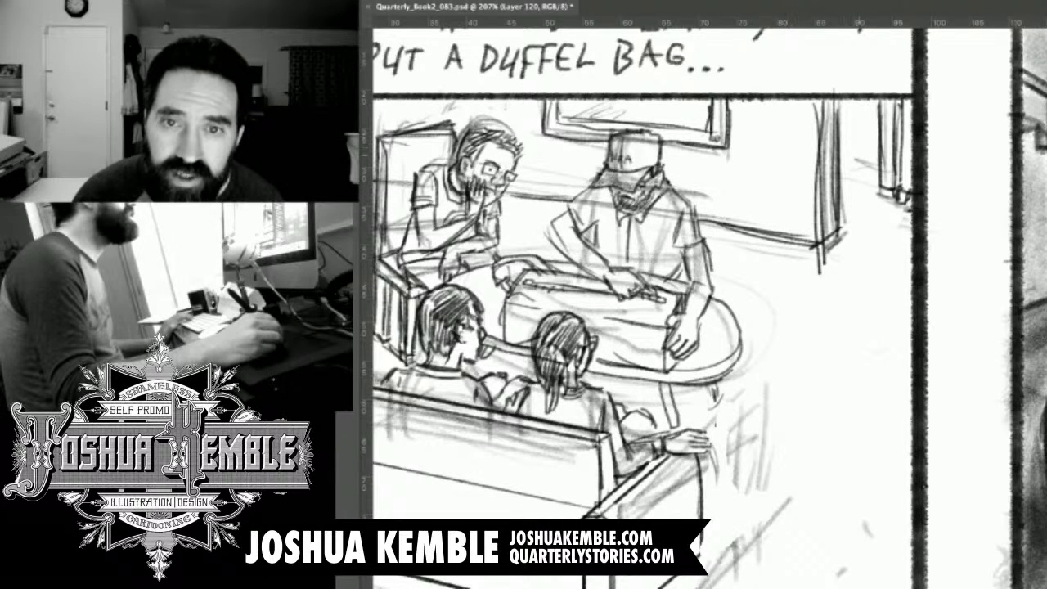
drag(840, 135, 883, 145)
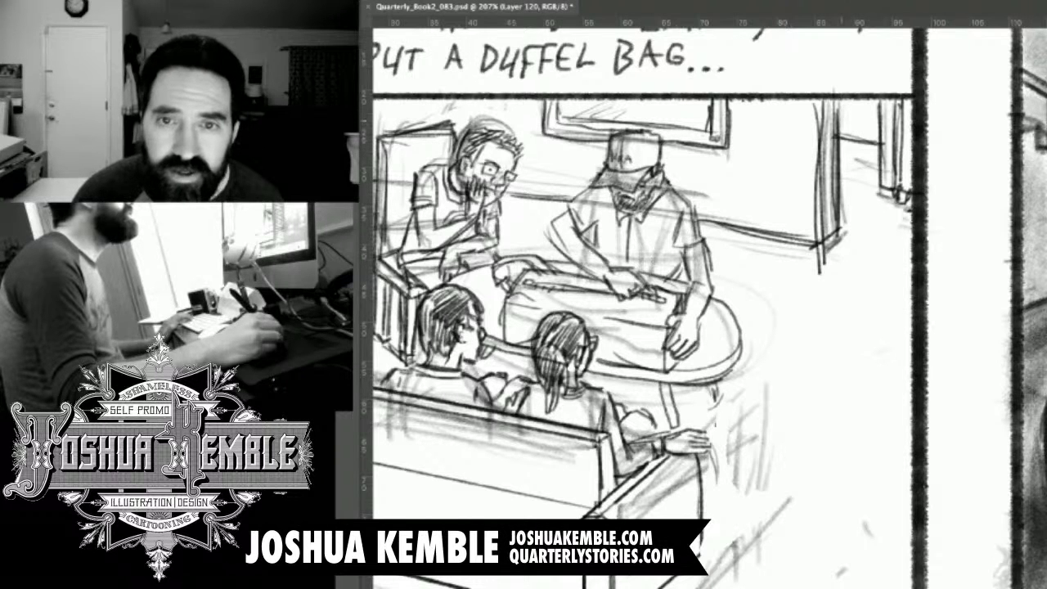
mouse_move(858, 100)
mouse_down()
mouse_move(861, 131)
mouse_move(879, 134)
mouse_up()
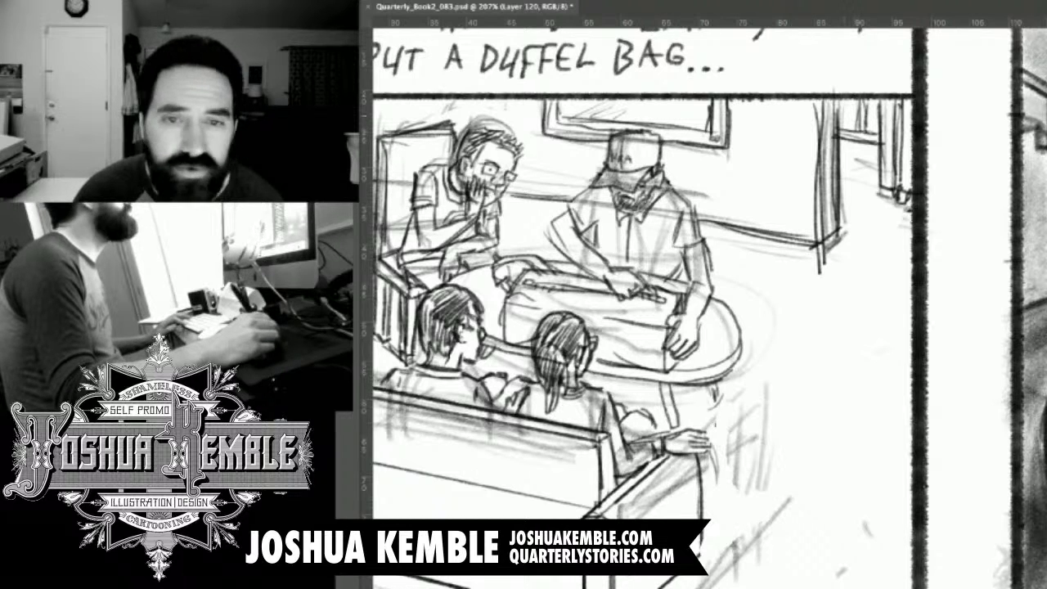
drag(840, 99, 839, 128)
Scatter short fleck marks across the open floor around the sofa and table.
mouse_move(557, 454)
mouse_down()
mouse_move(663, 289)
mouse_move(788, 413)
mouse_move(756, 449)
mouse_move(852, 315)
mouse_move(885, 286)
mouse_up()
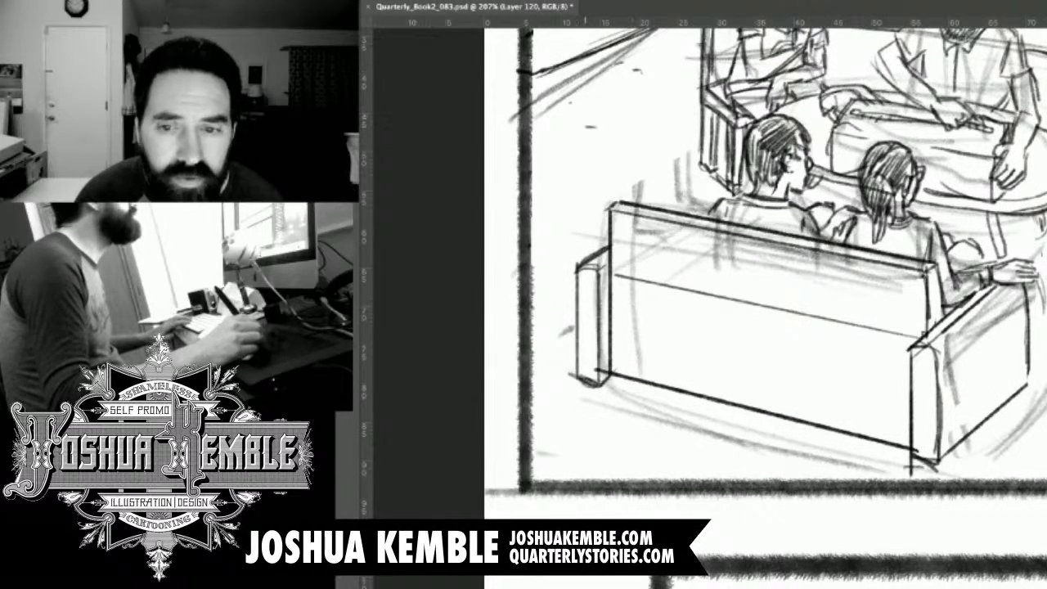
drag(965, 304, 719, 306)
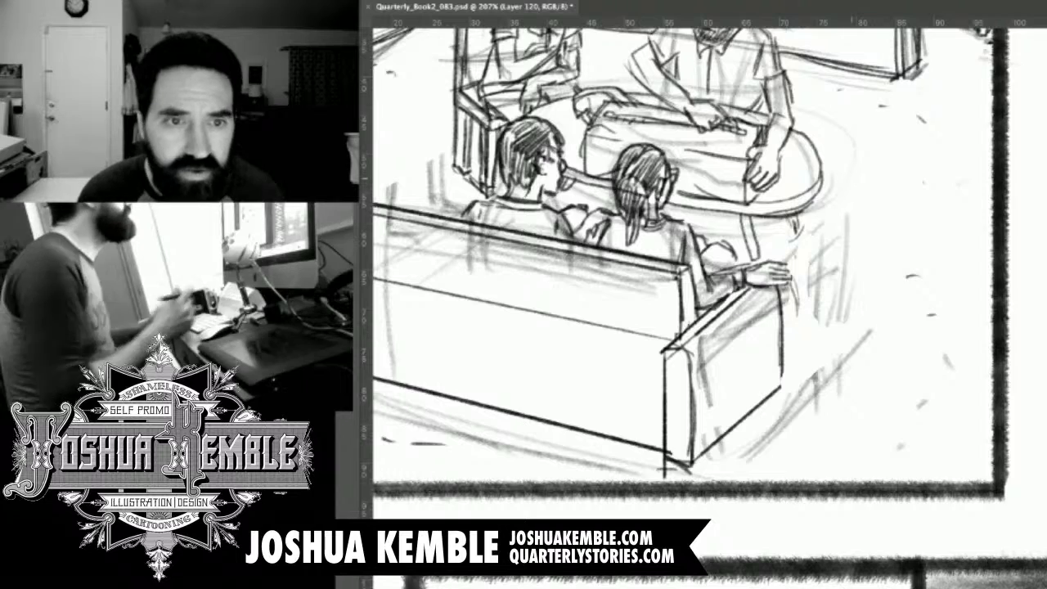
key(super+minus)
key(super+minus)
key(super+minus)
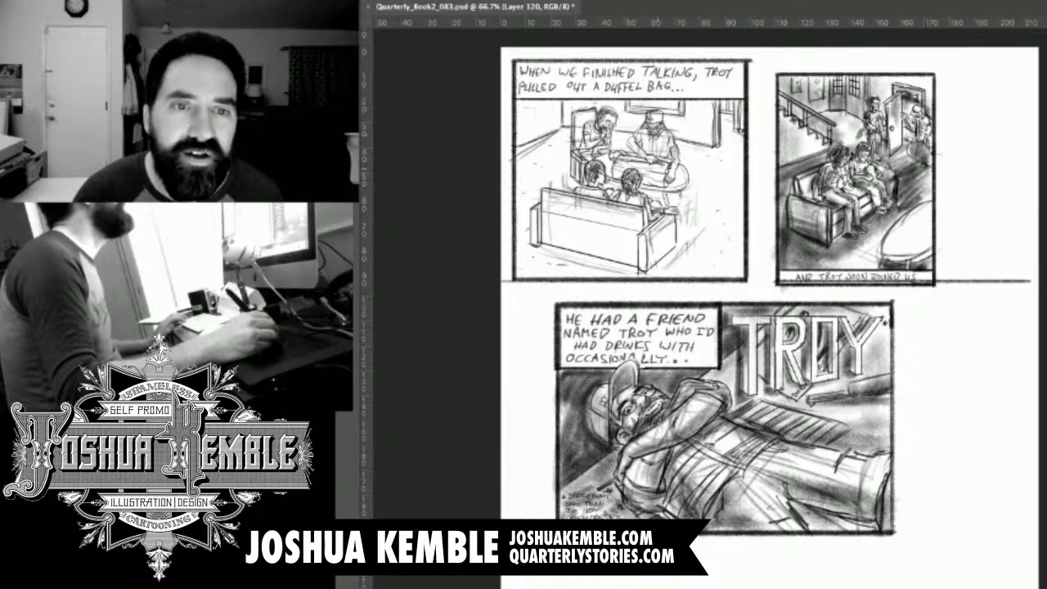
Draw crossing plaid lines on the capped man's shirt over the sleeve and chest nearest the bearded onlooker.
drag(663, 150, 741, 152)
drag(579, 278, 634, 327)
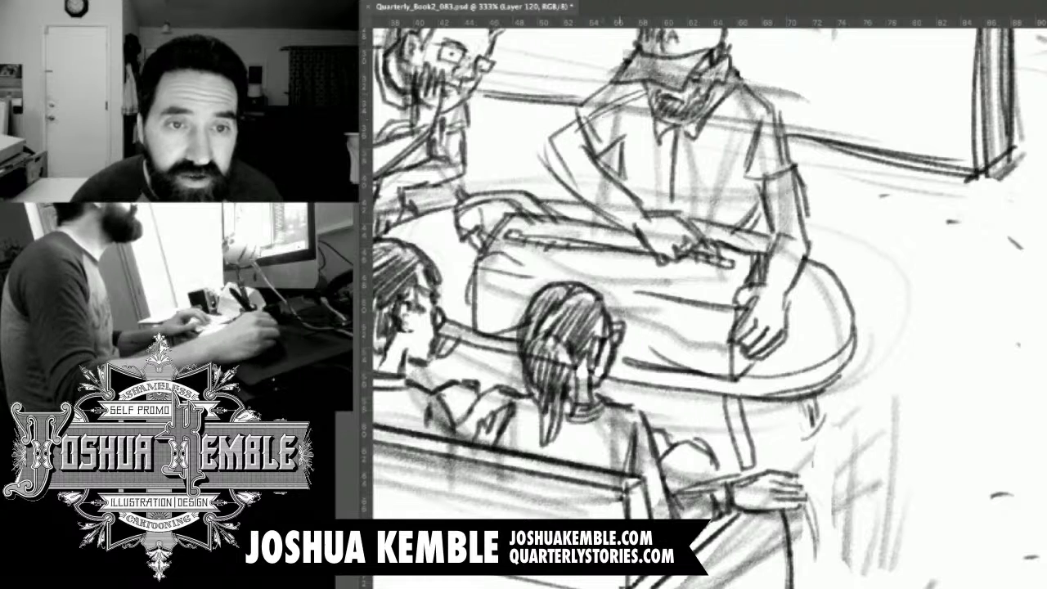
drag(646, 111, 589, 149)
mouse_move(596, 104)
mouse_down()
mouse_move(612, 144)
mouse_move(617, 136)
mouse_up()
drag(606, 82, 636, 150)
mouse_move(666, 135)
mouse_down()
mouse_move(630, 151)
mouse_move(625, 176)
mouse_up()
mouse_move(658, 173)
mouse_down()
mouse_move(618, 193)
mouse_move(630, 196)
mouse_up()
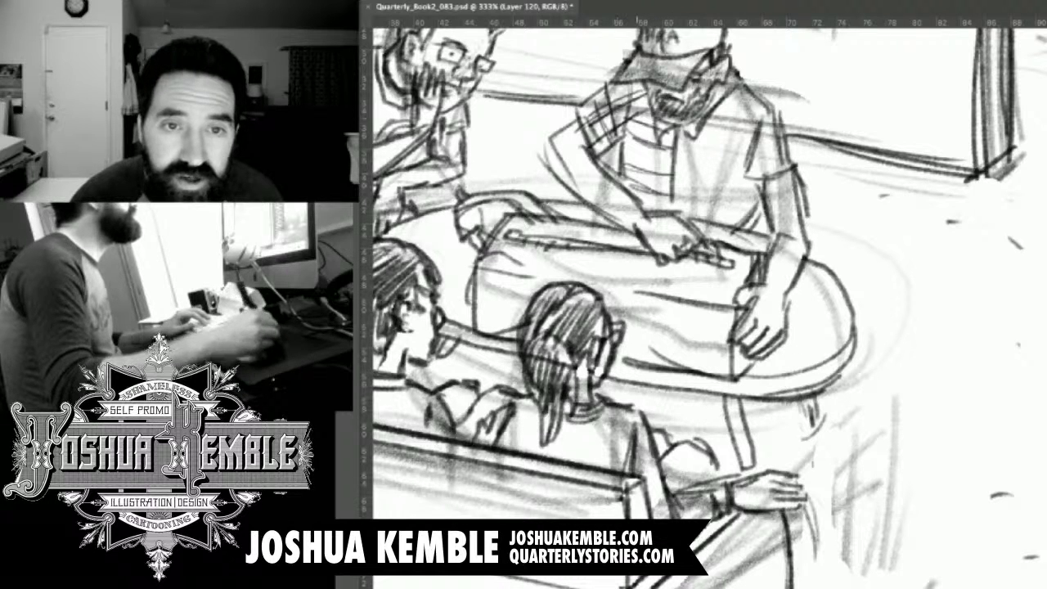
drag(631, 121, 628, 195)
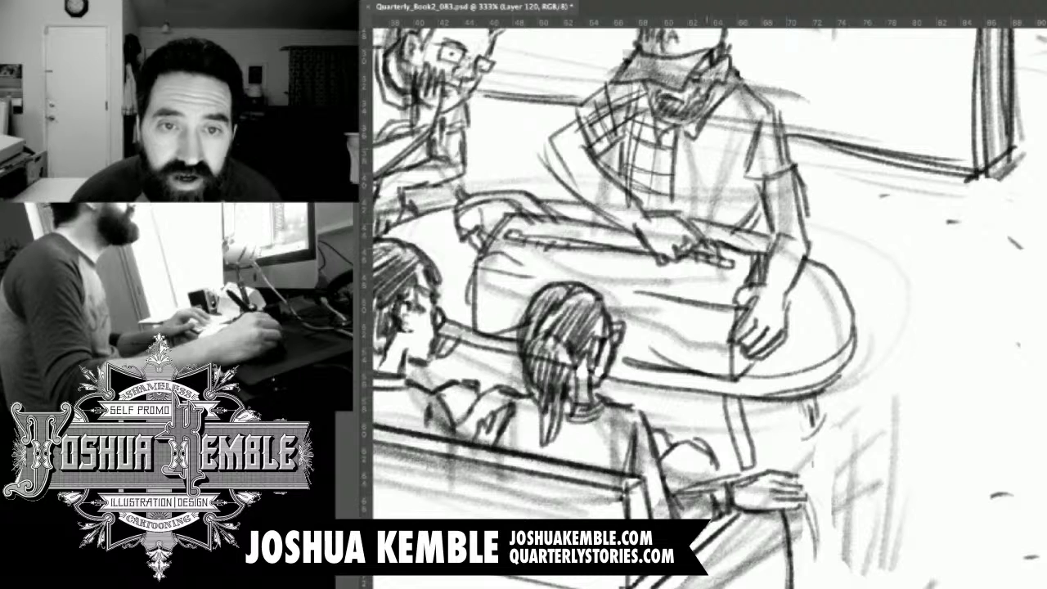
Continue the plaid pattern over the other half of the capped man's shirt, with vertical stripes and crossbars down to the sleeve.
drag(695, 133, 684, 217)
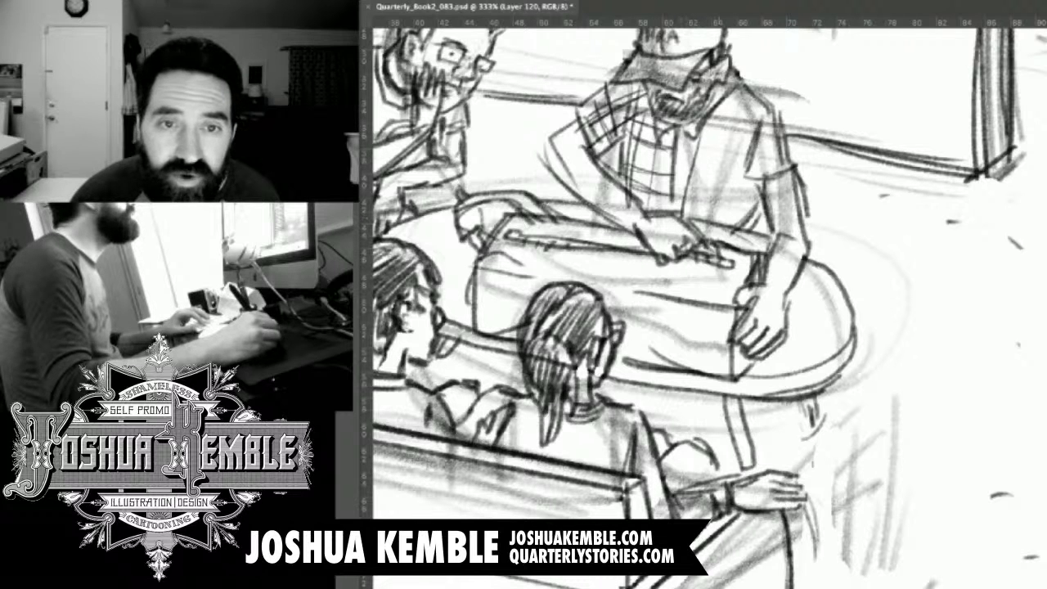
mouse_move(723, 104)
mouse_down()
mouse_move(693, 214)
mouse_move(714, 220)
mouse_up()
drag(762, 107, 725, 221)
mouse_move(765, 120)
mouse_down()
mouse_move(768, 171)
mouse_move(777, 180)
mouse_move(789, 172)
mouse_move(768, 98)
mouse_move(739, 183)
mouse_up()
drag(746, 183, 768, 180)
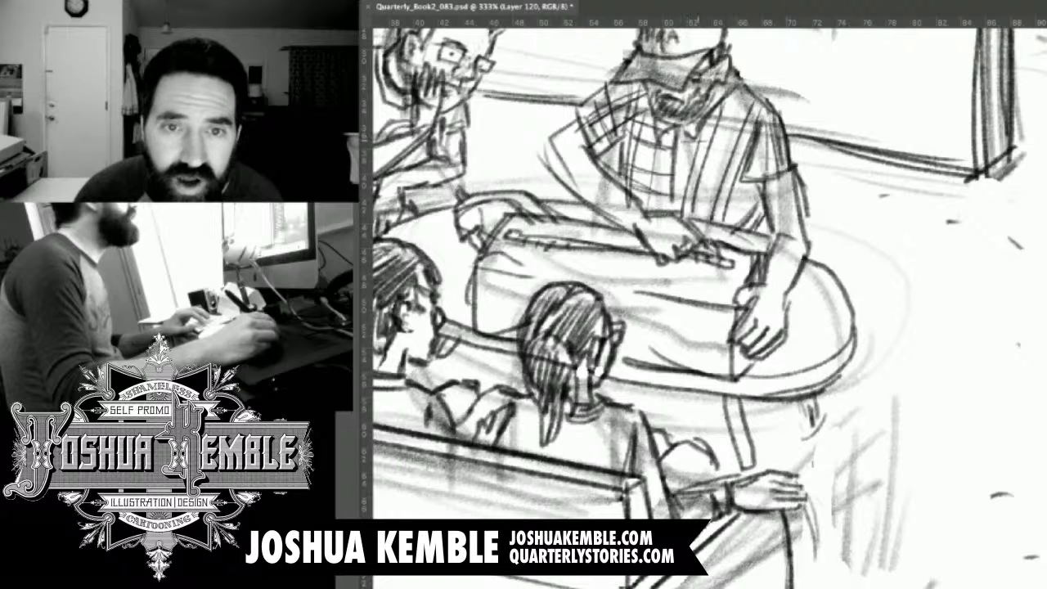
drag(705, 128, 763, 137)
drag(684, 145, 747, 151)
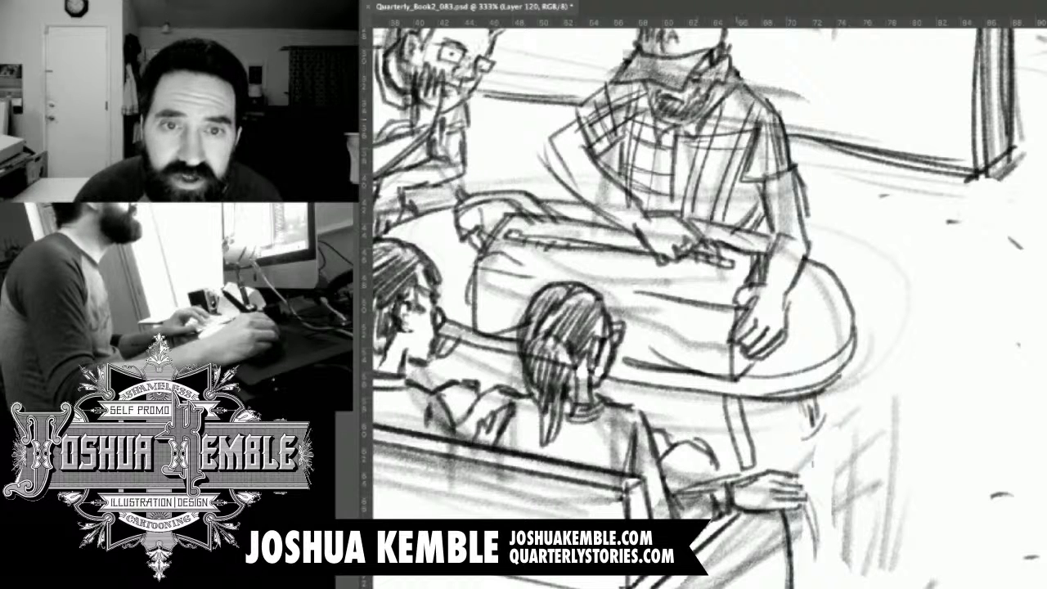
drag(717, 106, 766, 111)
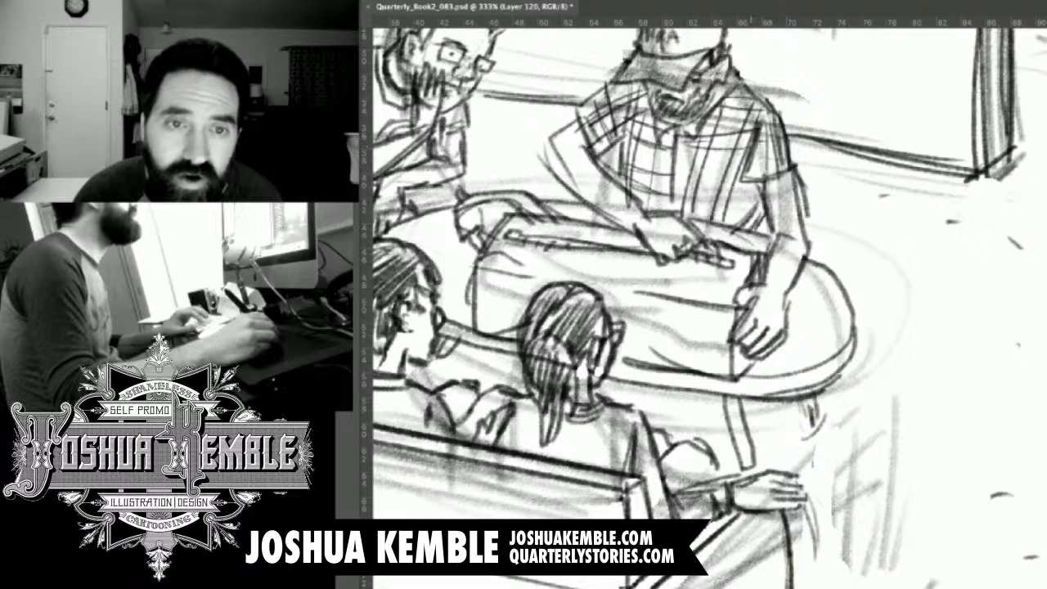
mouse_move(749, 147)
mouse_down()
mouse_move(794, 153)
mouse_move(799, 165)
mouse_up()
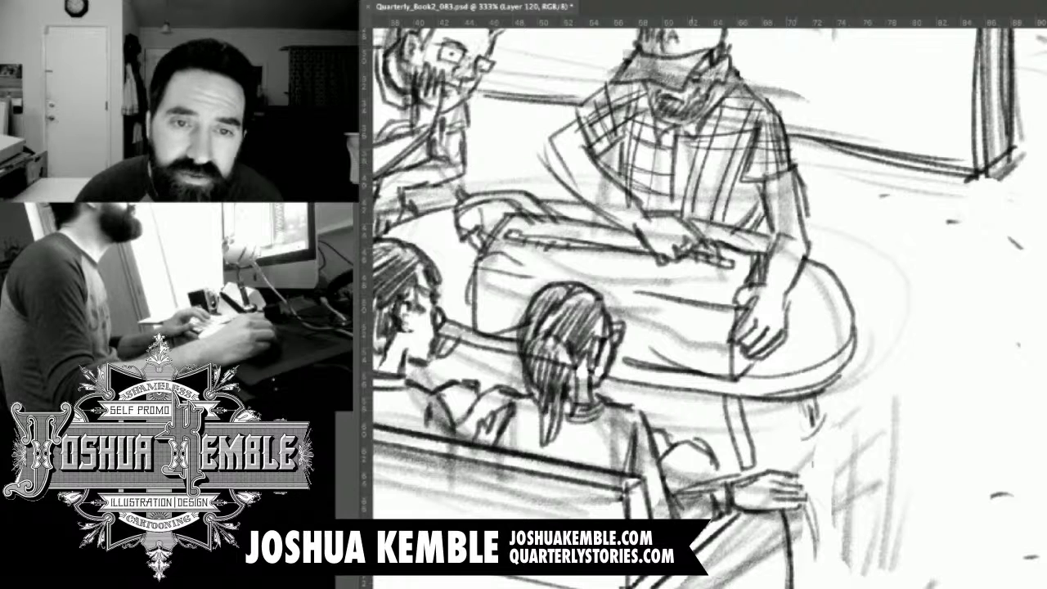
drag(683, 176, 743, 181)
drag(681, 190, 758, 202)
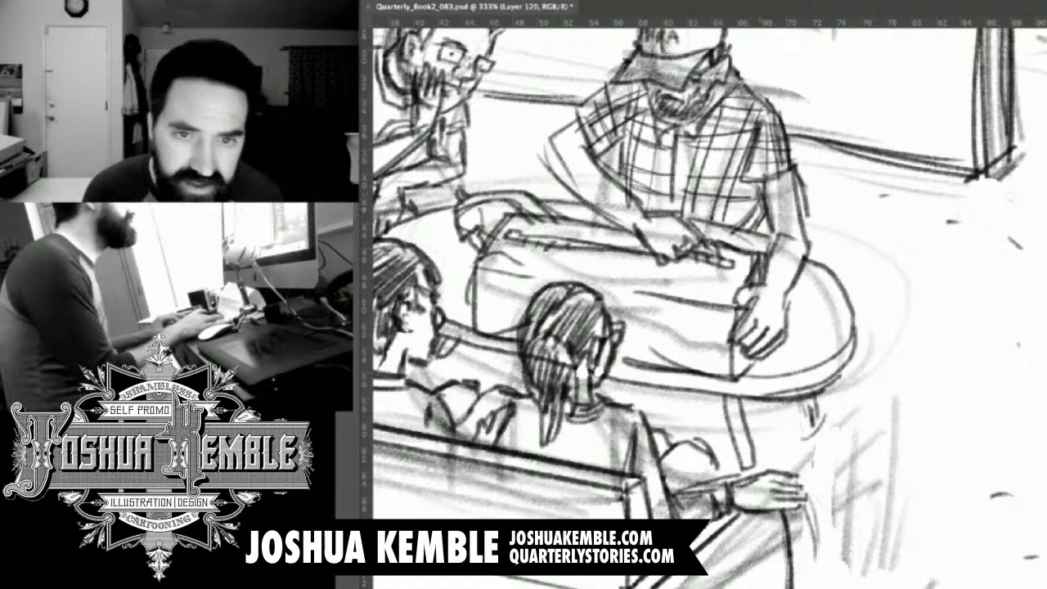
Shade the background opening beyond the wall's end and fill the framed rectangle on the back wall with grey tone.
key(ctrl+minus)
key(ctrl+minus)
key(ctrl+minus)
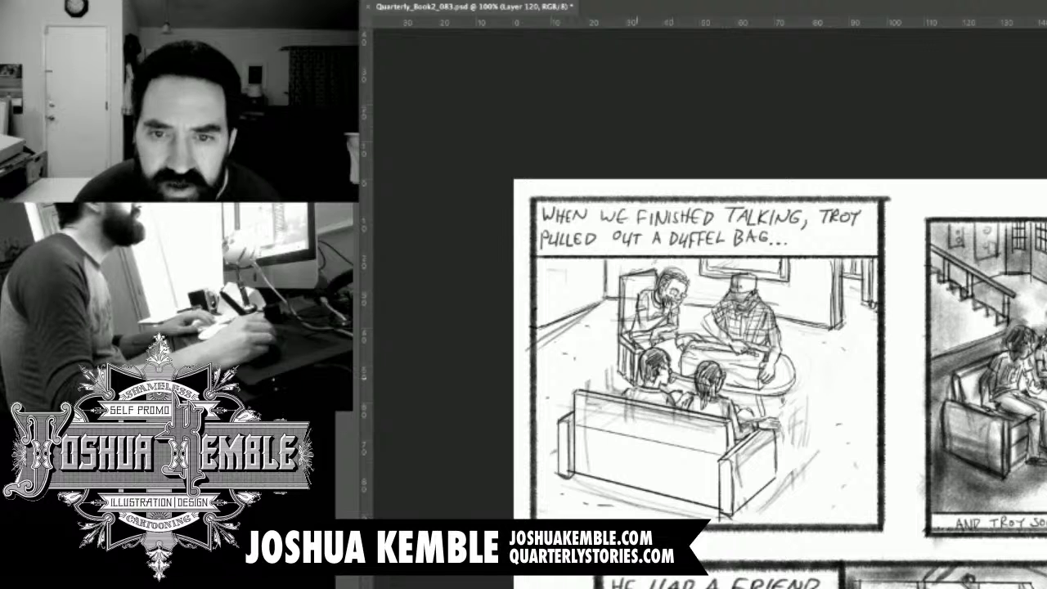
drag(853, 261, 854, 277)
drag(858, 260, 851, 296)
drag(856, 277, 858, 297)
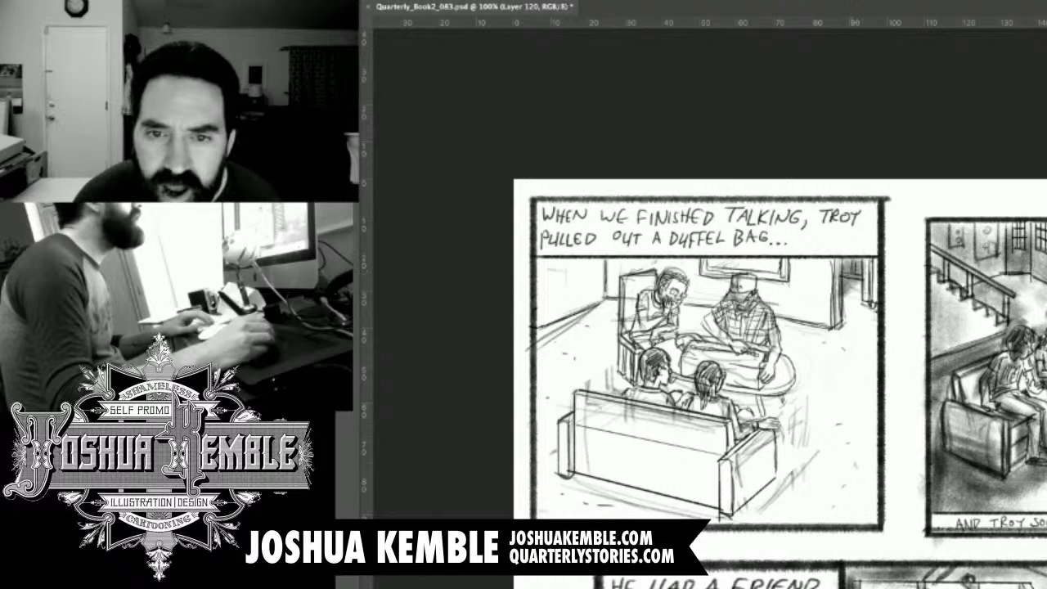
drag(846, 257, 848, 274)
drag(853, 257, 870, 292)
drag(872, 264, 866, 316)
drag(870, 302, 877, 335)
mouse_move(703, 260)
mouse_down()
mouse_move(704, 274)
mouse_move(788, 286)
mouse_up()
drag(718, 261, 761, 259)
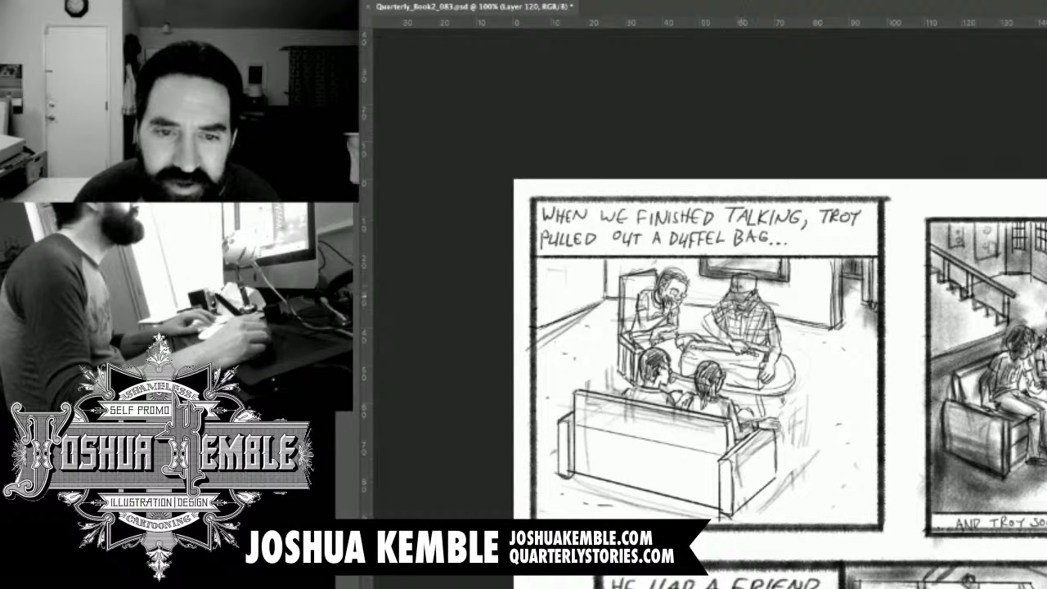
Shade the capped man's plaid shirt, forearm and hands with soft grey tone.
mouse_move(723, 302)
mouse_down()
mouse_move(745, 326)
mouse_move(726, 314)
mouse_move(710, 326)
mouse_move(721, 345)
mouse_move(738, 344)
mouse_up()
mouse_move(738, 322)
mouse_down()
mouse_move(743, 345)
mouse_move(765, 336)
mouse_move(770, 348)
mouse_up()
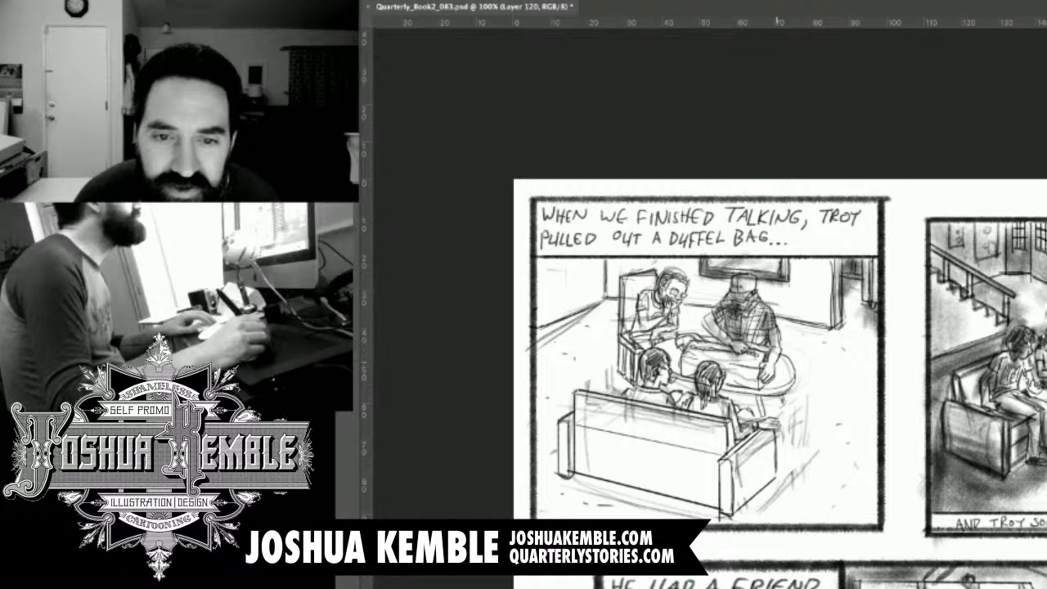
drag(779, 352, 769, 386)
drag(782, 358, 774, 375)
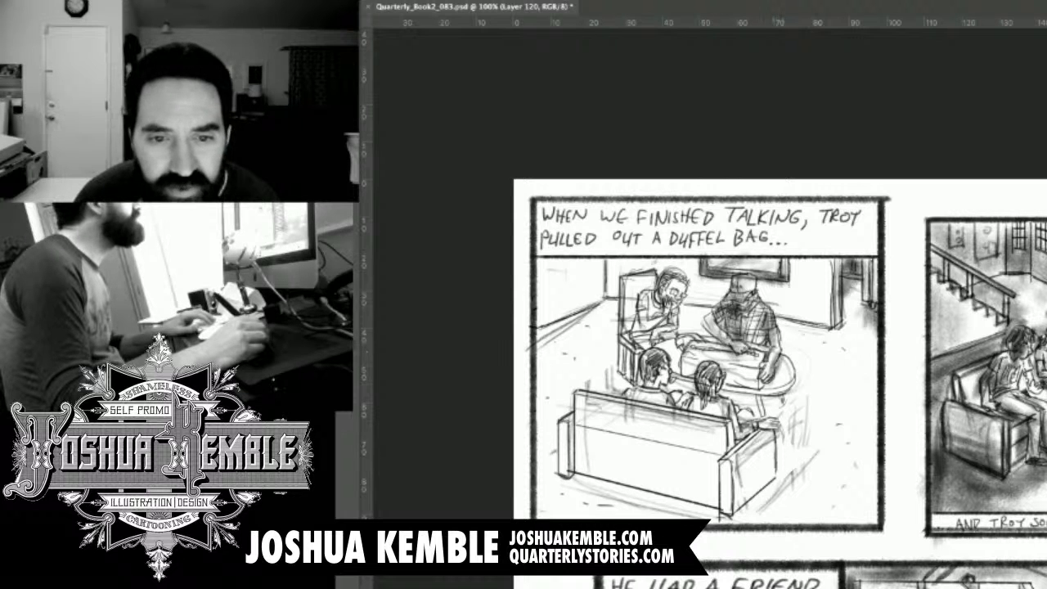
drag(716, 341, 724, 350)
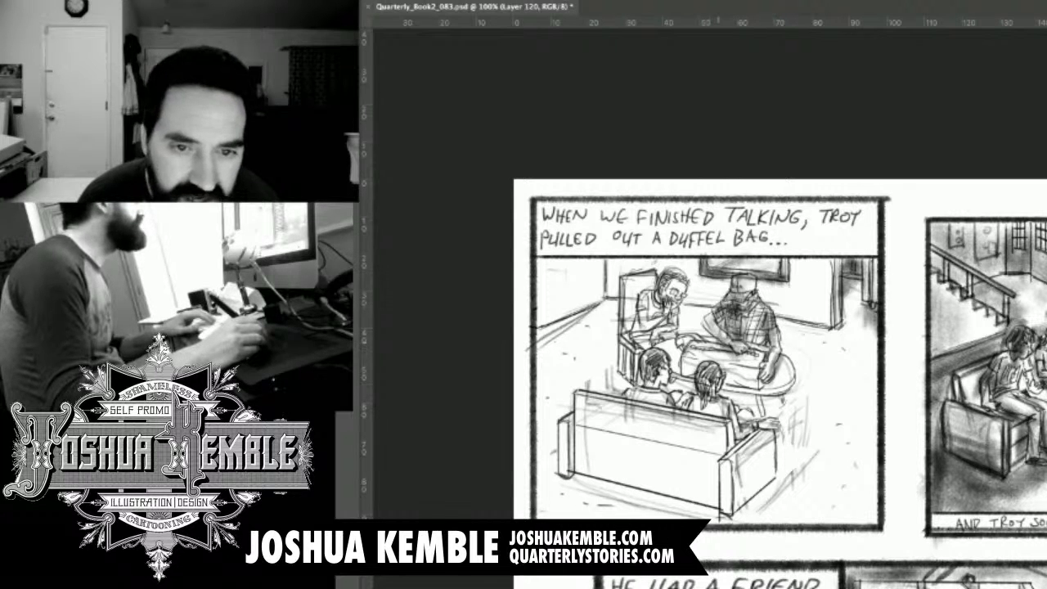
Shade the duffel bag on the round table with dark grey tone.
mouse_move(692, 335)
mouse_down()
mouse_move(730, 358)
mouse_move(692, 380)
mouse_move(700, 373)
mouse_up()
mouse_move(692, 356)
mouse_down()
mouse_move(705, 375)
mouse_move(745, 385)
mouse_up()
mouse_move(742, 365)
mouse_down()
mouse_move(749, 386)
mouse_move(763, 386)
mouse_move(761, 357)
mouse_up()
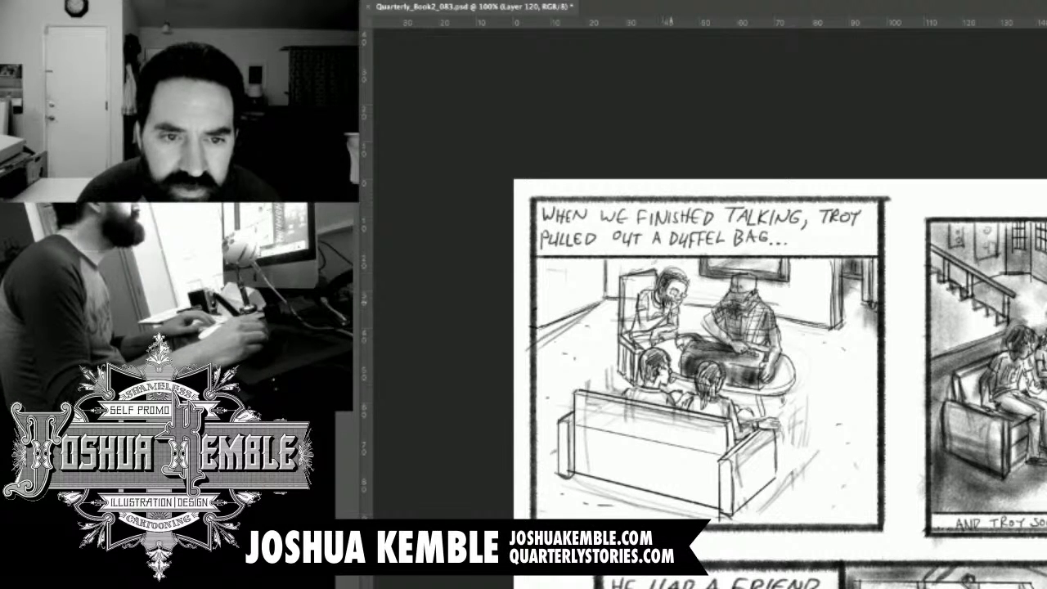
Shade the bearded onlooker's shirt, his high-backed chair and the two figures seated on the sofa with grey tone.
mouse_move(652, 293)
mouse_down()
mouse_move(637, 316)
mouse_move(642, 335)
mouse_up()
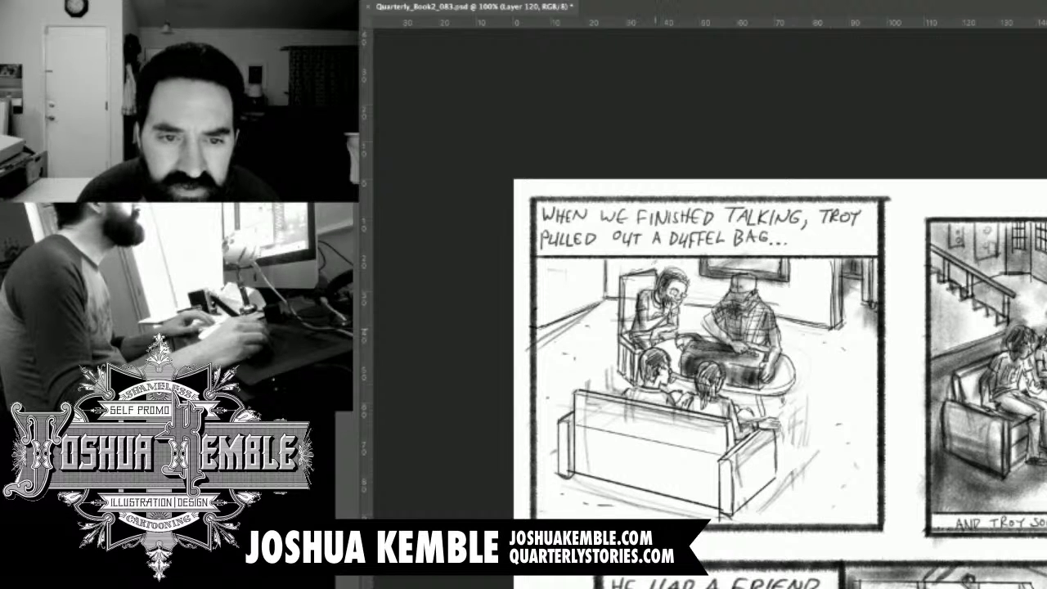
mouse_move(667, 322)
mouse_down()
mouse_move(645, 341)
mouse_move(664, 326)
mouse_up()
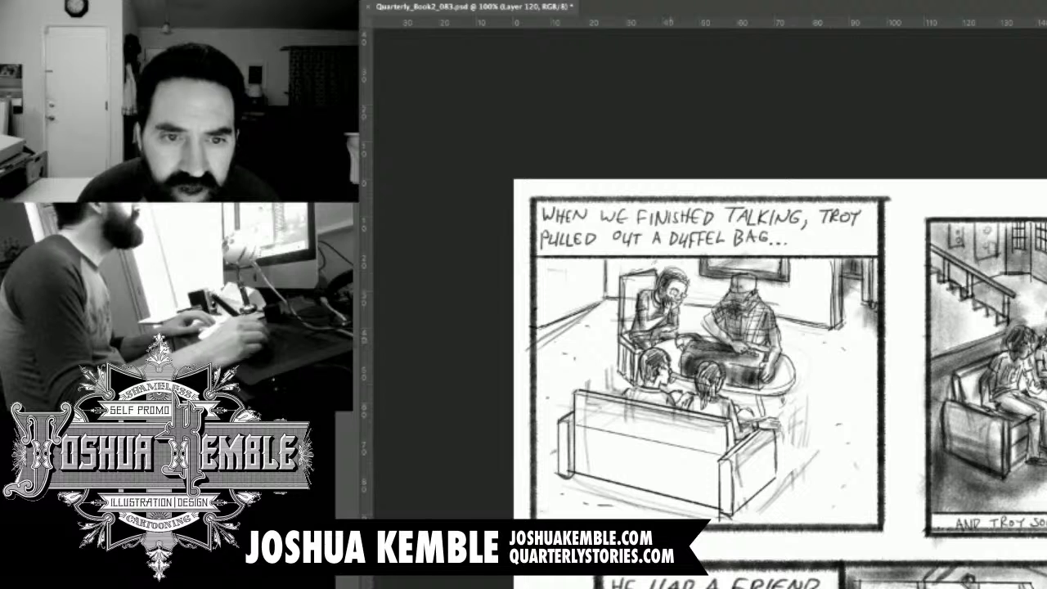
drag(630, 278, 629, 330)
mouse_move(625, 276)
mouse_down()
mouse_move(625, 333)
mouse_move(632, 322)
mouse_move(638, 354)
mouse_up()
mouse_move(632, 345)
mouse_down()
mouse_move(643, 352)
mouse_move(635, 371)
mouse_move(641, 361)
mouse_move(619, 378)
mouse_move(659, 373)
mouse_move(643, 399)
mouse_move(680, 401)
mouse_up()
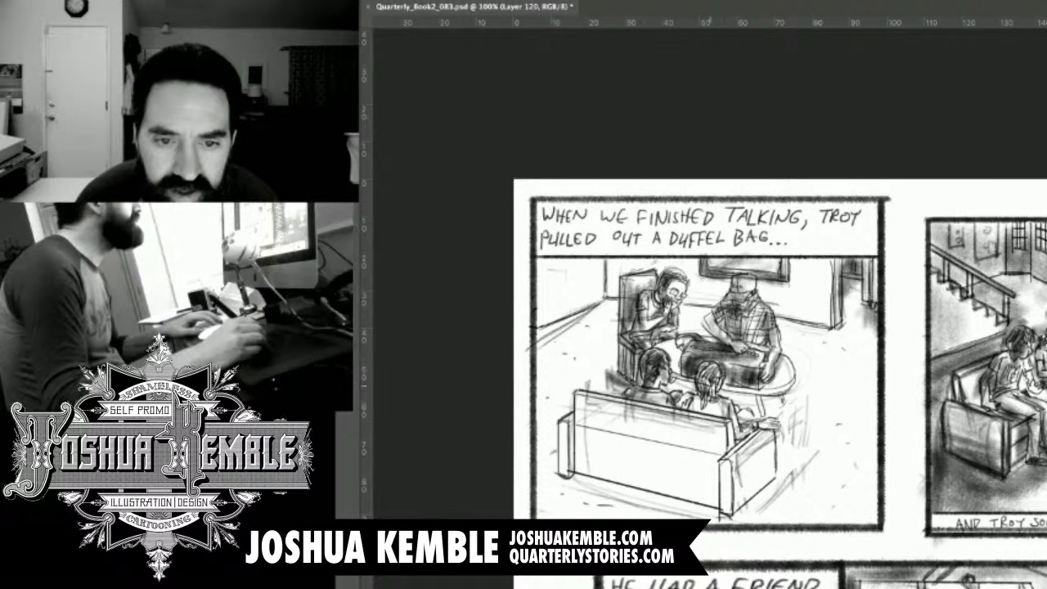
mouse_move(695, 364)
mouse_down()
mouse_move(712, 398)
mouse_move(702, 400)
mouse_move(725, 413)
mouse_move(700, 411)
mouse_move(741, 449)
mouse_up()
mouse_move(733, 424)
mouse_down()
mouse_move(739, 438)
mouse_move(768, 443)
mouse_up()
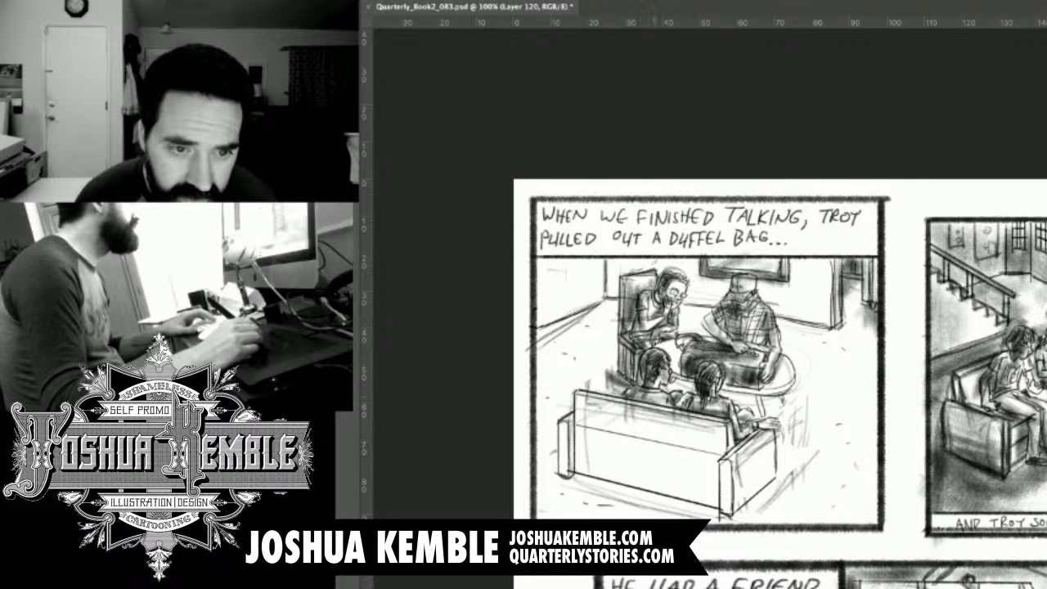
Fill the large back of the foreground sofa with broad grey tone from edge to edge.
mouse_move(573, 396)
mouse_down()
mouse_move(646, 441)
mouse_move(667, 431)
mouse_move(710, 439)
mouse_up()
mouse_move(599, 407)
mouse_down()
mouse_move(726, 450)
mouse_move(710, 507)
mouse_up()
drag(729, 437, 713, 514)
mouse_move(579, 424)
mouse_down()
mouse_move(720, 463)
mouse_move(566, 449)
mouse_move(563, 482)
mouse_up()
mouse_move(574, 442)
mouse_down()
mouse_move(686, 468)
mouse_move(723, 489)
mouse_up()
mouse_move(592, 461)
mouse_down()
mouse_move(723, 500)
mouse_move(716, 506)
mouse_up()
mouse_move(670, 454)
mouse_down()
mouse_move(723, 478)
mouse_move(705, 470)
mouse_up()
Shade the sofa's near arm and darken the floor around its base down to the panel border.
mouse_move(563, 474)
mouse_down()
mouse_move(686, 509)
mouse_move(638, 505)
mouse_up()
drag(623, 493, 723, 521)
mouse_move(553, 490)
mouse_down()
mouse_move(695, 517)
mouse_move(666, 518)
mouse_up()
drag(537, 496, 635, 519)
drag(767, 478, 728, 506)
mouse_move(782, 441)
mouse_down()
mouse_move(715, 502)
mouse_move(726, 489)
mouse_up()
drag(777, 463, 735, 516)
mouse_move(670, 517)
mouse_down()
mouse_move(782, 504)
mouse_move(743, 524)
mouse_move(752, 525)
mouse_up()
Shade the side wall up to the room's corner, the far wall's end and the floor around the high-backed chair.
mouse_move(598, 269)
mouse_down()
mouse_move(609, 297)
mouse_move(545, 270)
mouse_move(605, 288)
mouse_move(565, 305)
mouse_up()
drag(607, 286, 542, 334)
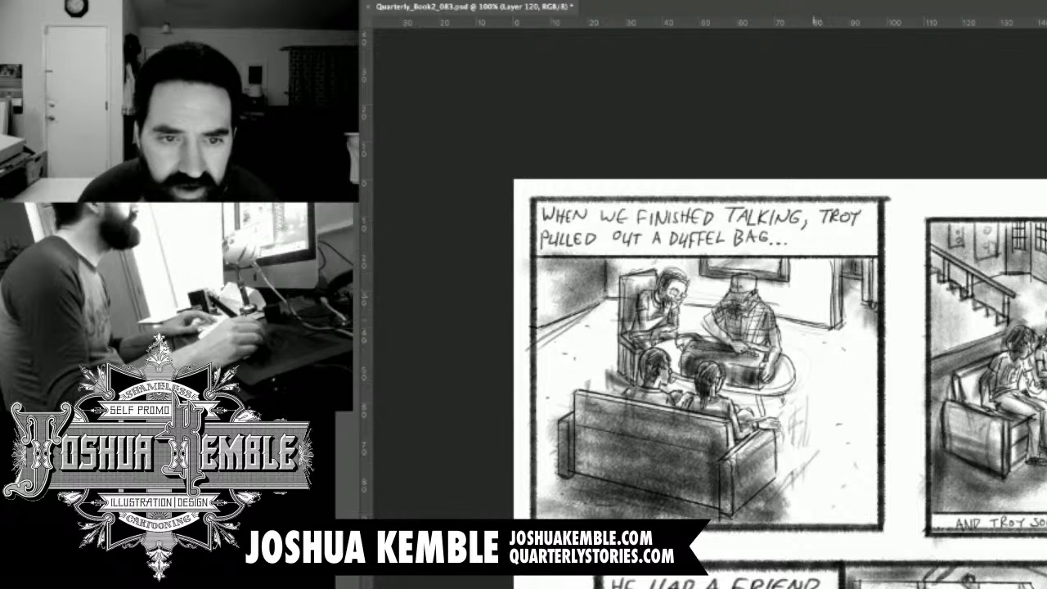
drag(838, 265, 838, 326)
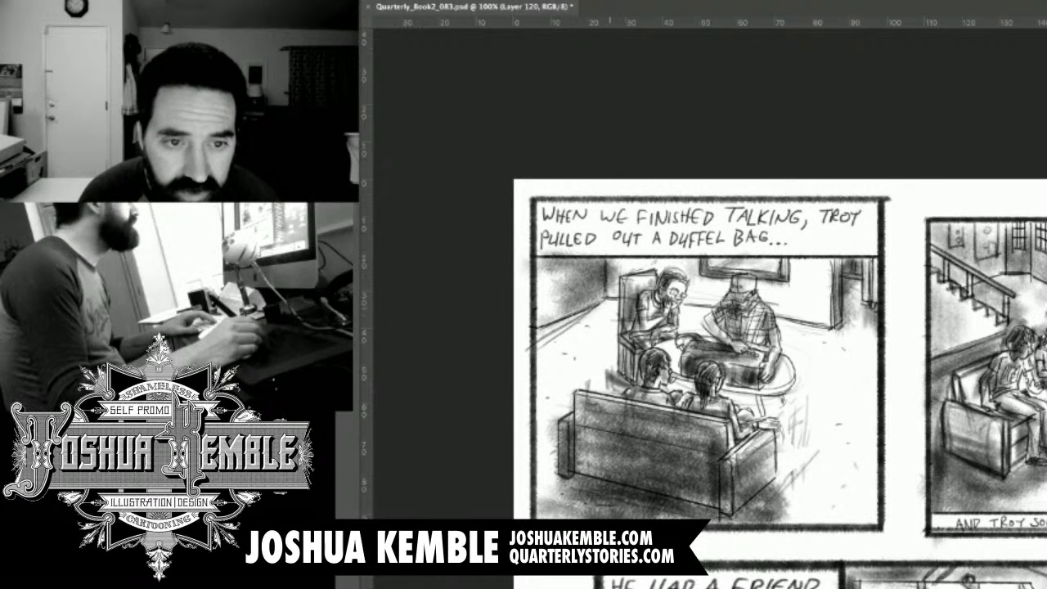
mouse_move(541, 332)
mouse_down()
mouse_move(607, 303)
mouse_move(540, 343)
mouse_move(617, 304)
mouse_up()
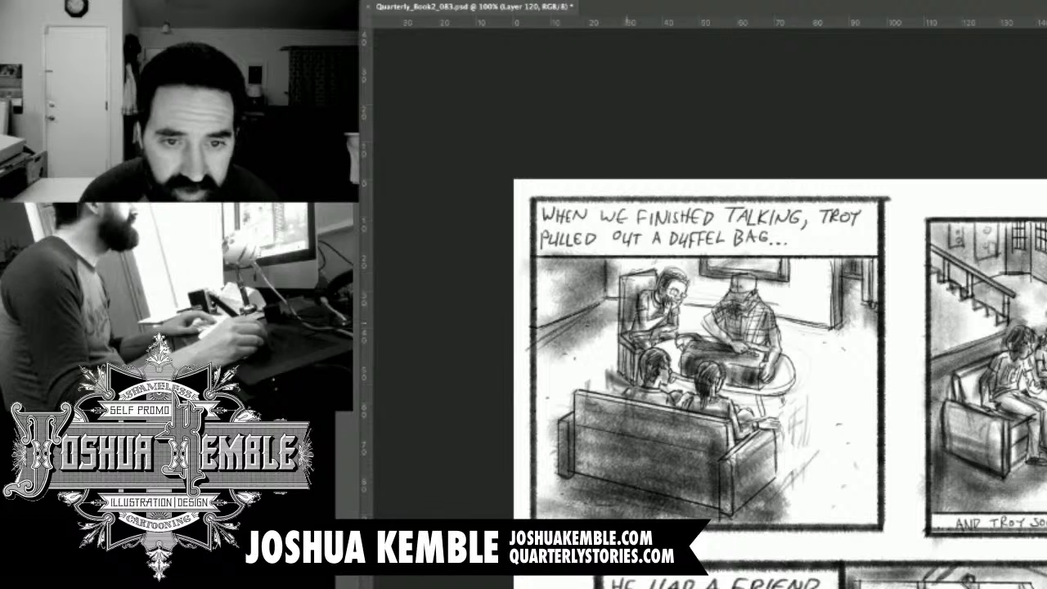
drag(540, 383, 625, 340)
drag(588, 385, 616, 356)
mouse_move(684, 325)
mouse_down()
mouse_move(706, 306)
mouse_move(711, 314)
mouse_up()
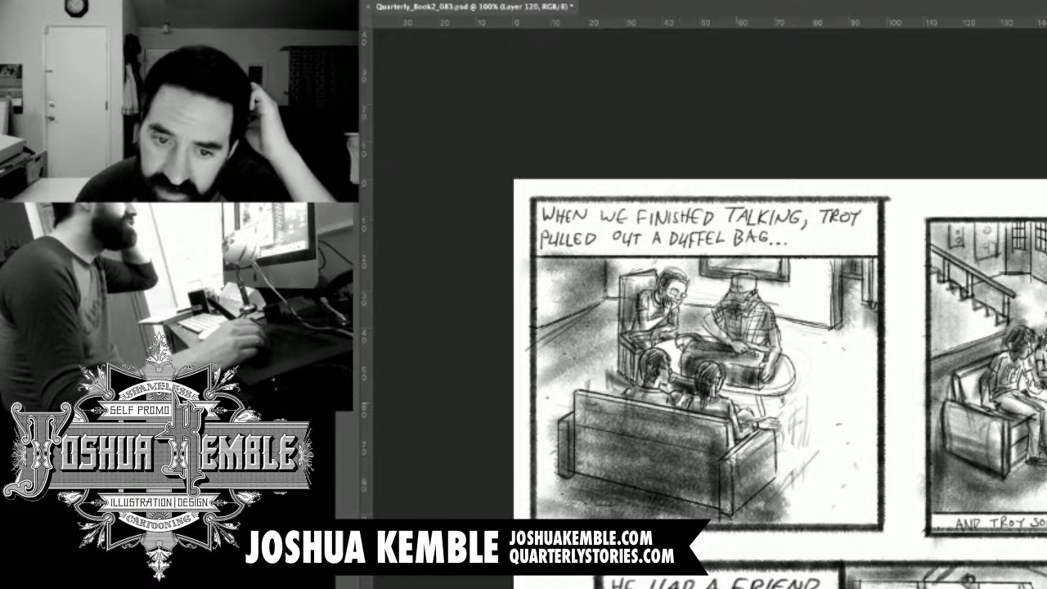
Add grey tone under the round table's rim and a cast shadow on the floor beside the sofa arm.
mouse_move(754, 396)
mouse_down()
mouse_move(762, 414)
mouse_move(779, 412)
mouse_up()
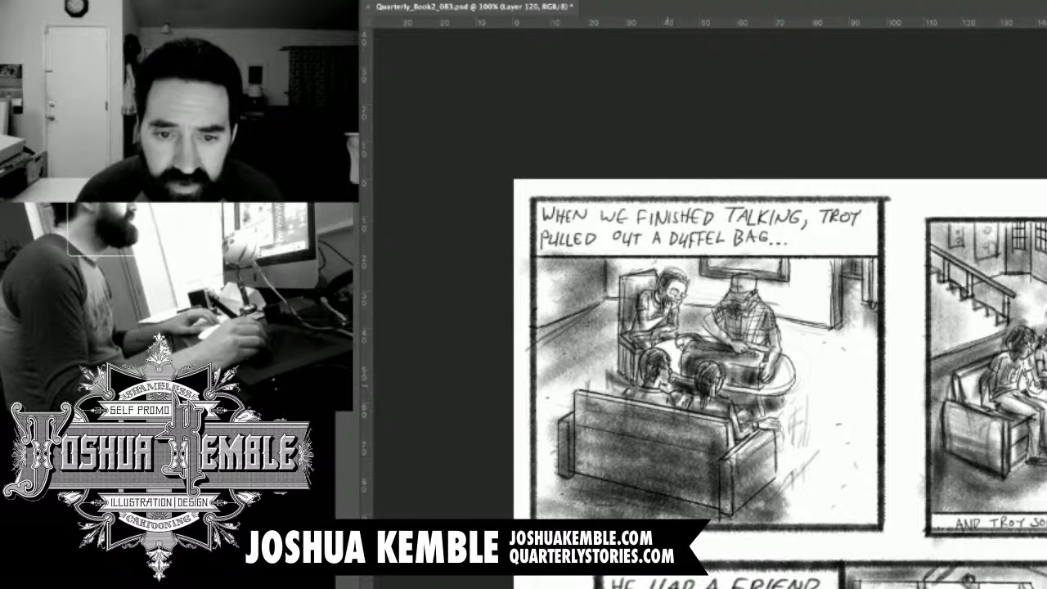
mouse_move(727, 386)
mouse_down()
mouse_move(764, 394)
mouse_move(795, 380)
mouse_up()
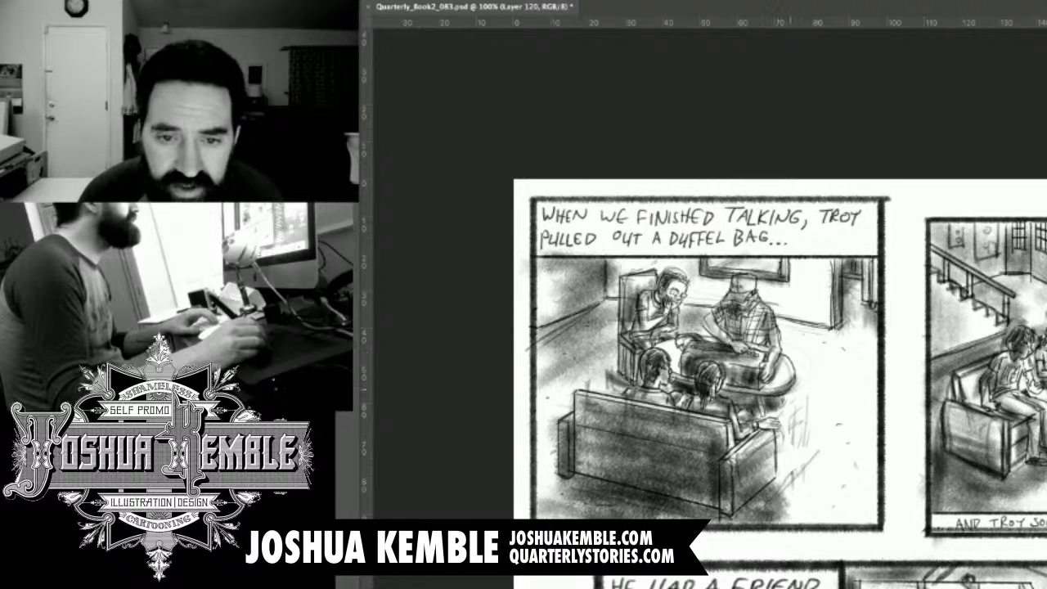
mouse_move(801, 395)
mouse_down()
mouse_move(762, 425)
mouse_move(776, 433)
mouse_up()
mouse_move(803, 413)
mouse_down()
mouse_move(769, 450)
mouse_move(784, 459)
mouse_up()
drag(794, 404, 778, 421)
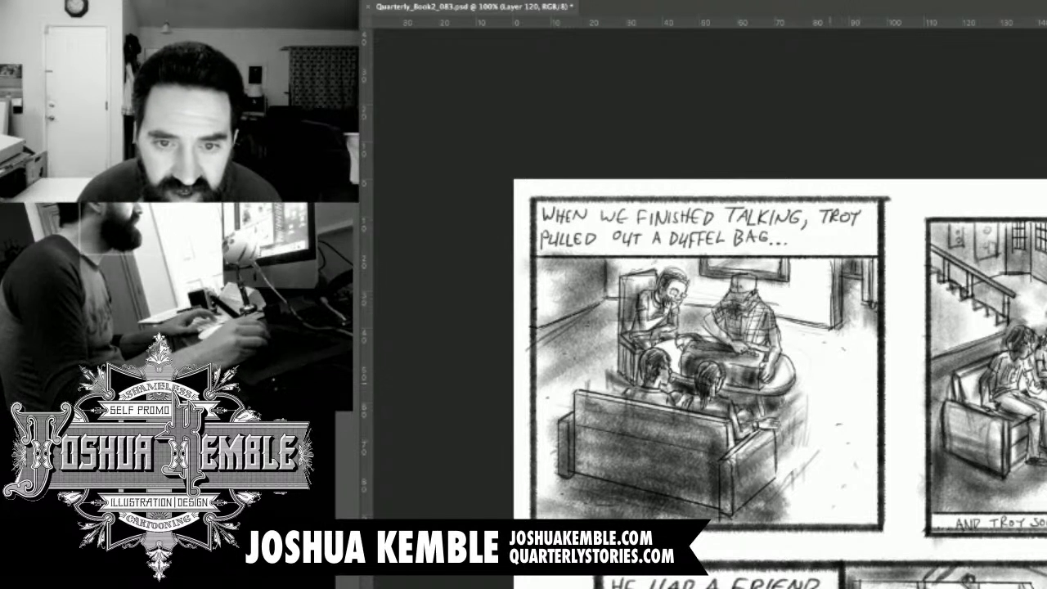
Sweep loose grey strokes across the open floor from the back wall down to the panel's lower corner.
mouse_move(779, 319)
mouse_down()
mouse_move(848, 347)
mouse_move(828, 333)
mouse_move(849, 334)
mouse_up()
mouse_move(786, 342)
mouse_down()
mouse_move(875, 350)
mouse_move(861, 395)
mouse_move(868, 408)
mouse_up()
drag(864, 357, 877, 471)
mouse_move(867, 391)
mouse_down()
mouse_move(881, 488)
mouse_move(821, 496)
mouse_up()
mouse_move(873, 488)
mouse_down()
mouse_move(797, 517)
mouse_move(815, 520)
mouse_up()
drag(876, 507, 813, 524)
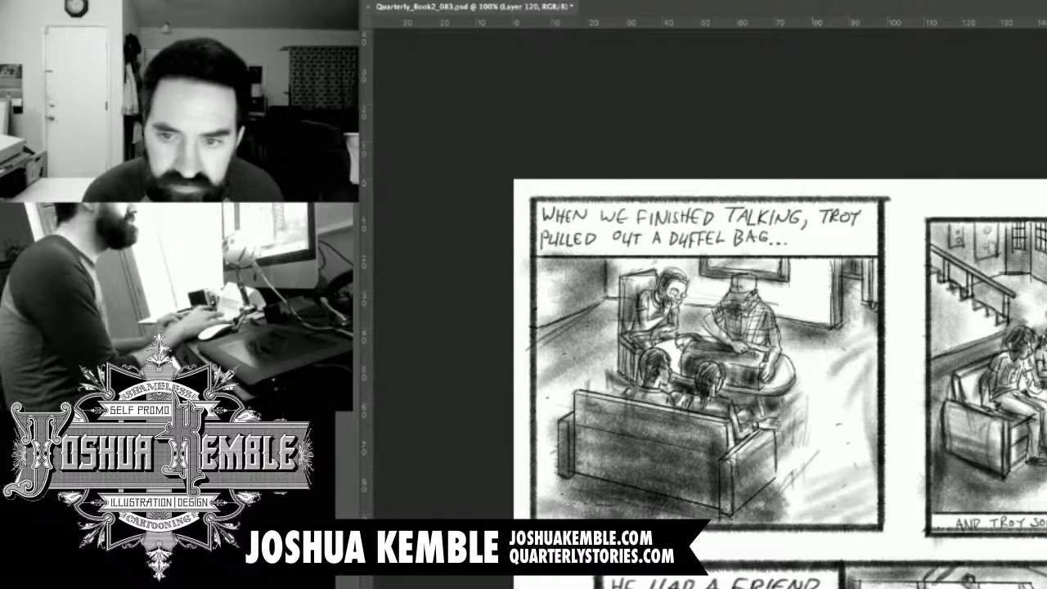
Clear the large TROY panel from the lower part of the page and save the file.
key(ctrl+minus)
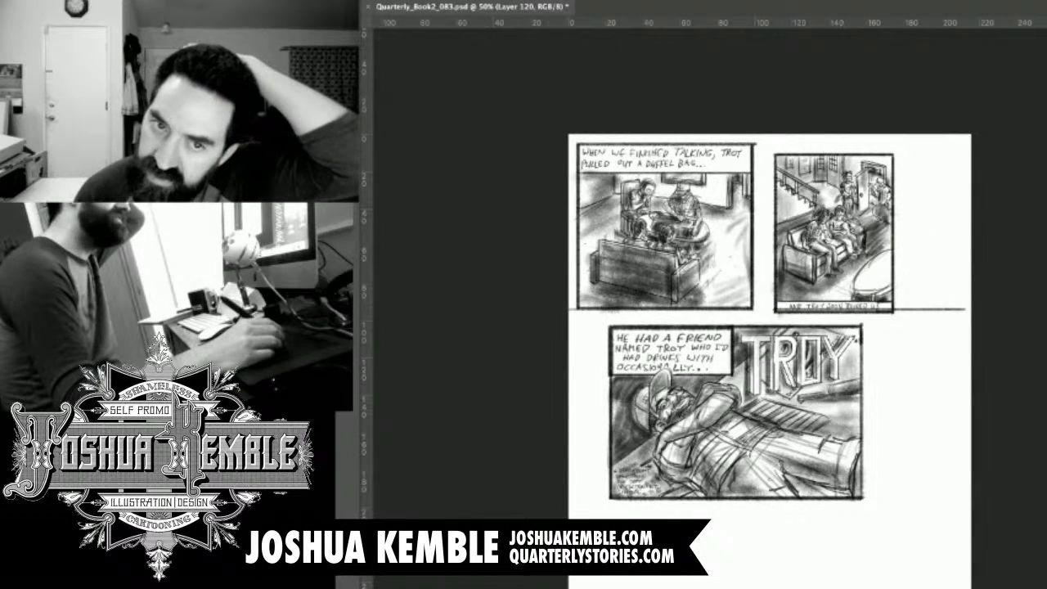
key(ctrl+t)
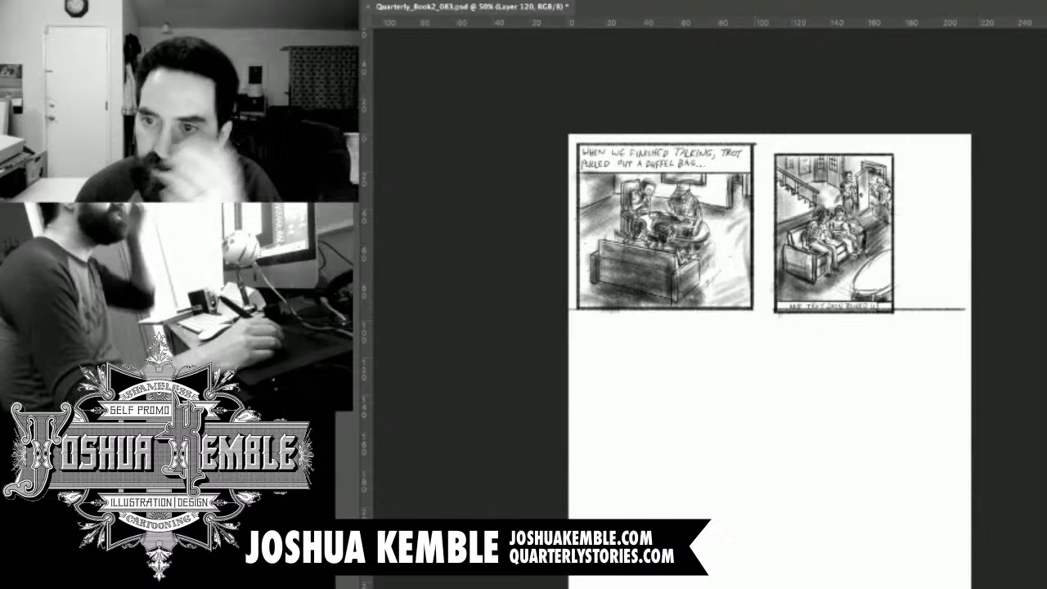
key(ctrl+z)
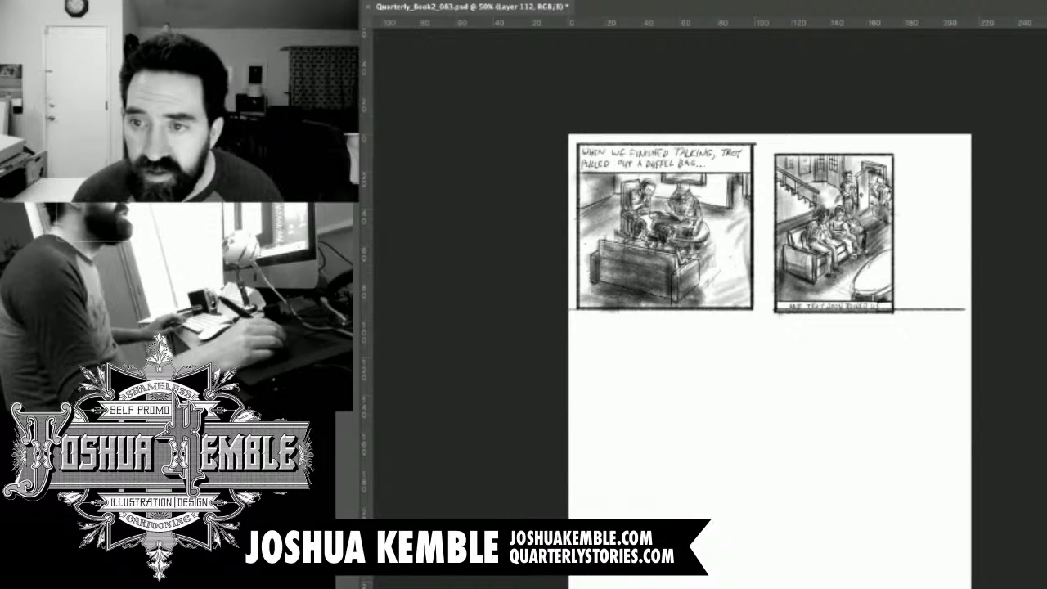
key(super+z)
key(super+z)
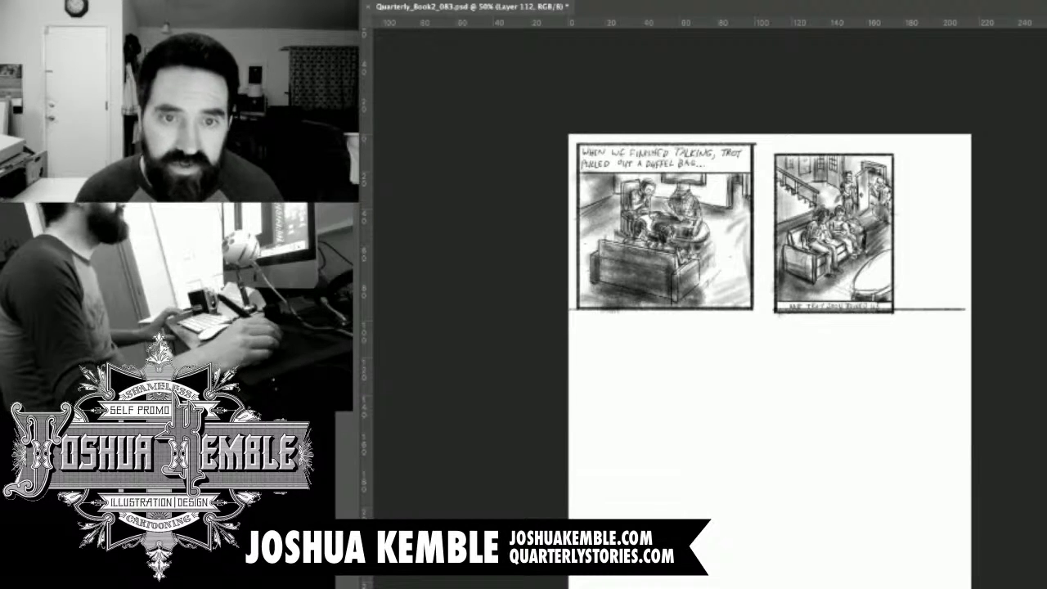
key(super+s)
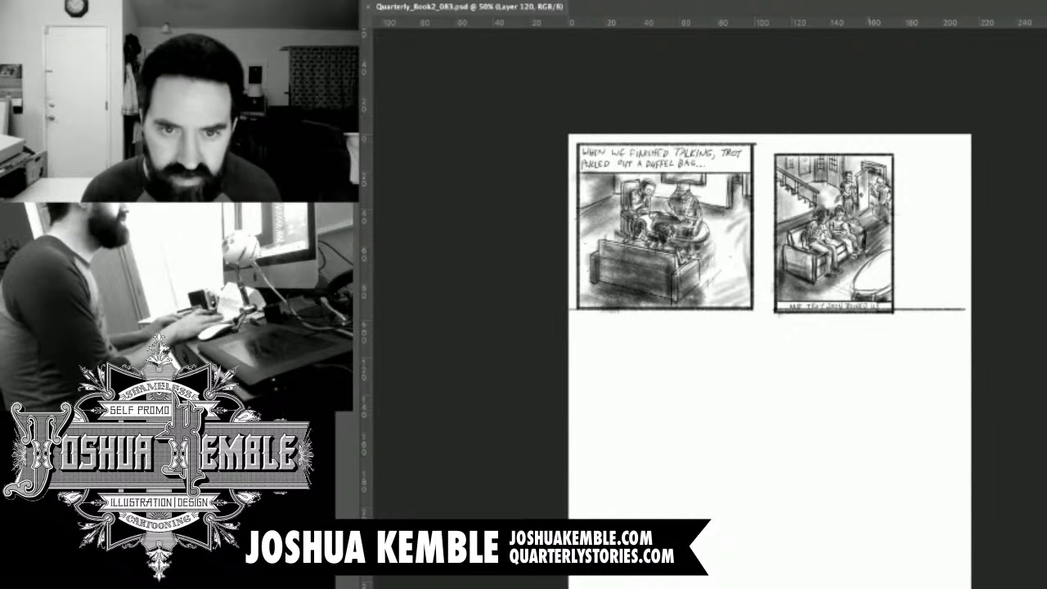
Clear the staircase panel beside the first panel and delete the leftover horizontal line beneath it.
key(super+minus)
key(super+plus)
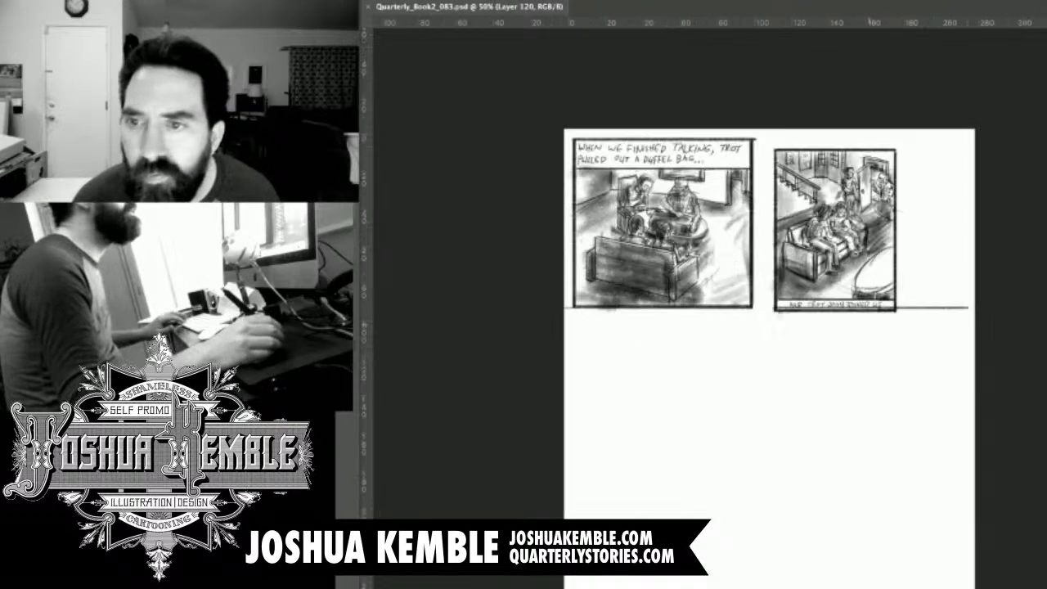
key(super+plus)
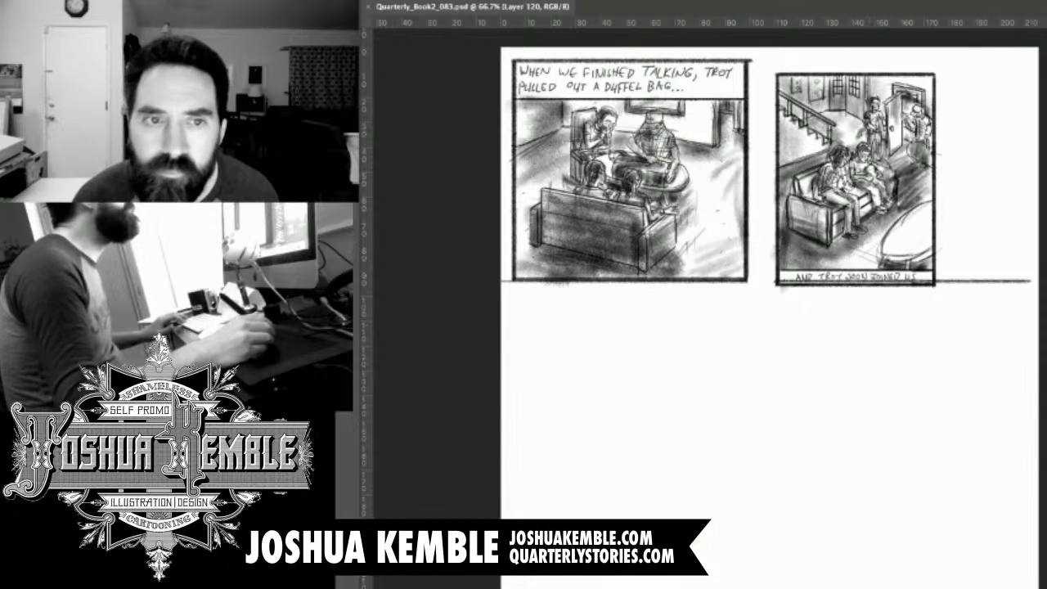
key(super+x)
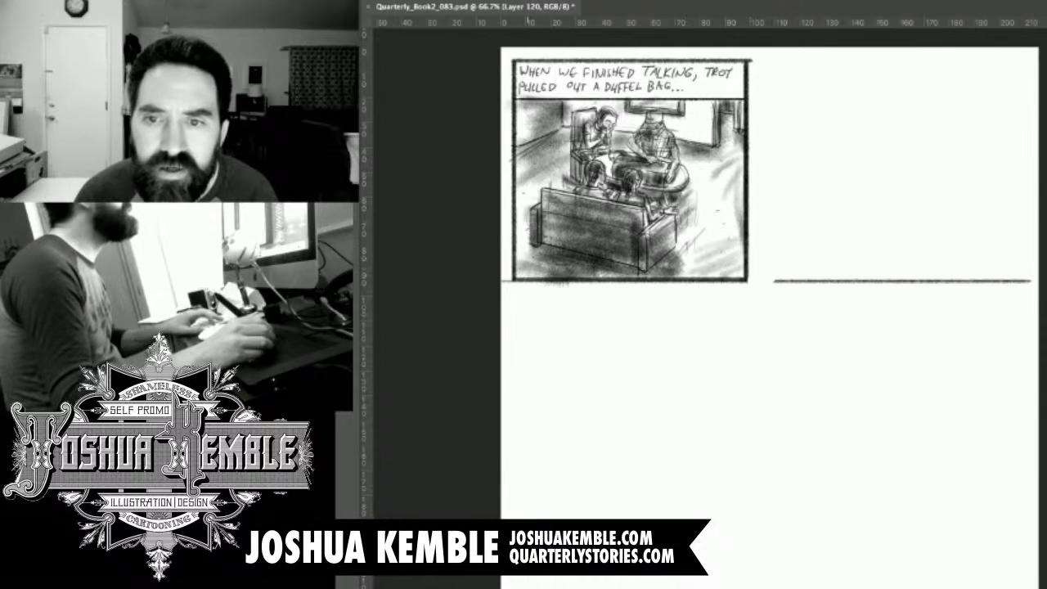
drag(769, 269, 1040, 310)
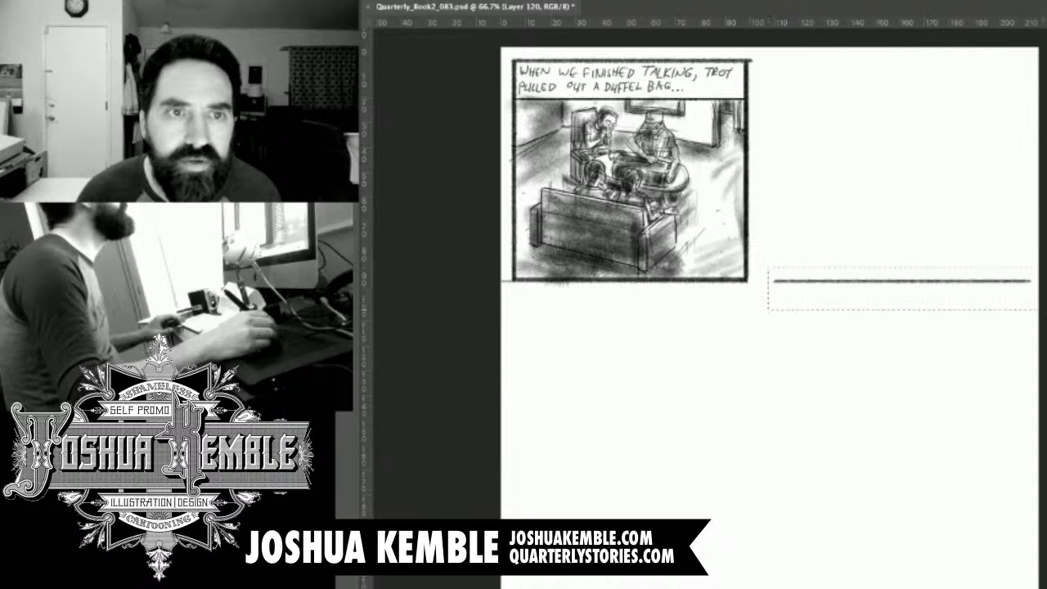
key(Delete)
key(super+d)
Duplicate the finished living-room panel into the empty space beside it, leaving a narrow gutter.
drag(503, 48, 798, 314)
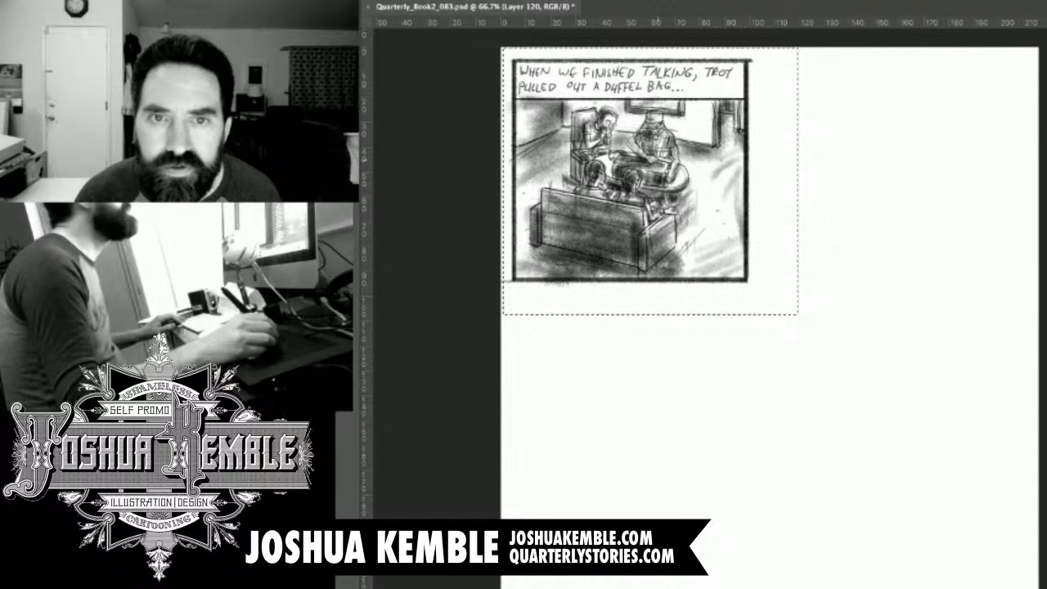
drag(682, 209, 927, 221)
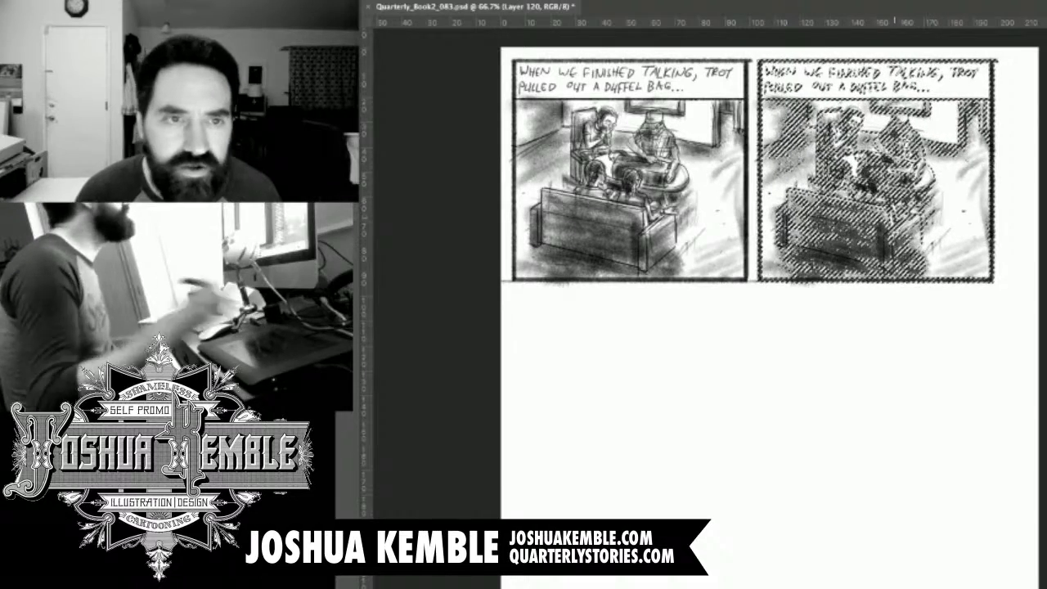
key(shift+Right)
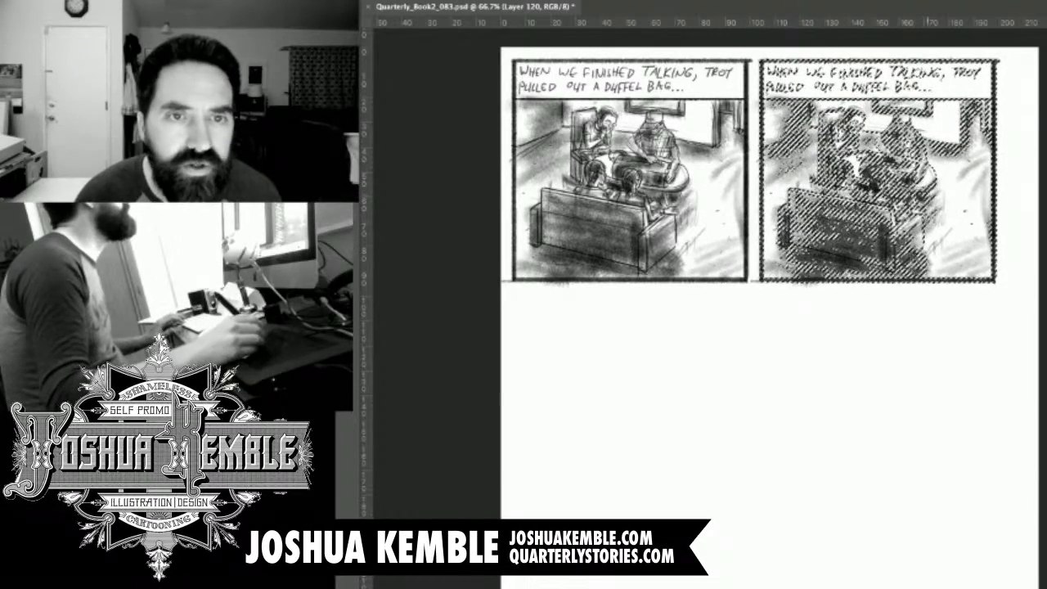
key(ctrl+d)
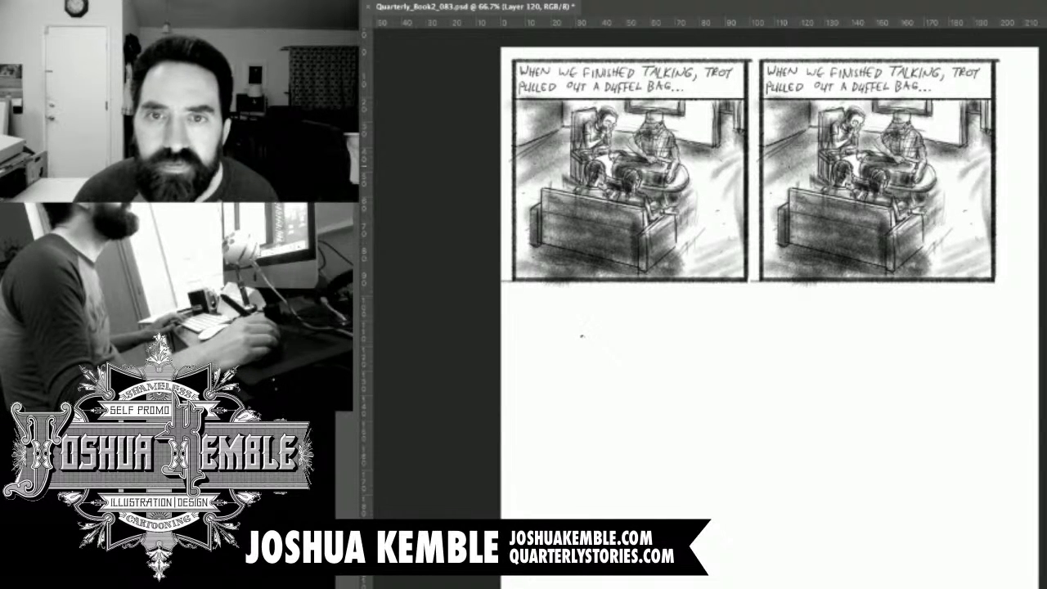
Stretch the two panels horizontally together to nearly fill the page width and save the file.
key(ctrl+a)
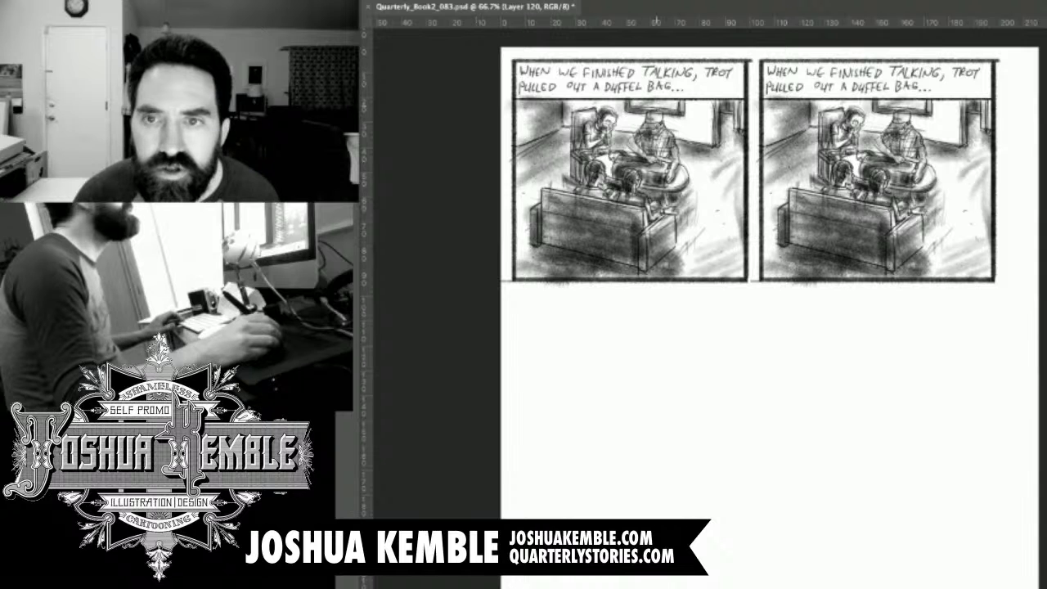
key(ctrl+t)
drag(1001, 173, 1030, 172)
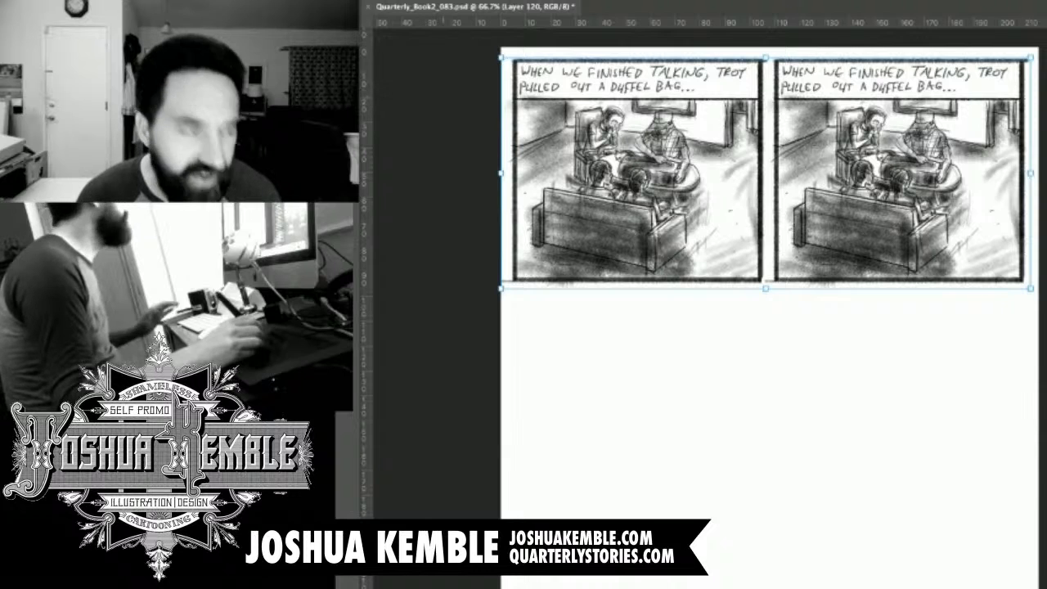
key(Return)
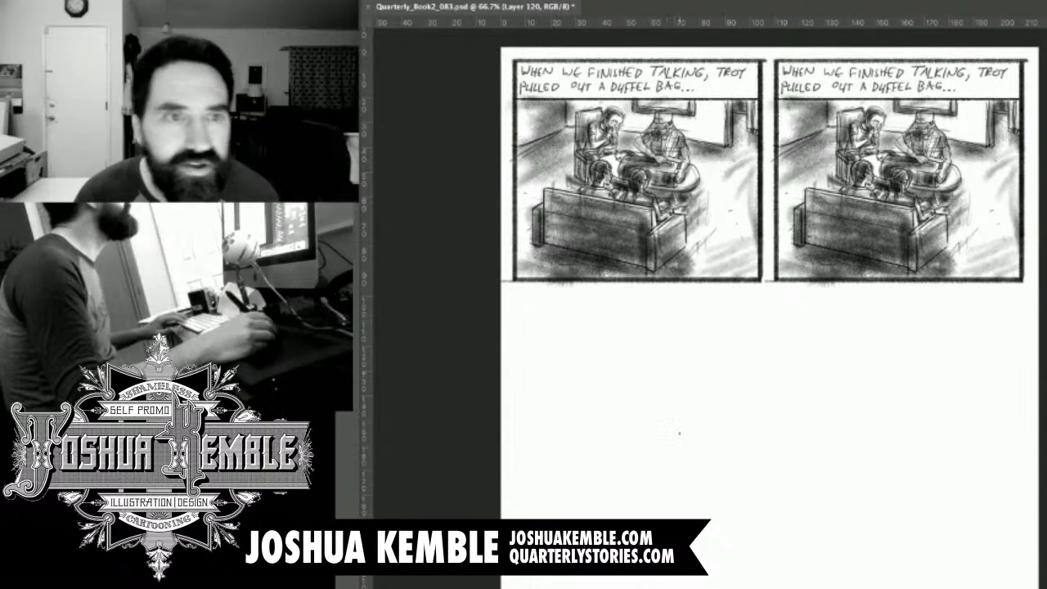
key(ctrl+s)
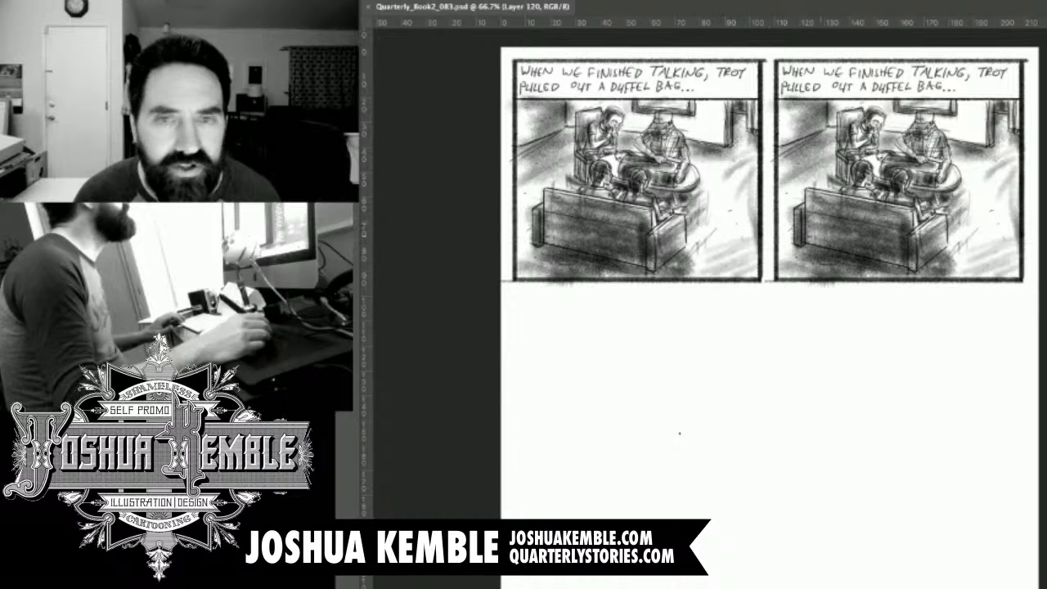
Nudge both panels slightly sideways to even out their page margins.
key(ctrl+a)
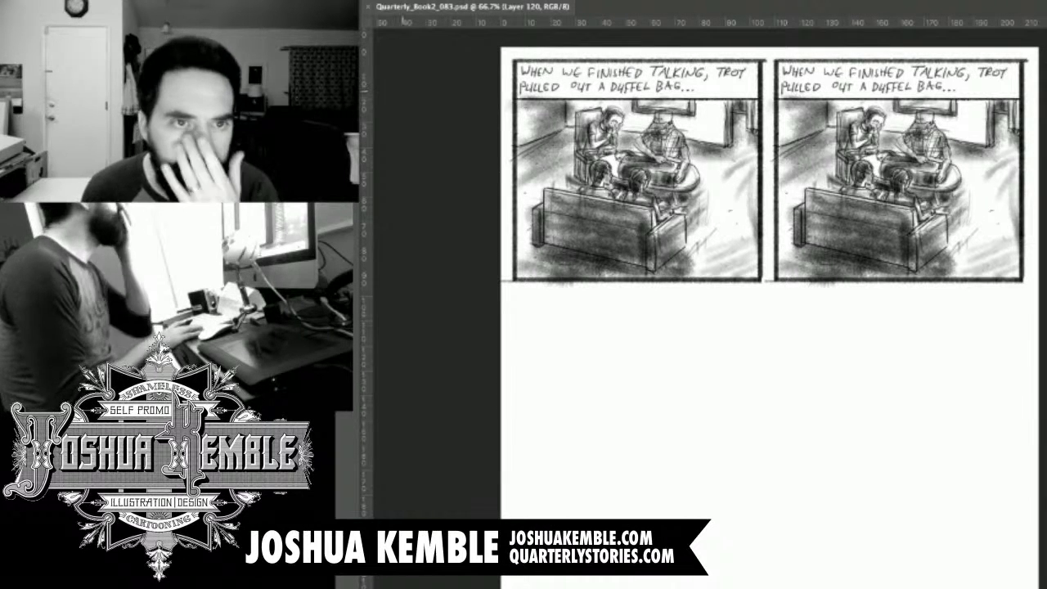
key(shift+Right)
key(shift+Left)
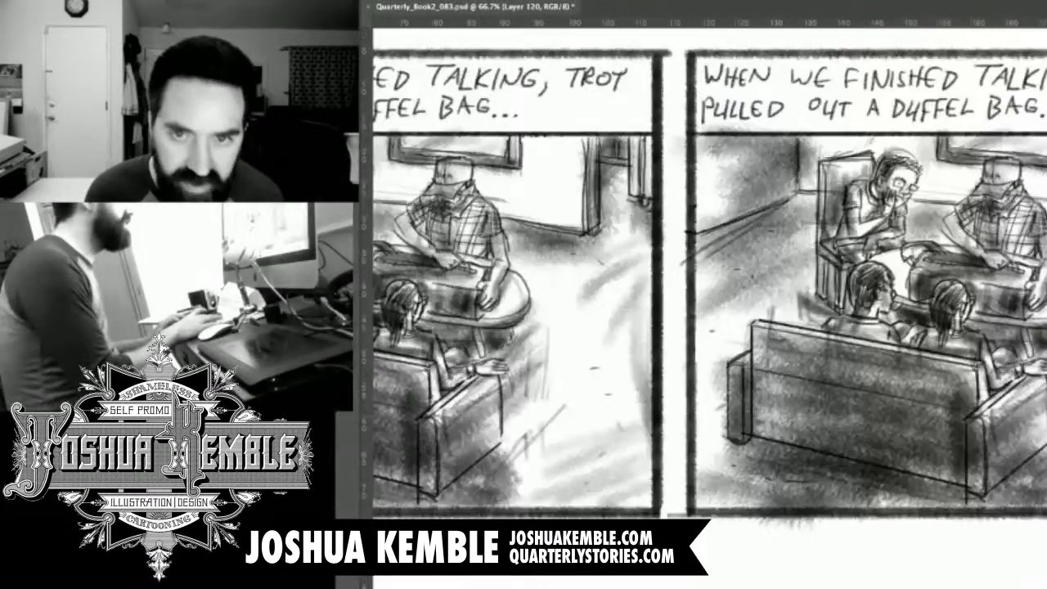
Erase the caption lettering from the duplicated panel, keeping its empty caption box, and save the file.
scroll(736, 311, up, 5)
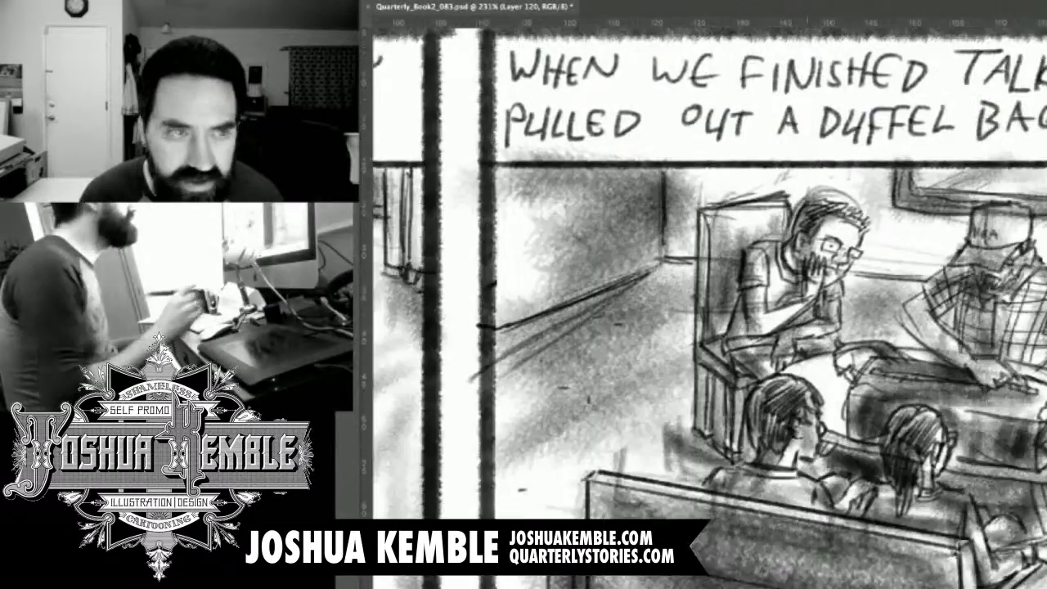
key(ctrl+1)
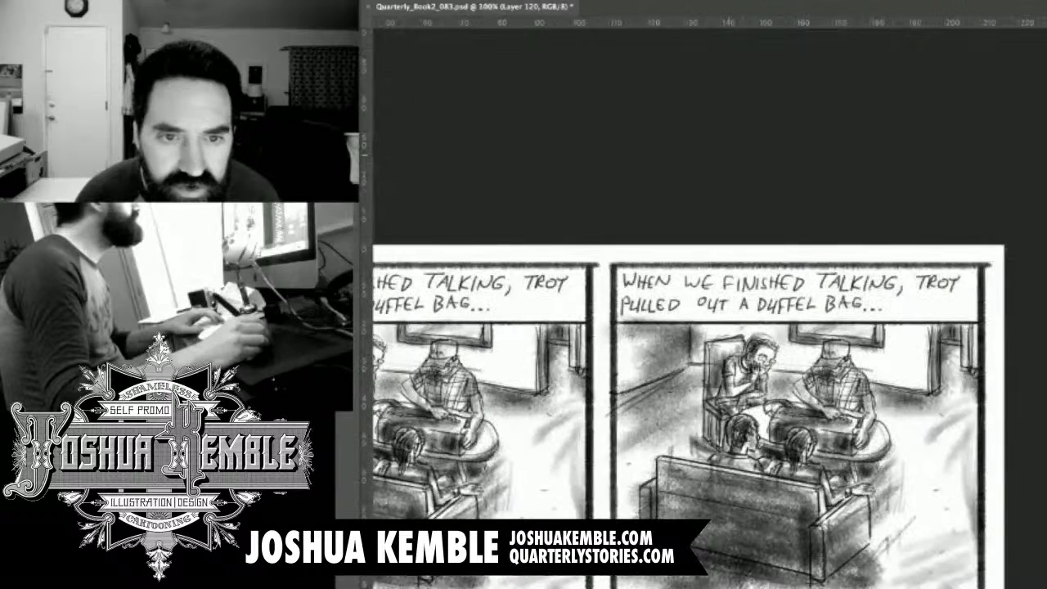
drag(619, 270, 969, 319)
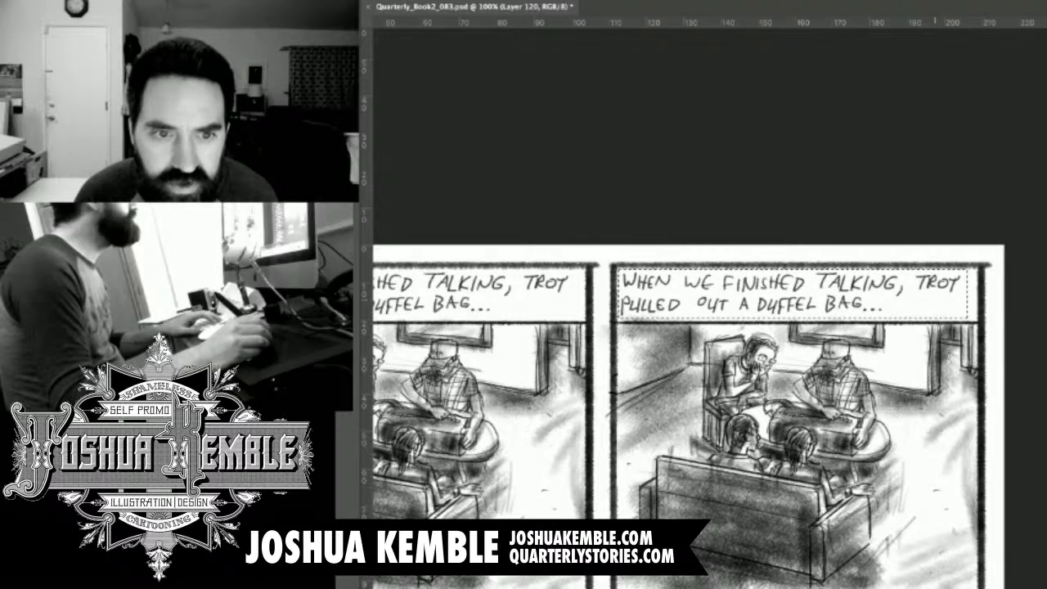
key(Delete)
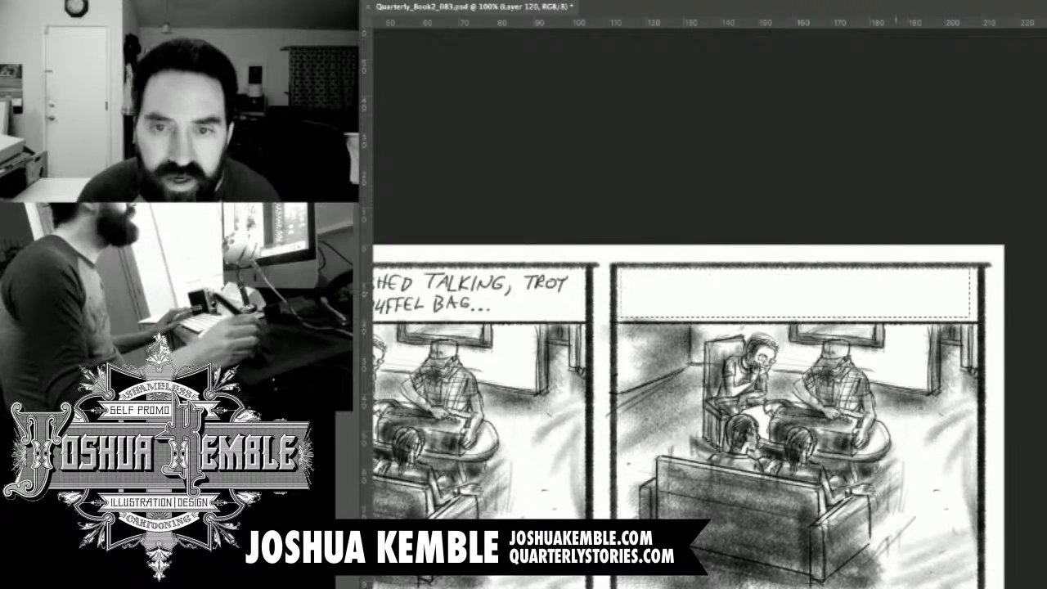
key(ctrl+d)
key(ctrl+s)
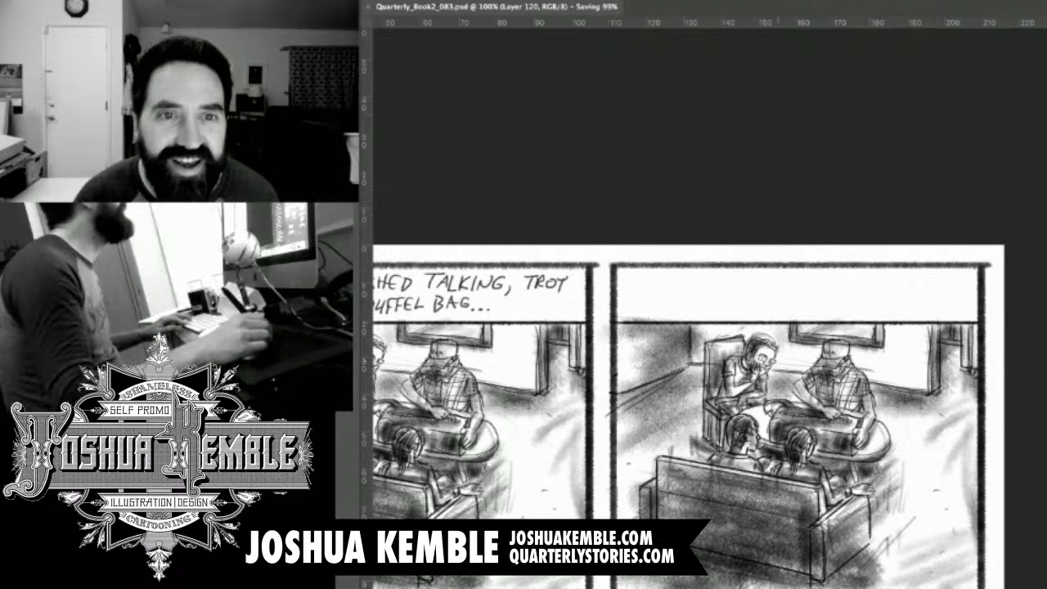
drag(778, 466, 958, 195)
drag(1015, 425, 488, 166)
drag(671, 57, 1036, 486)
drag(837, 135, 937, 135)
drag(760, 327, 737, 250)
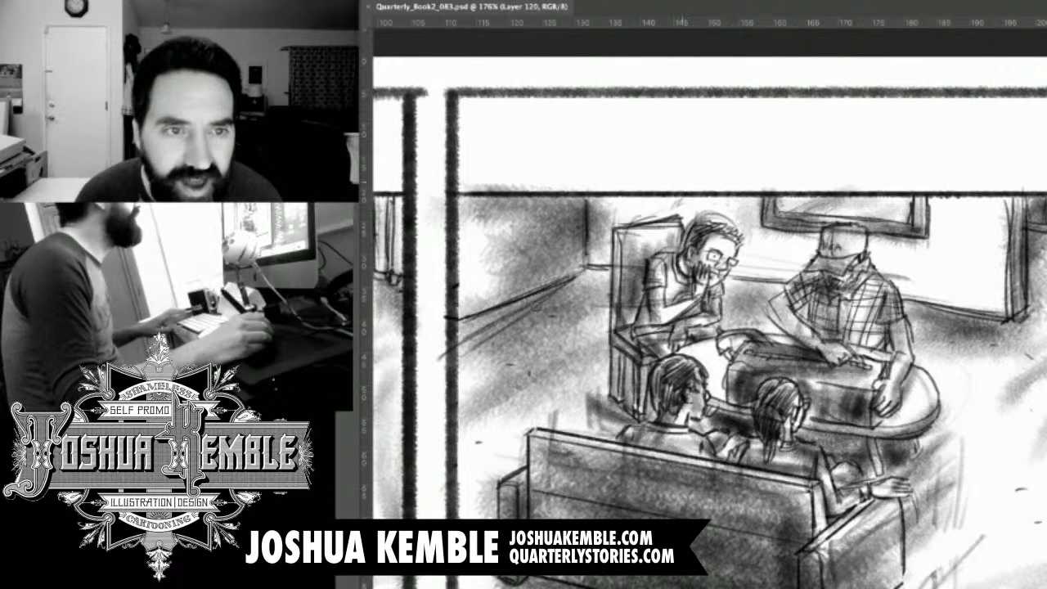
drag(704, 310, 756, 315)
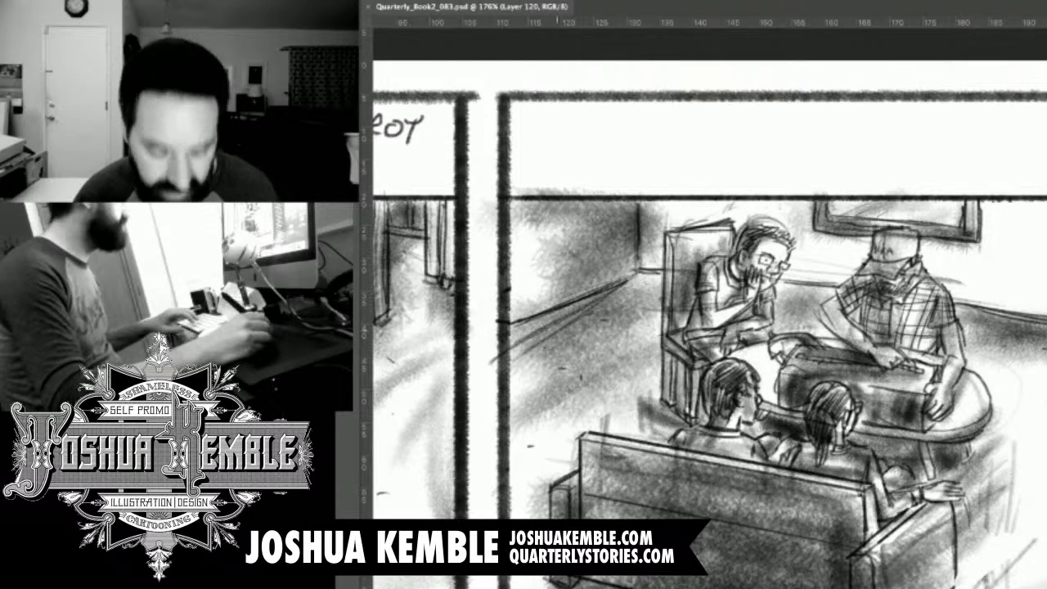
drag(627, 233, 606, 233)
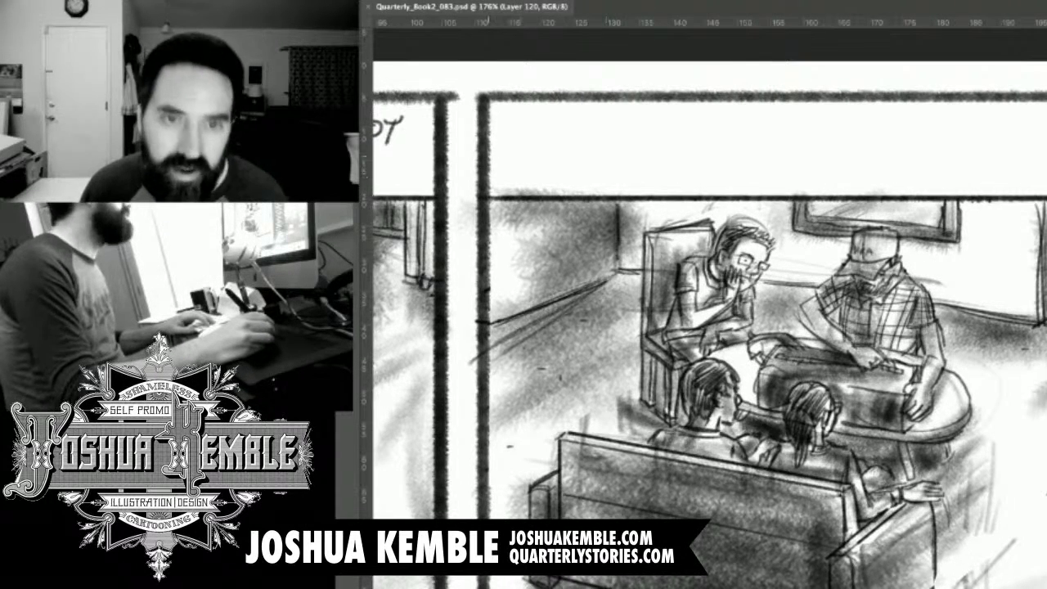
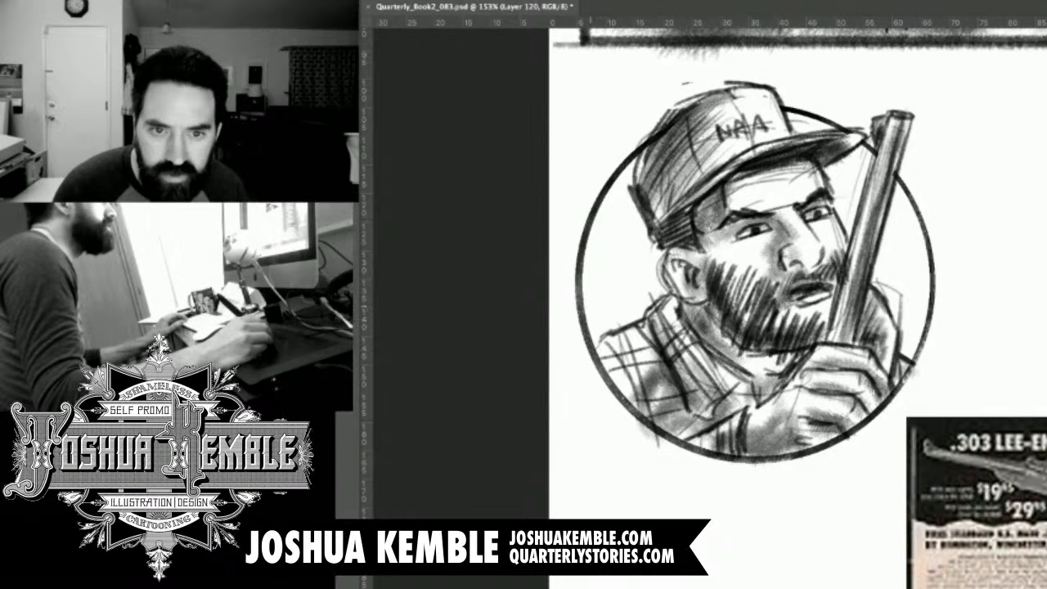
Sketch a window frame behind the man's cap in the circular portrait, hatching the pane and darkening the frame.
drag(580, 304, 640, 287)
drag(636, 204, 647, 293)
drag(622, 169, 621, 270)
drag(621, 249, 622, 269)
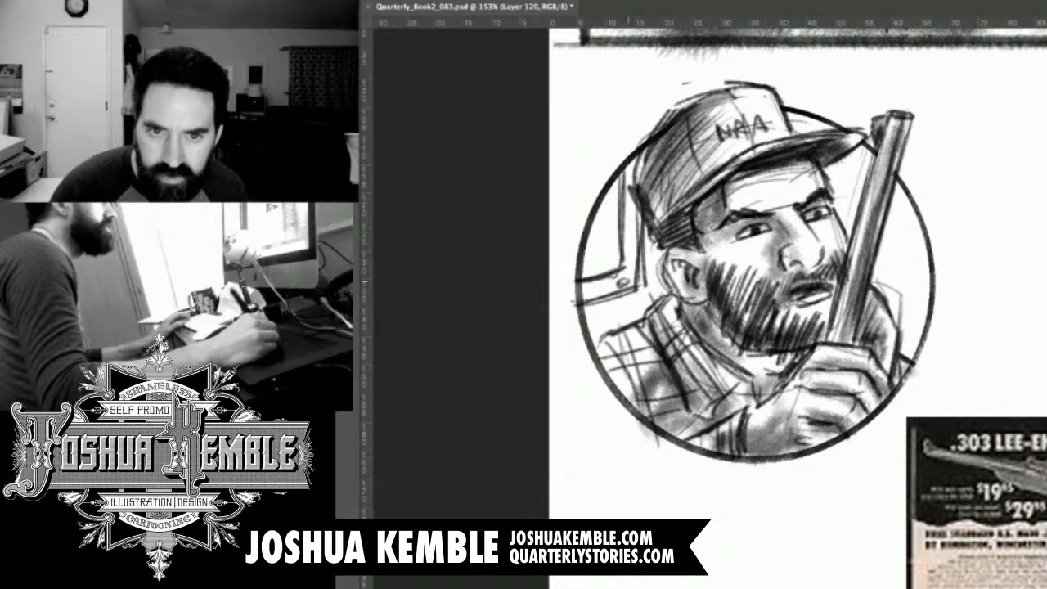
drag(576, 247, 613, 200)
drag(580, 268, 618, 216)
drag(586, 277, 620, 236)
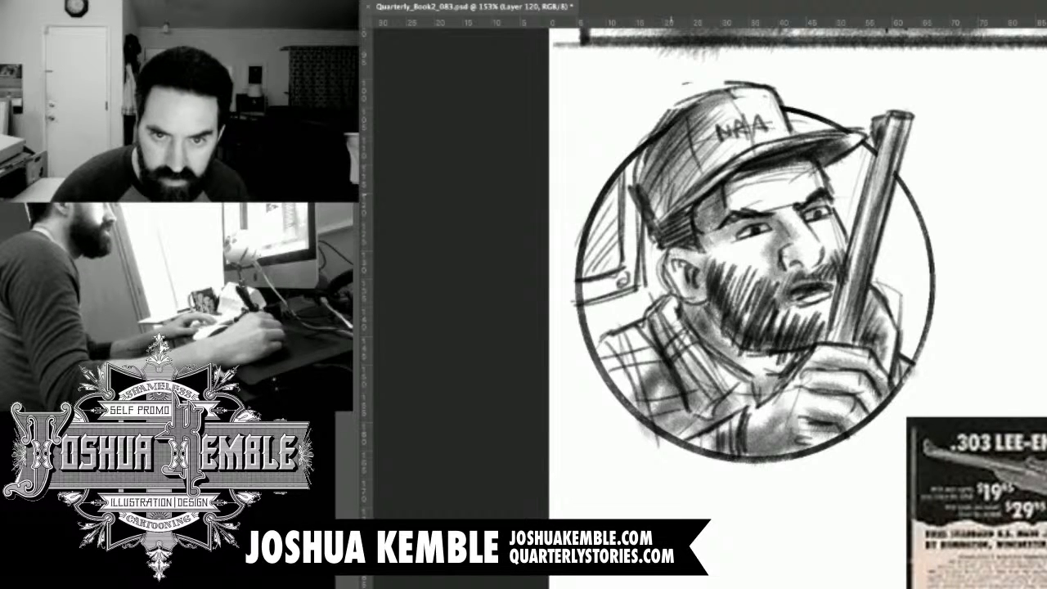
drag(635, 159, 627, 238)
mouse_move(640, 193)
mouse_down()
mouse_move(621, 285)
mouse_move(631, 275)
mouse_up()
drag(593, 305, 627, 282)
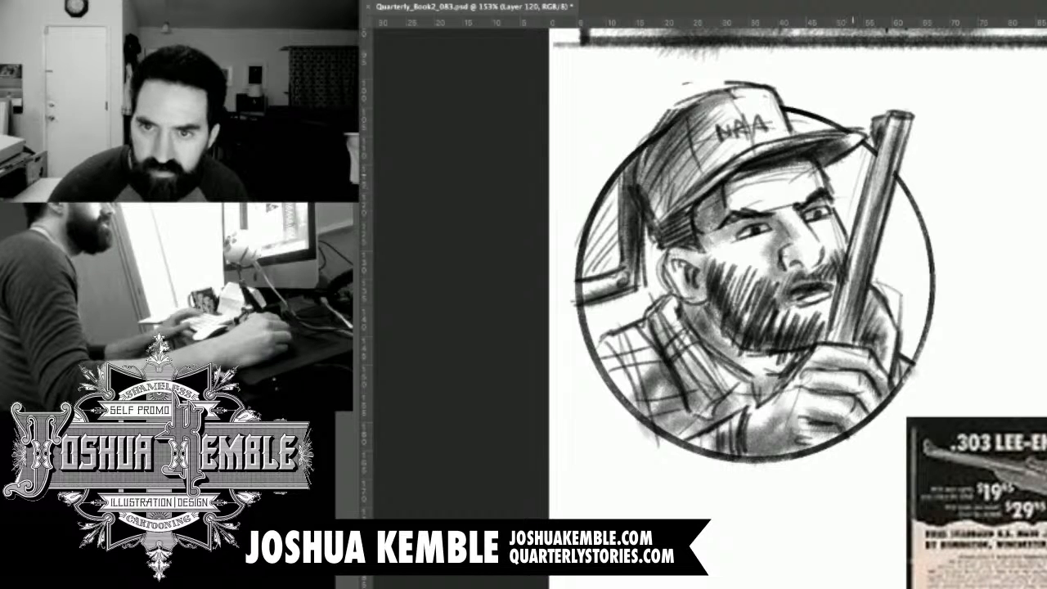
Draw the background frame lines and lower ledge on both sides of the rifle barrel, inside the portrait circle.
drag(844, 162, 844, 196)
drag(844, 157, 845, 216)
drag(844, 170, 845, 224)
drag(893, 306, 931, 292)
drag(911, 205, 902, 302)
drag(908, 235, 900, 314)
drag(901, 190, 890, 299)
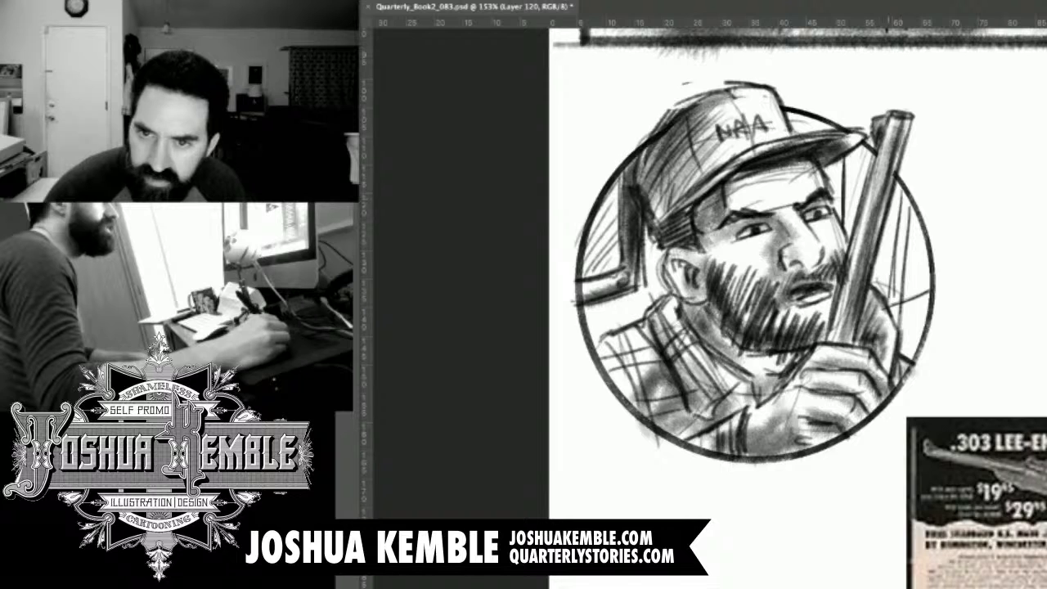
drag(899, 209, 893, 284)
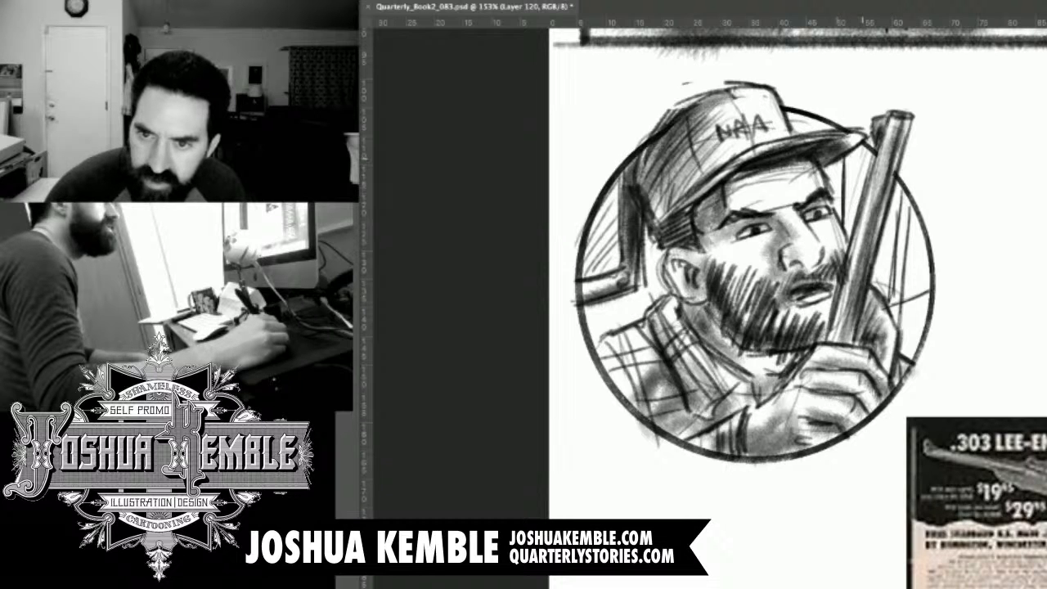
drag(889, 219, 880, 268)
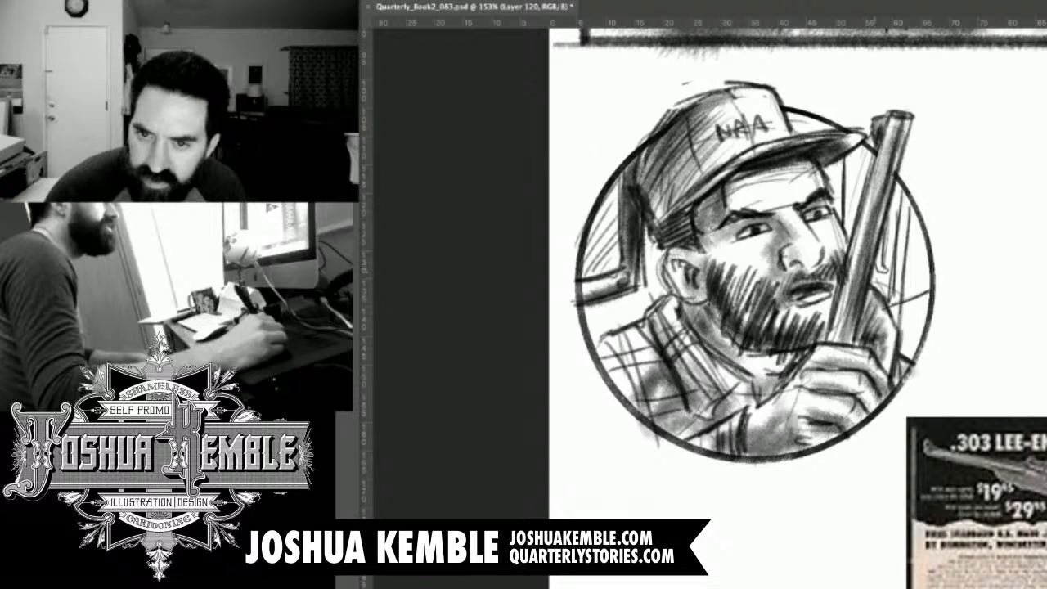
drag(888, 305, 930, 293)
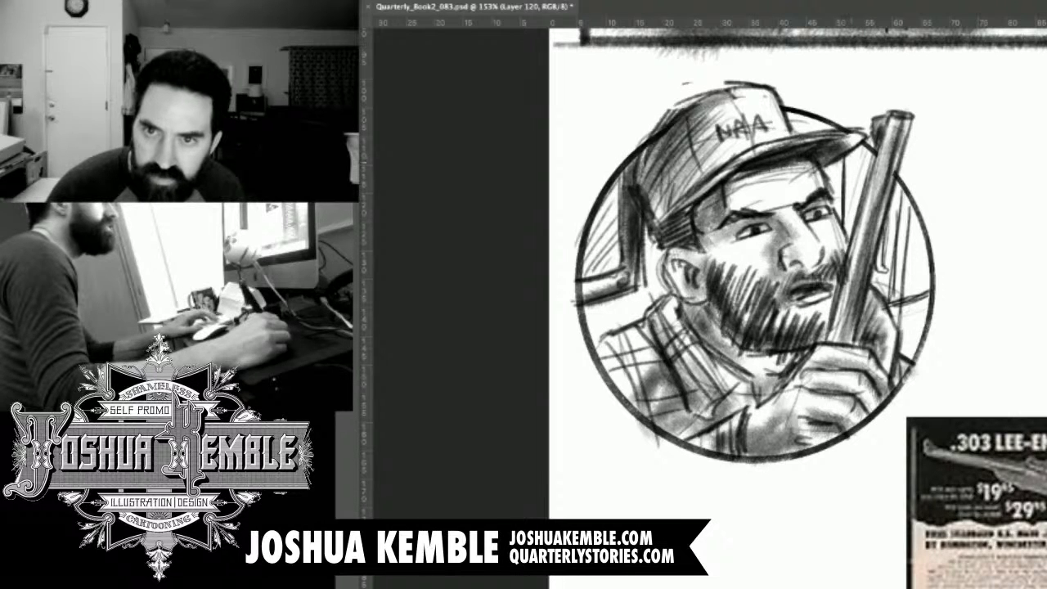
Shade the background around the rifle barrel and above the man's shoulder, and save the file.
mouse_move(849, 157)
mouse_down()
mouse_move(850, 241)
mouse_move(887, 270)
mouse_up()
drag(898, 184, 885, 262)
drag(903, 211, 900, 312)
drag(917, 272, 909, 292)
mouse_move(926, 266)
mouse_down()
mouse_move(918, 301)
mouse_move(889, 326)
mouse_move(895, 335)
mouse_up()
drag(874, 266, 887, 297)
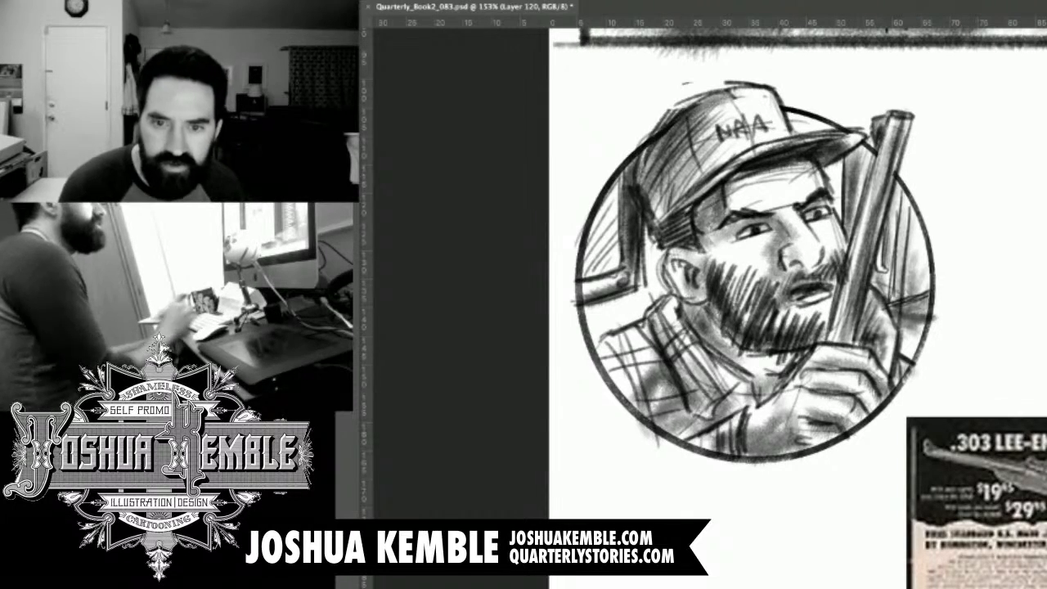
key(ctrl+minus)
key(ctrl+minus)
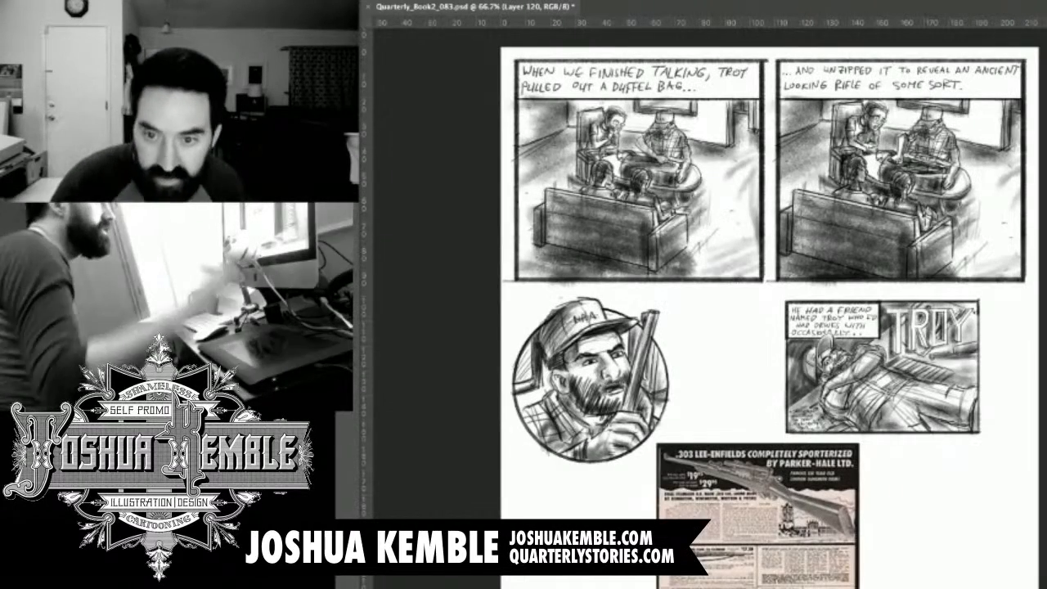
key(ctrl+s)
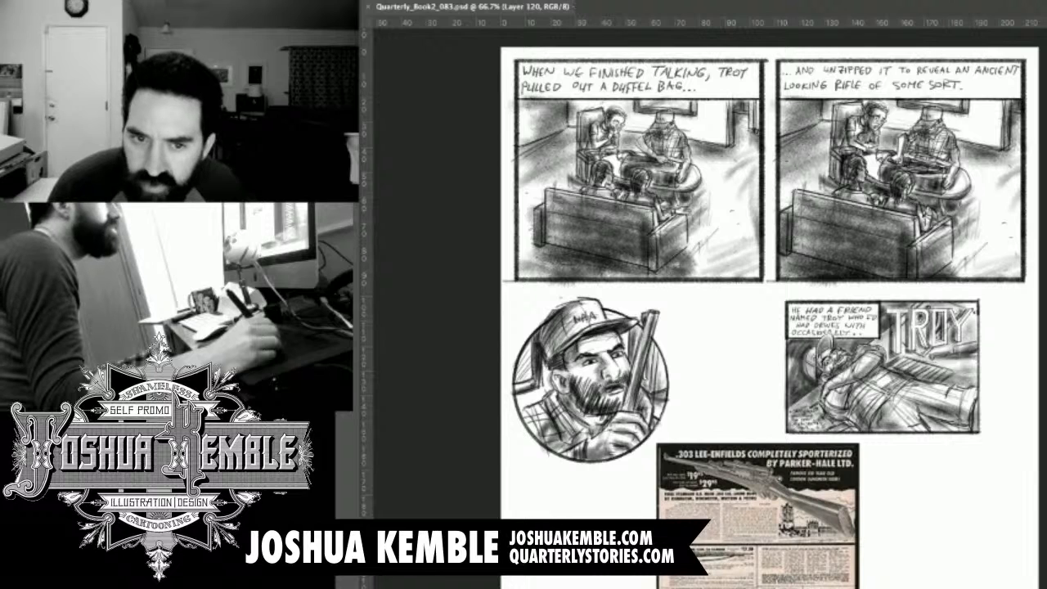
Remove the TROY reference panel from view beside the circular portrait.
key(ctrl+a)
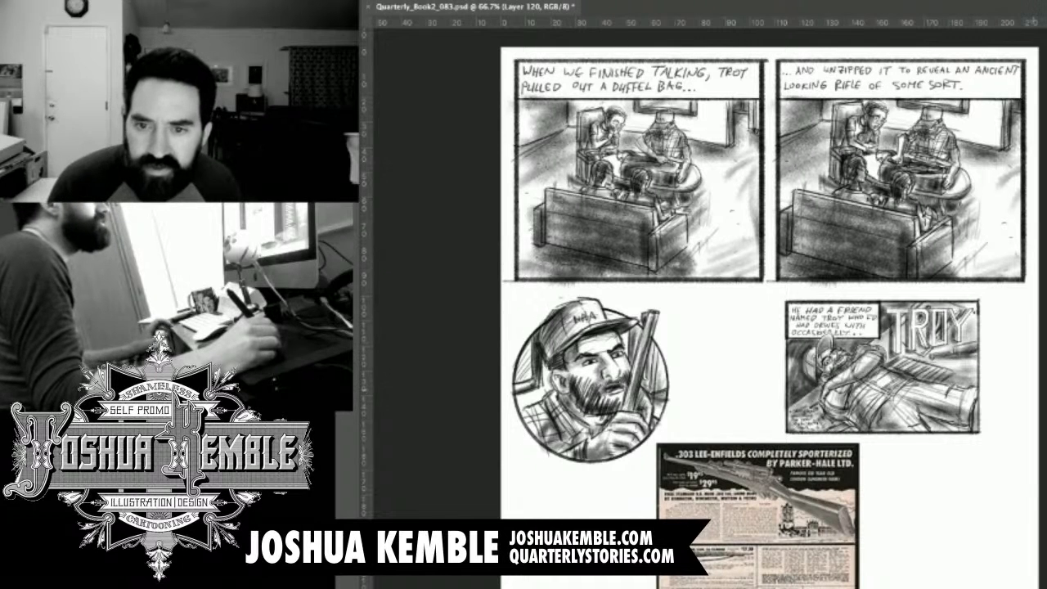
key(ctrl+comma)
key(ctrl+comma)
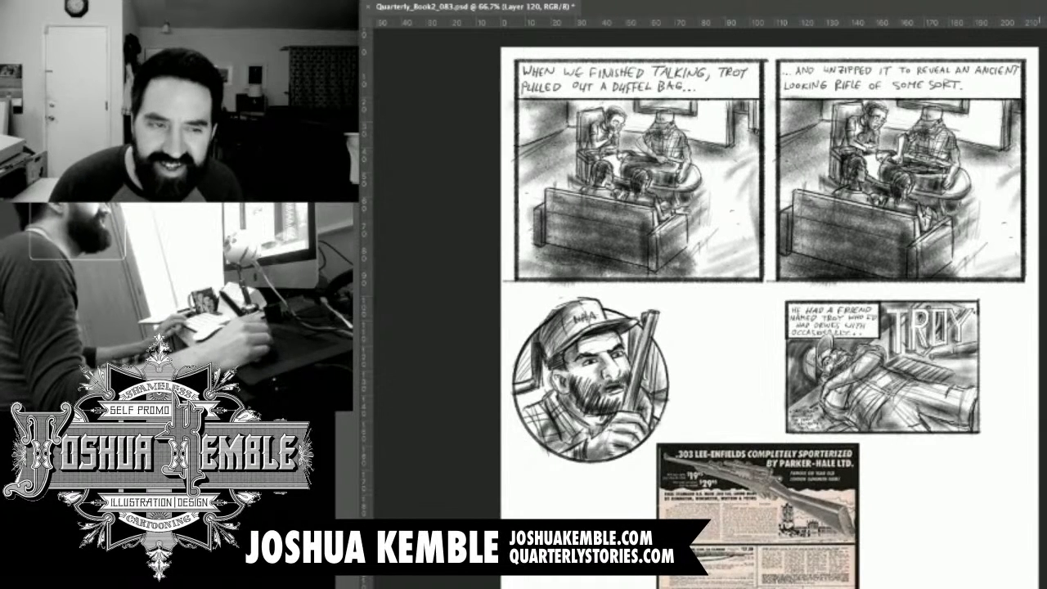
key(ctrl+comma)
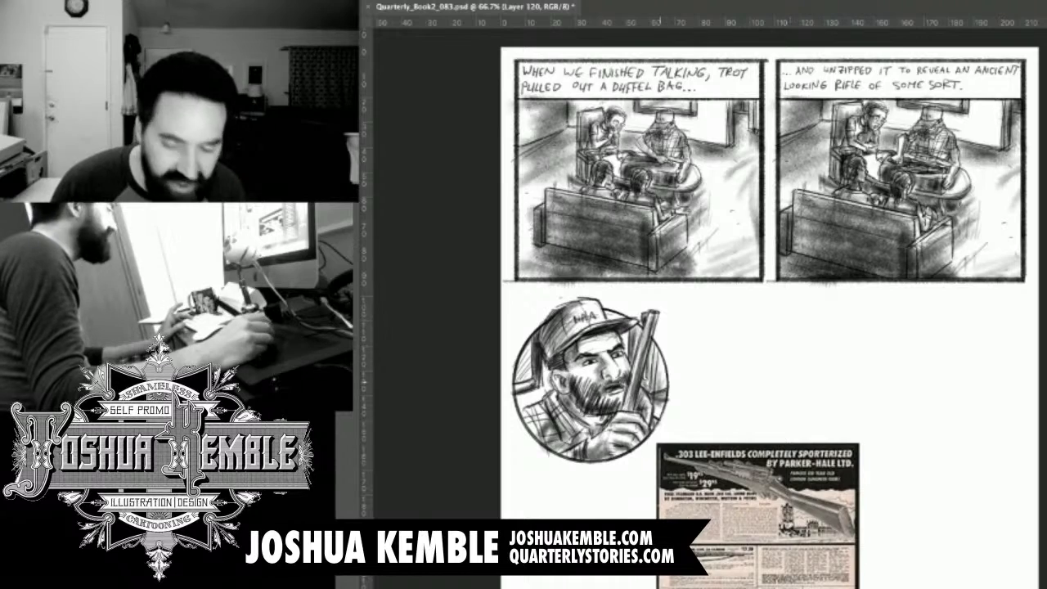
Draw oval eyeglasses with a temple arm on the man in the circular portrait and save the file.
drag(603, 398, 683, 397)
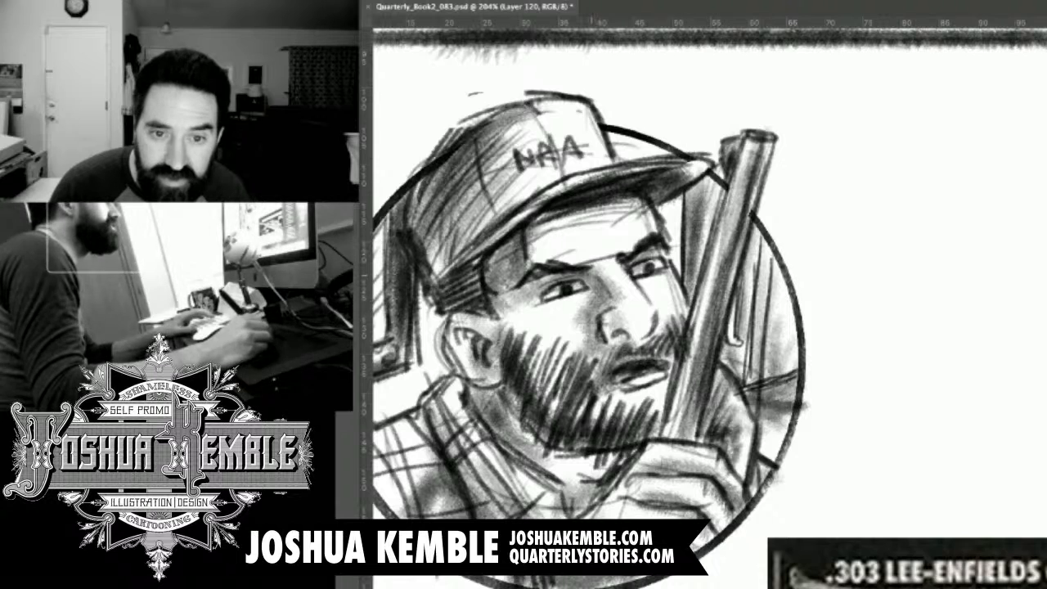
mouse_move(563, 278)
mouse_down()
mouse_move(546, 329)
mouse_move(598, 298)
mouse_move(592, 272)
mouse_move(684, 271)
mouse_move(633, 260)
mouse_move(686, 268)
mouse_up()
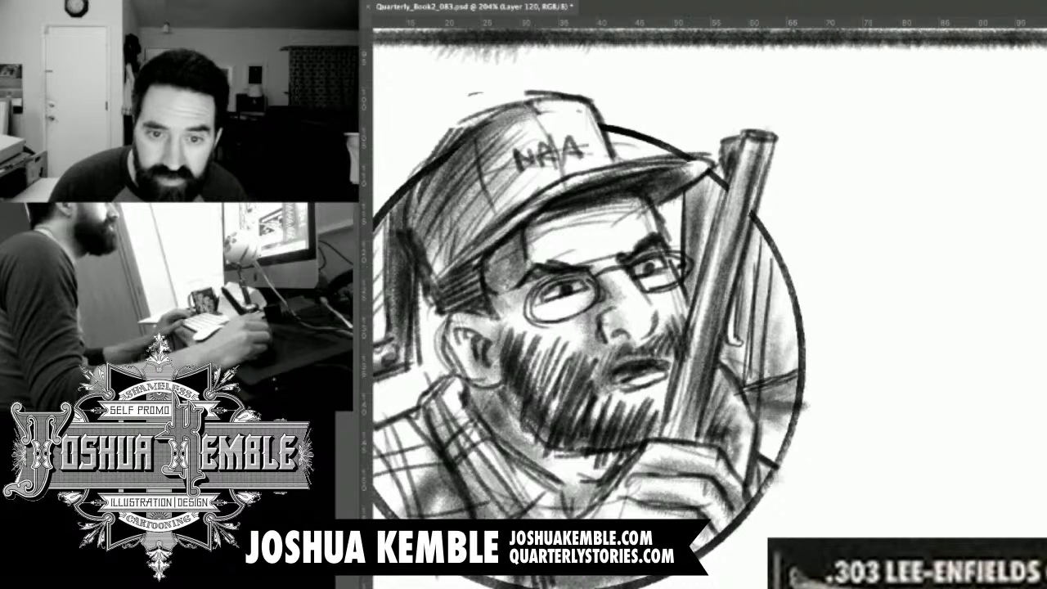
mouse_move(530, 309)
mouse_down()
mouse_move(475, 318)
mouse_move(489, 319)
mouse_up()
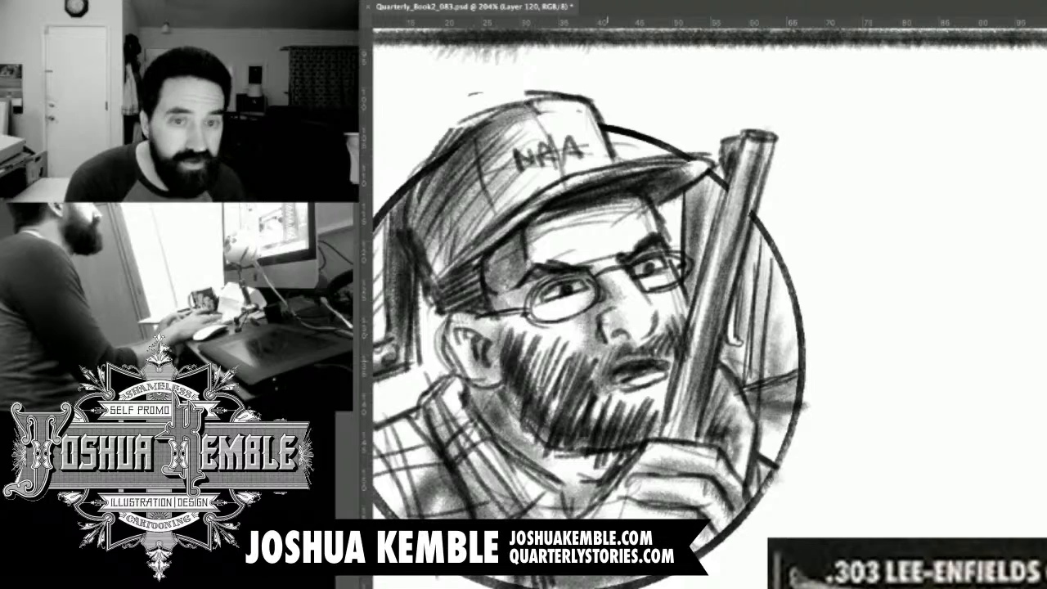
key(super+minus)
key(super+minus)
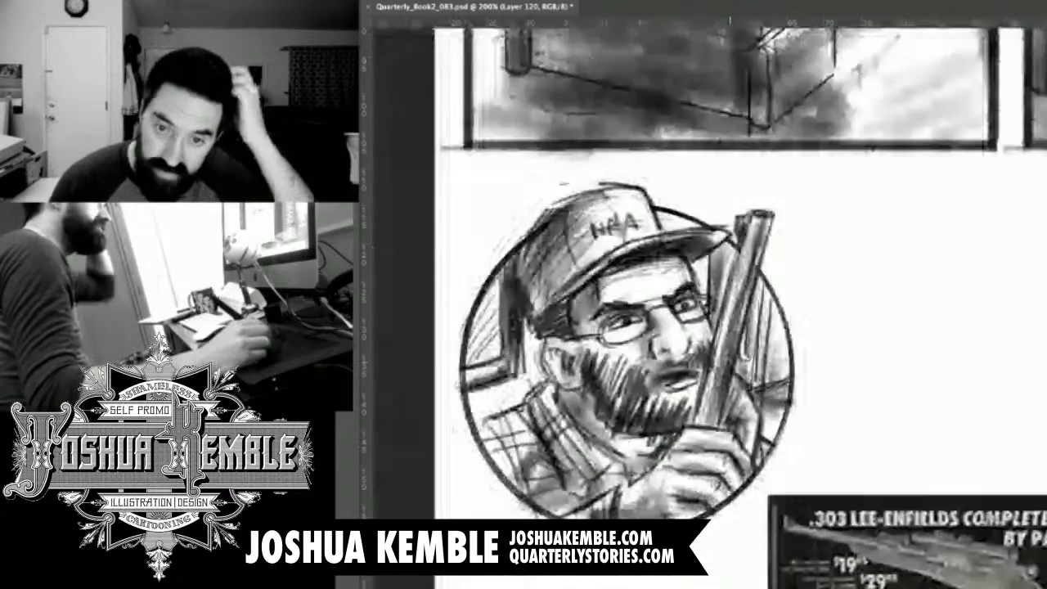
key(super+minus)
key(super+minus)
key(super+s)
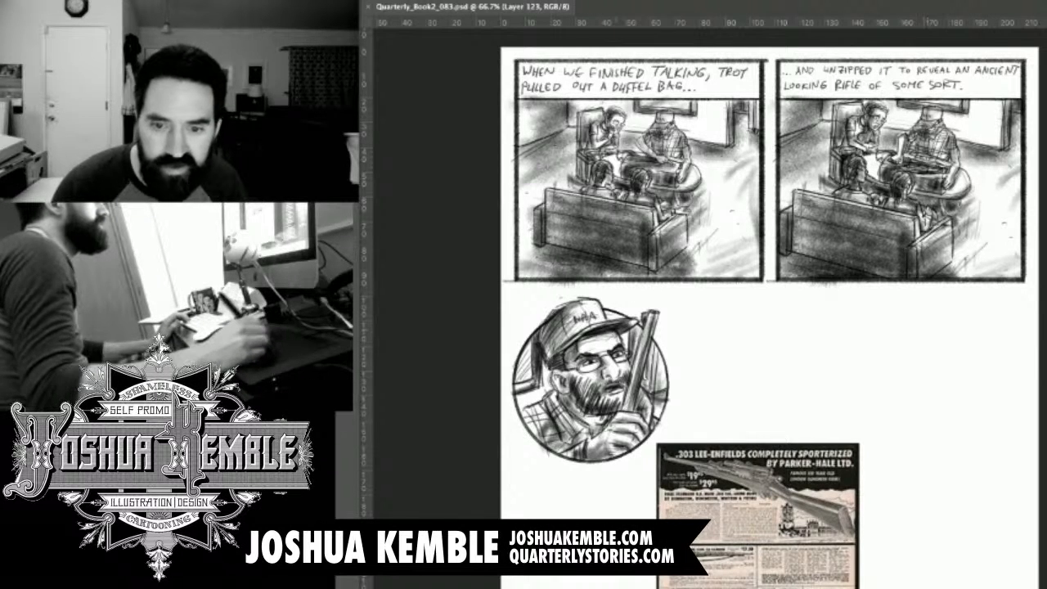
Move the rifle advertisement lower on the page and shift the circular portrait slightly closer to the first panel.
drag(758, 508, 735, 571)
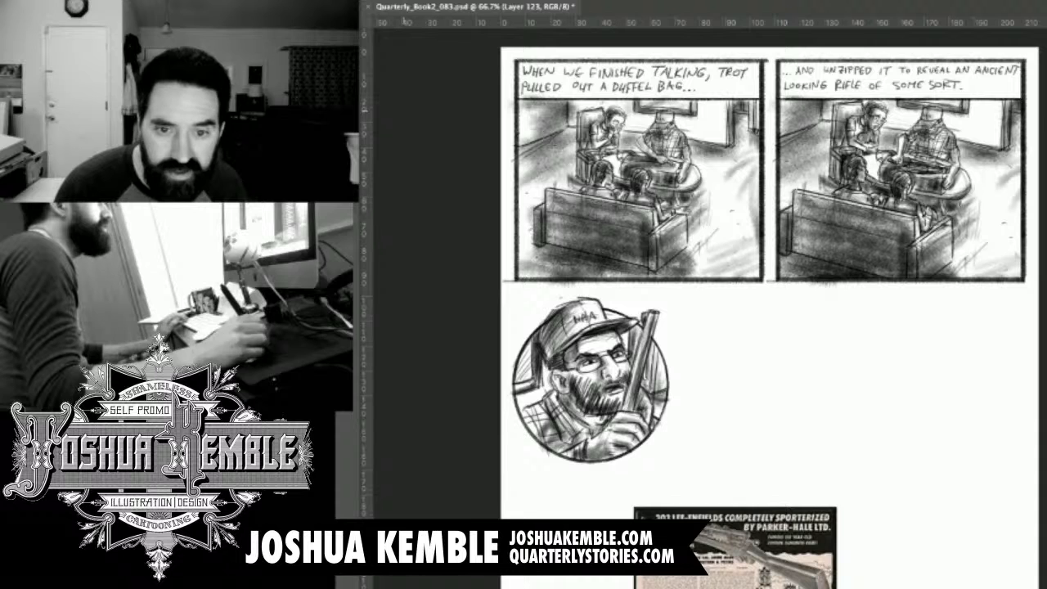
drag(506, 292, 721, 474)
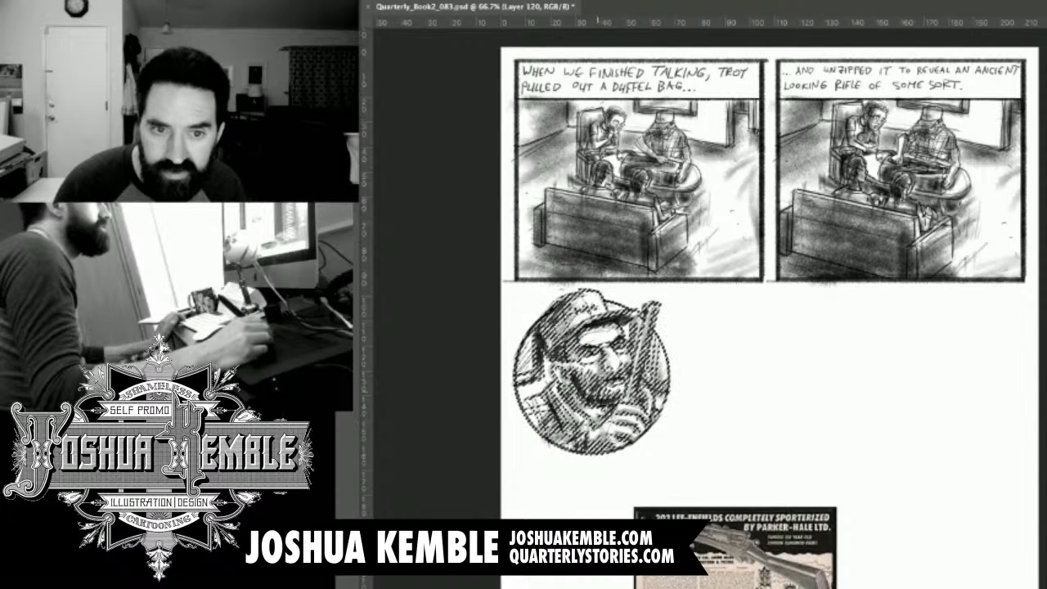
drag(604, 390, 599, 320)
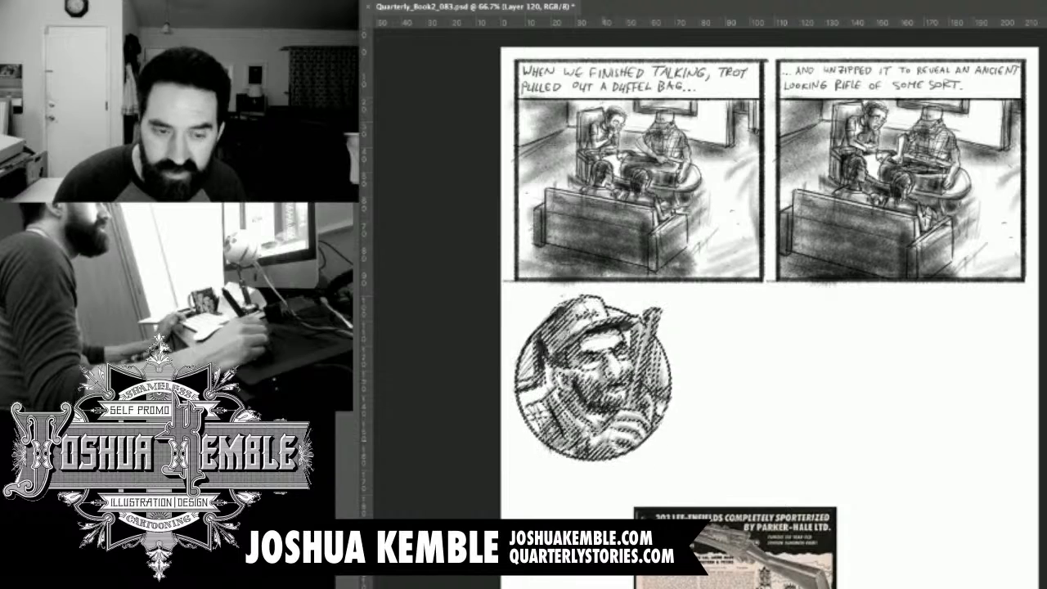
drag(605, 439, 606, 445)
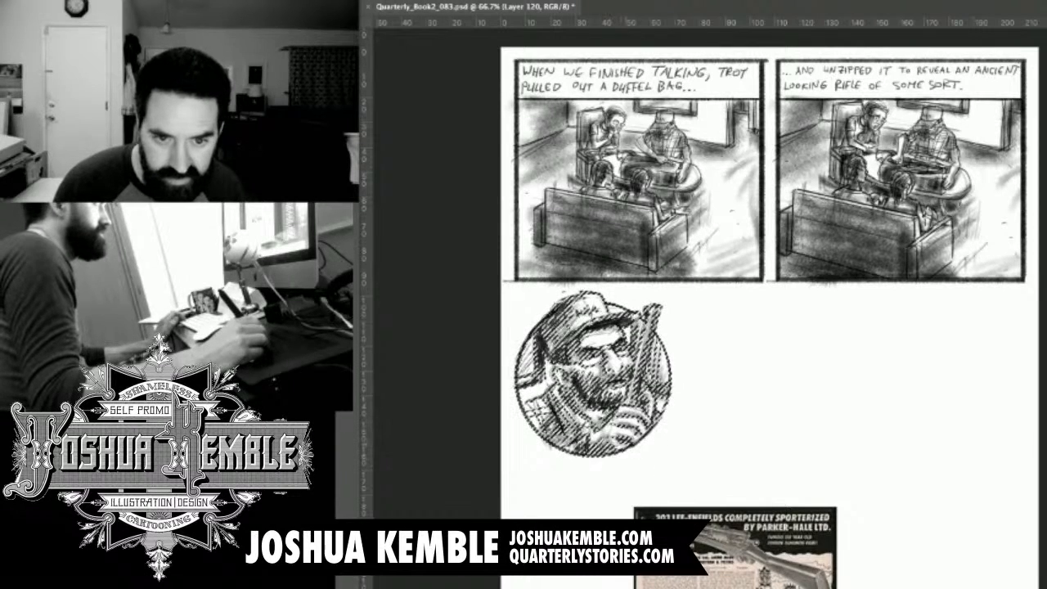
Enlarge the circular portrait slightly, keeping its outer edge aligned with the first panel.
drag(679, 469, 686, 473)
key(Return)
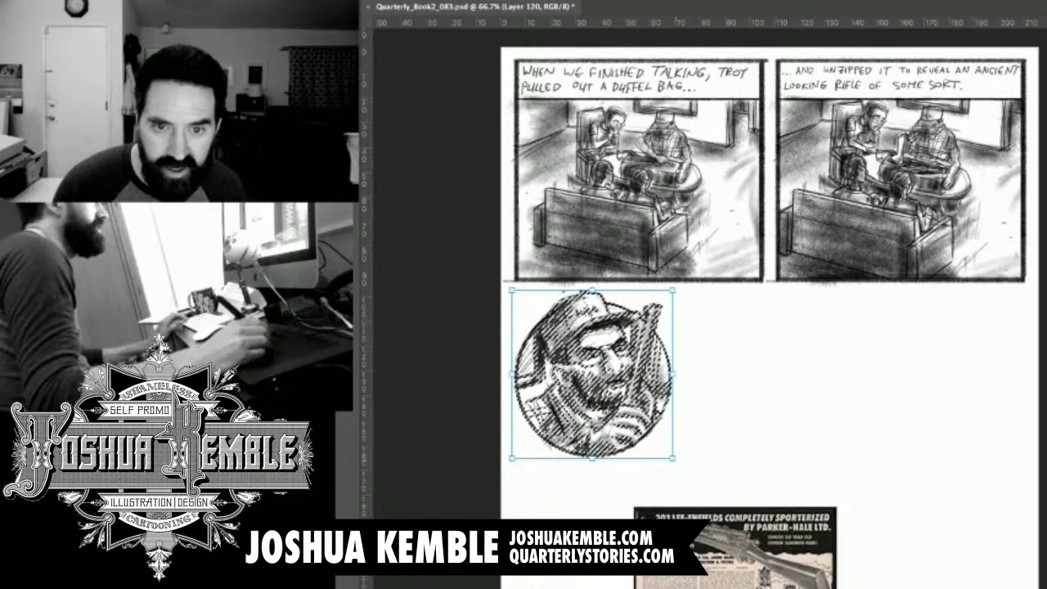
drag(685, 466, 687, 472)
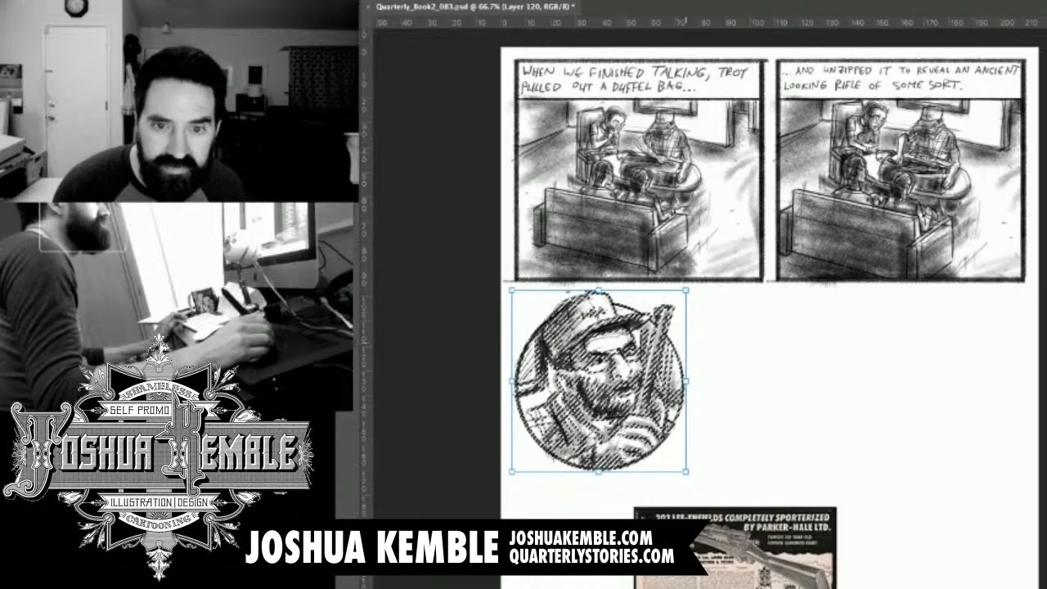
key(Return)
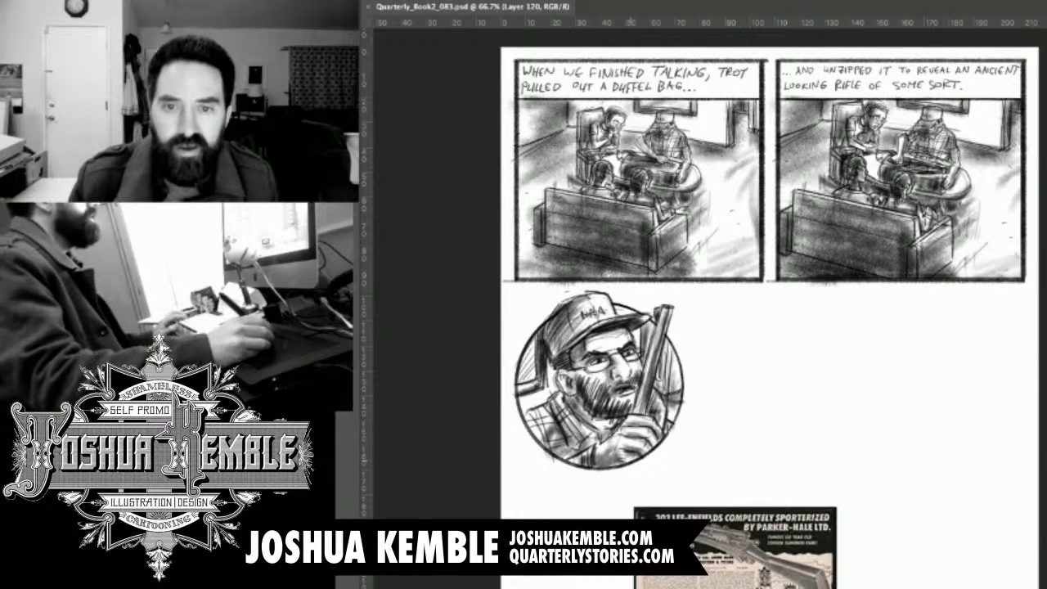
drag(692, 262, 670, 112)
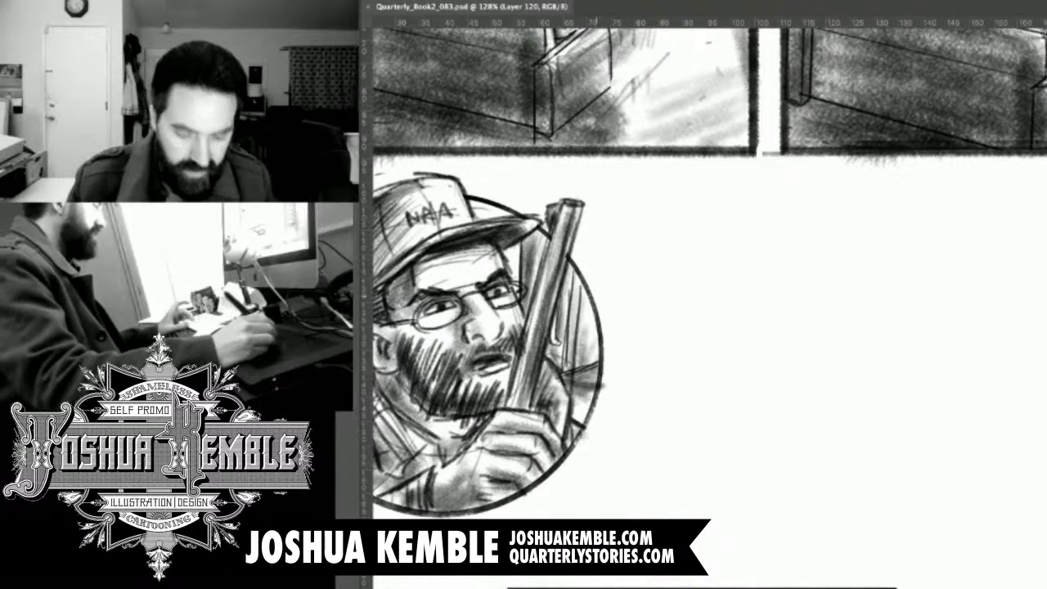
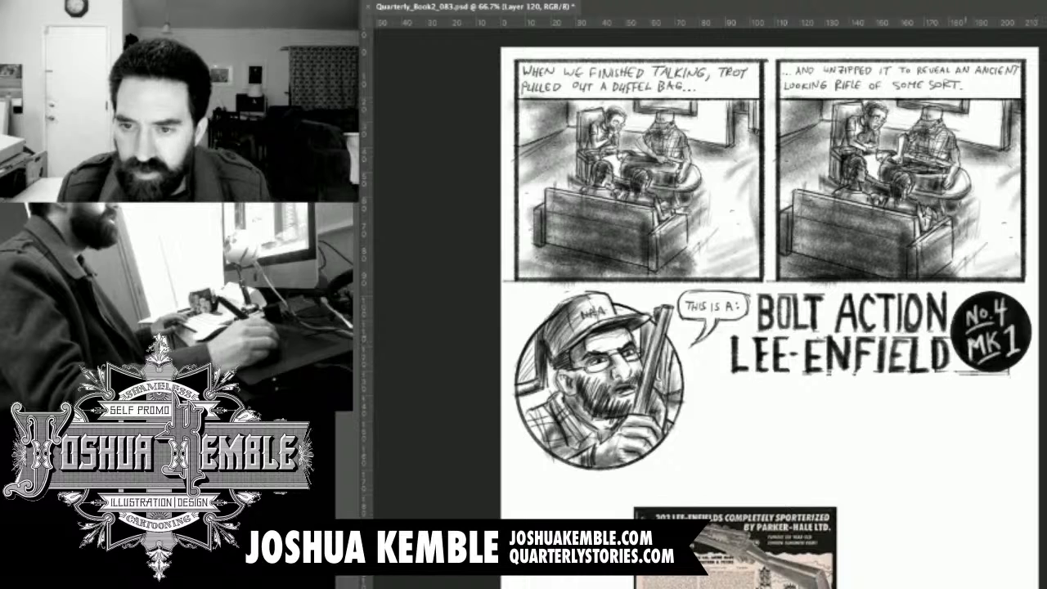
Select the round No.4 MK 1 badge and invert it to dark lettering on a white circle.
drag(951, 288, 1040, 379)
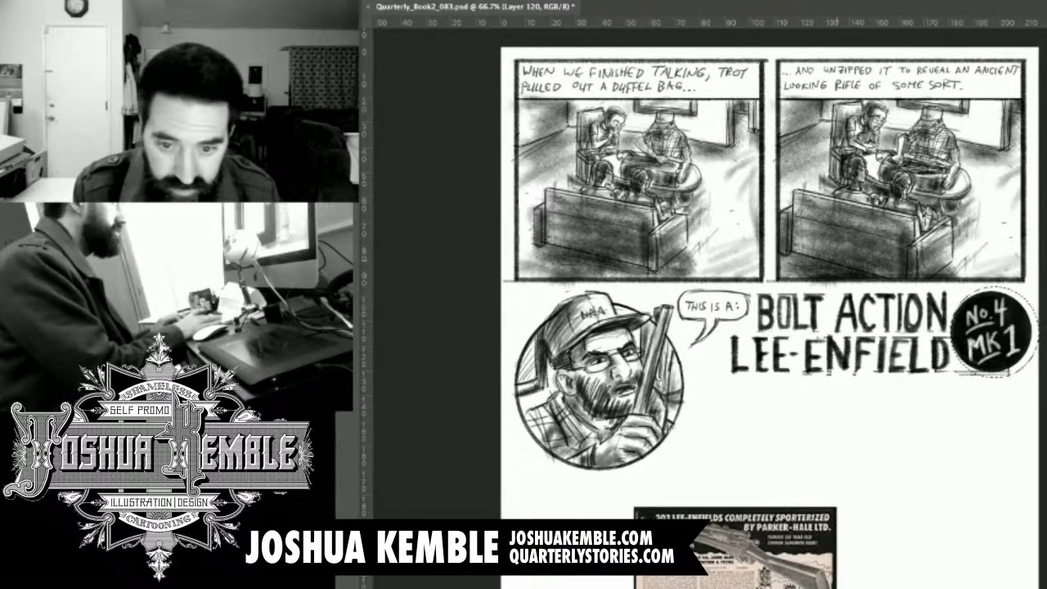
key(ctrl+minus)
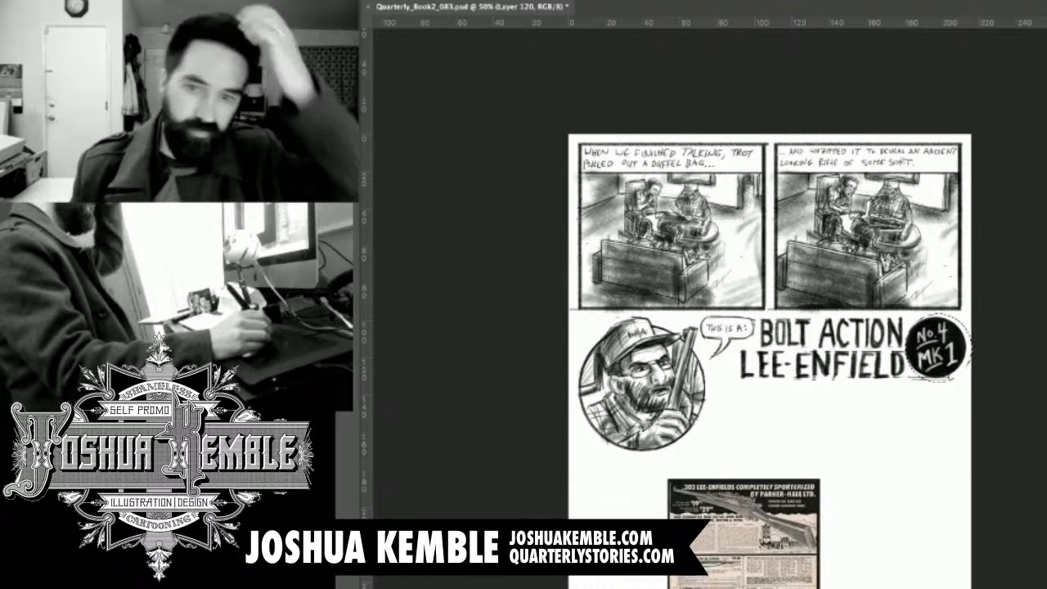
key(super+z)
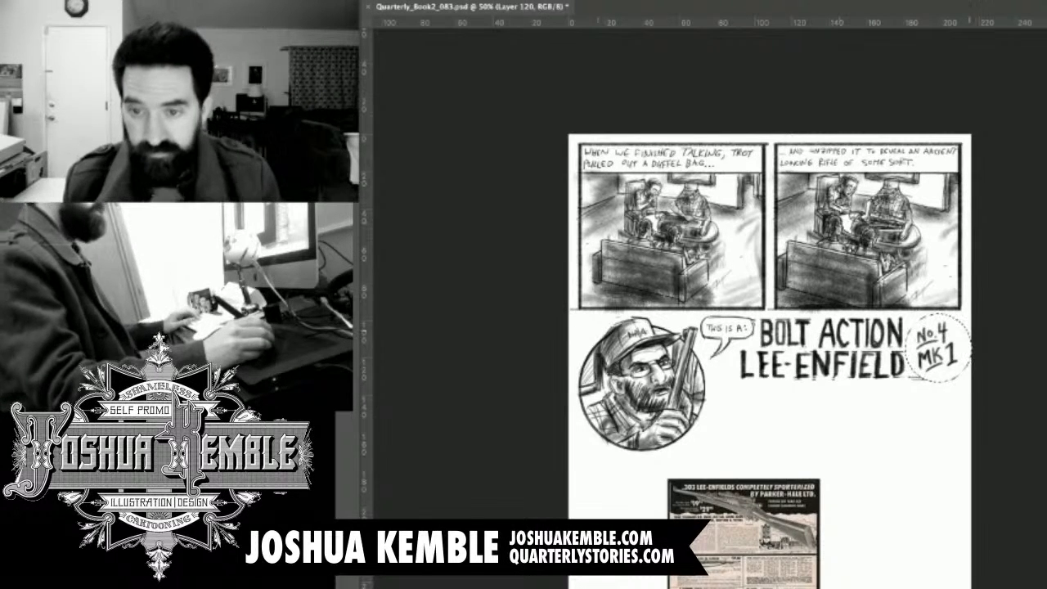
key(super+d)
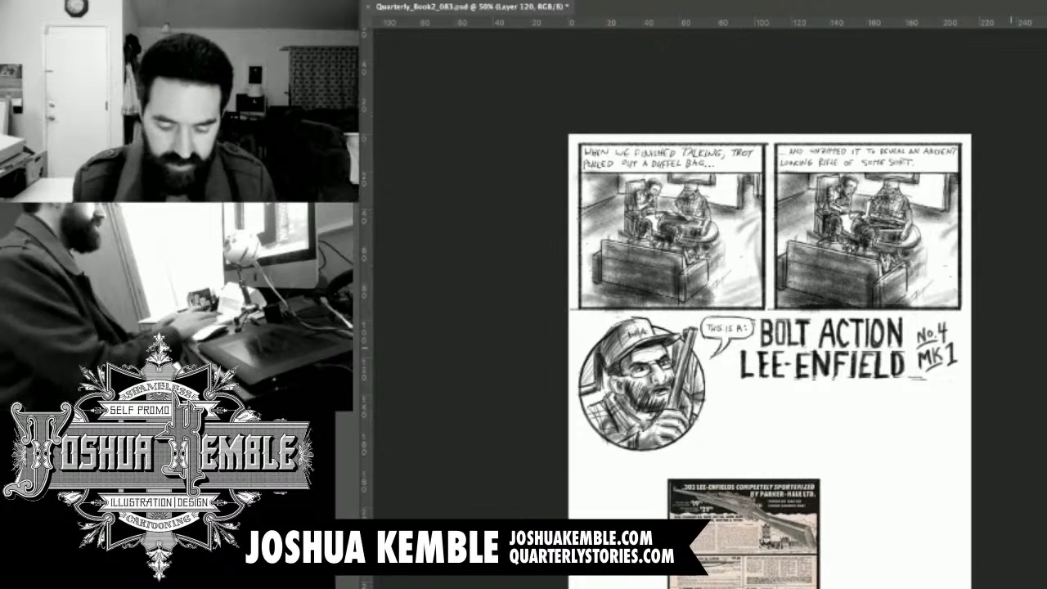
key(super+equal)
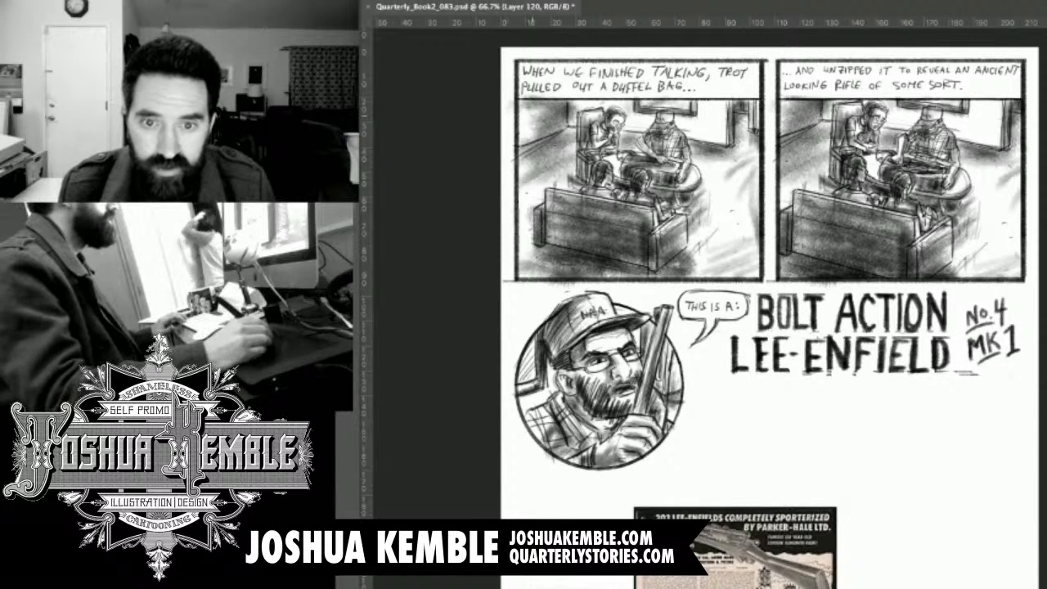
Select the BOLT ACTION LEE-ENFIELD title lettering and invert it from black to white.
drag(754, 290, 726, 333)
drag(936, 381, 966, 401)
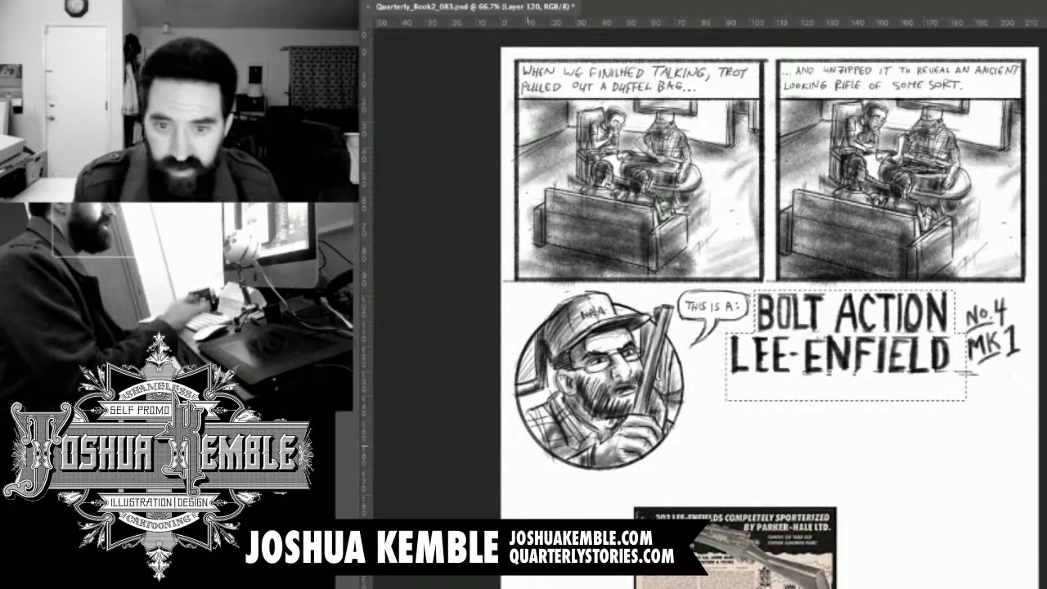
key(Delete)
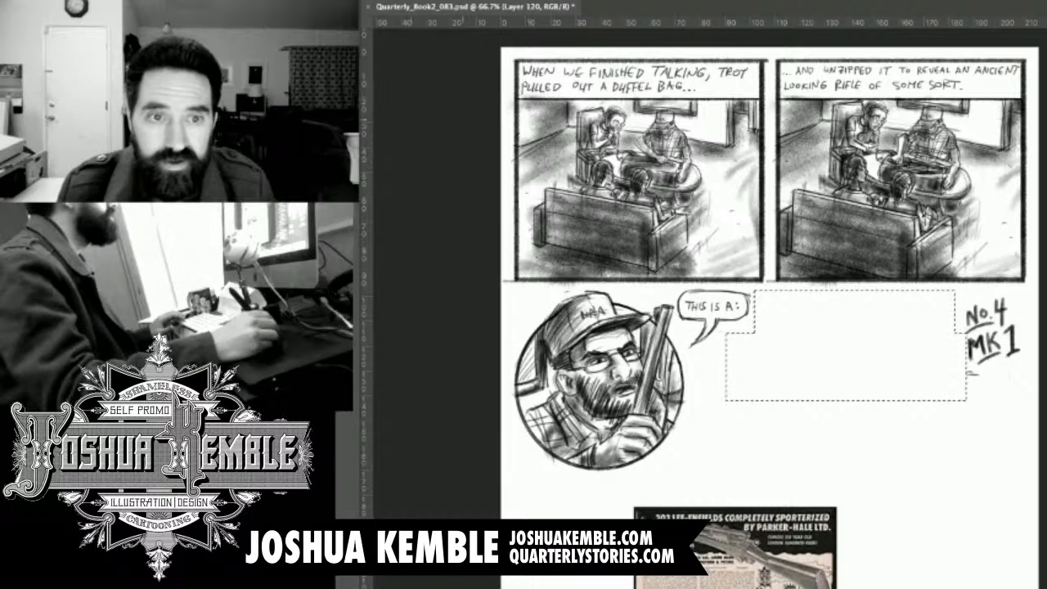
key(ctrl+d)
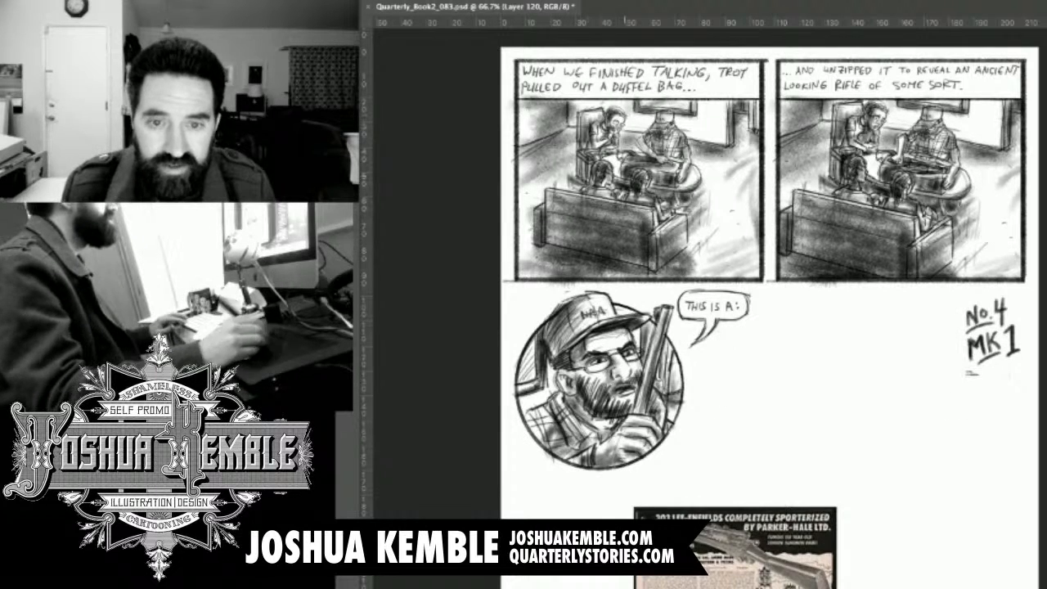
Fill a page-wide black banner beneath the two panels, layered behind the title lettering, and nudge it up slightly.
key(ctrl+minus)
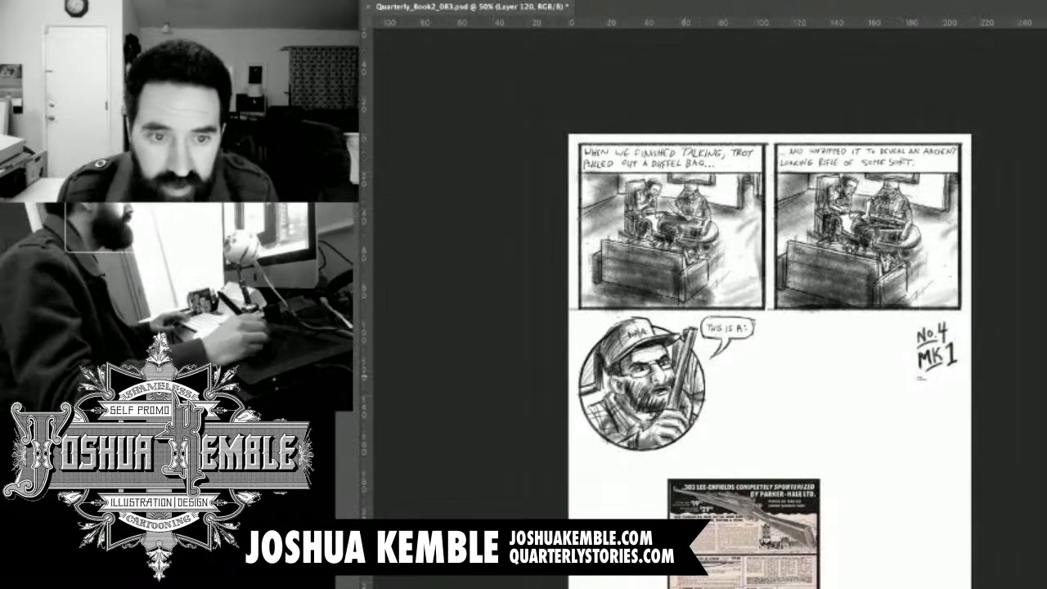
mouse_move(580, 321)
mouse_down()
mouse_move(925, 422)
mouse_move(959, 415)
mouse_move(959, 424)
mouse_move(959, 396)
mouse_up()
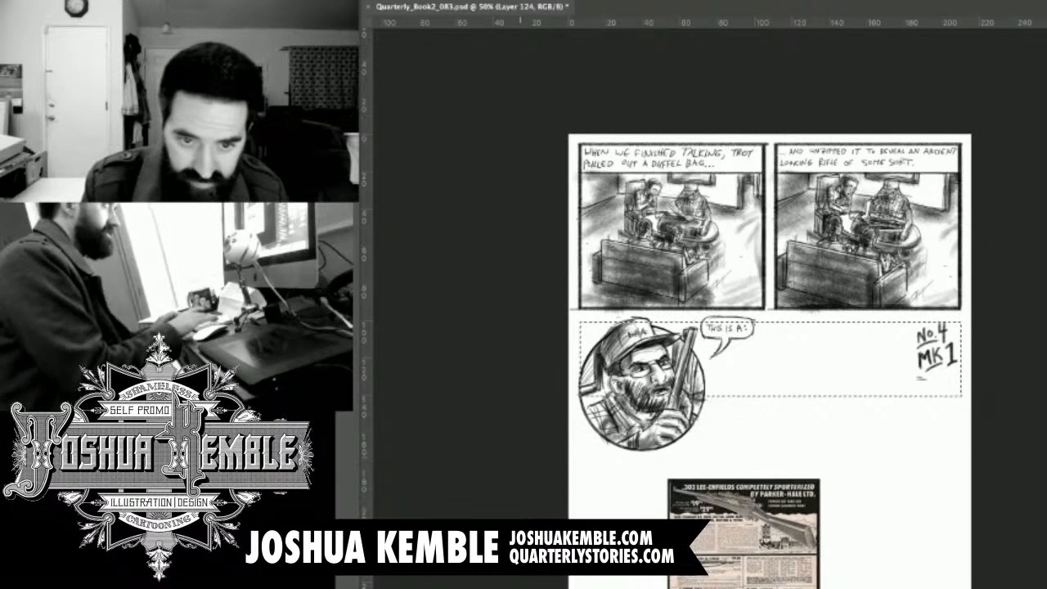
key(alt+BackSpace)
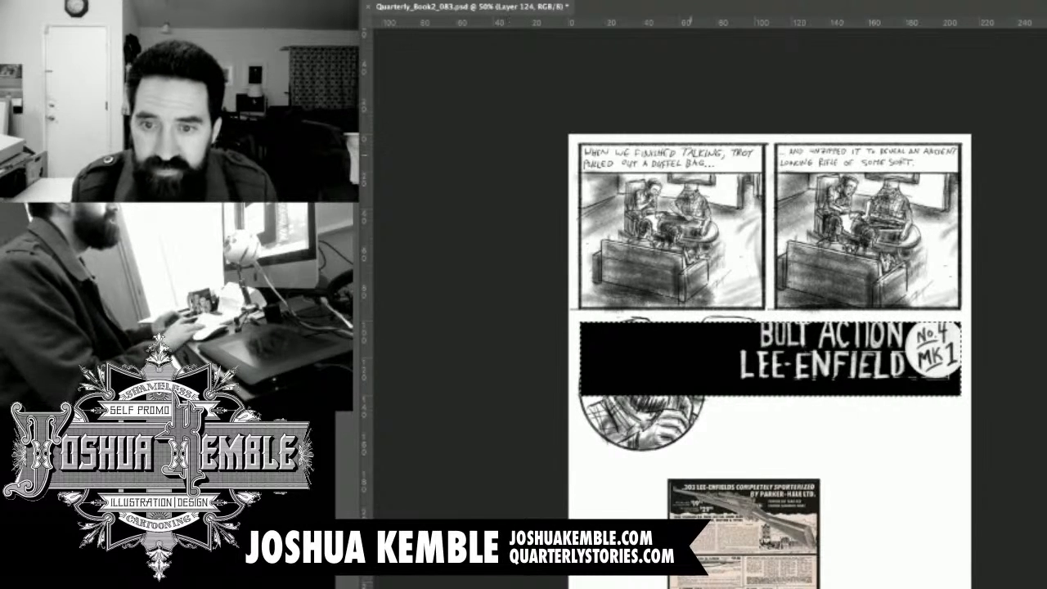
key(Up)
key(Up)
key(Up)
key(Up)
key(Up)
key(Up)
key(Up)
key(Up)
key(Up)
key(Up)
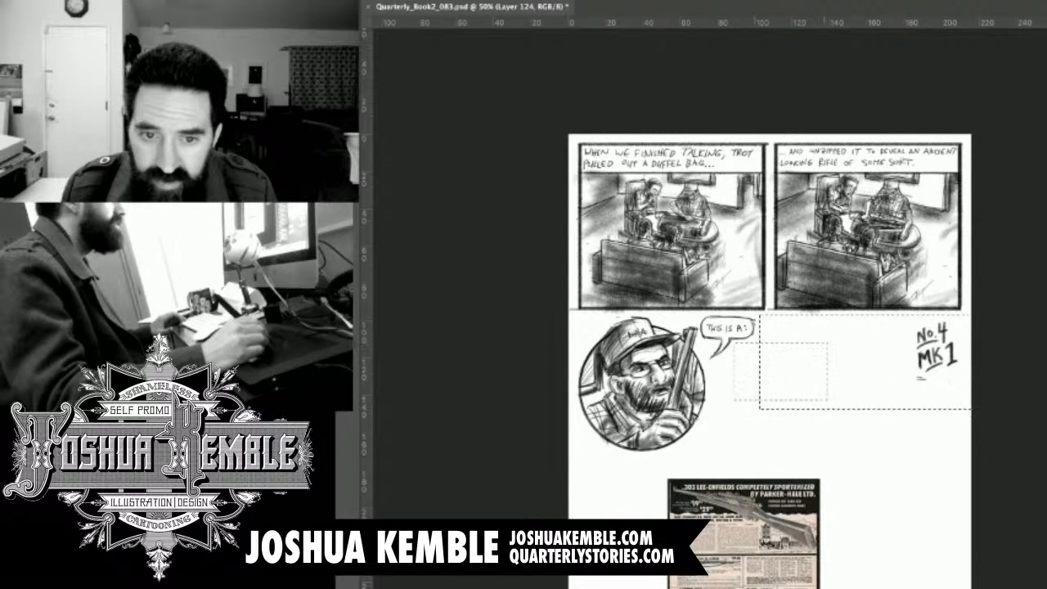
Select the title lettering together with the round badge and nudge them slightly lower on the page.
drag(712, 362, 743, 401)
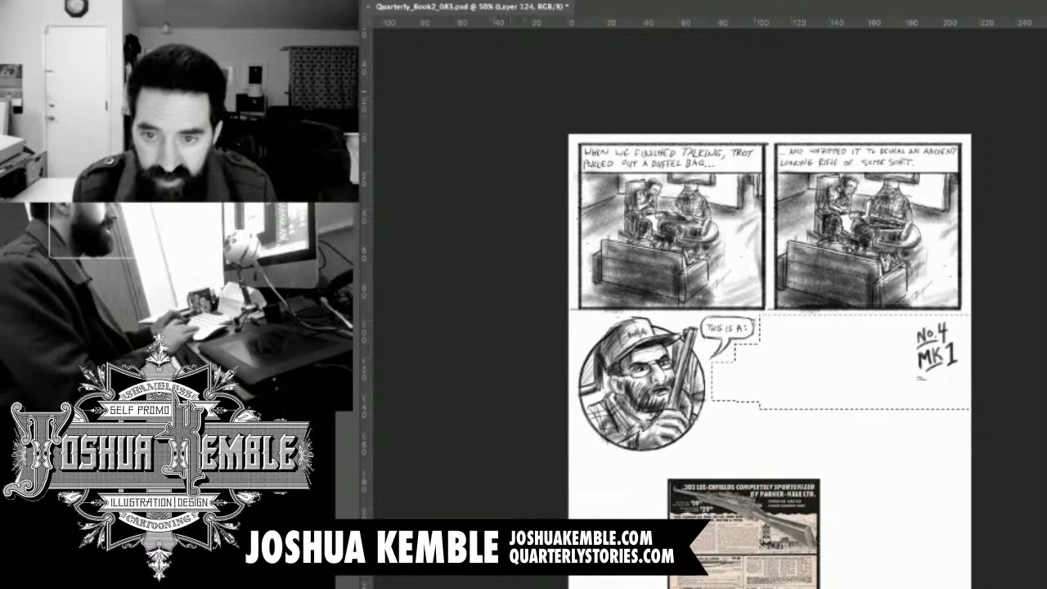
key(super+Down)
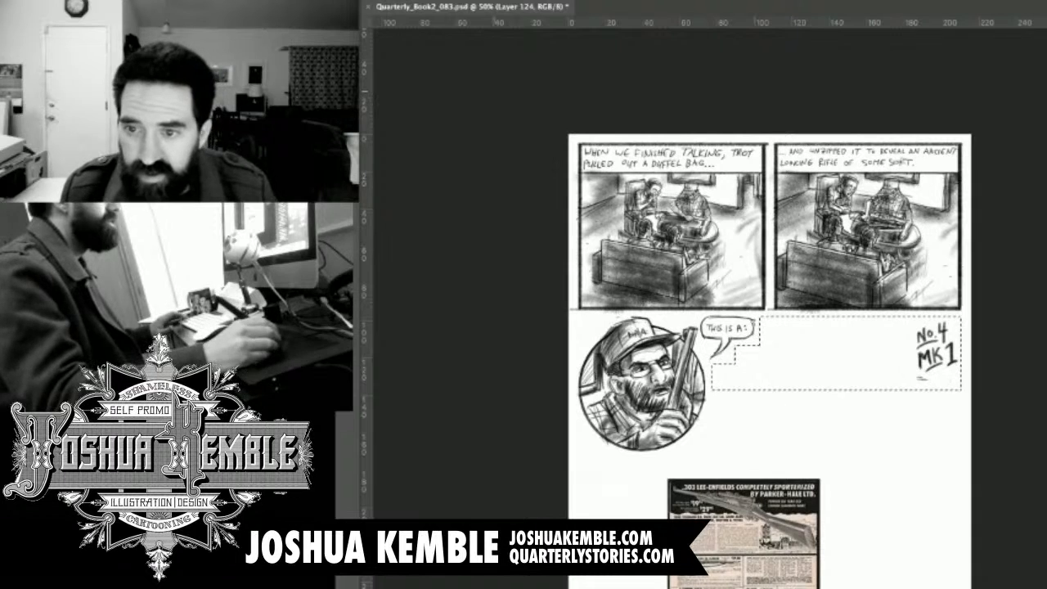
key(super+z)
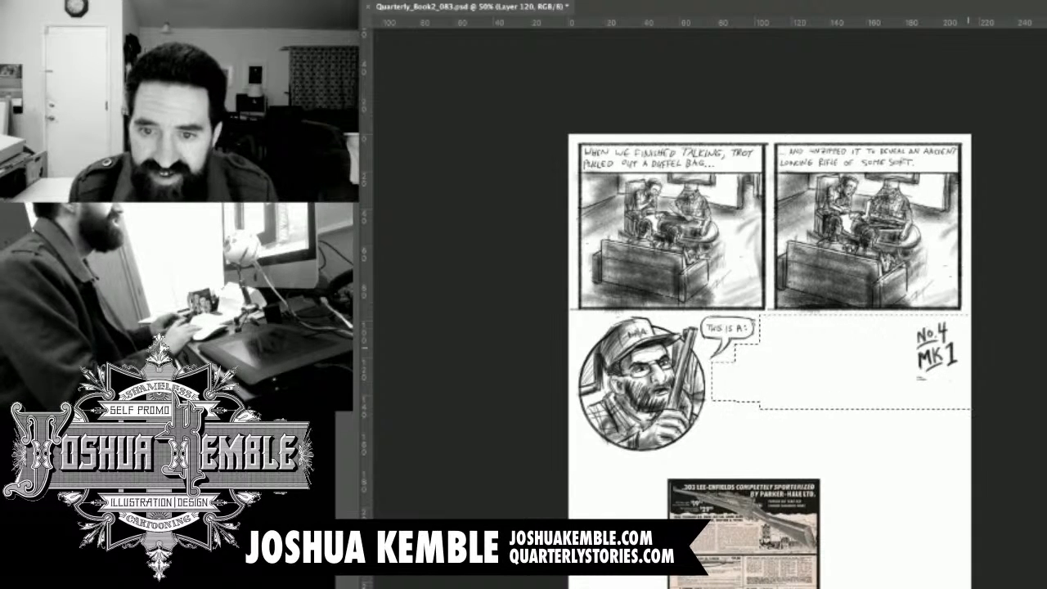
key(super+z)
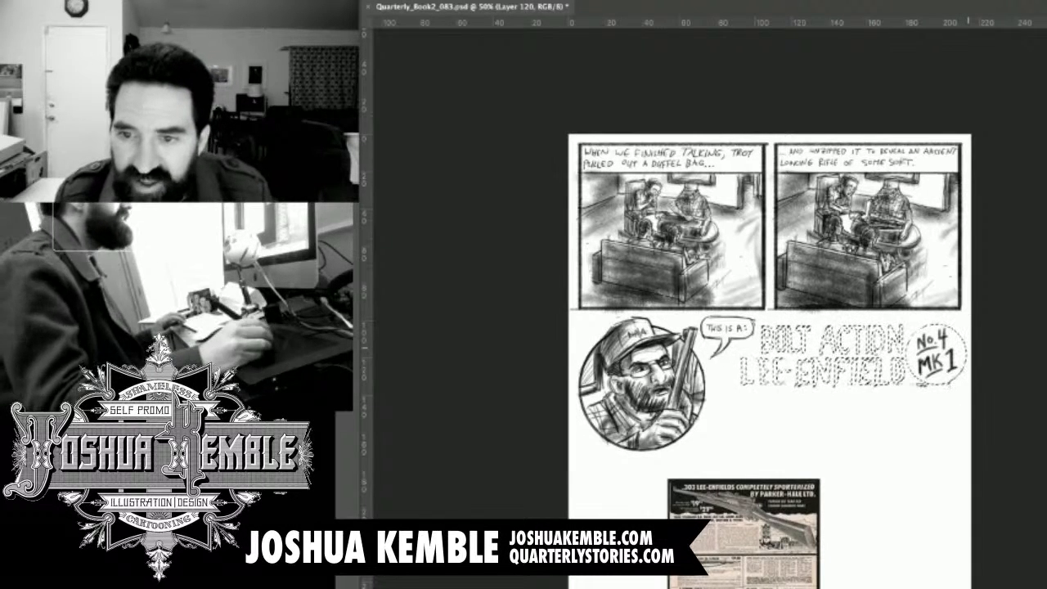
Delete a thin strip along the black banner's upper edge to widen the gap beneath the panels.
key(super+z)
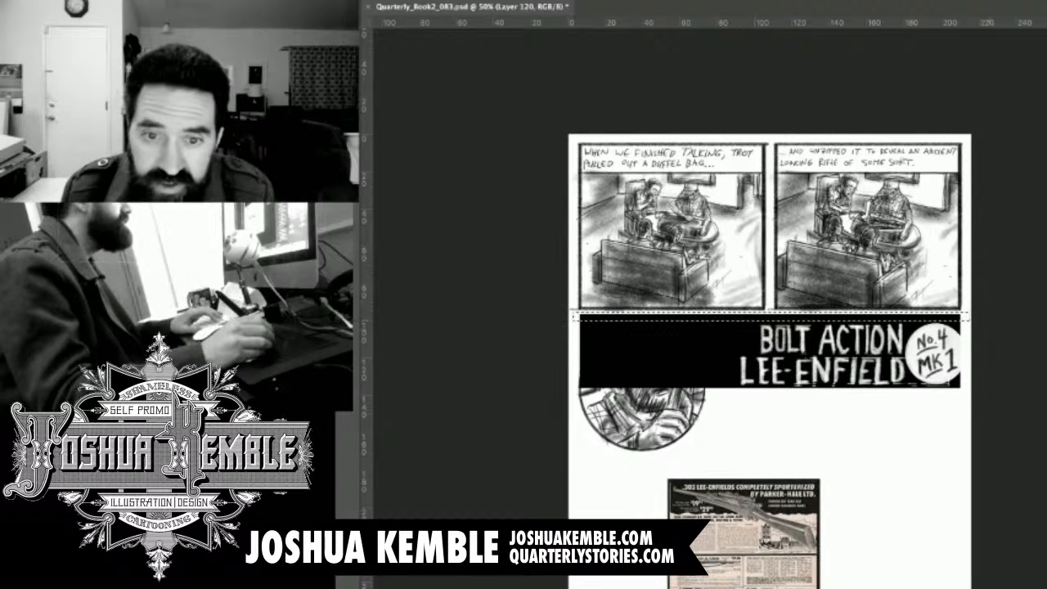
click(1045, 331)
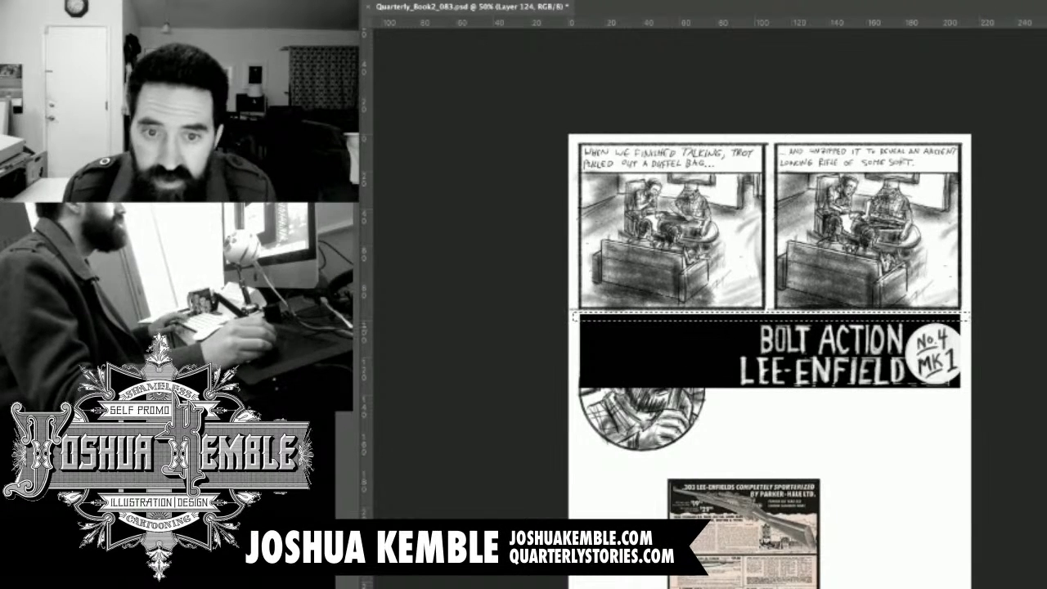
key(Delete)
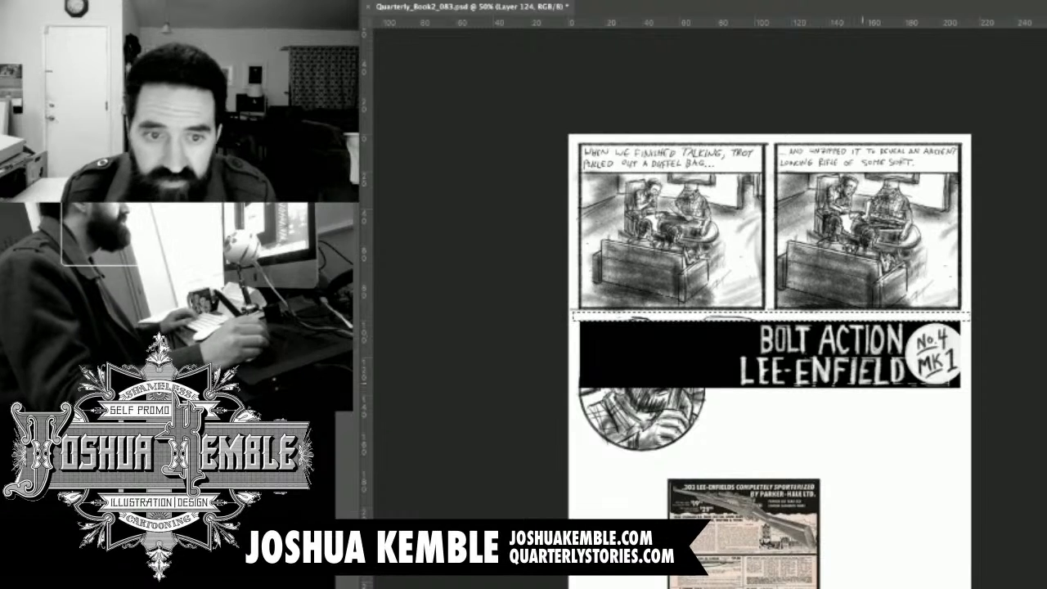
key(super+d)
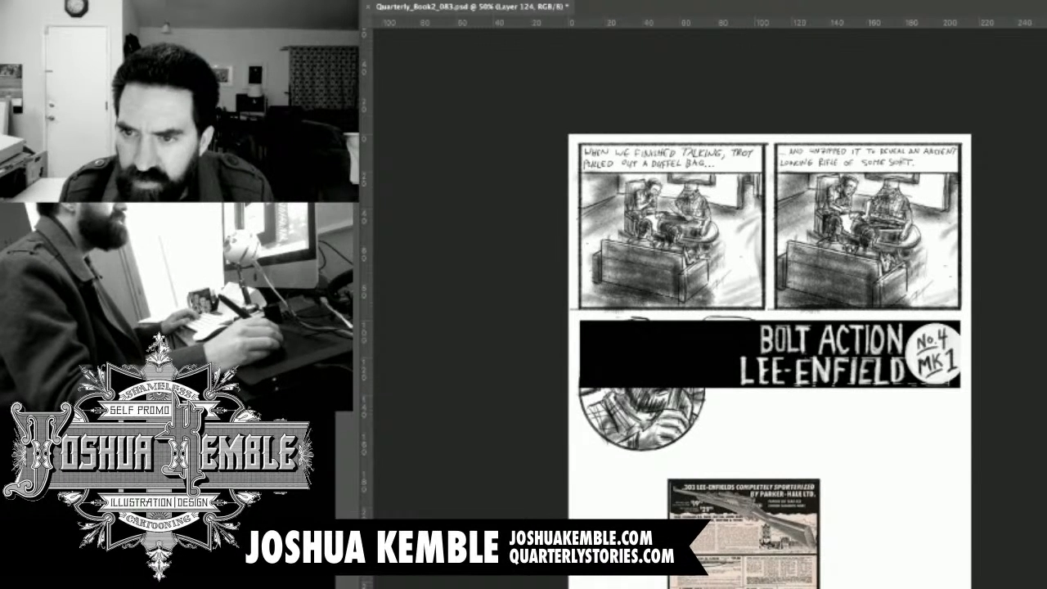
Erase the banner where it covers the speech balloon and circular portrait, working at 70% layer opacity and restoring 100%.
key(7)
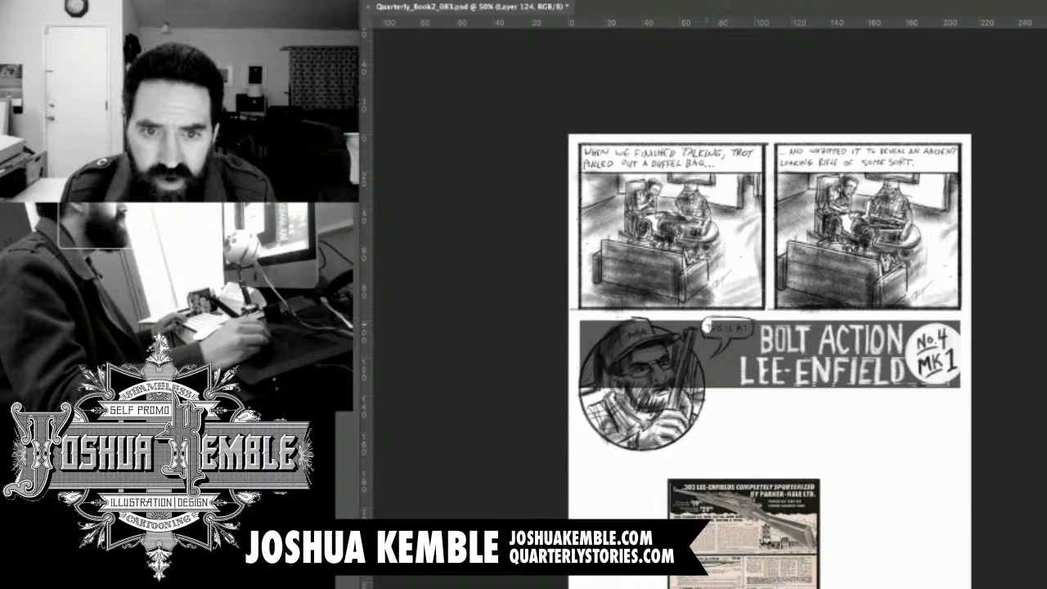
drag(709, 329, 744, 332)
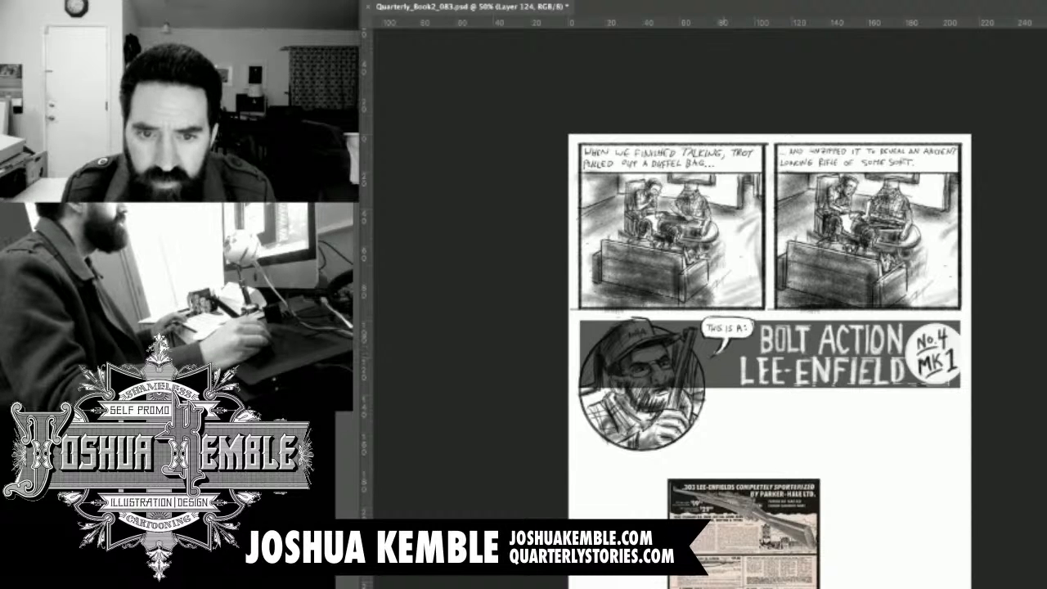
mouse_move(693, 329)
mouse_down()
mouse_move(679, 371)
mouse_move(689, 352)
mouse_up()
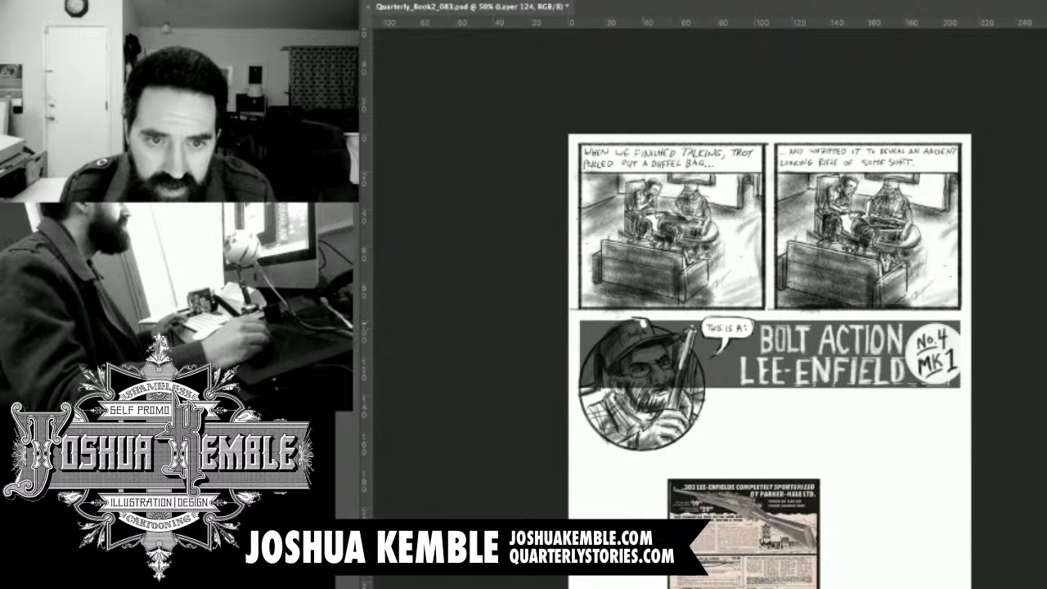
mouse_move(606, 343)
mouse_down()
mouse_move(586, 383)
mouse_move(616, 348)
mouse_move(607, 385)
mouse_move(619, 382)
mouse_up()
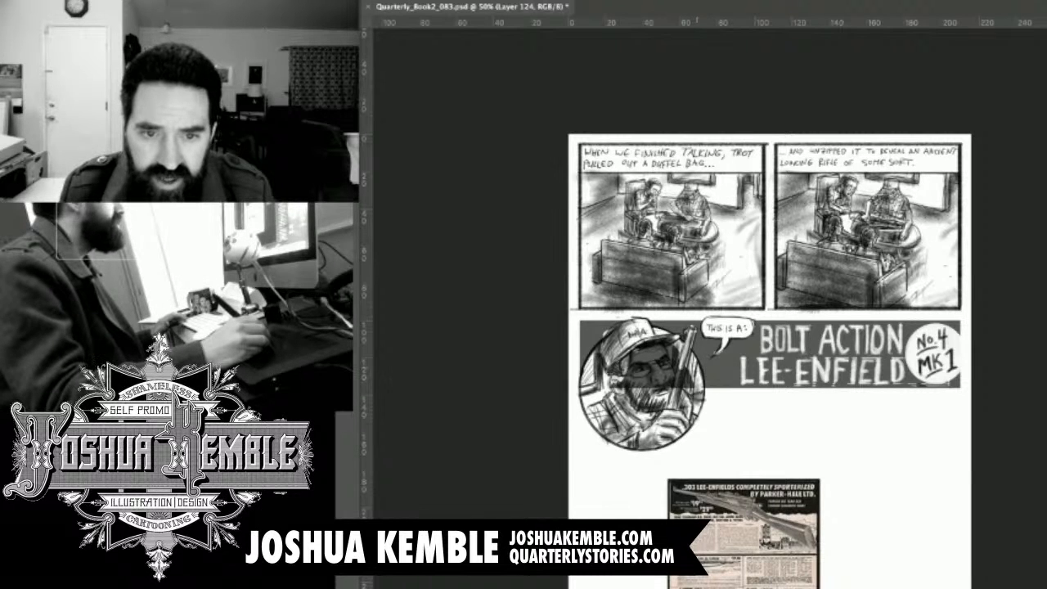
mouse_move(682, 367)
mouse_down()
mouse_move(671, 381)
mouse_move(643, 368)
mouse_move(661, 356)
mouse_move(646, 348)
mouse_move(634, 358)
mouse_up()
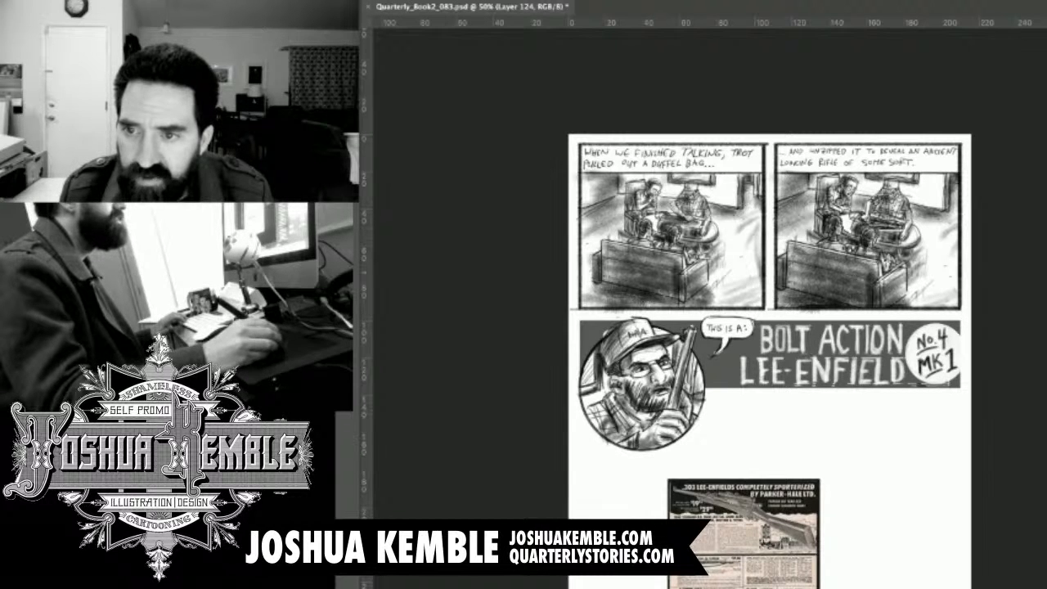
key(0)
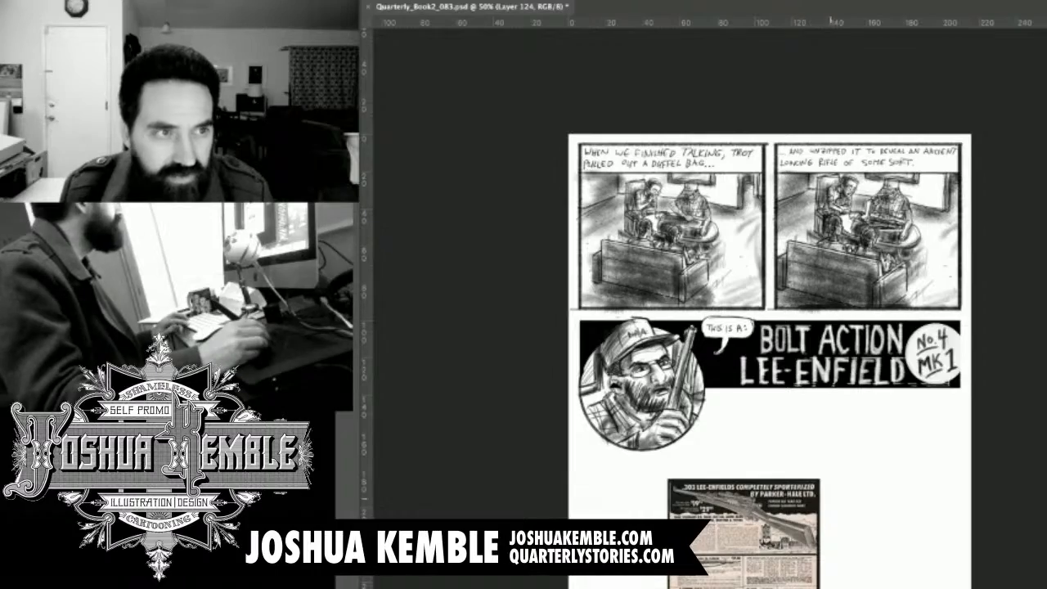
Paint a ragged, torn-looking black lower edge along the banner from the circular portrait to its outer end.
drag(867, 355, 783, 328)
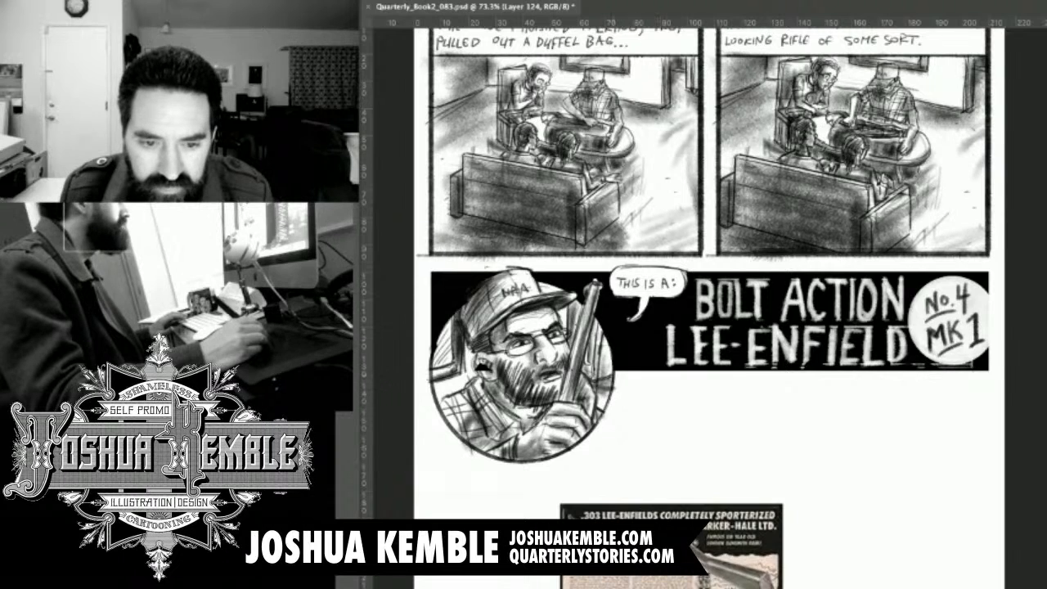
drag(613, 374, 679, 375)
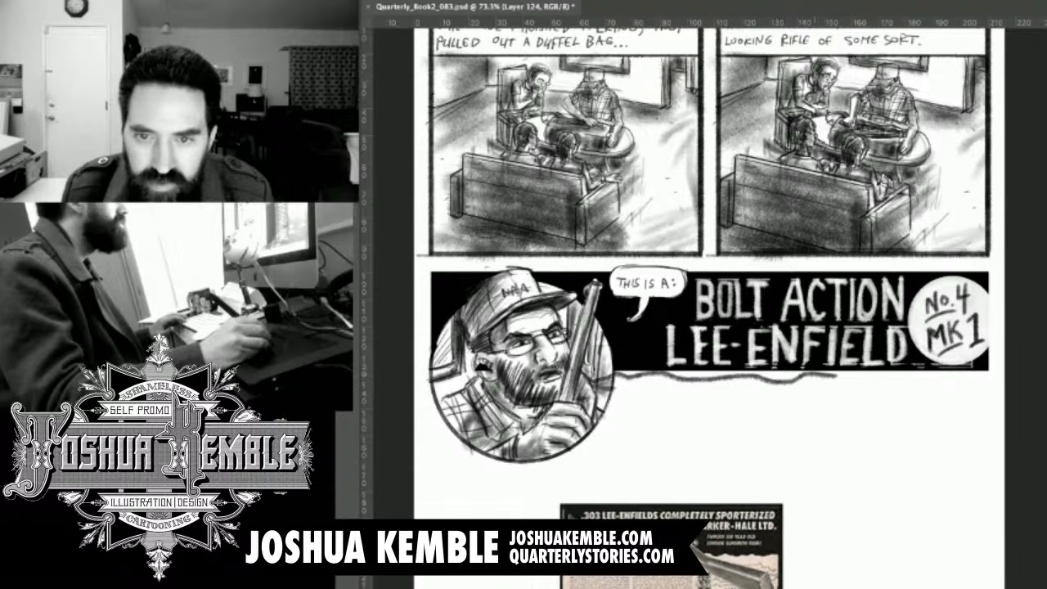
drag(880, 378, 970, 378)
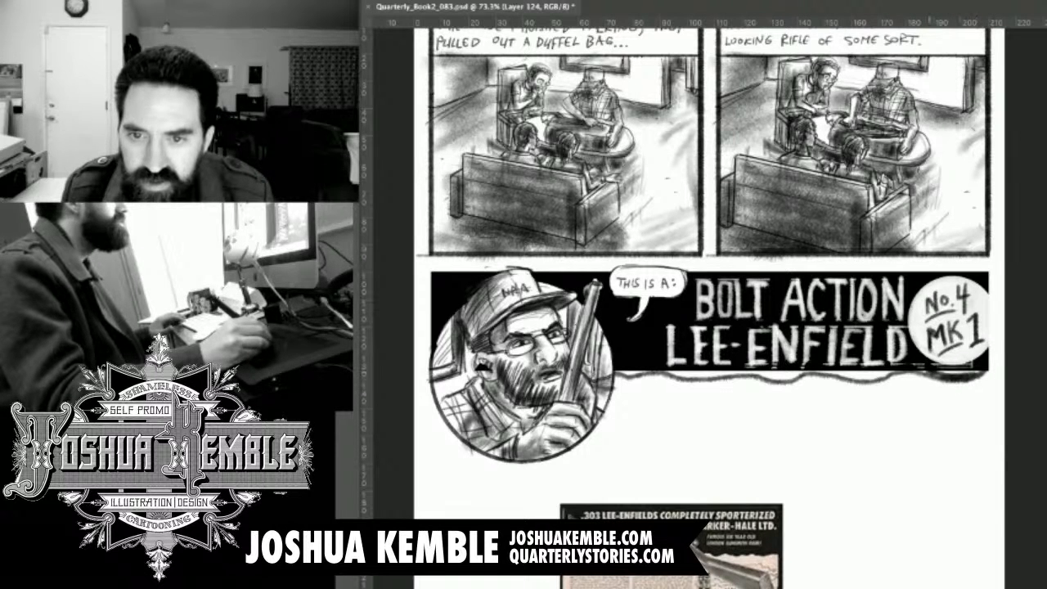
mouse_move(896, 374)
mouse_down()
mouse_move(855, 377)
mouse_move(898, 376)
mouse_up()
drag(823, 375, 685, 374)
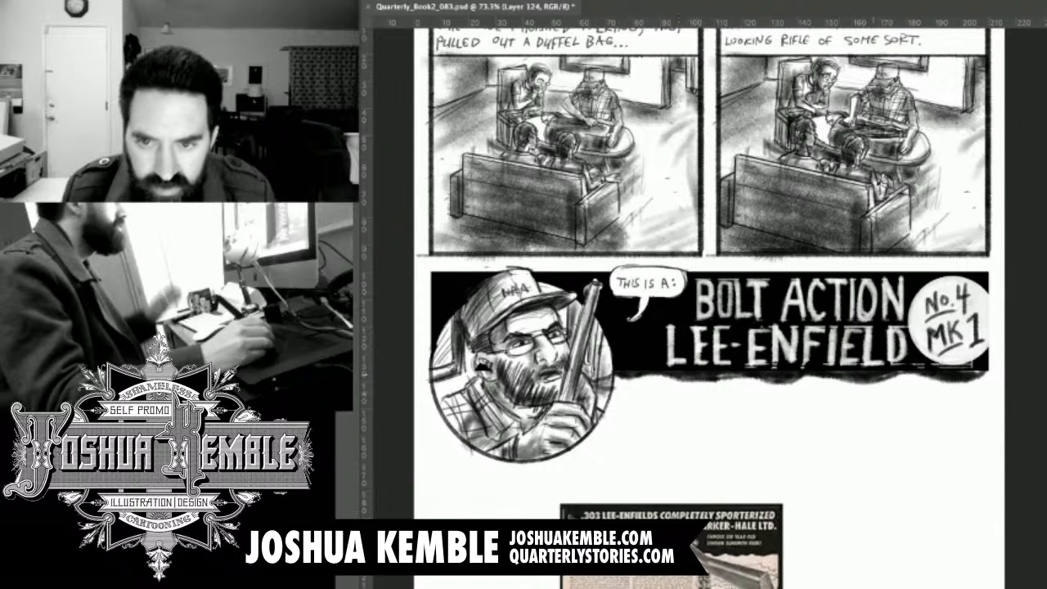
Select the No.4 MK 1 badge area on the title lettering's layer, Layer 120.
key(super+e)
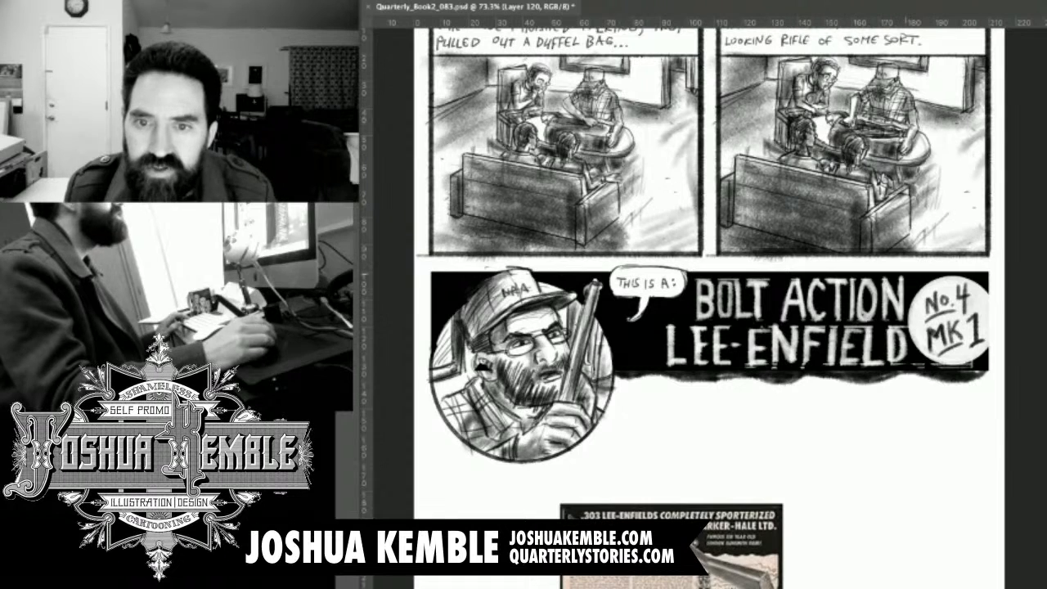
drag(1028, 408, 1028, 404)
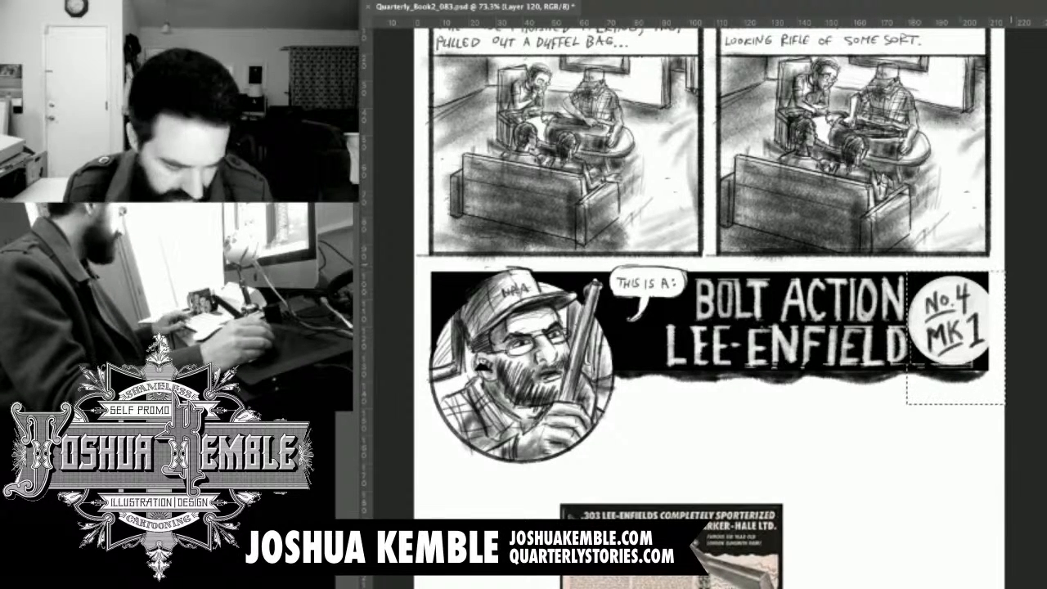
Try to scale down the No.4 MK 1 badge and recentre it beside the title lettering.
key(super+t)
drag(1005, 271, 991, 289)
mouse_move(951, 340)
mouse_down()
mouse_move(954, 330)
mouse_move(964, 346)
mouse_up()
drag(904, 281, 909, 287)
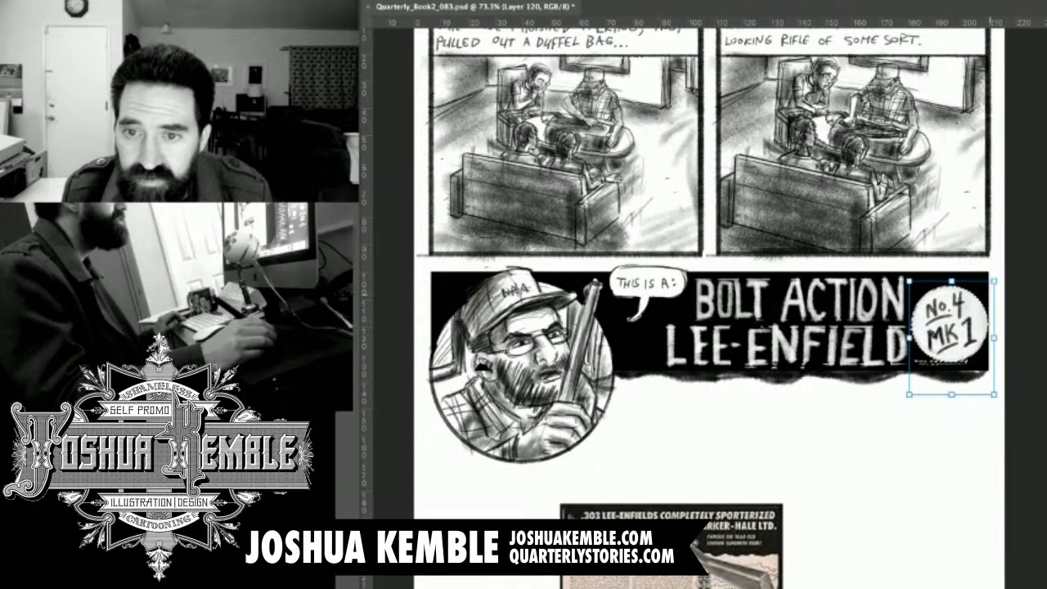
drag(989, 288, 995, 281)
drag(948, 344, 952, 334)
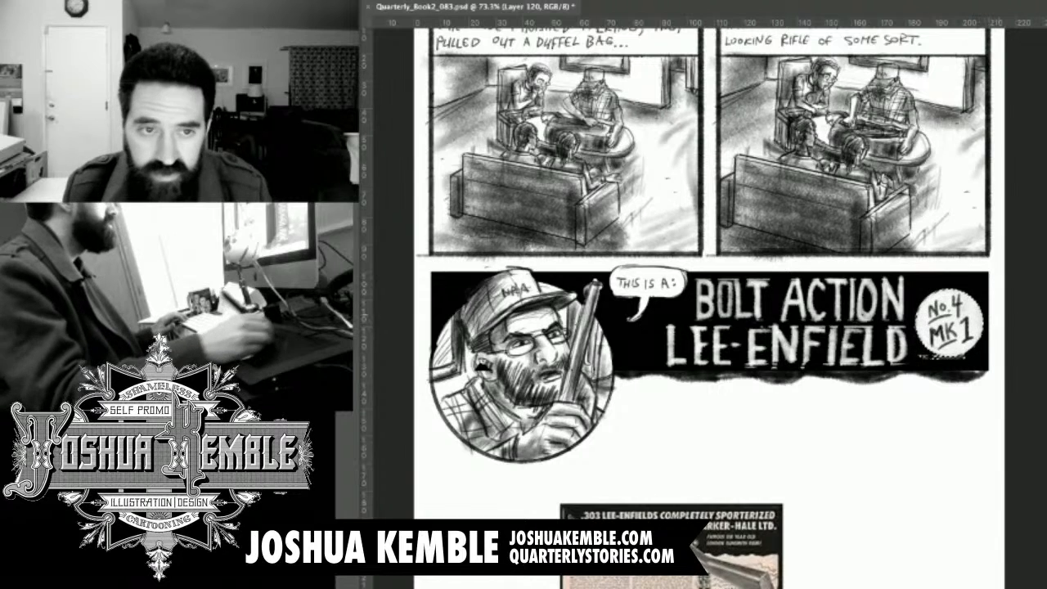
key(super+alt+z)
key(super+alt+z)
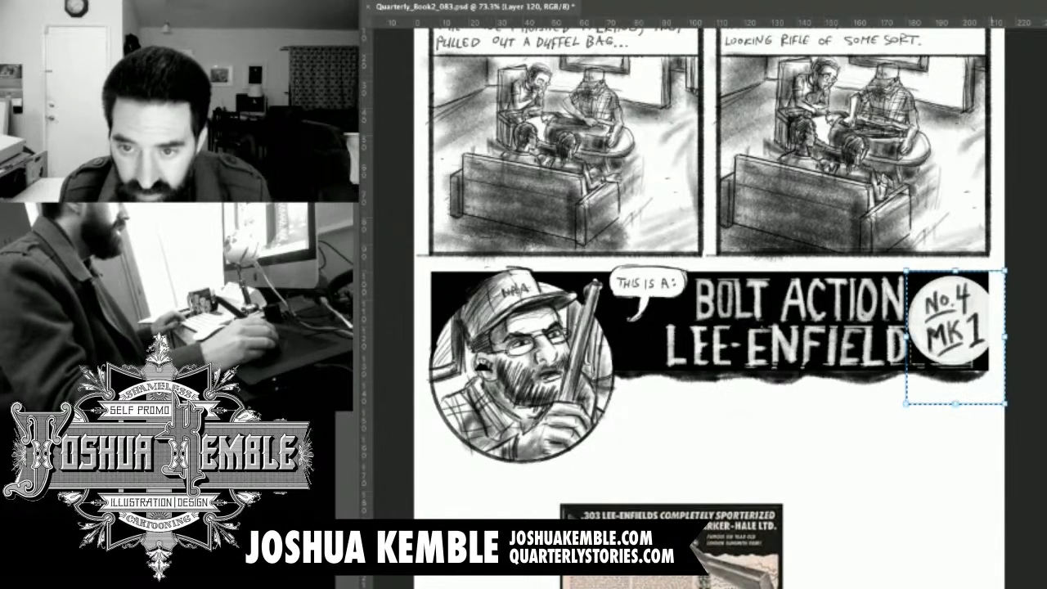
Shrink the No.4 MK 1 badge and place it at the banner's outer end, slightly low beside LEE-ENFIELD.
key(super+t)
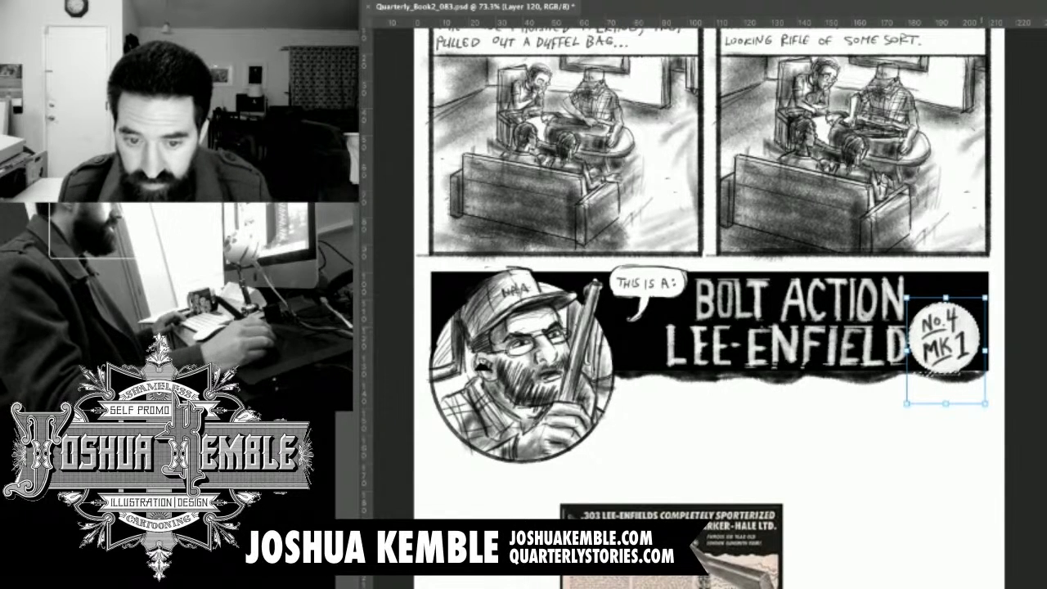
drag(950, 344, 970, 342)
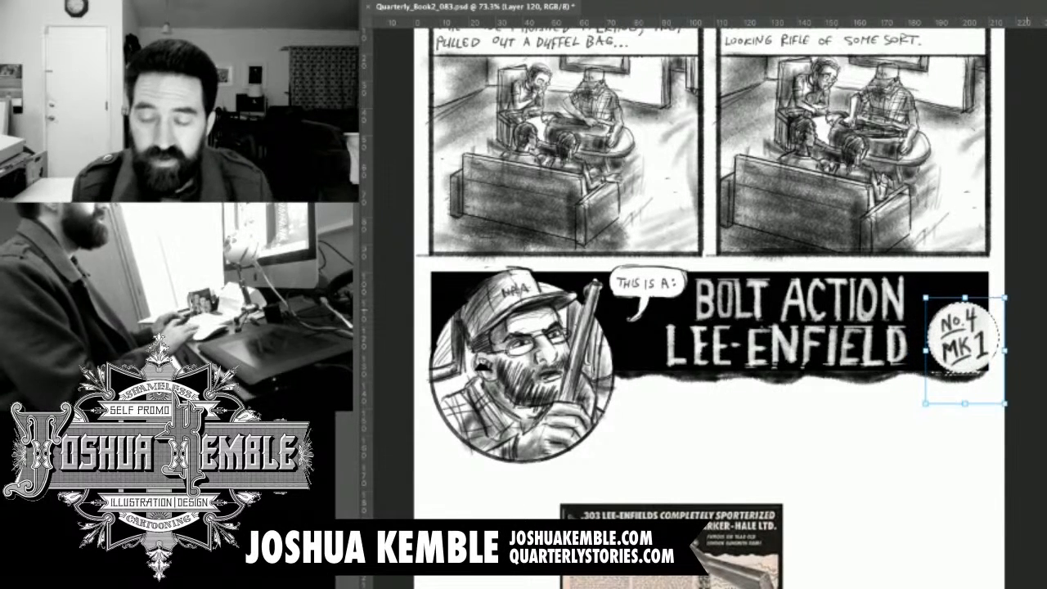
drag(900, 441, 693, 91)
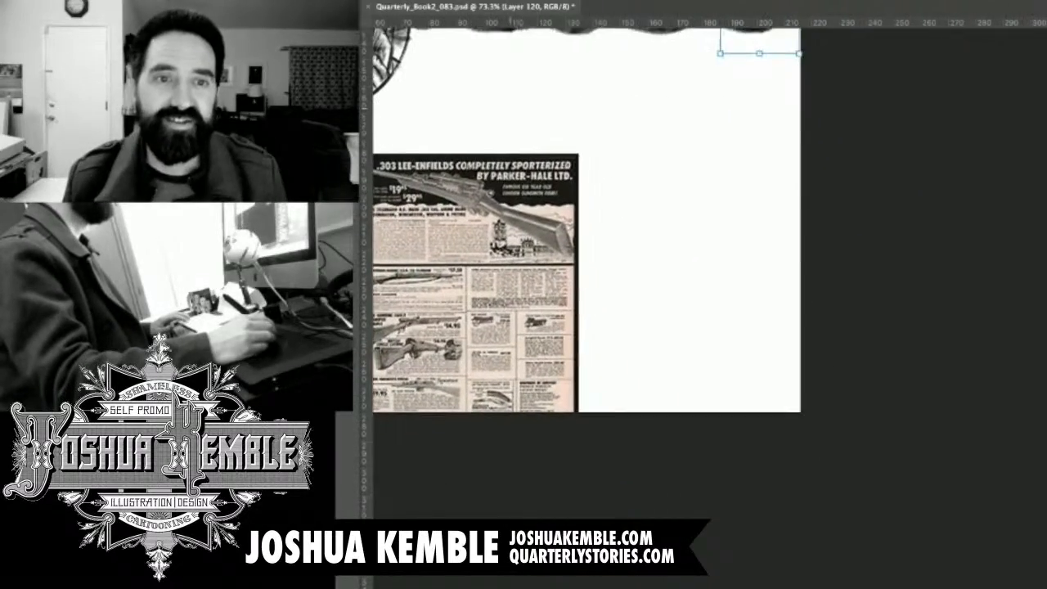
key(Return)
drag(621, 167, 751, 468)
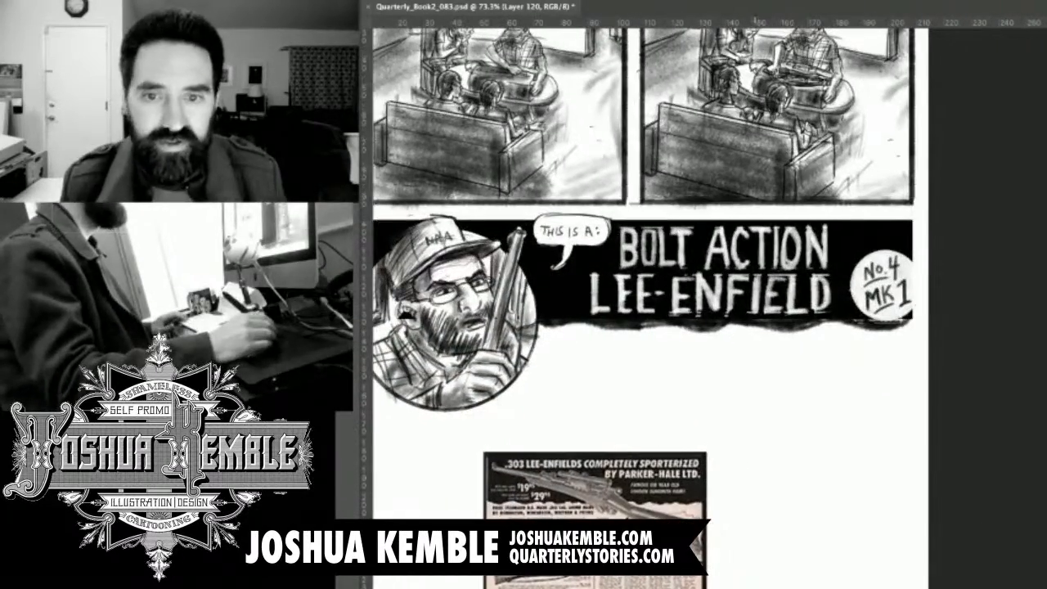
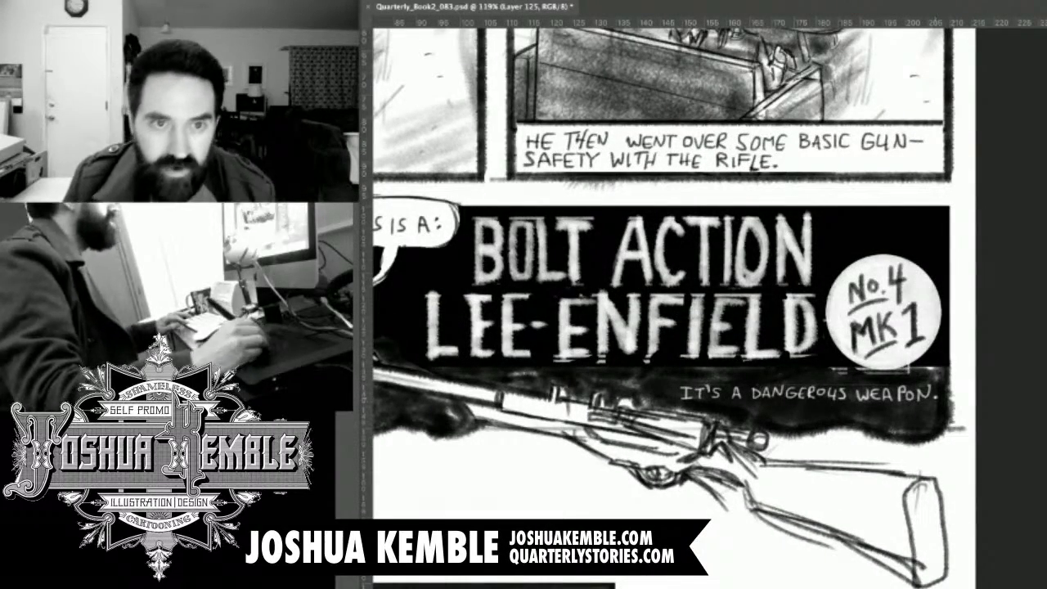
Switch to the banner artwork's Layer 124 and save the page file.
drag(622, 245, 915, 494)
drag(704, 245, 429, 285)
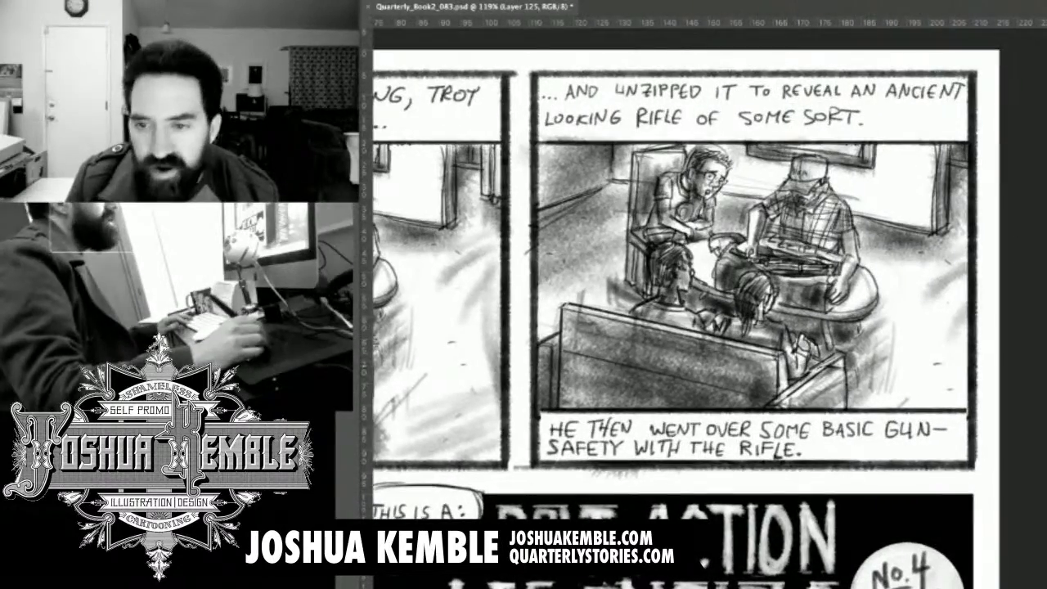
drag(714, 458, 837, 116)
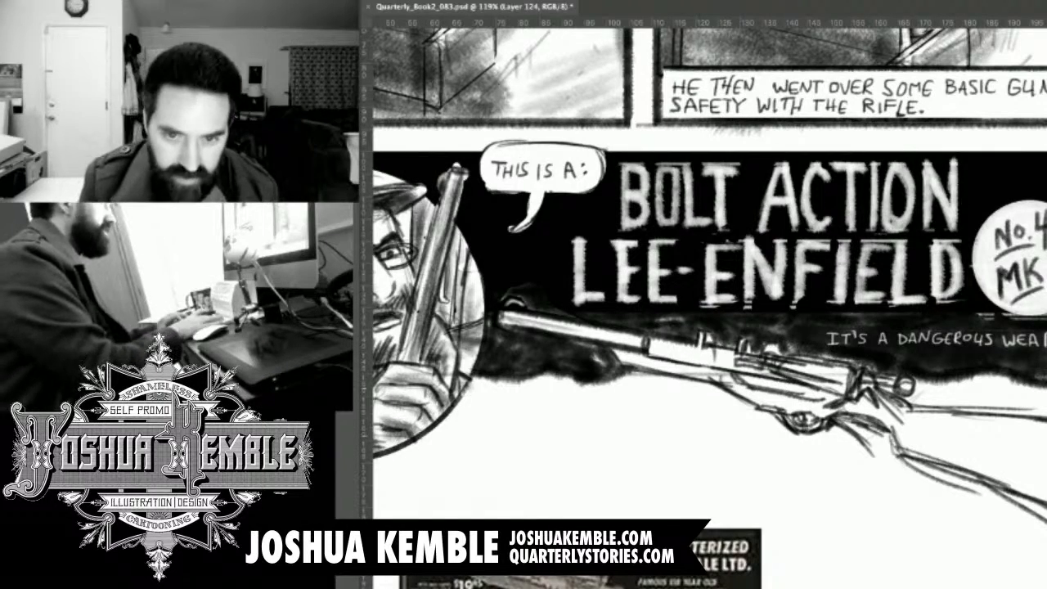
key(ctrl+minus)
key(ctrl+minus)
key(ctrl+minus)
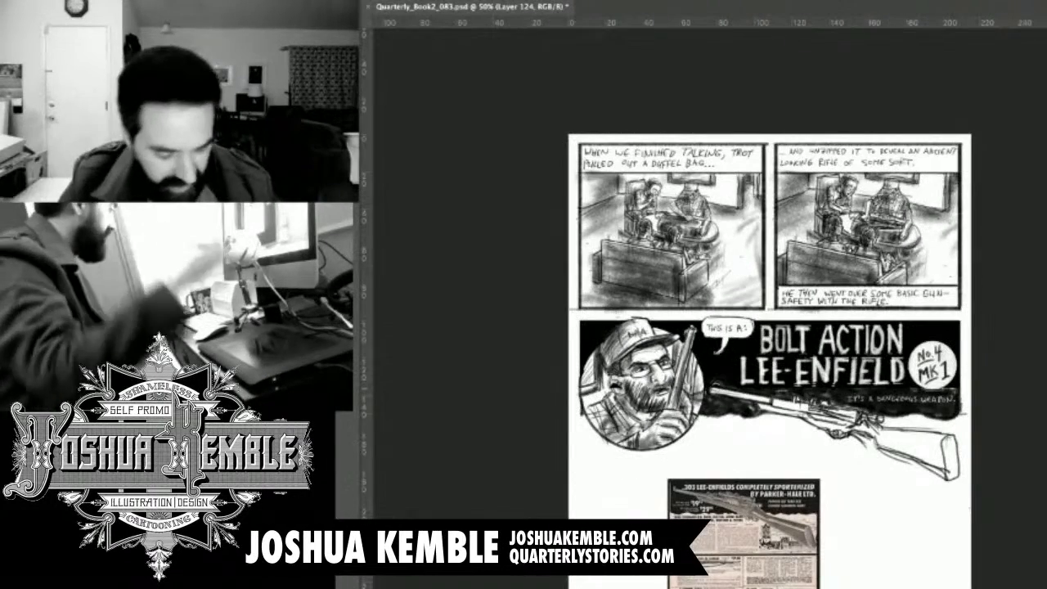
key(ctrl+s)
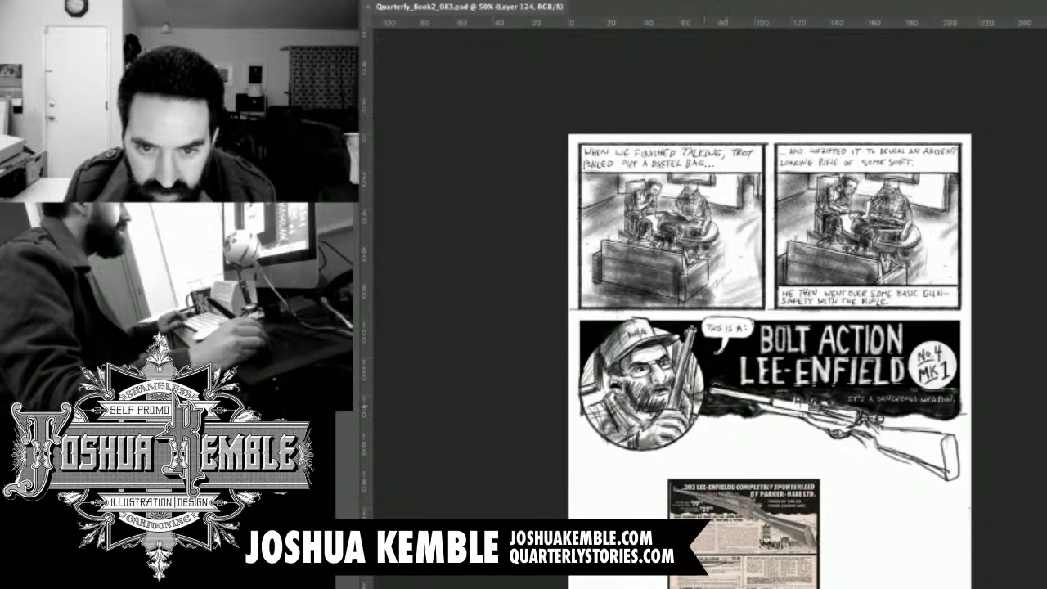
Soften the banner's ragged black lower edge into a smoky fade around the rifle and save the page file.
drag(825, 403, 949, 407)
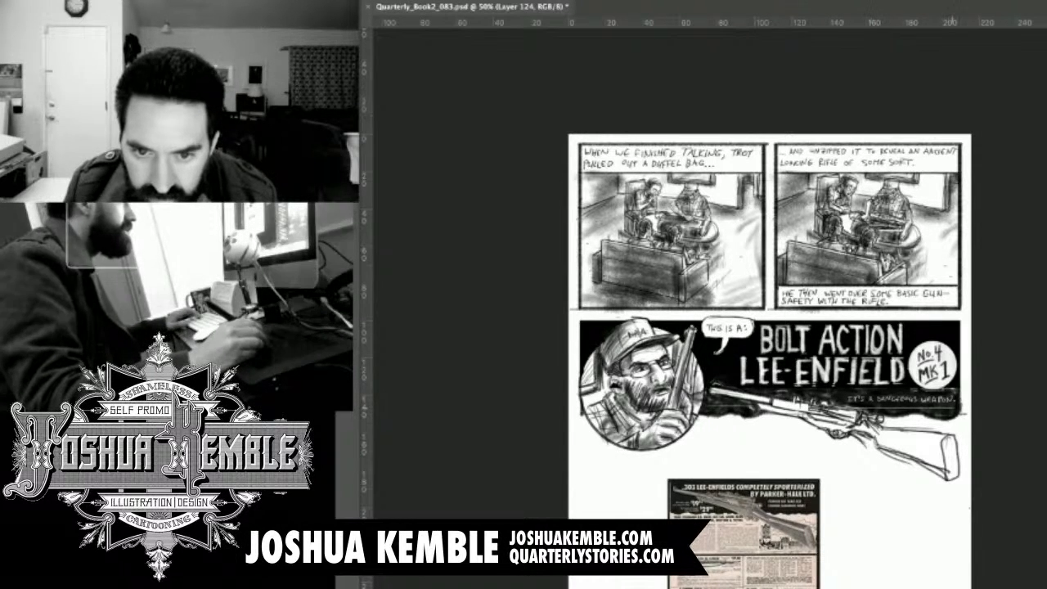
scroll(826, 405, up, 3)
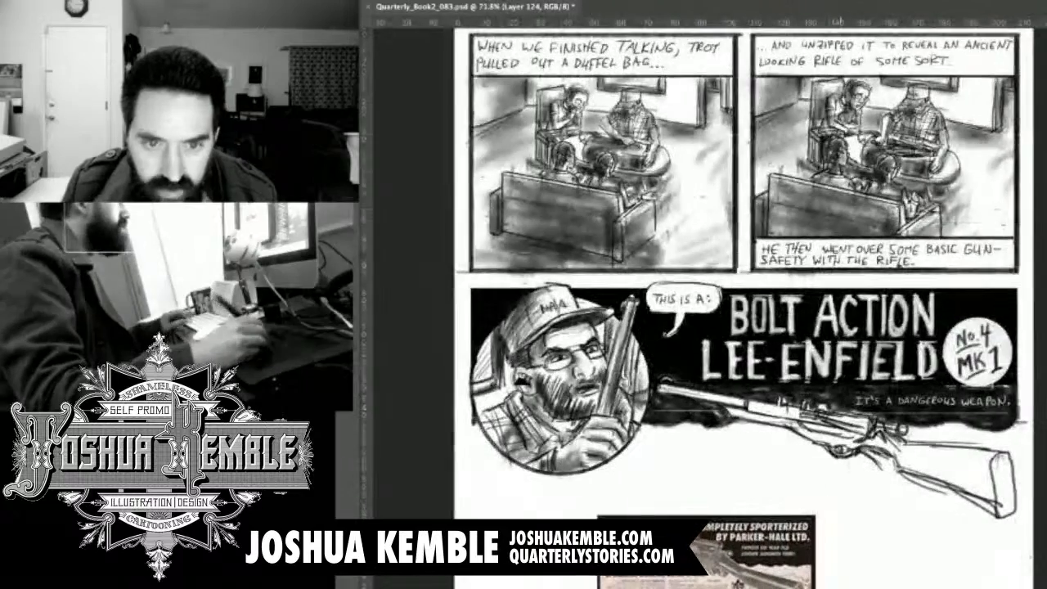
drag(693, 417, 704, 379)
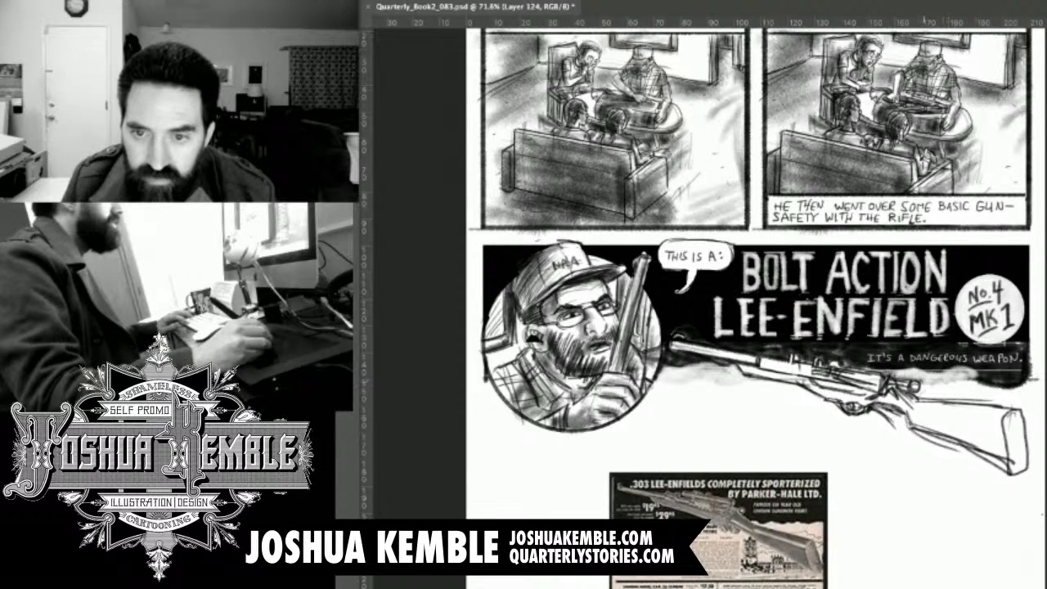
drag(859, 385, 768, 382)
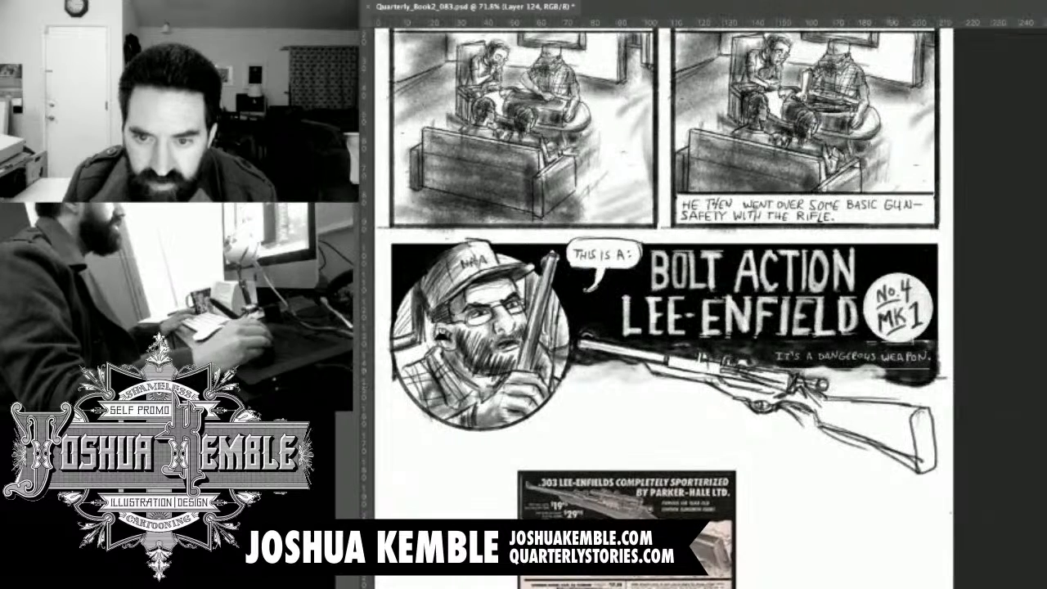
mouse_move(918, 368)
mouse_down()
mouse_move(886, 378)
mouse_move(934, 372)
mouse_move(861, 383)
mouse_move(948, 347)
mouse_move(922, 337)
mouse_up()
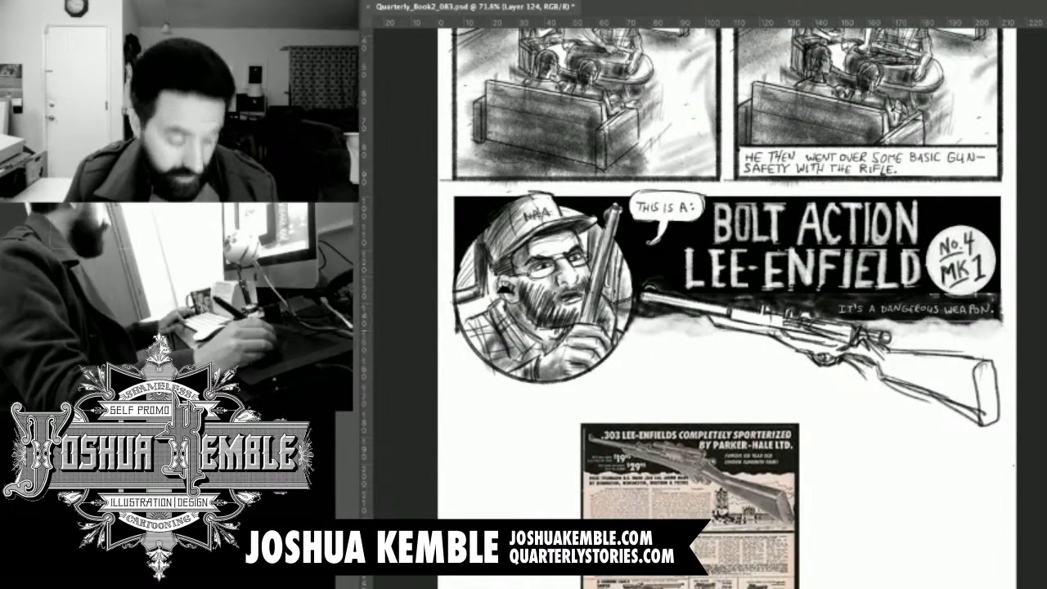
key(ctrl+s)
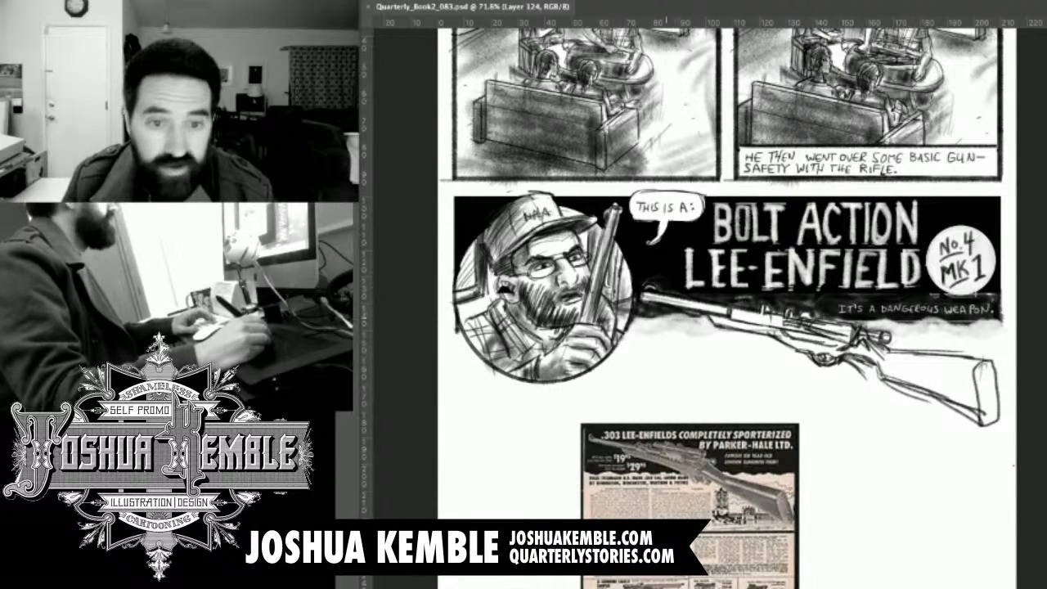
Shade the rifle below the title with soft grey tone from the barrel through the receiver to the stock and butt plate.
mouse_move(664, 299)
mouse_down()
mouse_move(783, 330)
mouse_move(756, 316)
mouse_up()
drag(751, 312, 856, 344)
drag(826, 328, 856, 339)
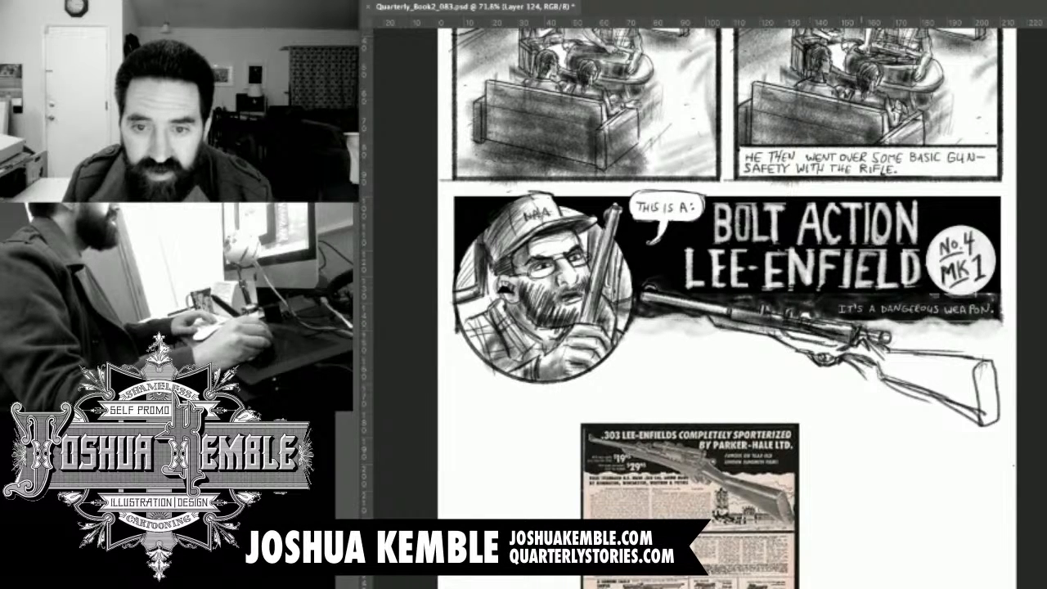
mouse_move(783, 332)
mouse_down()
mouse_move(843, 350)
mouse_move(834, 358)
mouse_move(941, 369)
mouse_up()
drag(883, 353, 927, 370)
mouse_move(922, 358)
mouse_down()
mouse_move(1011, 379)
mouse_move(981, 370)
mouse_move(990, 410)
mouse_up()
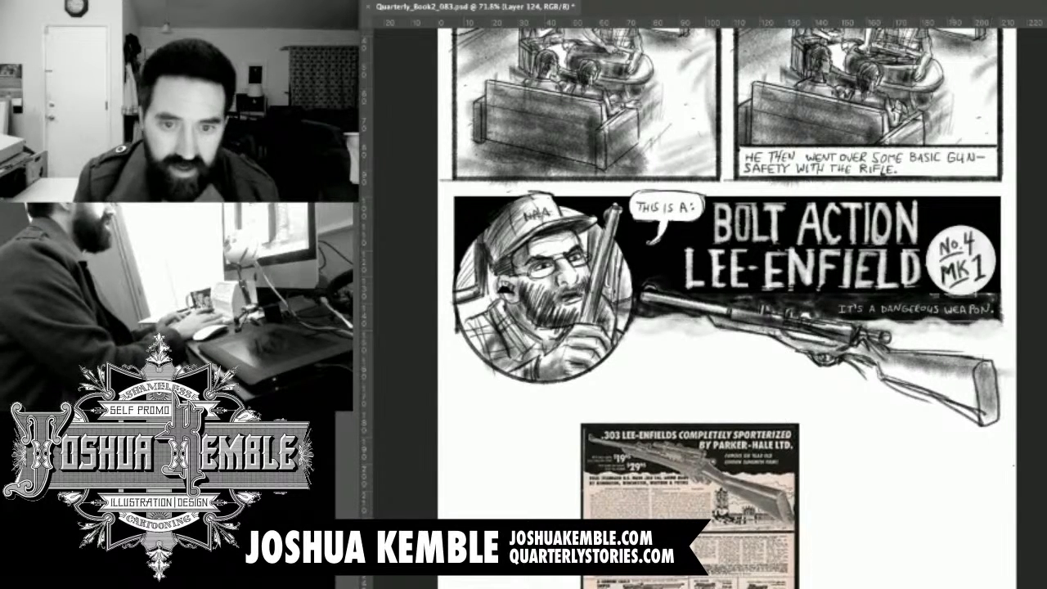
key(super+minus)
key(super+minus)
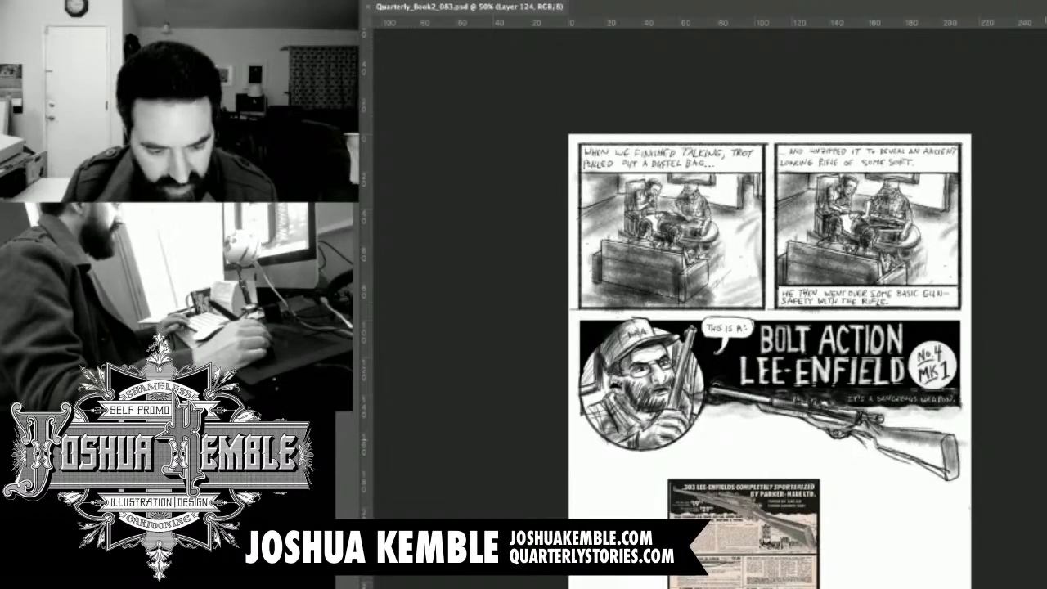
drag(884, 397, 914, 397)
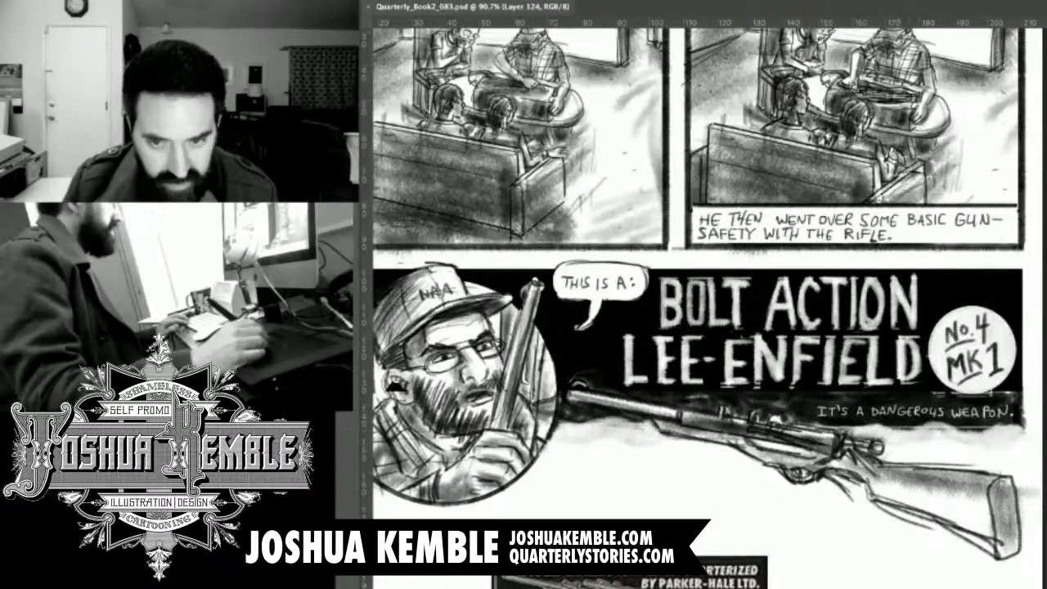
drag(1028, 397, 973, 362)
drag(908, 433, 941, 433)
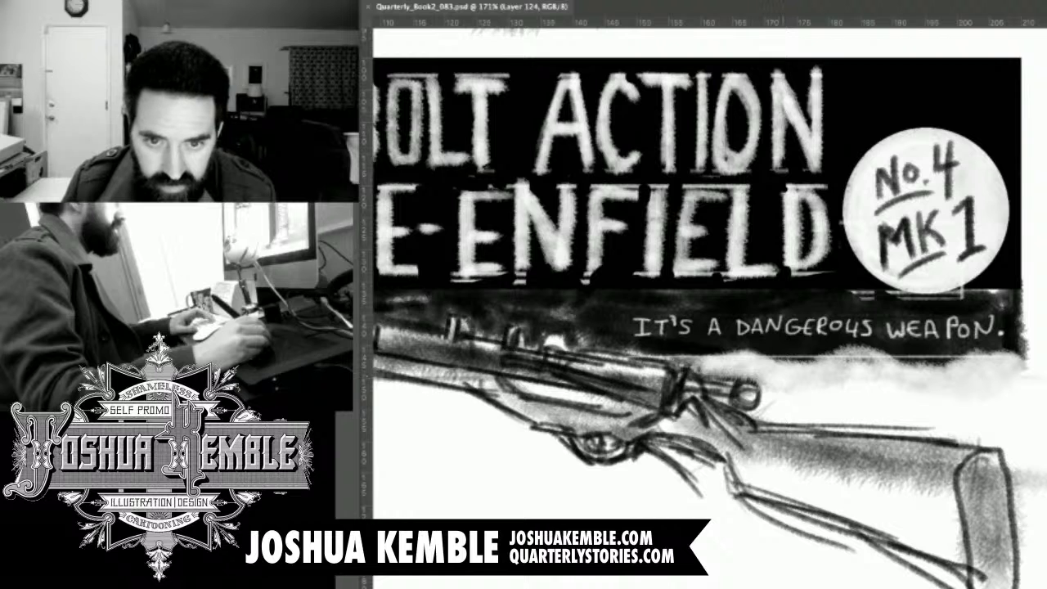
mouse_move(792, 368)
mouse_down()
mouse_move(769, 324)
mouse_move(670, 226)
mouse_up()
drag(540, 319, 964, 238)
drag(806, 304, 377, 406)
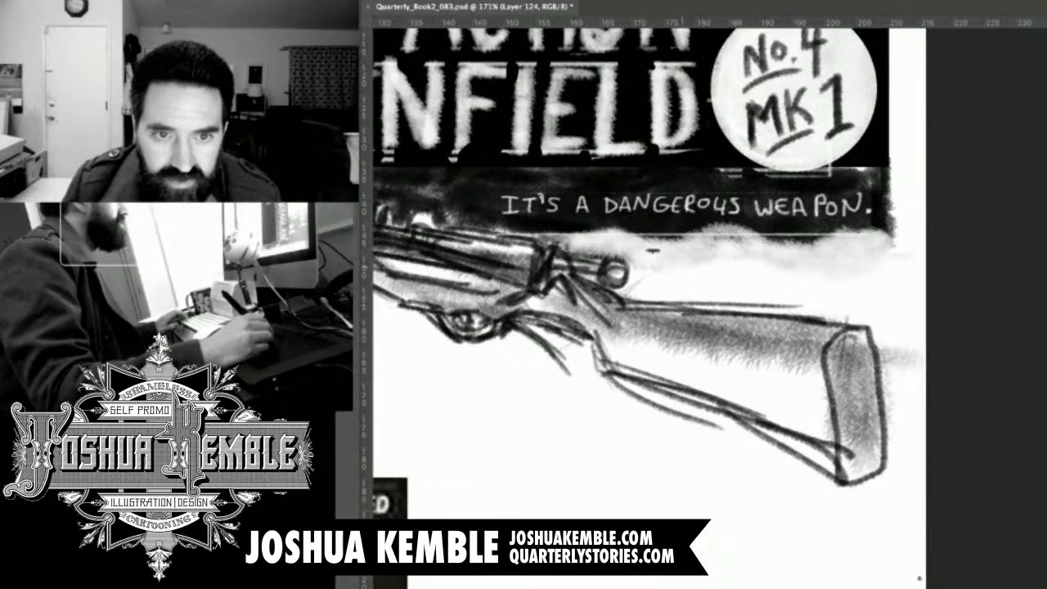
drag(655, 280, 861, 281)
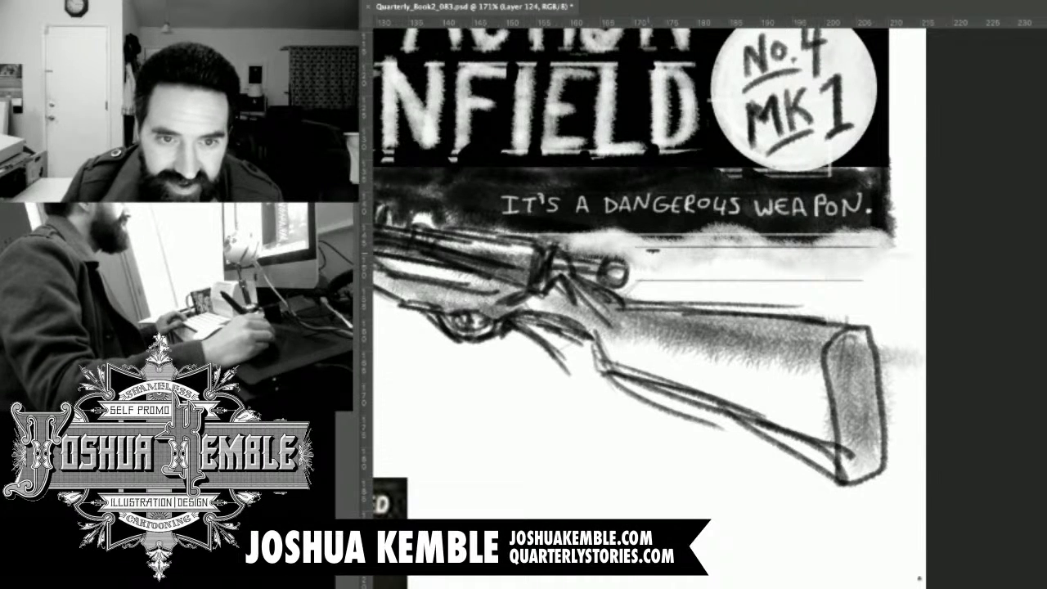
mouse_move(655, 252)
mouse_down()
mouse_move(654, 275)
mouse_move(679, 274)
mouse_up()
key(super+alt+z)
key(super+alt+z)
key(super+alt+z)
key(super+alt+z)
key(super+alt+z)
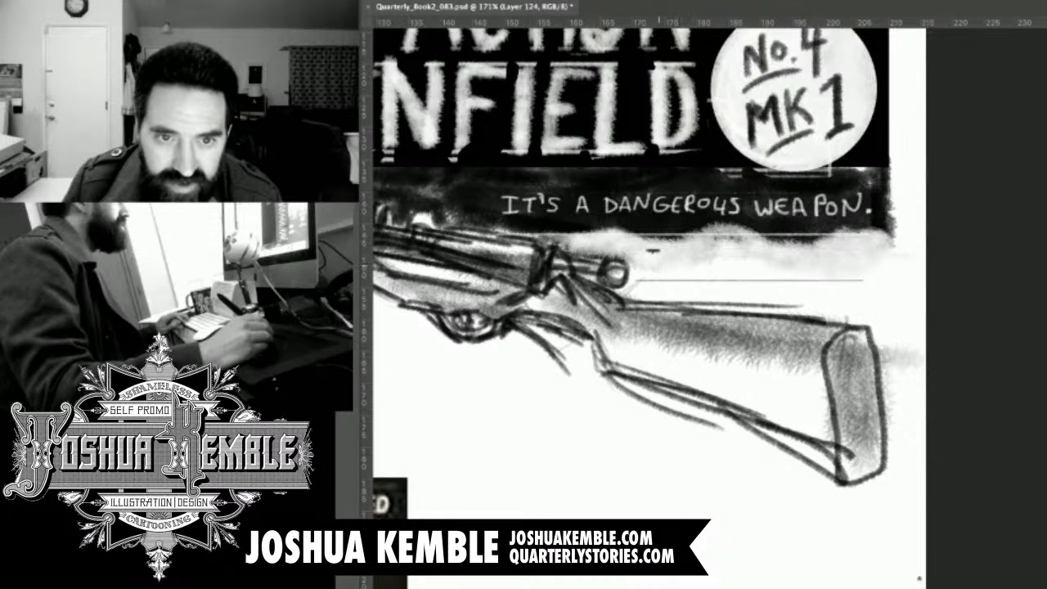
key(super+alt+z)
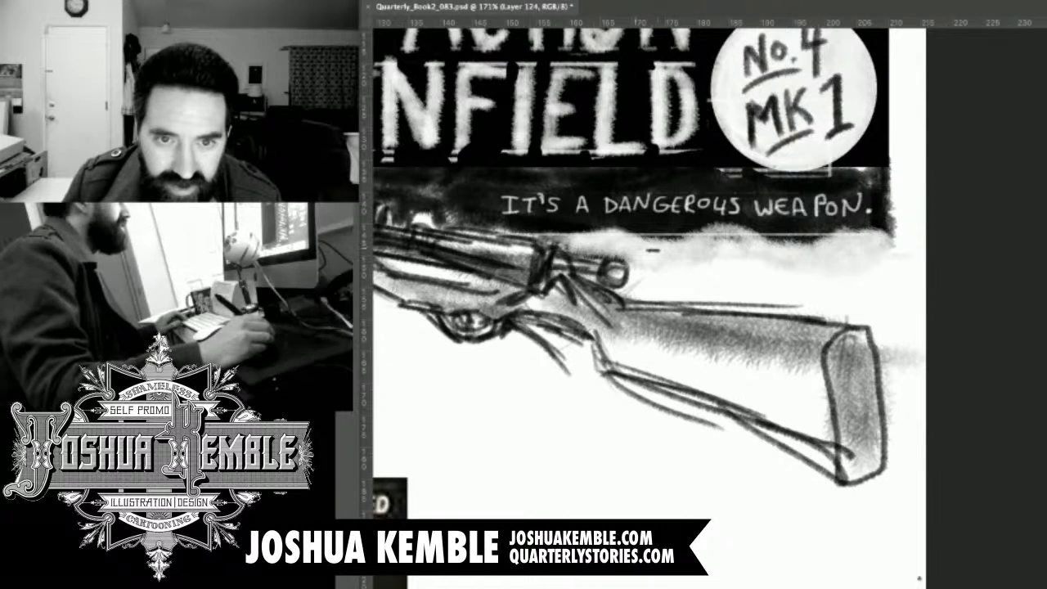
Rule four thin horizontal guidelines for two rows of lettering between the banner's lower edge and the rifle stock.
drag(635, 245, 874, 246)
drag(638, 270, 884, 270)
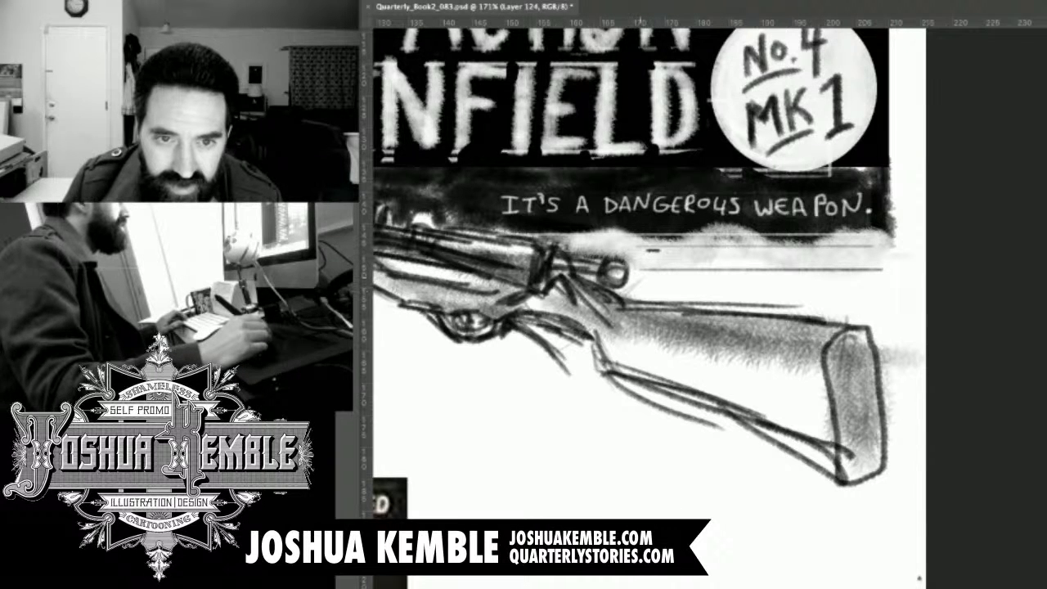
drag(646, 273, 876, 273)
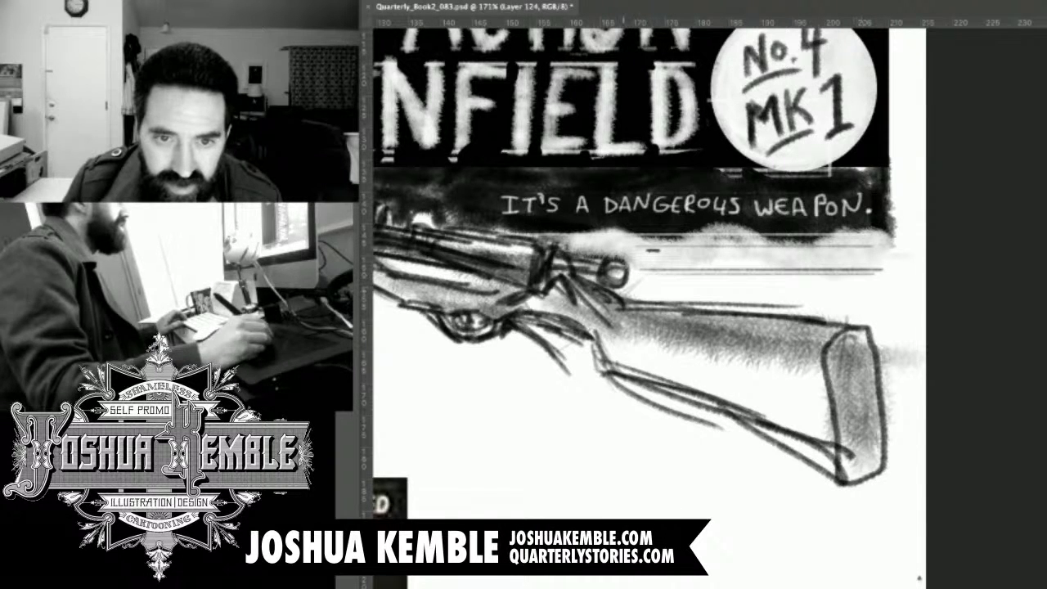
drag(635, 293, 881, 293)
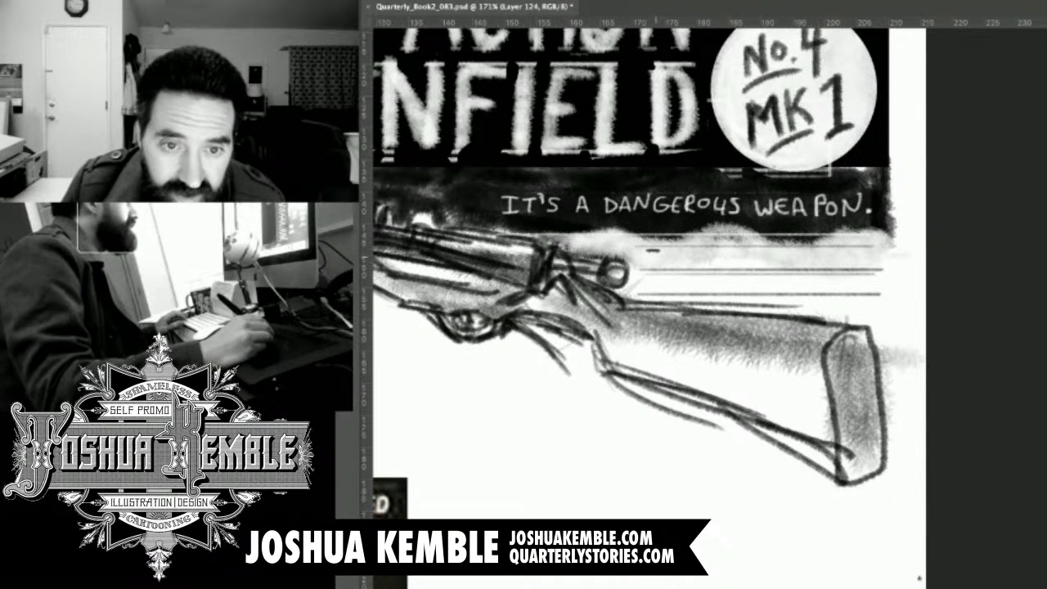
Hand-letter "I KNOW IT'S NOT MUCH" in black on the upper guideline row above the rifle stock.
key(t)
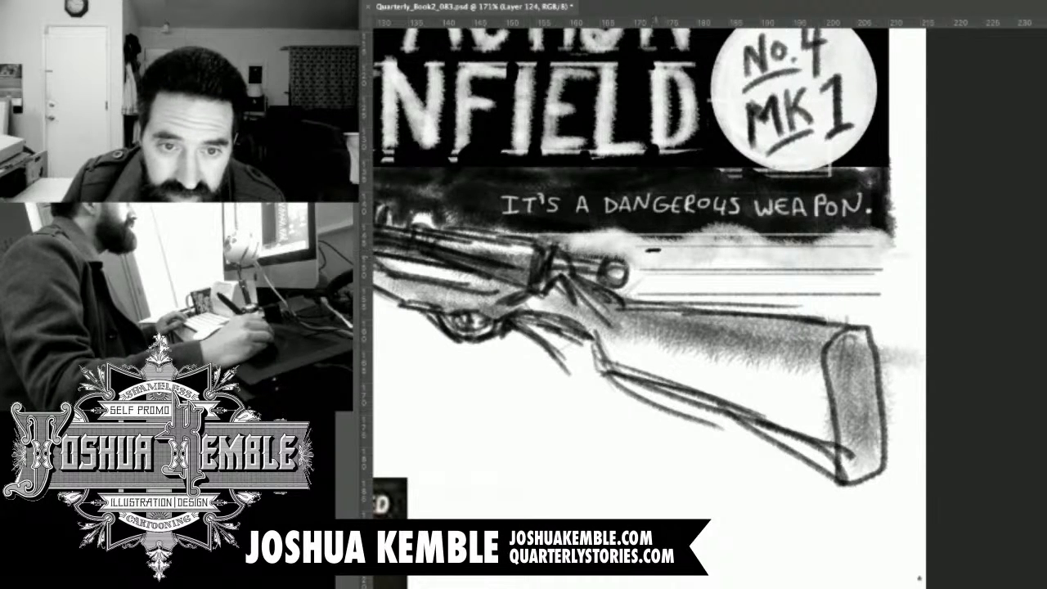
click(655, 259)
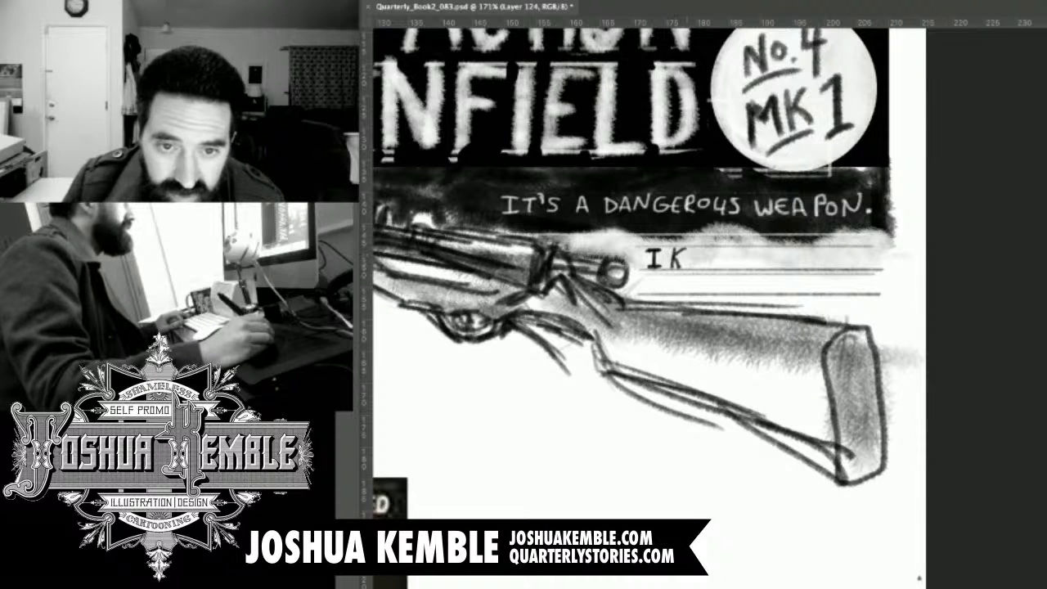
key(BackSpace)
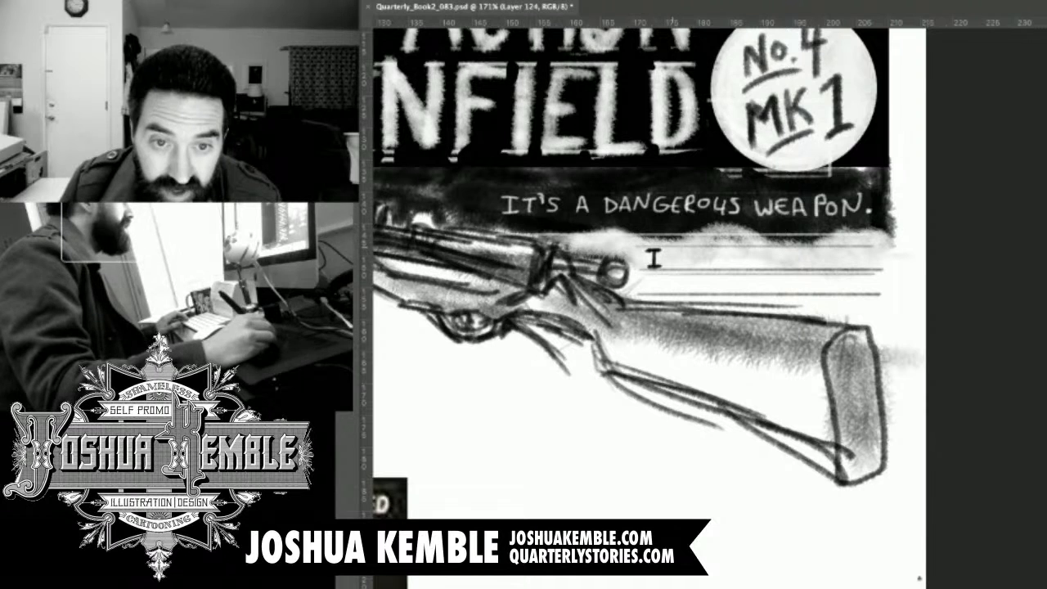
text(Y)
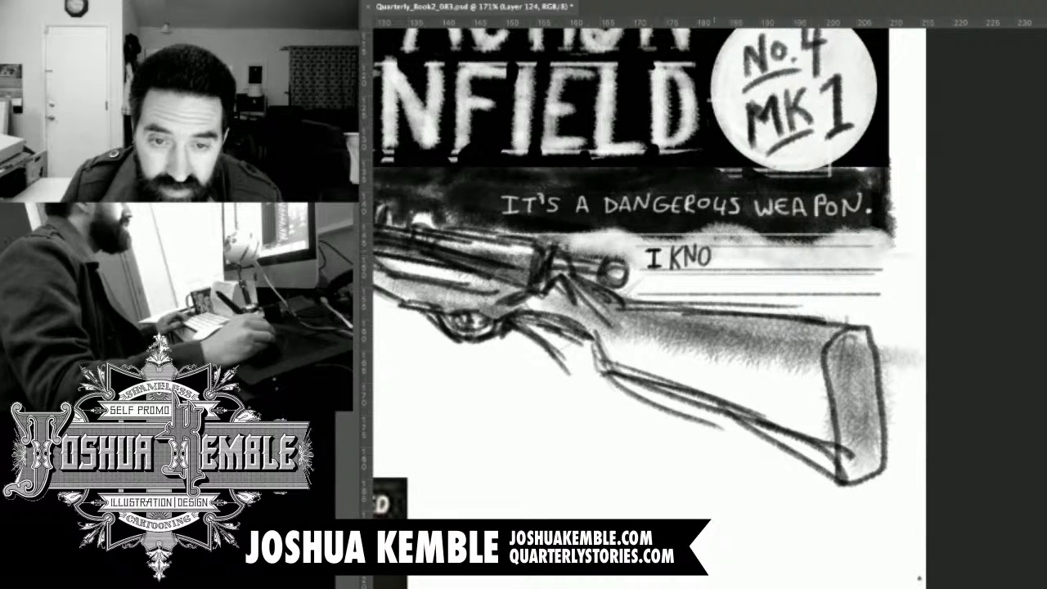
text(W)
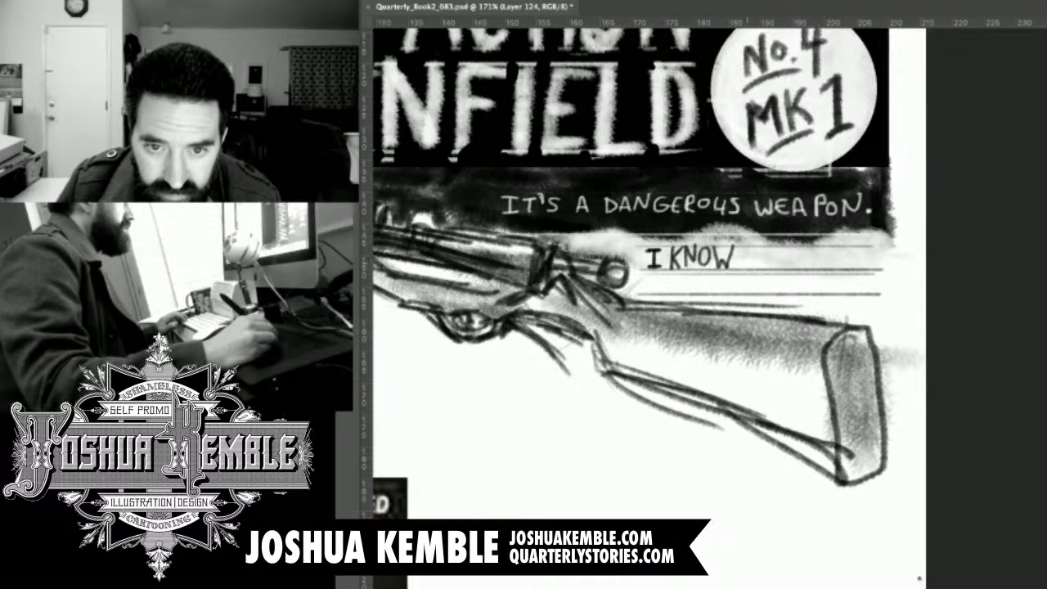
mouse_move(748, 252)
mouse_down()
mouse_move(747, 266)
mouse_move(768, 251)
mouse_move(769, 267)
mouse_move(796, 267)
mouse_up()
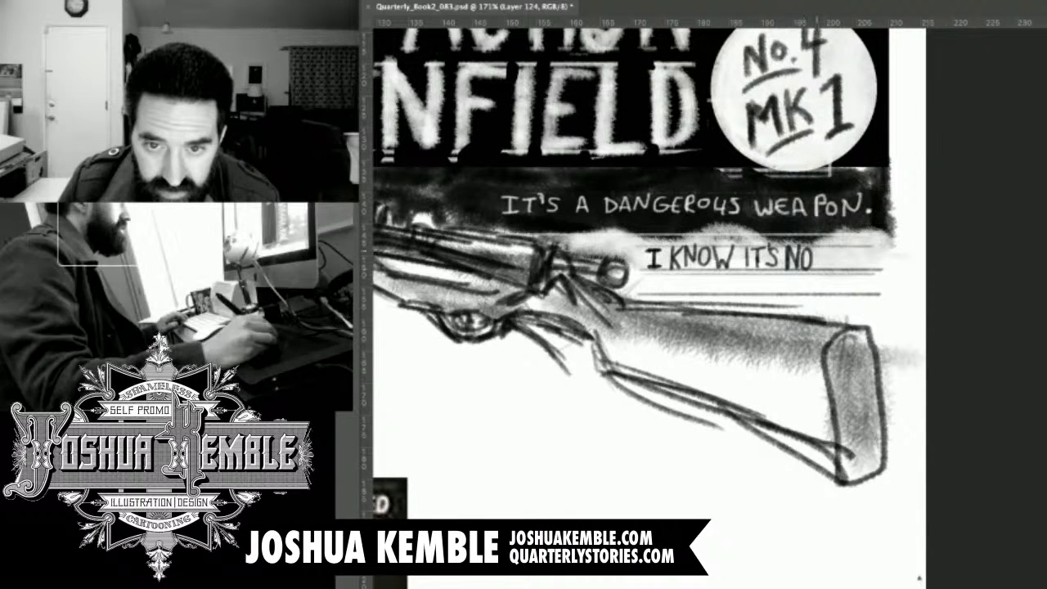
drag(813, 248, 829, 247)
mouse_move(821, 248)
mouse_down()
mouse_move(820, 269)
mouse_move(840, 268)
mouse_move(854, 250)
mouse_move(856, 268)
mouse_move(890, 269)
mouse_up()
drag(880, 260, 892, 259)
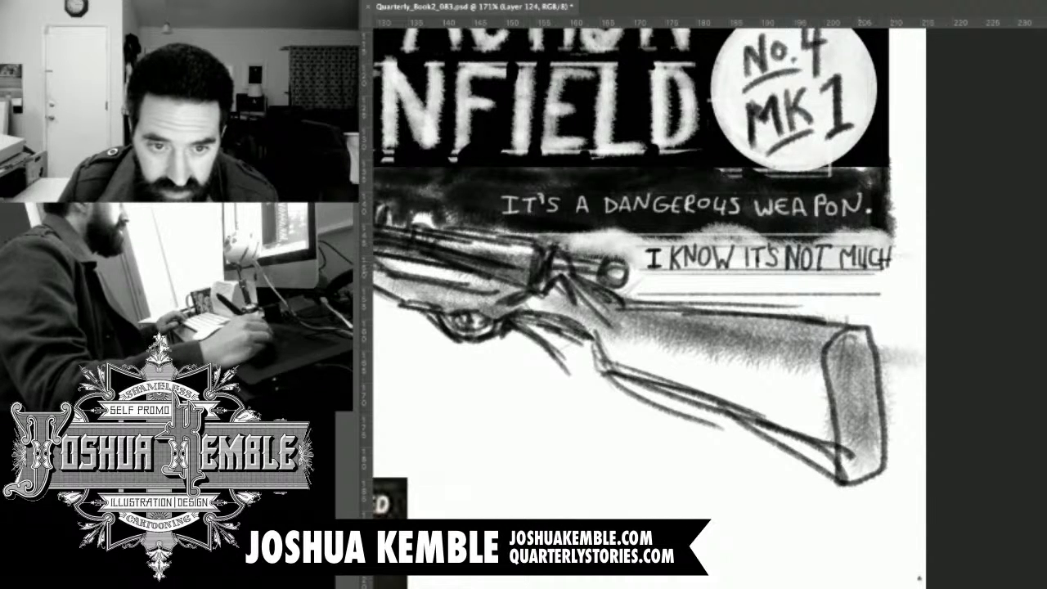
Hand-letter the second caption row "TO LOOK AT, BUT..." directly above the rifle stock.
mouse_move(645, 277)
mouse_down()
mouse_move(663, 279)
mouse_move(667, 292)
mouse_move(679, 278)
mouse_move(700, 292)
mouse_move(711, 277)
mouse_move(726, 293)
mouse_move(727, 279)
mouse_move(716, 284)
mouse_move(736, 286)
mouse_up()
key(ctrl+z)
drag(736, 285, 745, 295)
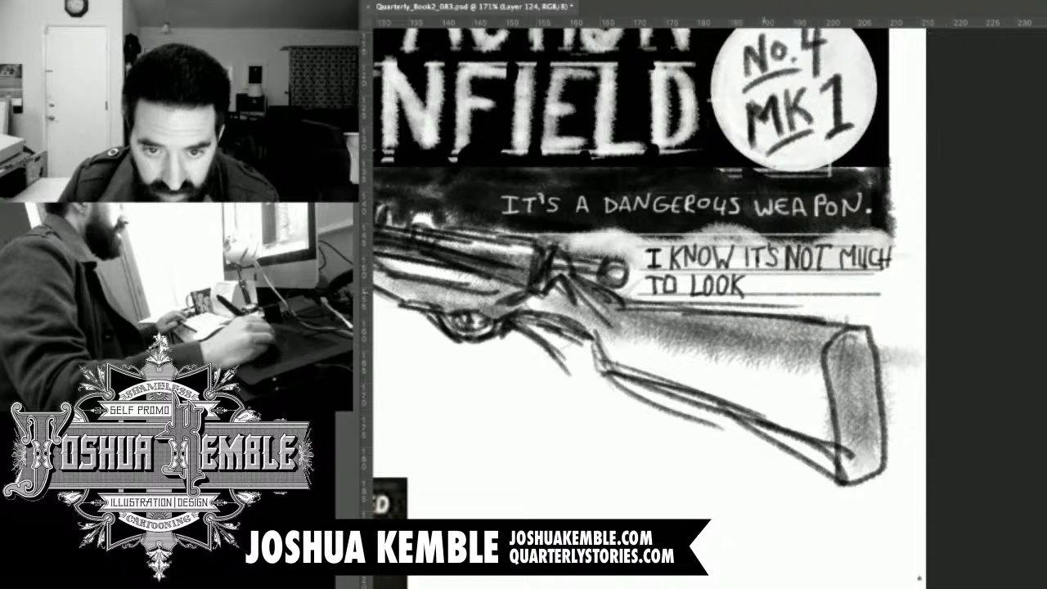
mouse_move(759, 275)
mouse_down()
mouse_move(757, 293)
mouse_move(769, 293)
mouse_move(786, 275)
mouse_move(781, 299)
mouse_move(816, 295)
mouse_move(824, 276)
mouse_move(841, 294)
mouse_up()
drag(833, 277, 847, 275)
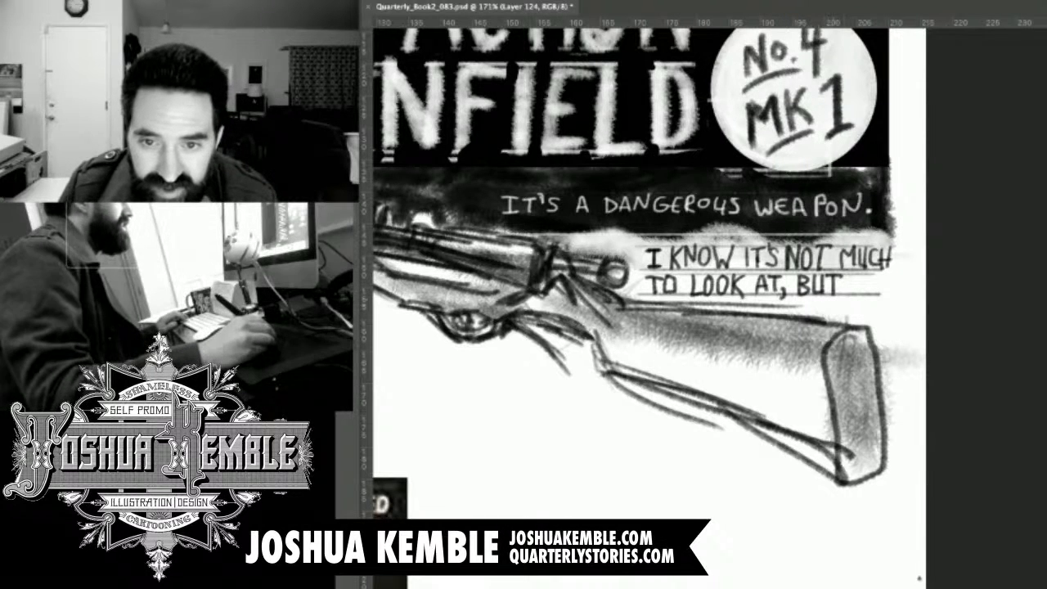
click(860, 293)
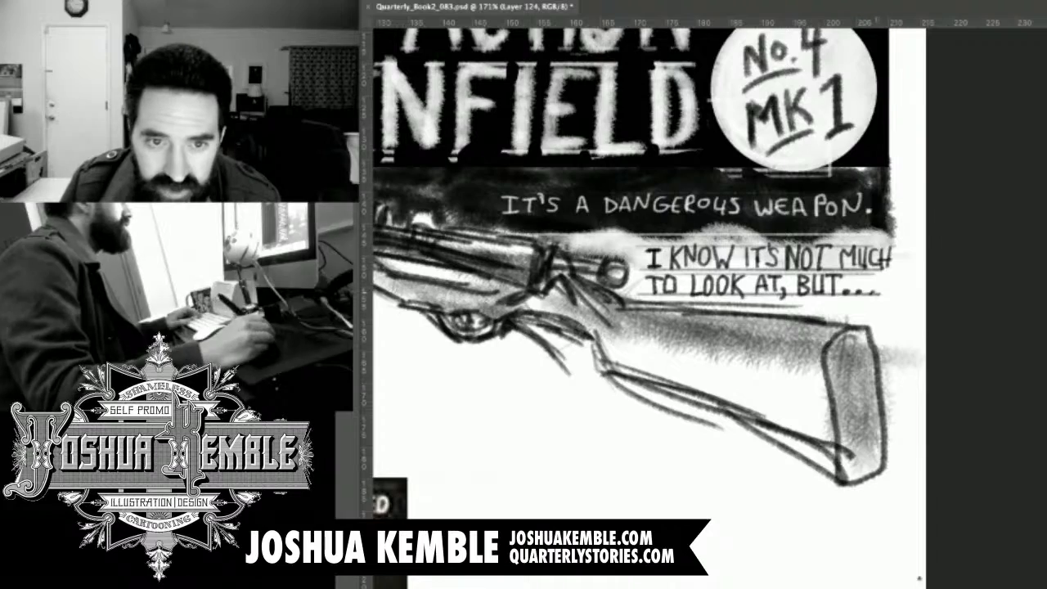
click(874, 292)
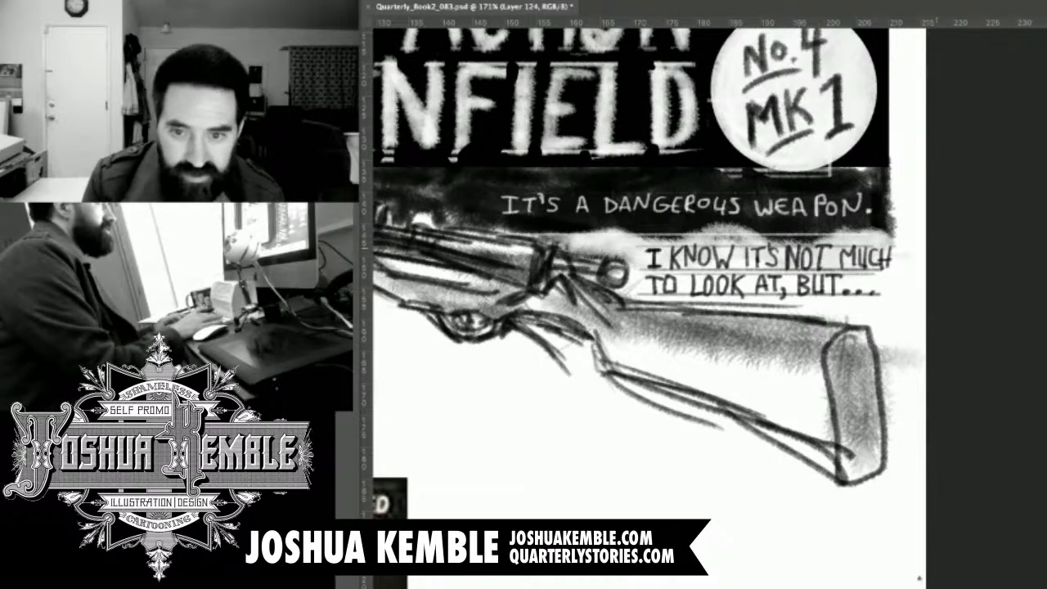
key(super+minus)
key(super+minus)
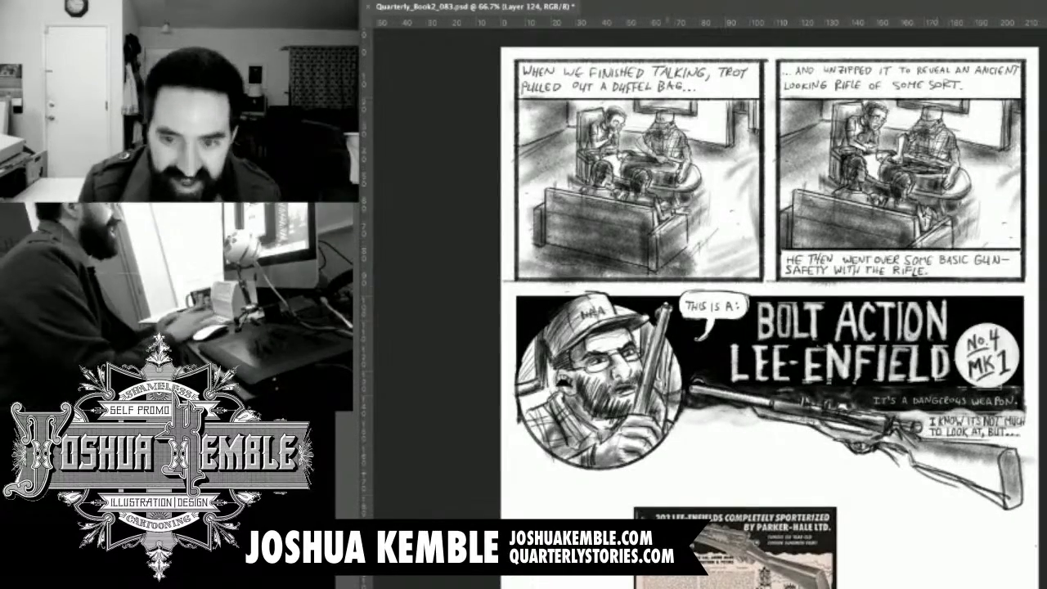
key(super+minus)
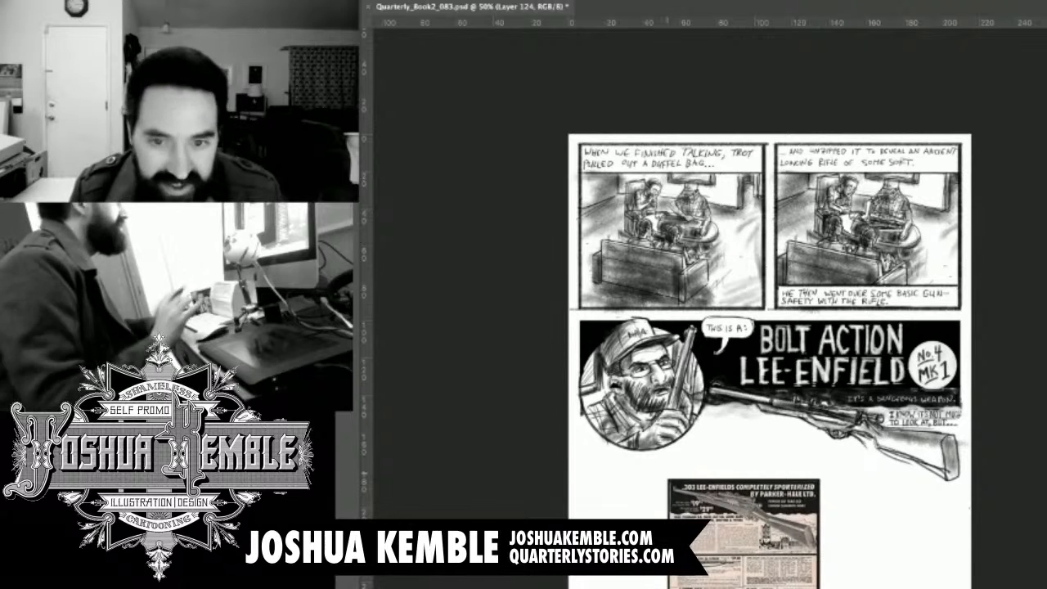
Save the page, then outline the lower banner panel with a horizontal line beneath the rifle and a thin vertical line beside the portrait.
key(super+s)
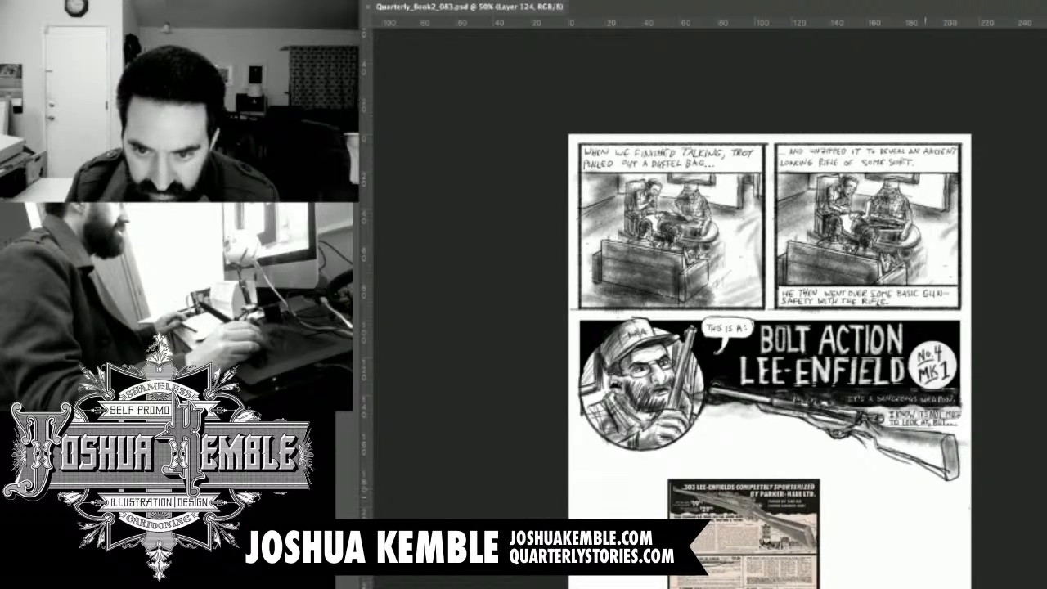
drag(960, 486, 567, 486)
key(ctrl+z)
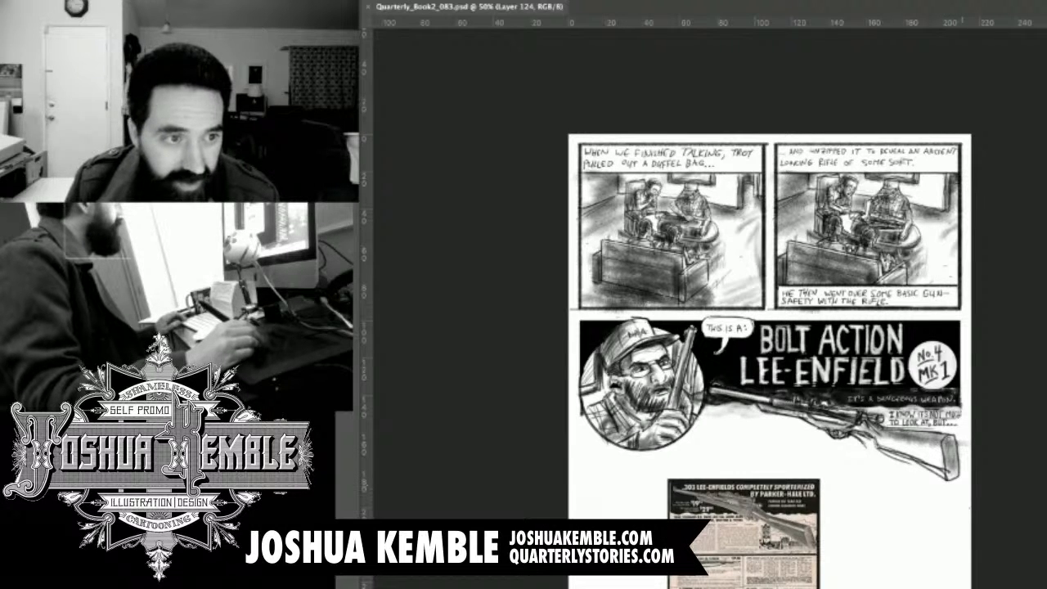
mouse_move(962, 486)
mouse_down()
mouse_move(583, 486)
mouse_move(965, 486)
mouse_up()
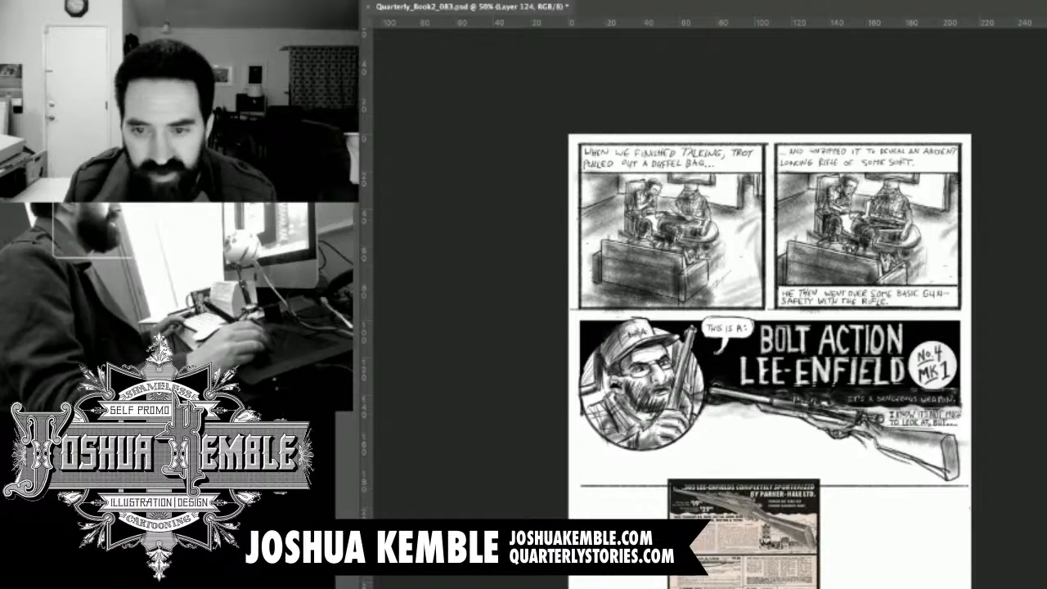
drag(955, 455, 913, 392)
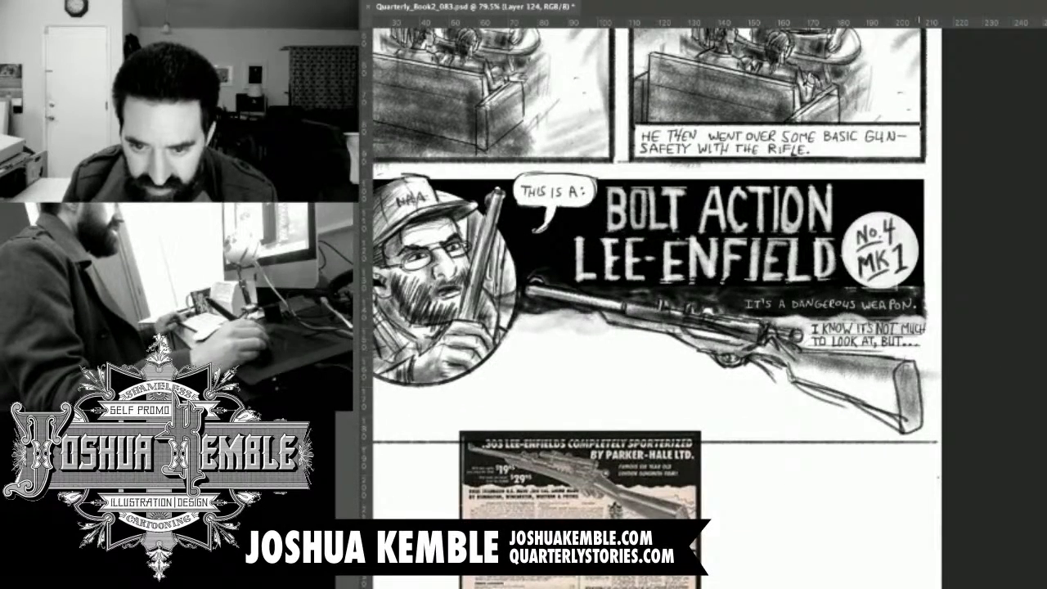
drag(843, 368, 973, 343)
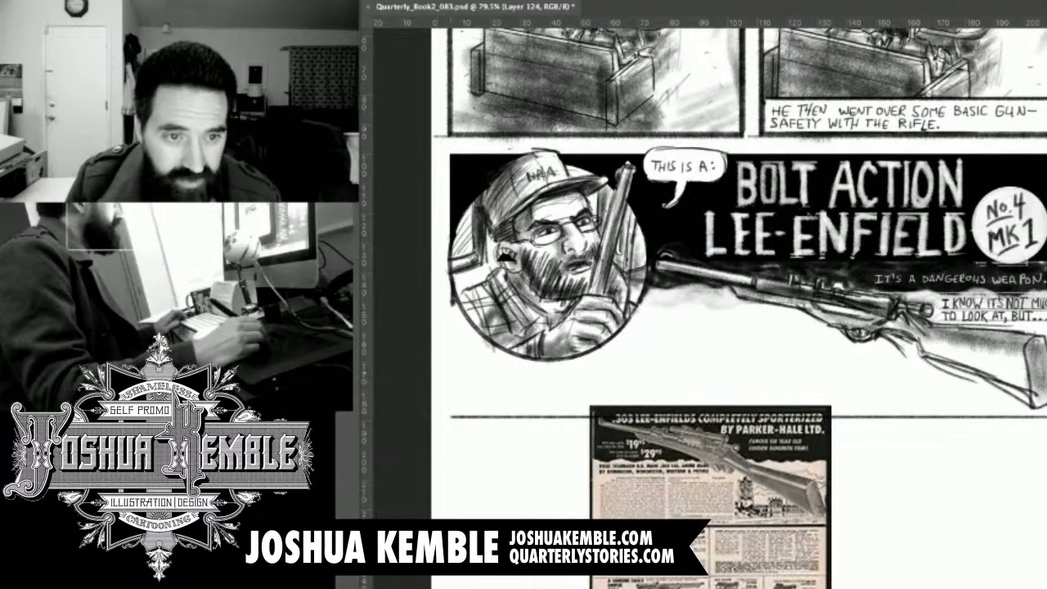
drag(452, 286, 452, 424)
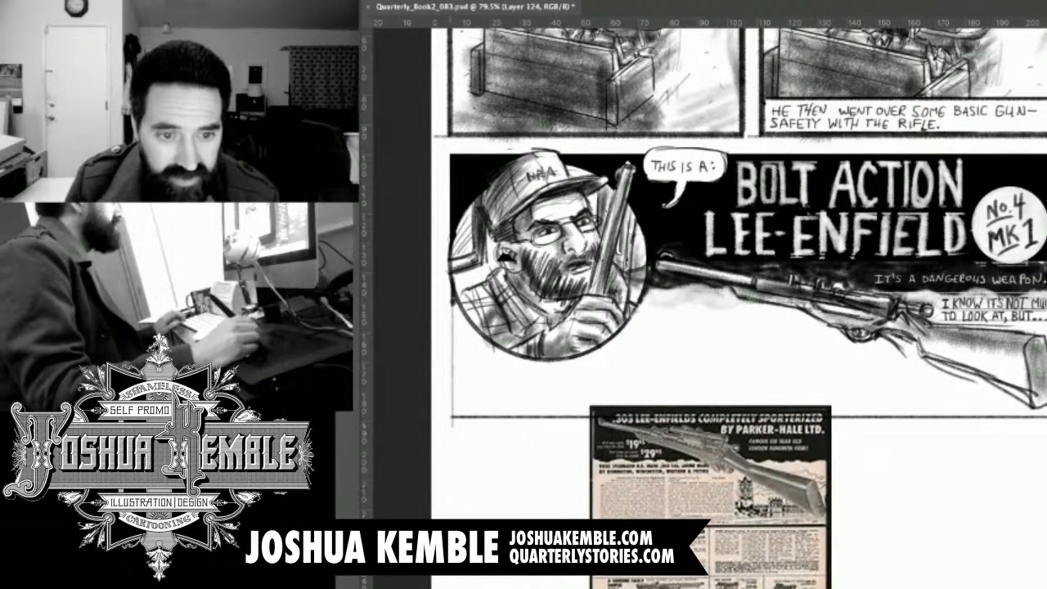
Thicken the panel's bottom border into a heavy black bar and remove the vintage Lee-Enfield advertisement reference from the page.
drag(704, 441, 746, 182)
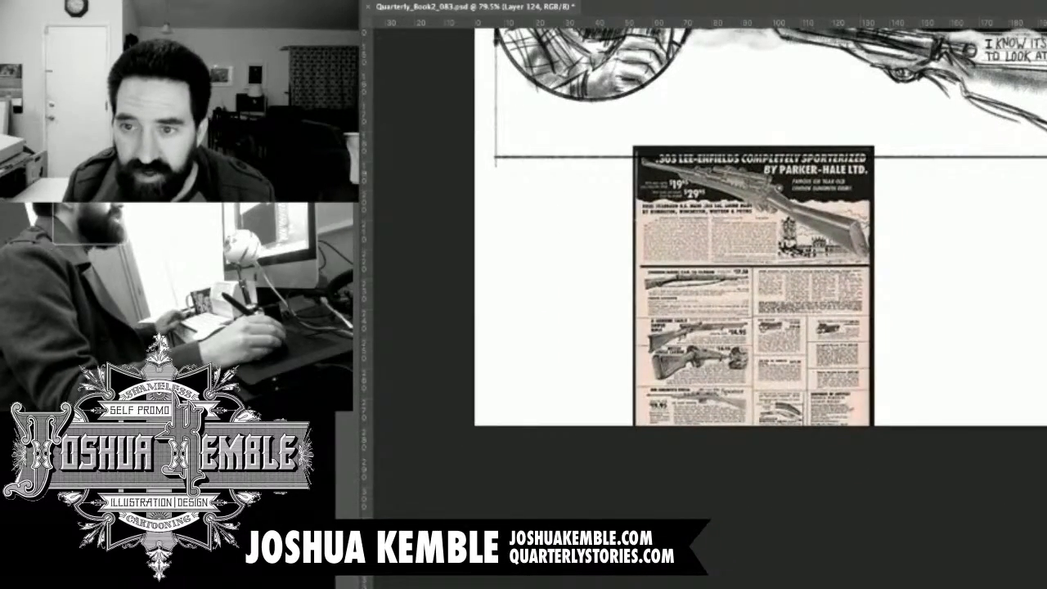
mouse_move(1046, 162)
mouse_down()
mouse_move(501, 162)
mouse_move(614, 189)
mouse_up()
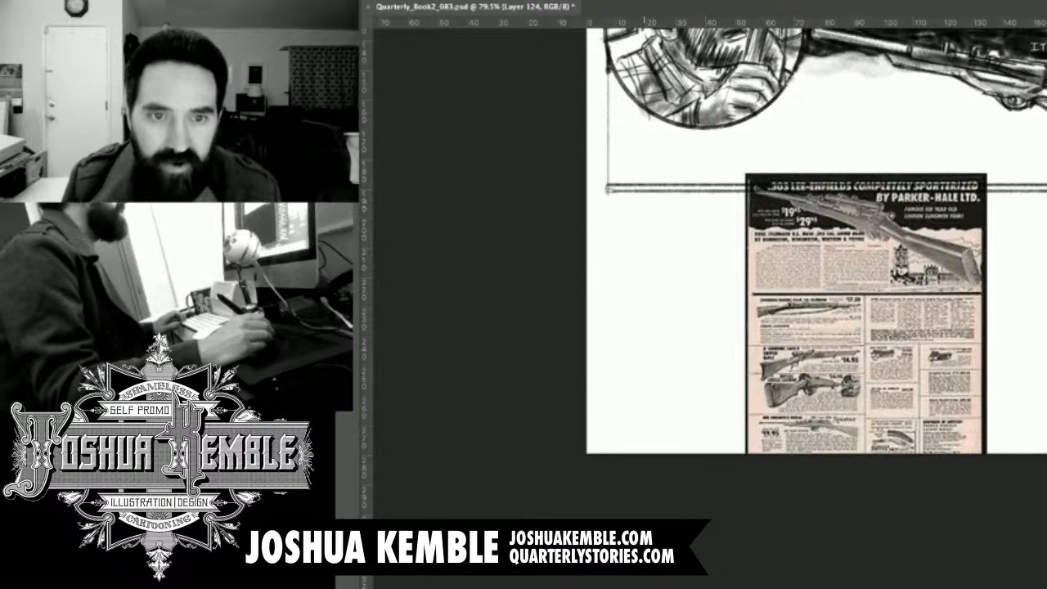
mouse_move(610, 188)
mouse_down()
mouse_move(1017, 189)
mouse_move(913, 188)
mouse_up()
drag(784, 245, 504, 248)
mouse_move(764, 190)
mouse_down()
mouse_move(926, 191)
mouse_move(764, 193)
mouse_up()
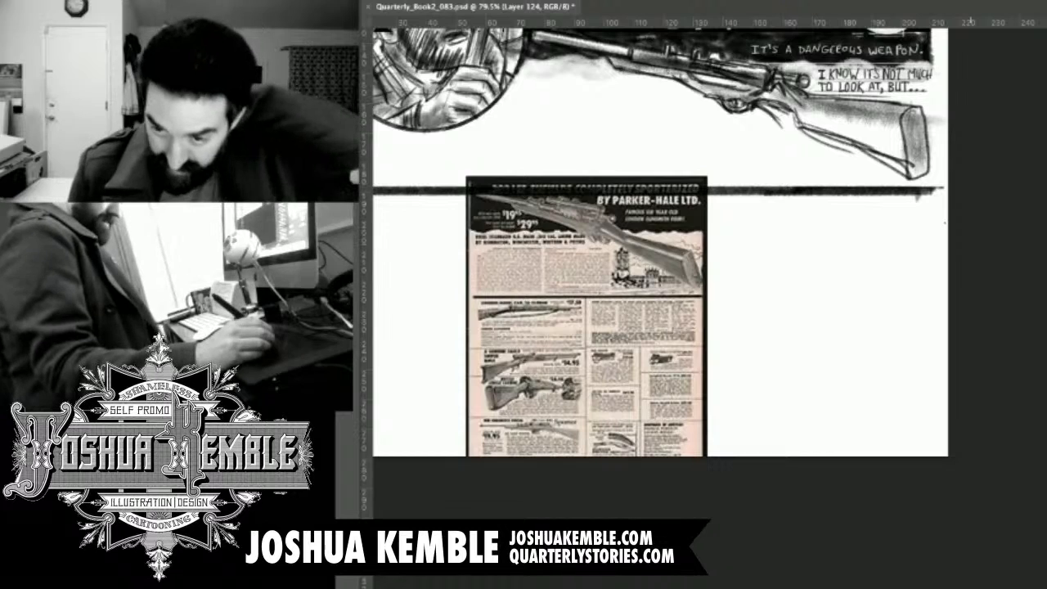
key(Delete)
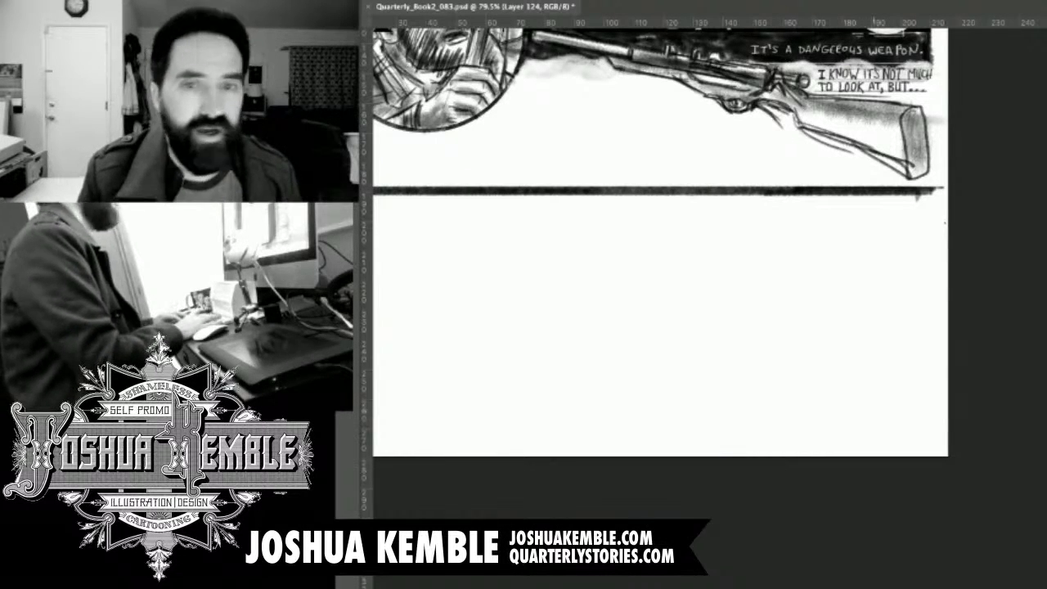
Rule the panel's vertical border beside the rifle's butt plate, trim the bottom border's overshoot there, and save the page.
key(ctrl+minus)
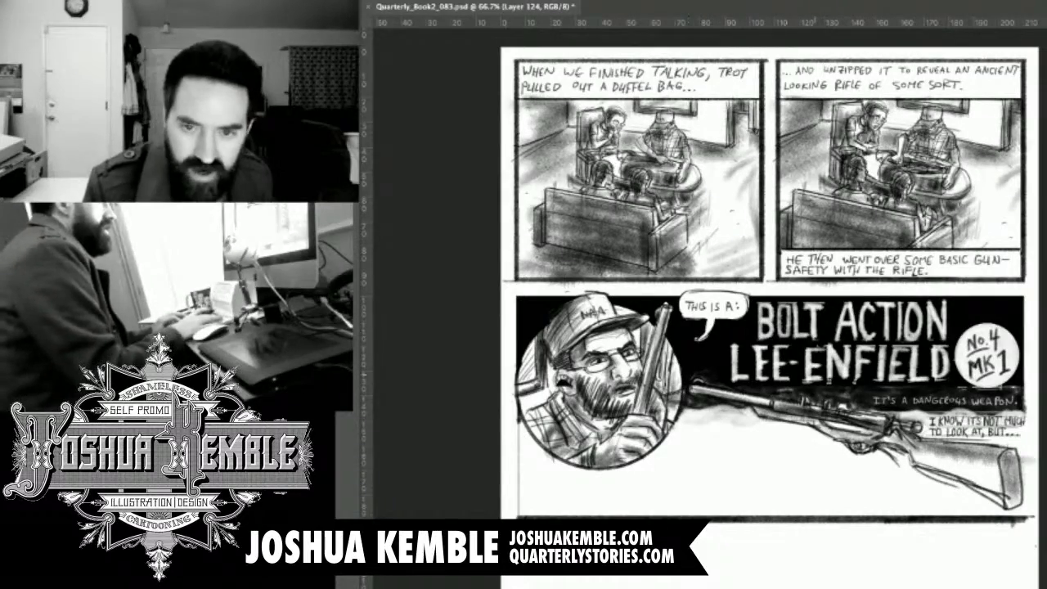
key(ctrl+plus)
drag(818, 392, 646, 228)
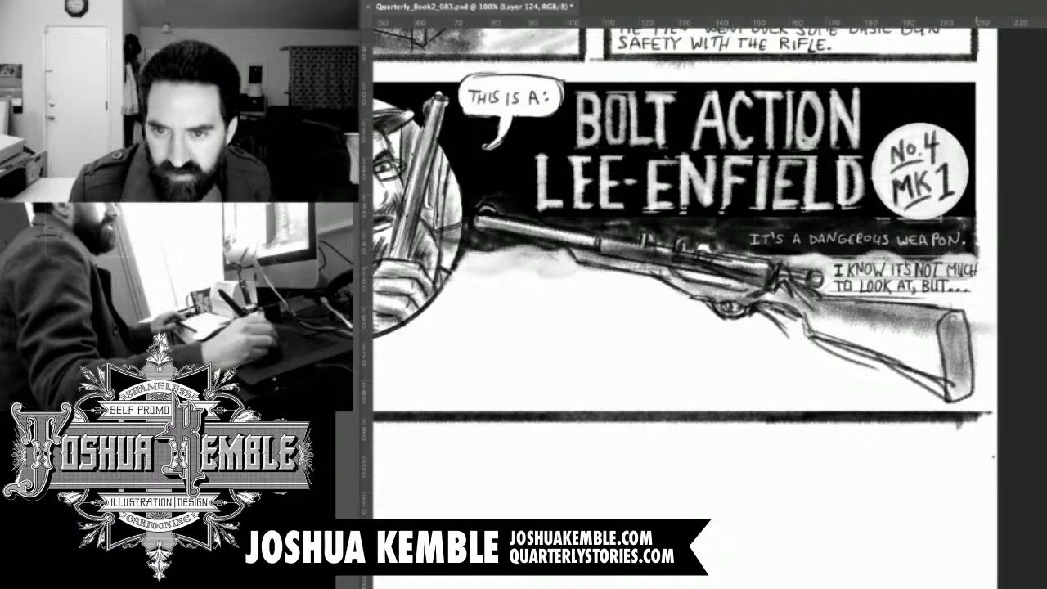
drag(978, 262, 980, 395)
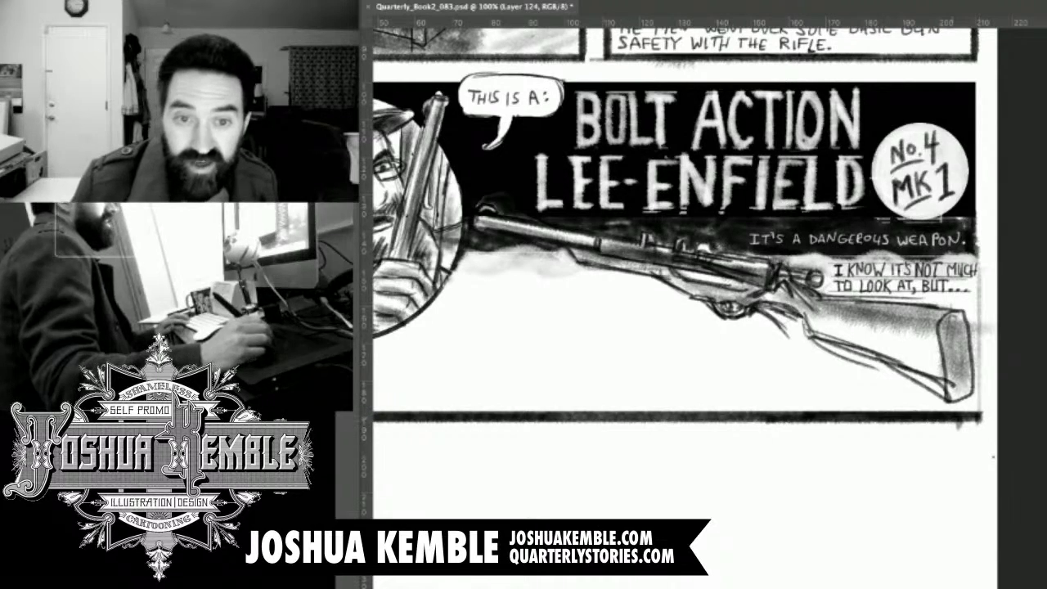
drag(631, 466, 817, 333)
drag(636, 245, 665, 338)
key(super+s)
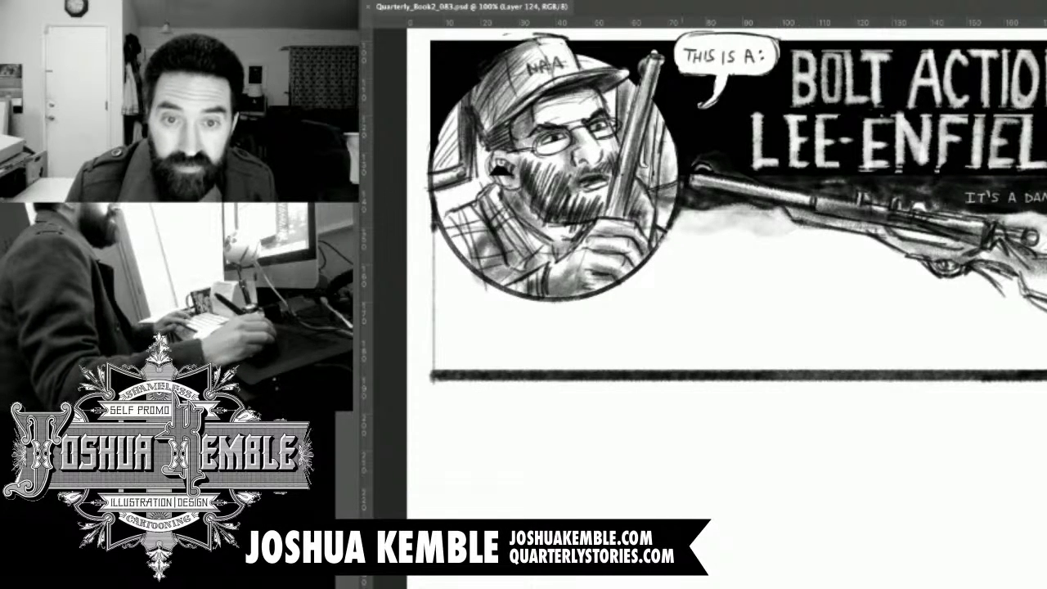
Rule four thin, evenly spaced horizontal lettering guidelines below the rifle barrel, running from the portrait circle toward the rifle stock.
drag(671, 327, 644, 297)
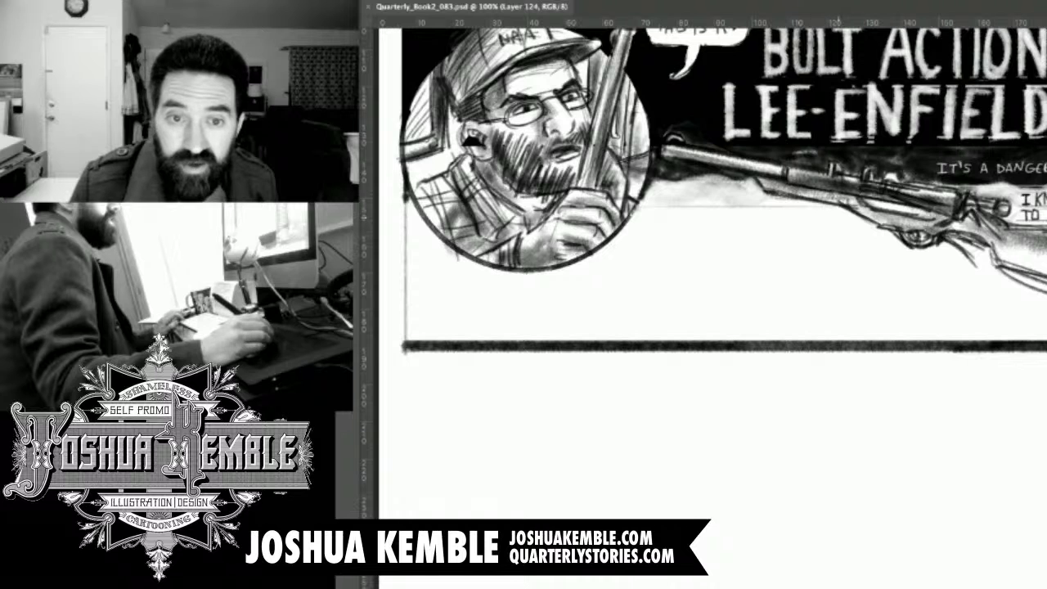
drag(638, 327, 636, 268)
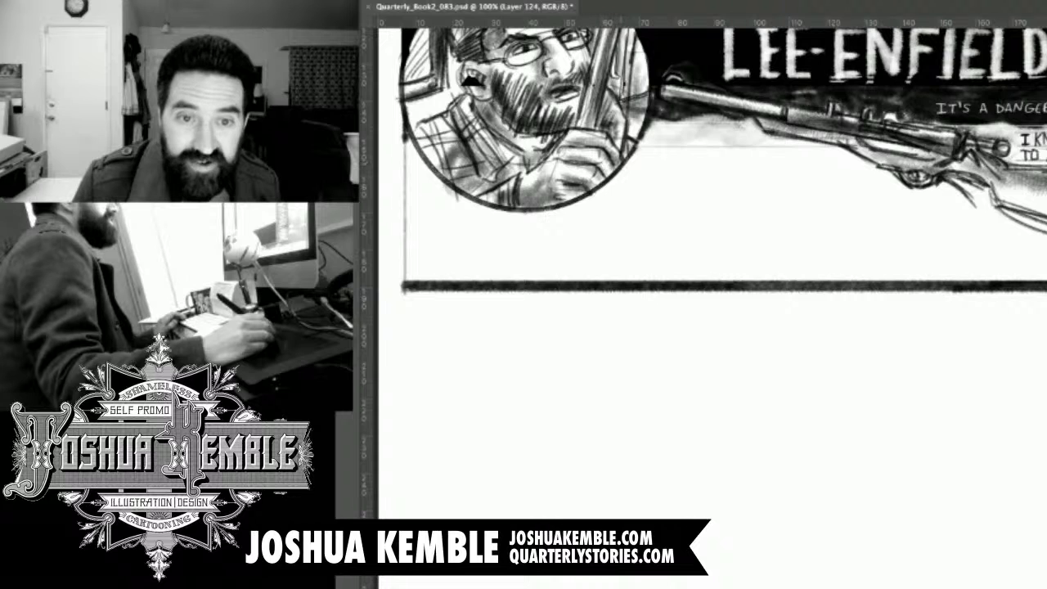
drag(622, 168, 888, 168)
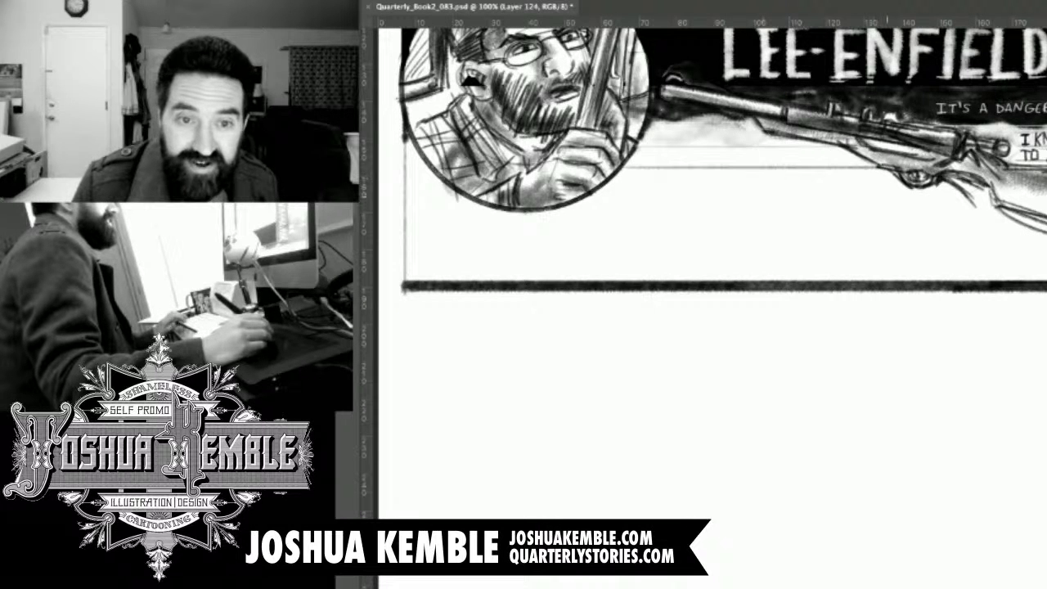
mouse_move(613, 203)
mouse_down()
mouse_move(655, 170)
mouse_move(733, 156)
mouse_move(1004, 156)
mouse_up()
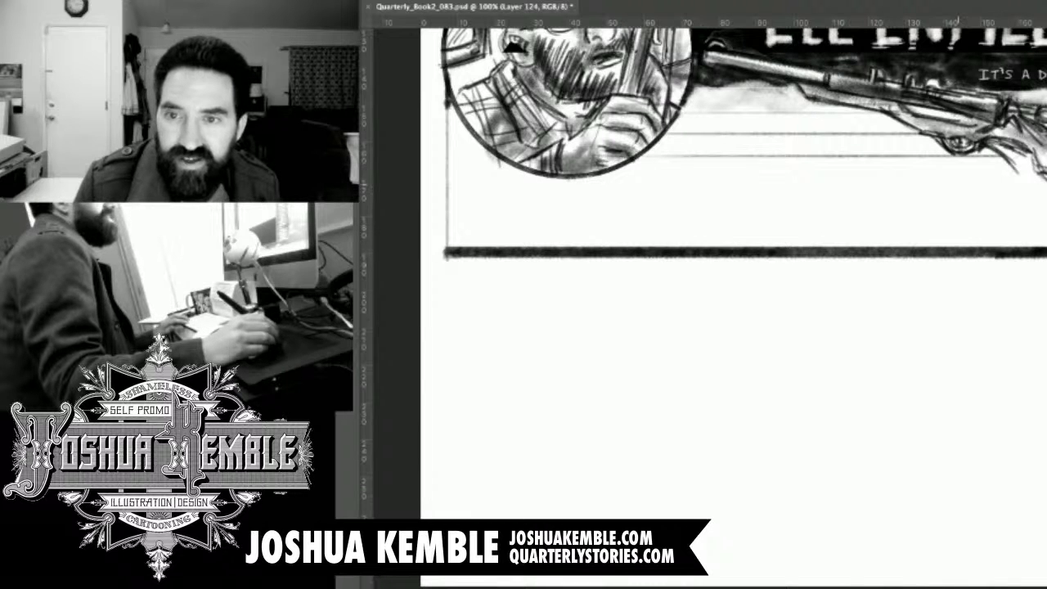
drag(780, 245, 842, 209)
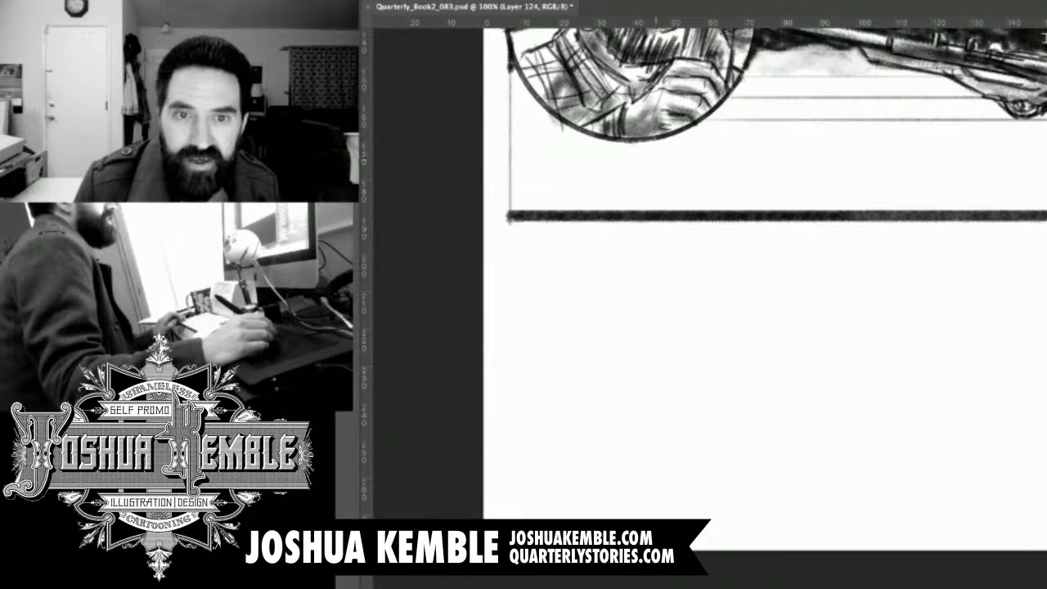
drag(656, 245, 682, 246)
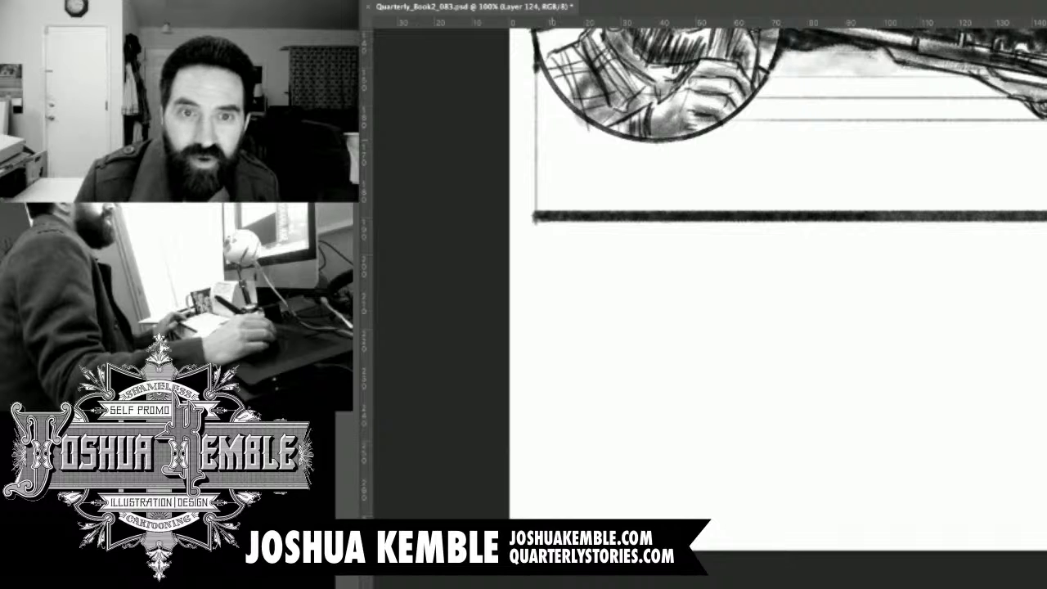
mouse_move(548, 135)
mouse_down()
mouse_move(808, 135)
mouse_move(867, 148)
mouse_up()
key(ctrl+z)
drag(607, 143, 1046, 144)
drag(900, 246, 895, 215)
Try a fifth full-width guideline just above the panel's bottom border, check it against the whole page, and undo it.
drag(532, 140, 1046, 140)
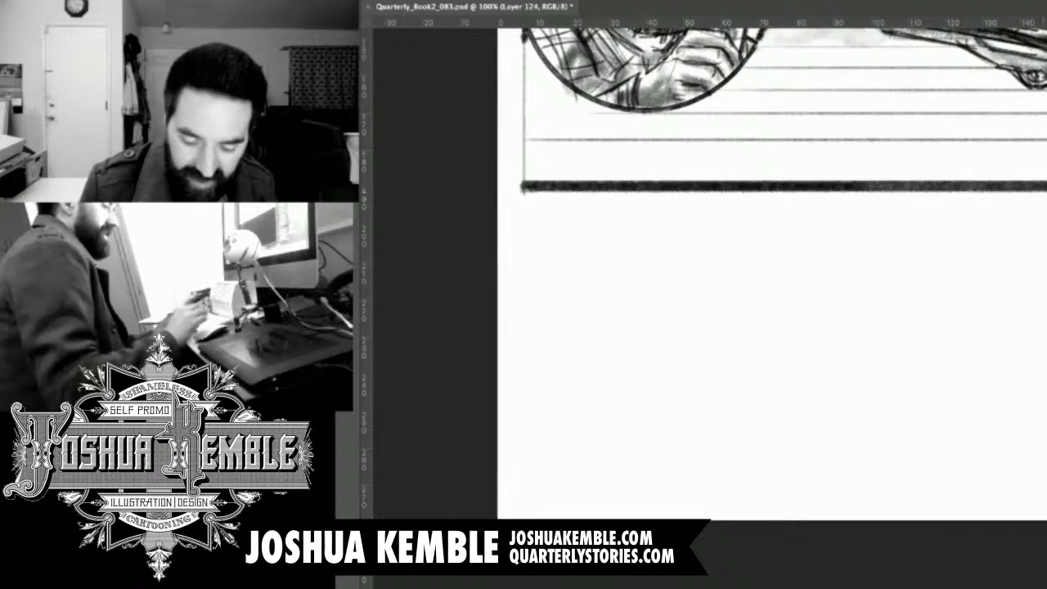
drag(785, 245, 735, 238)
key(super+minus)
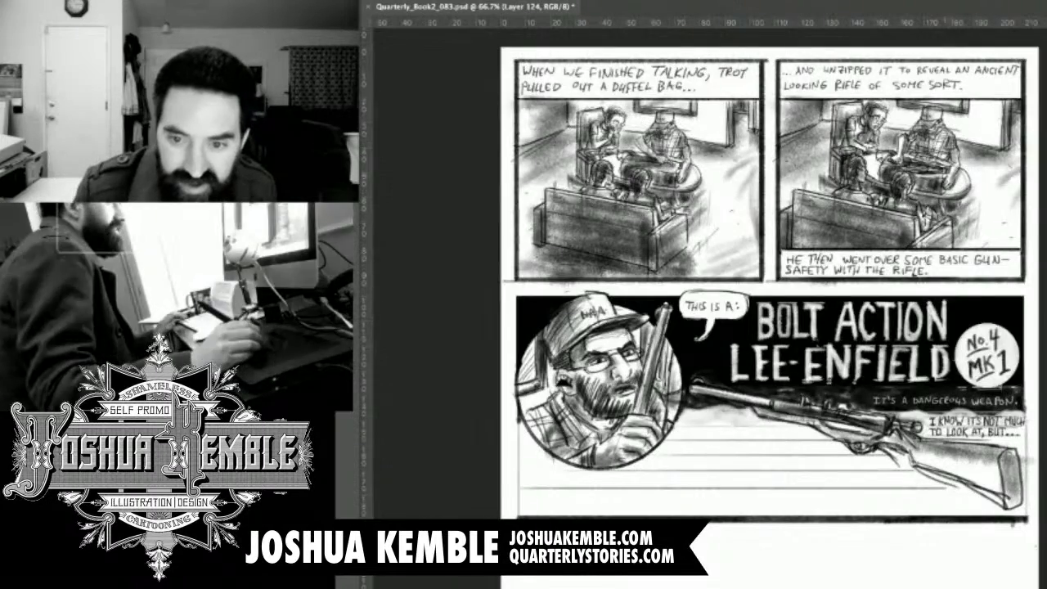
key(super+z)
key(super+minus)
key(super+minus)
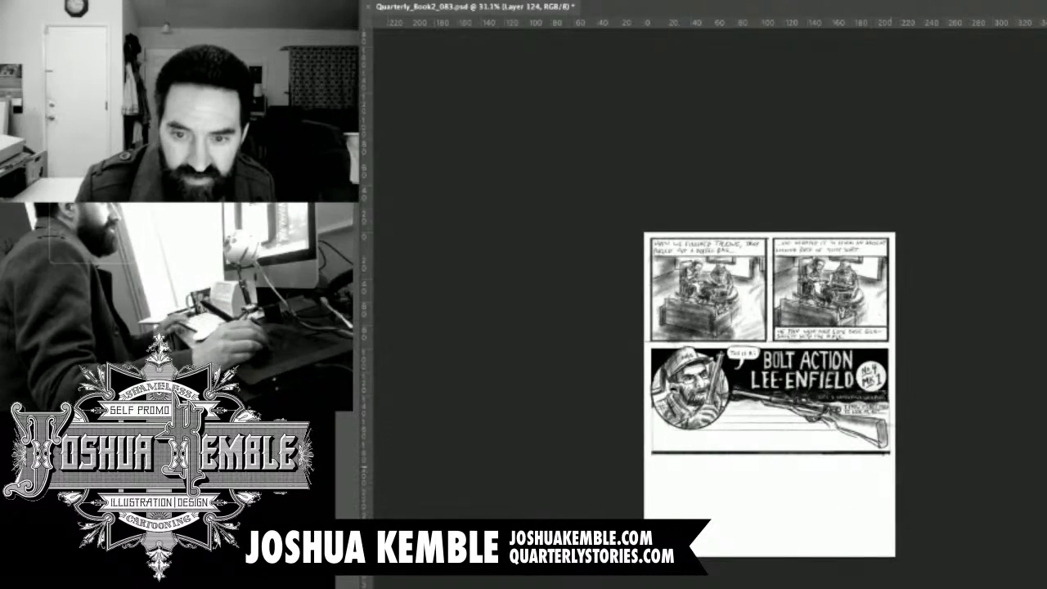
Rule two long guidelines beneath the portrait circle down to just above the heavy bottom border, and save the page.
key(super+plus)
key(super+plus)
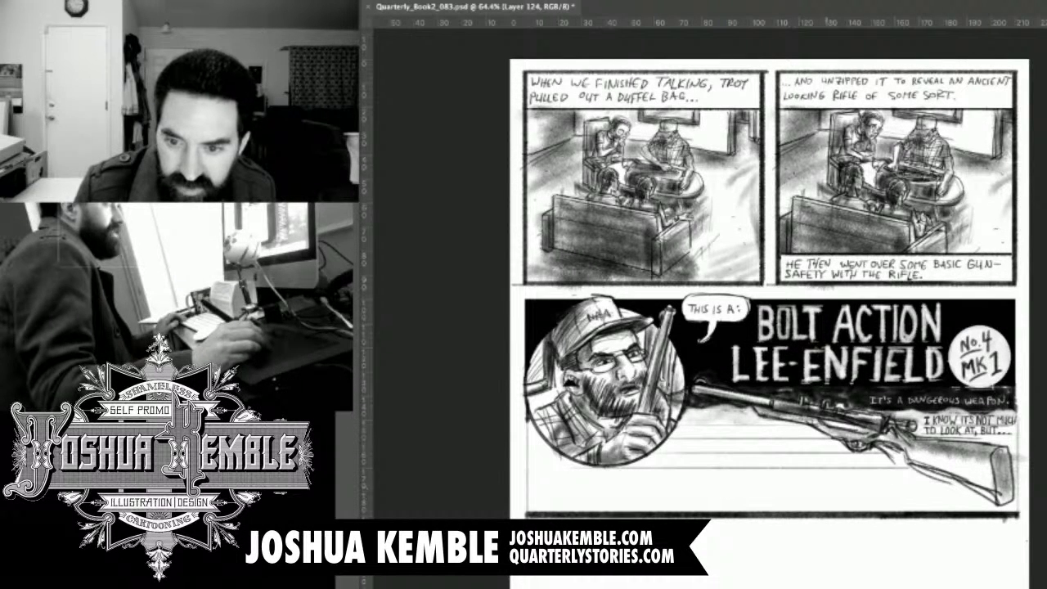
drag(948, 483, 544, 484)
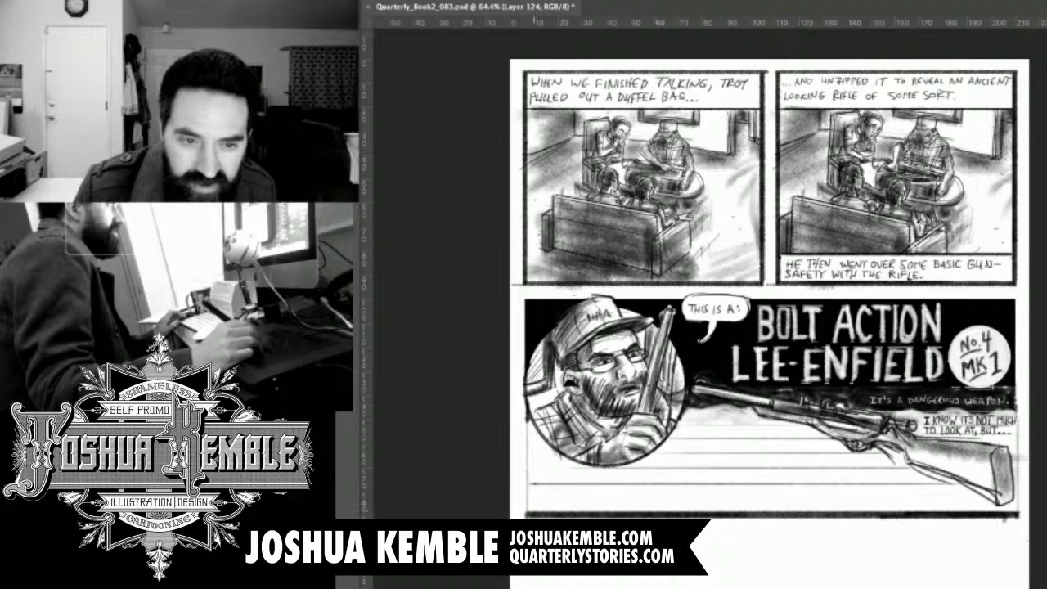
mouse_move(530, 501)
mouse_down()
mouse_move(990, 501)
mouse_move(541, 501)
mouse_up()
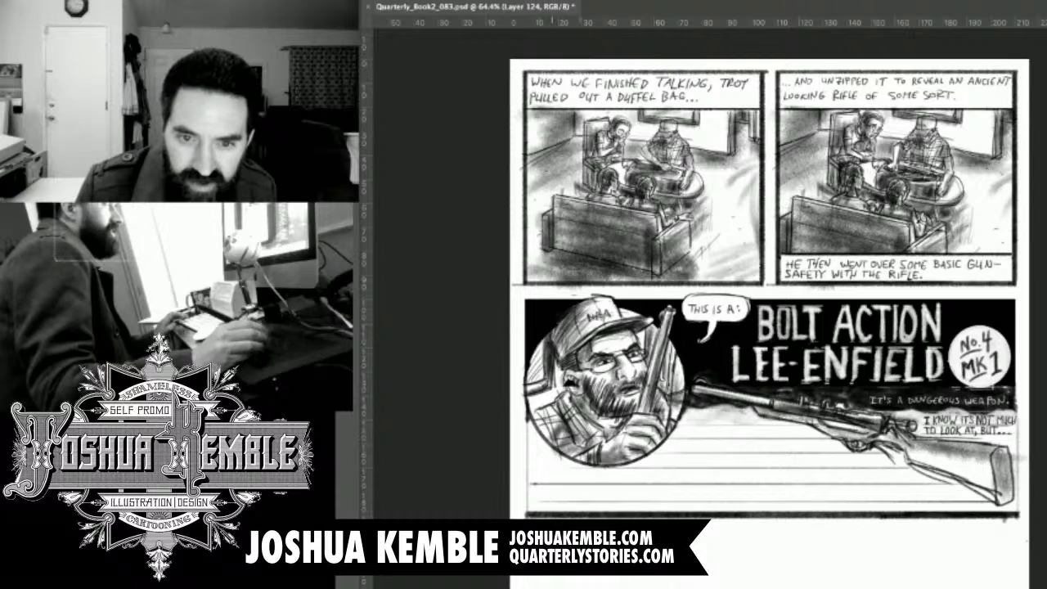
key(ctrl+s)
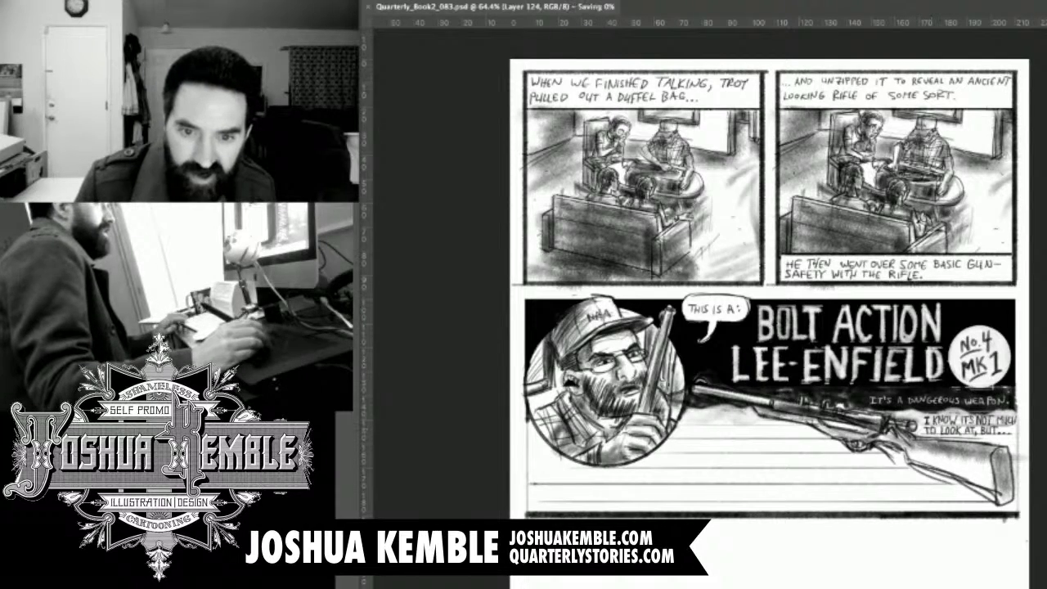
drag(751, 392, 774, 223)
mouse_move(606, 264)
mouse_down()
mouse_move(590, 284)
mouse_move(606, 263)
mouse_up()
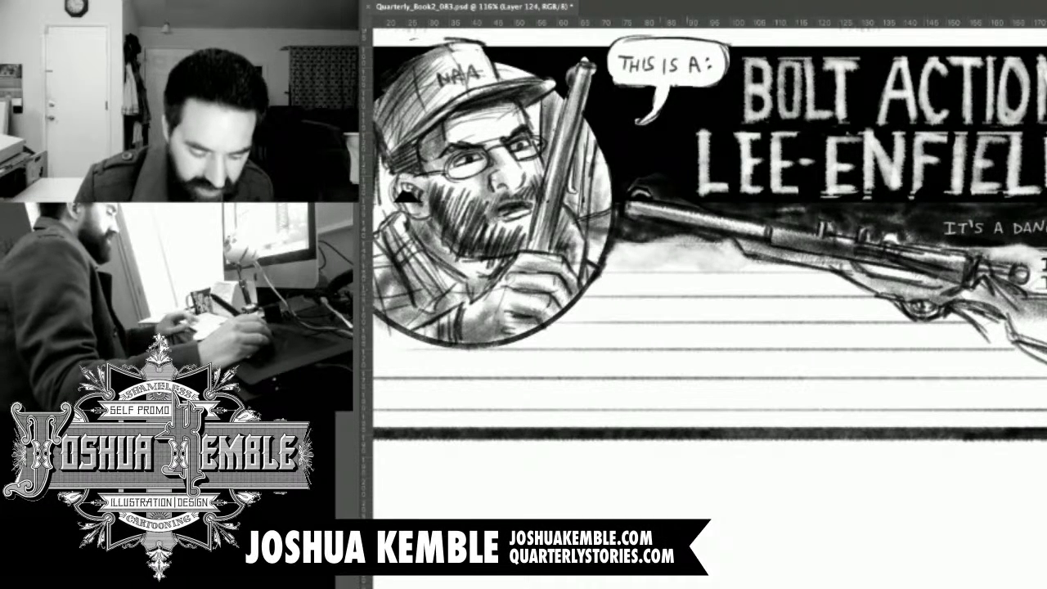
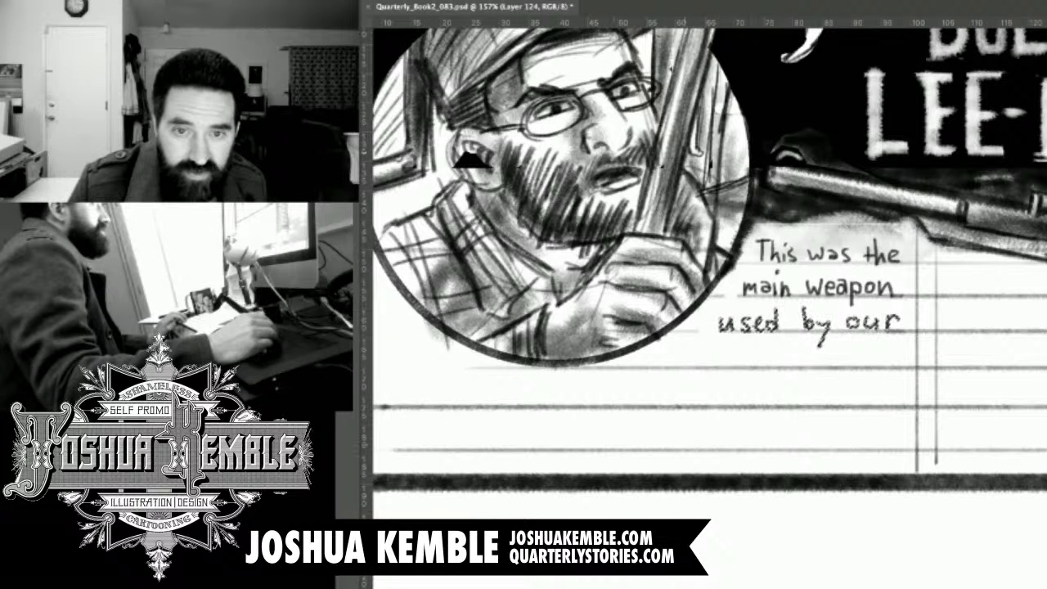
Paint out the black patch on the bearded man's ear and redraw its inner contour lines.
drag(769, 311, 931, 406)
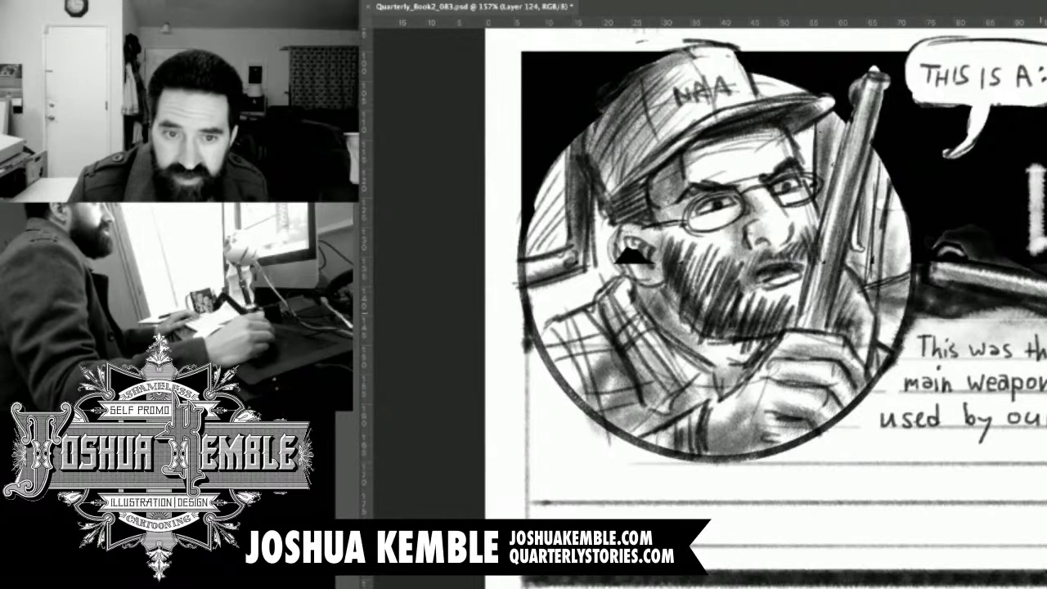
drag(626, 255, 655, 264)
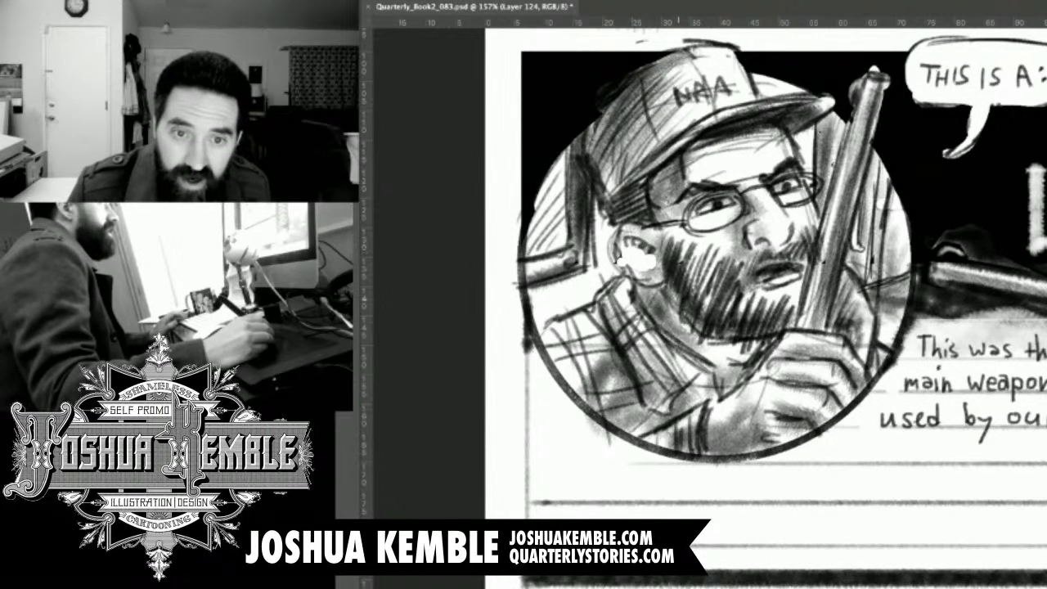
mouse_move(653, 255)
mouse_down()
mouse_move(649, 270)
mouse_move(620, 262)
mouse_up()
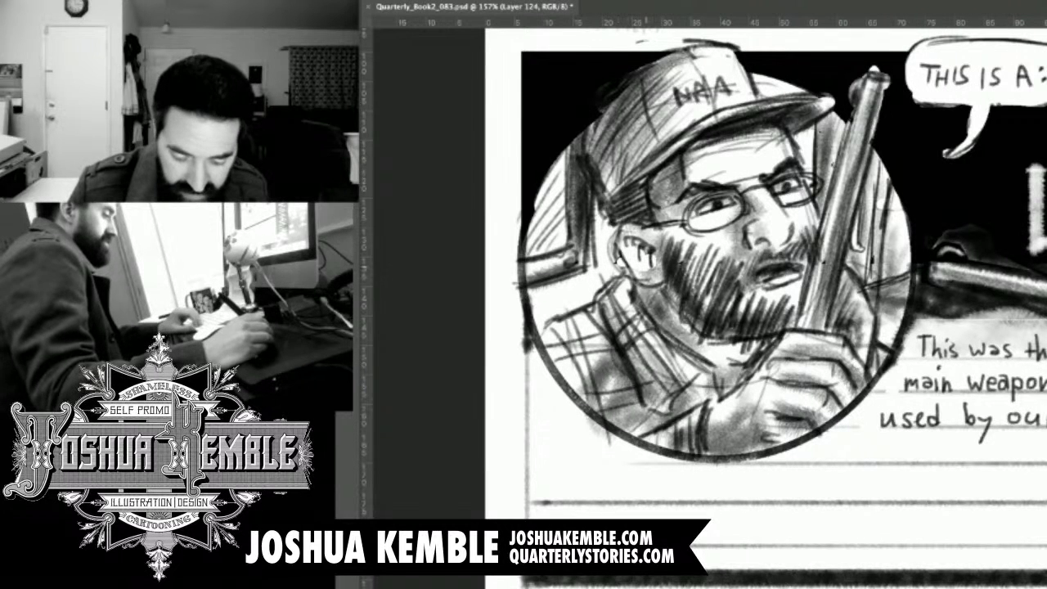
mouse_move(647, 253)
mouse_down()
mouse_move(646, 271)
mouse_move(625, 253)
mouse_move(629, 268)
mouse_up()
Letter "troops in World War II" by hand on the caption's fourth guideline, beneath "used by our".
drag(646, 266, 426, 184)
drag(718, 352, 751, 326)
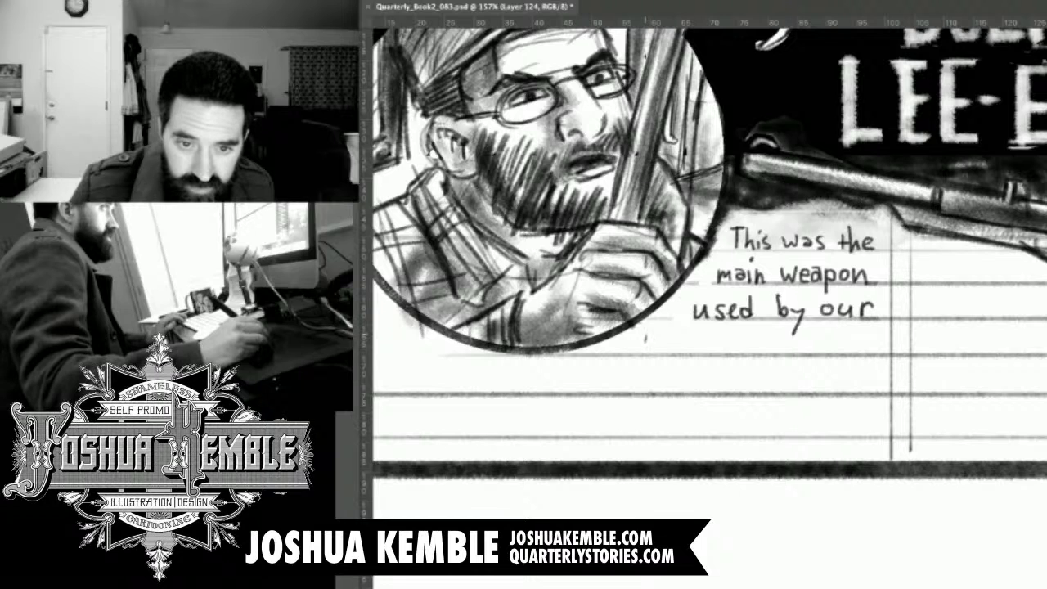
mouse_move(667, 345)
mouse_down()
mouse_move(710, 353)
mouse_move(709, 341)
mouse_move(744, 353)
mouse_up()
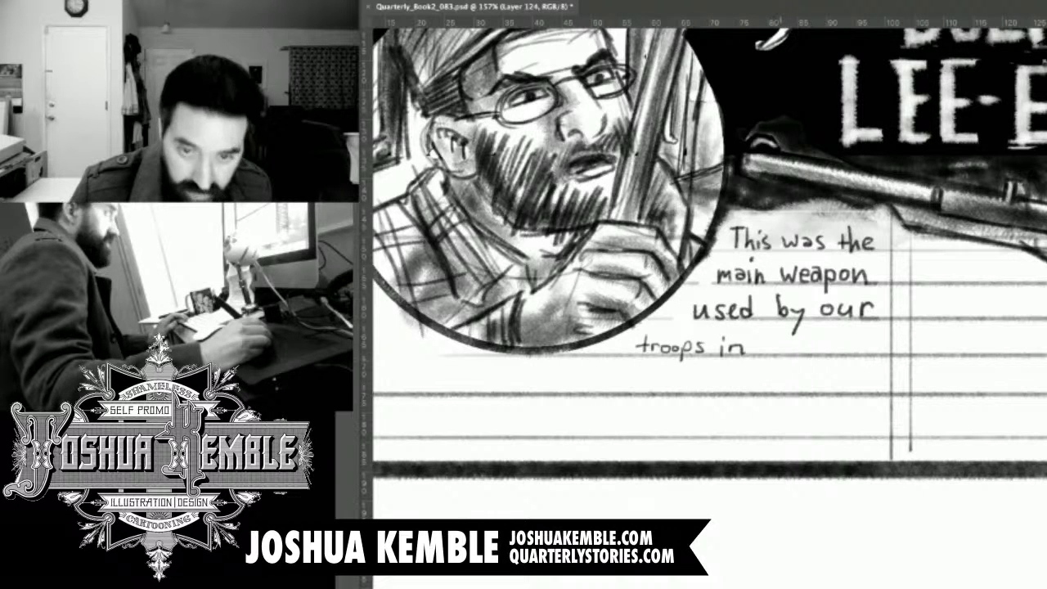
mouse_move(762, 331)
mouse_down()
mouse_move(771, 352)
mouse_move(782, 330)
mouse_move(805, 354)
mouse_move(834, 352)
mouse_move(851, 327)
mouse_move(860, 353)
mouse_move(872, 340)
mouse_up()
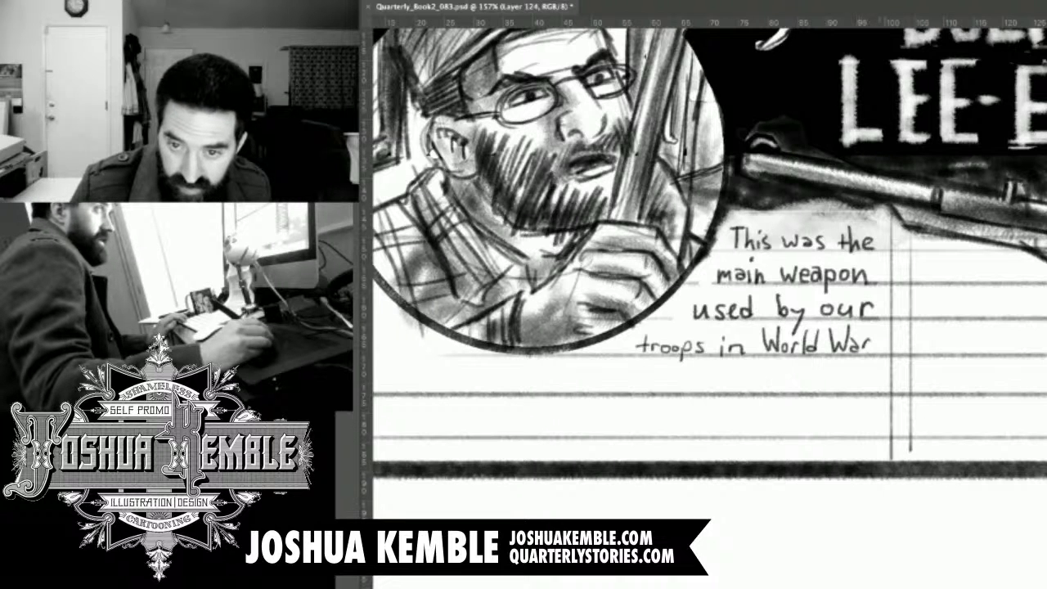
mouse_move(877, 328)
mouse_down()
mouse_move(898, 328)
mouse_move(882, 356)
mouse_move(898, 354)
mouse_up()
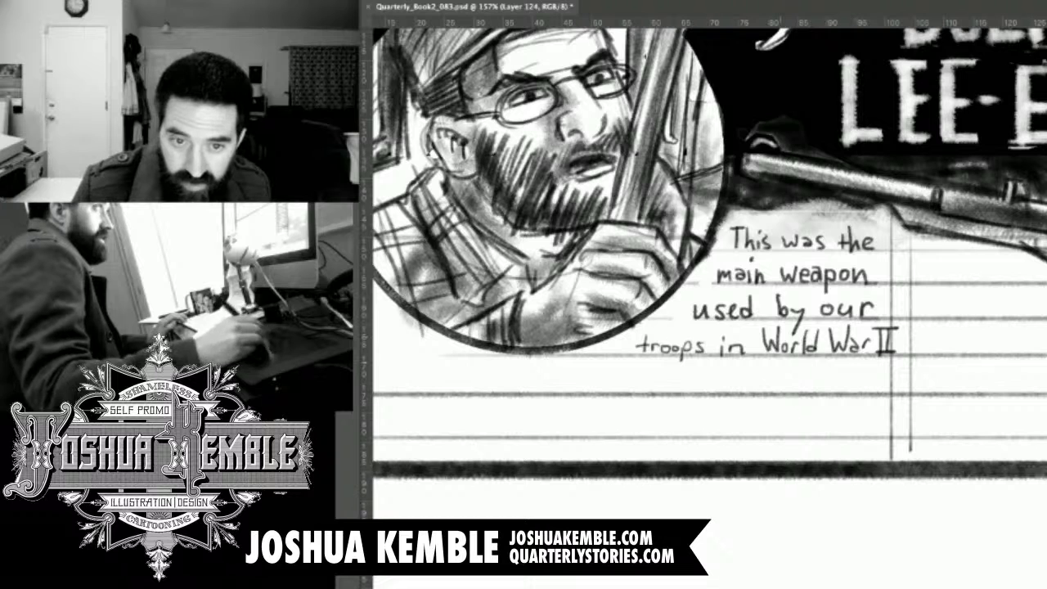
Erase the vertical guideline beside the caption, move its first three lines right to align with "World War II", and deselect.
drag(742, 328, 826, 276)
mouse_move(974, 207)
mouse_down()
mouse_move(975, 178)
mouse_move(975, 273)
mouse_up()
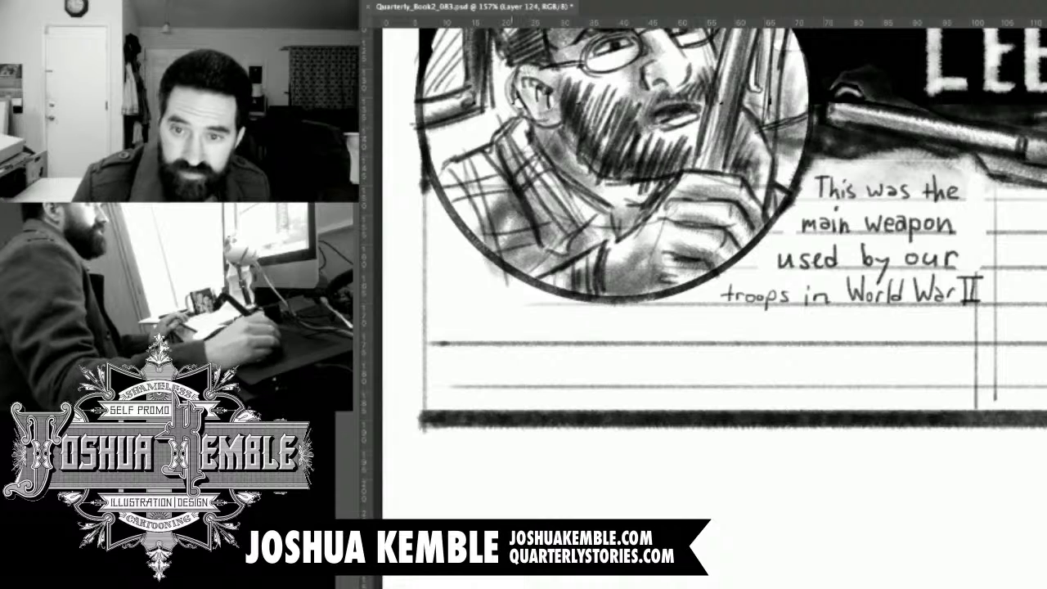
mouse_move(963, 268)
mouse_down()
mouse_move(890, 273)
mouse_move(878, 288)
mouse_move(811, 275)
mouse_move(733, 283)
mouse_move(800, 216)
mouse_move(815, 169)
mouse_move(954, 167)
mouse_move(976, 195)
mouse_move(969, 264)
mouse_up()
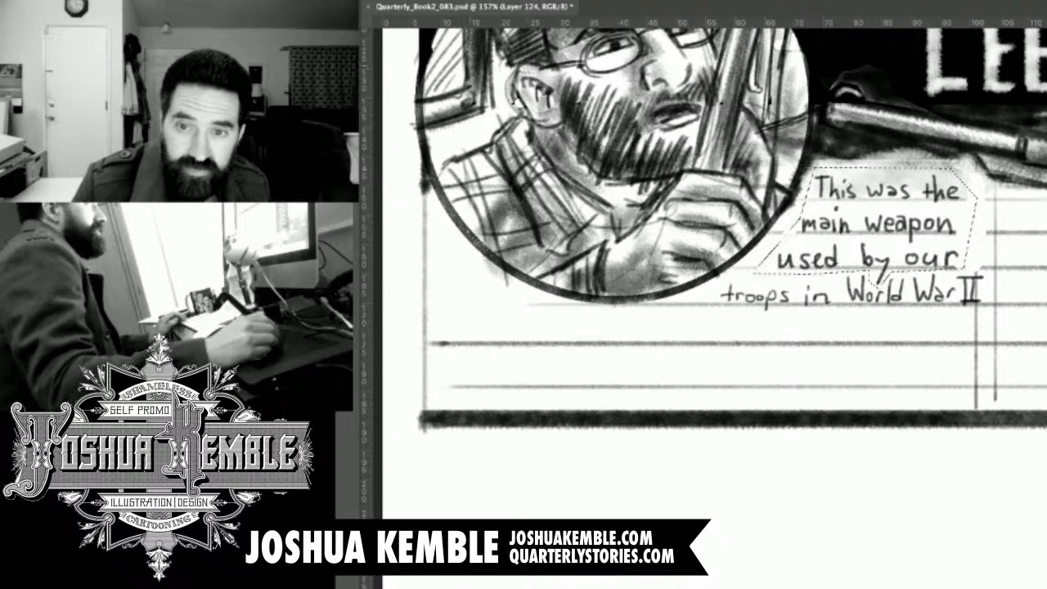
drag(904, 227, 930, 227)
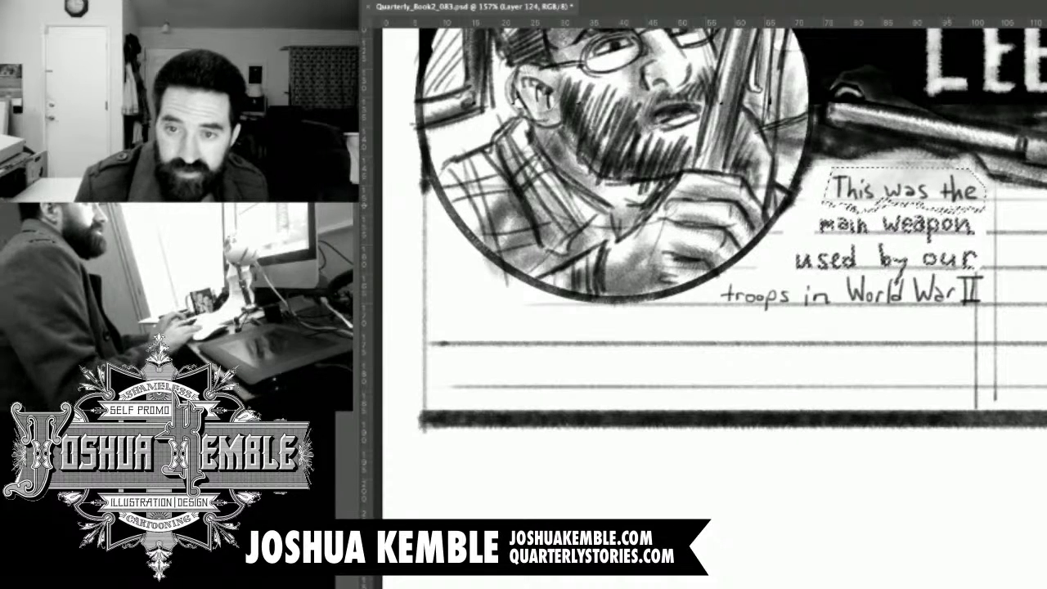
key(Right)
key(Right)
key(Right)
key(Right)
key(Left)
key(Left)
key(Left)
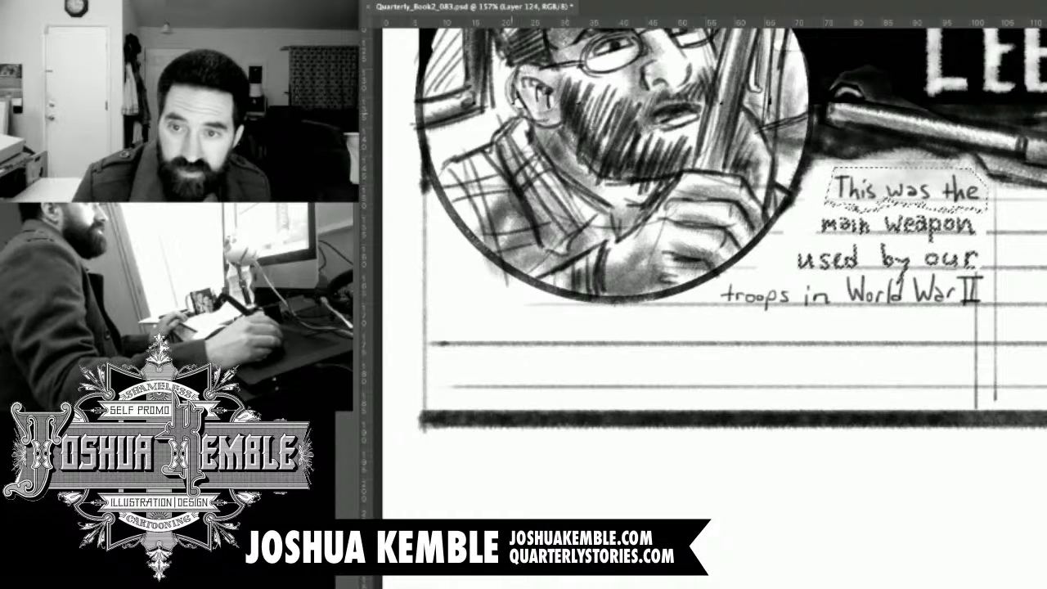
key(ctrl+d)
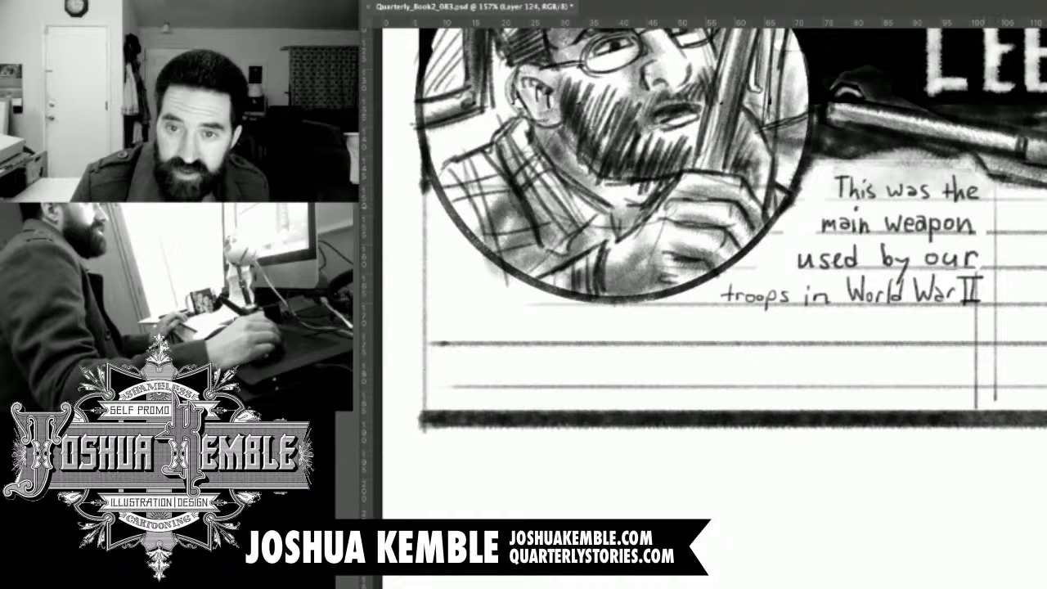
Select the caption line "This was the", nudge it slightly left, deselect it, and save the page.
drag(878, 174, 822, 170)
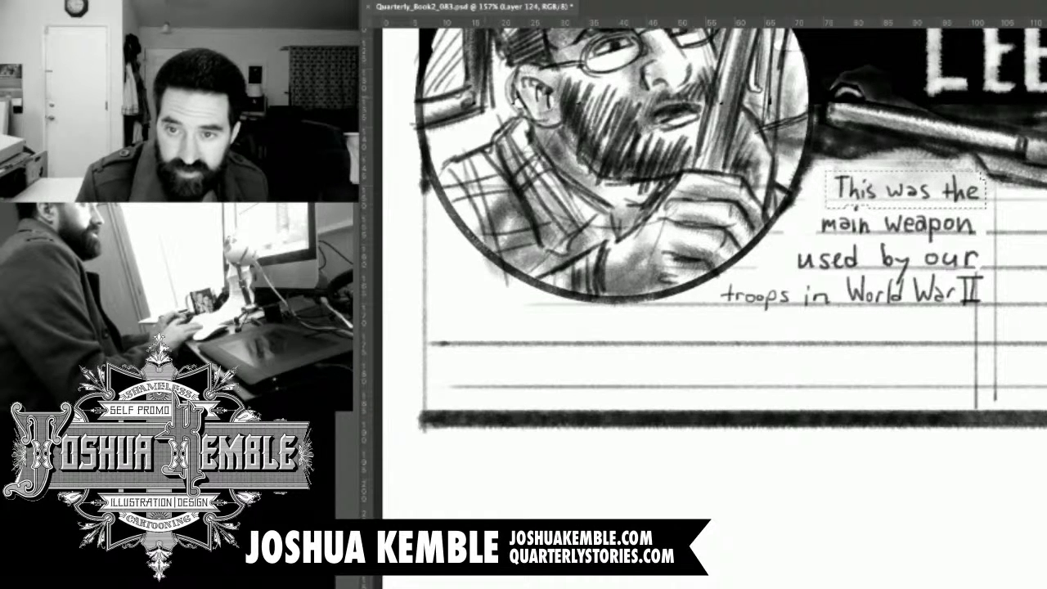
key(Left)
key(Left)
key(Left)
key(Left)
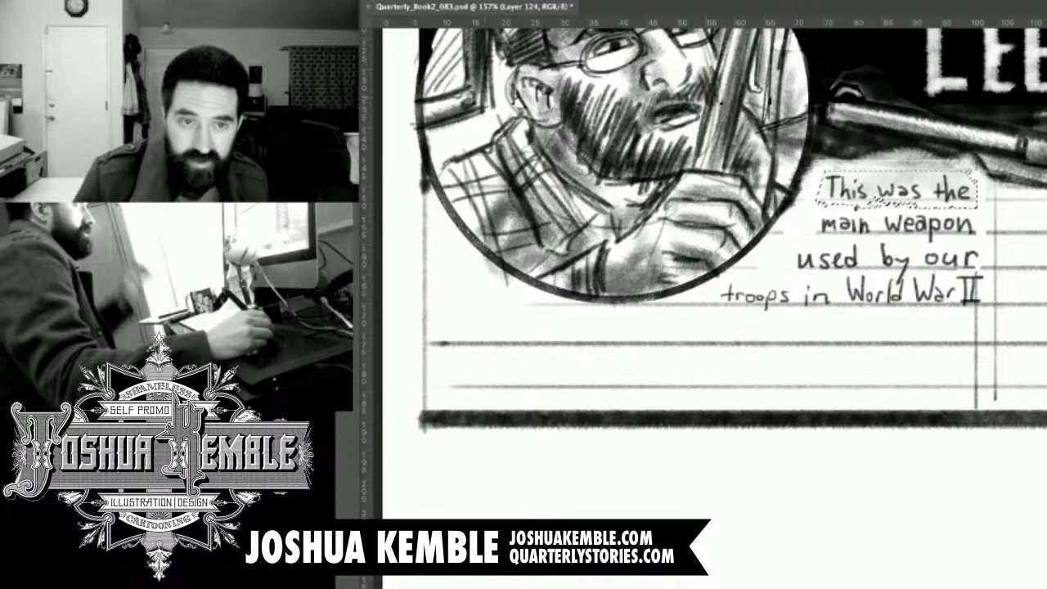
key(ctrl+d)
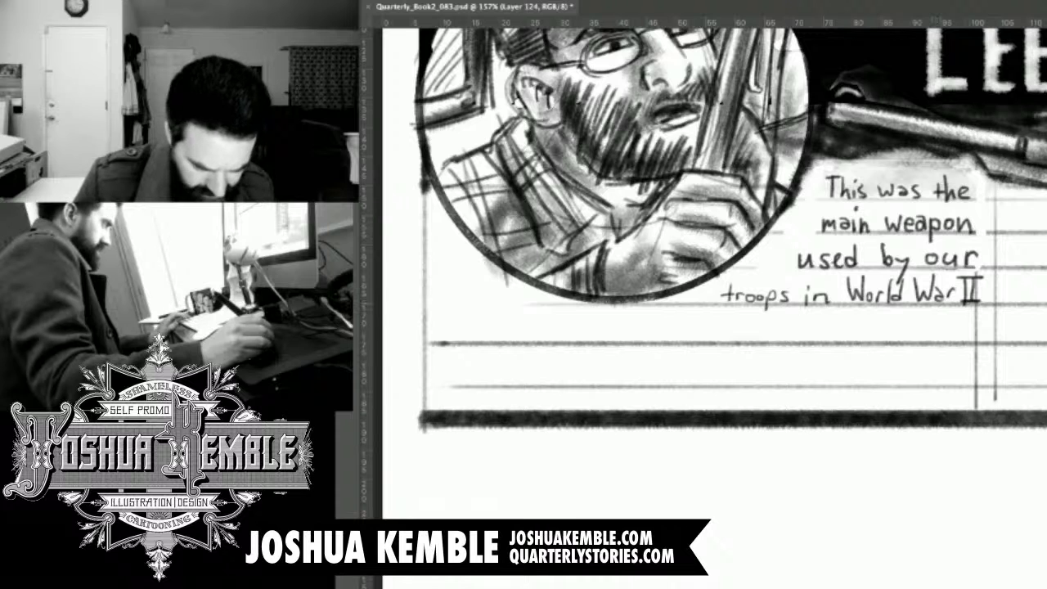
drag(755, 286, 870, 266)
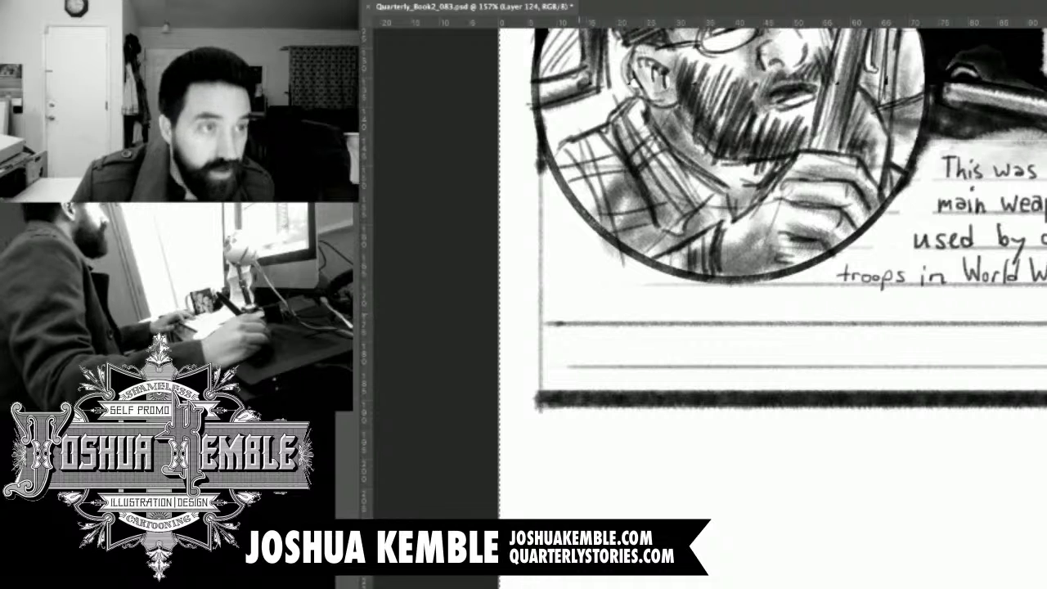
key(ctrl+s)
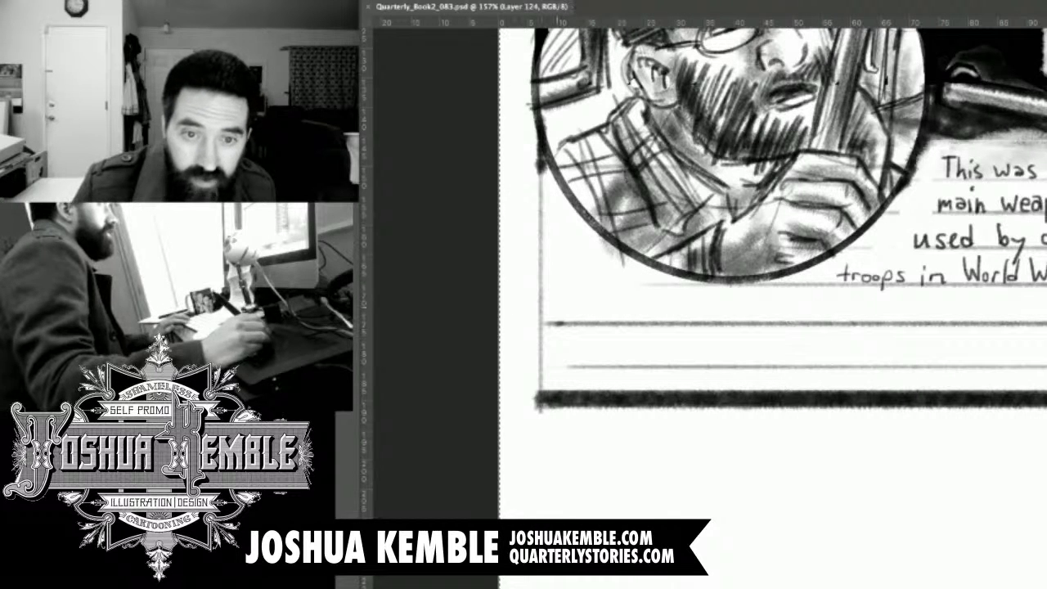
Try lettering "and could" inset from the panel border on the fifth guideline, clearing the rule around it, and undo the attempt.
drag(648, 298, 648, 245)
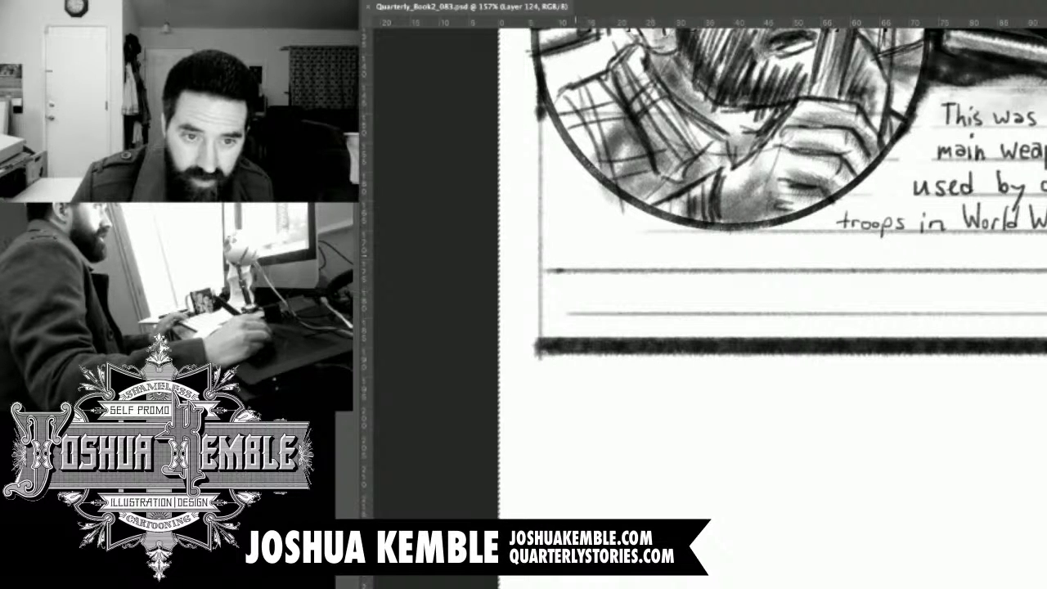
drag(580, 263, 608, 266)
mouse_move(608, 256)
mouse_down()
mouse_move(608, 266)
mouse_move(647, 258)
mouse_move(679, 270)
mouse_up()
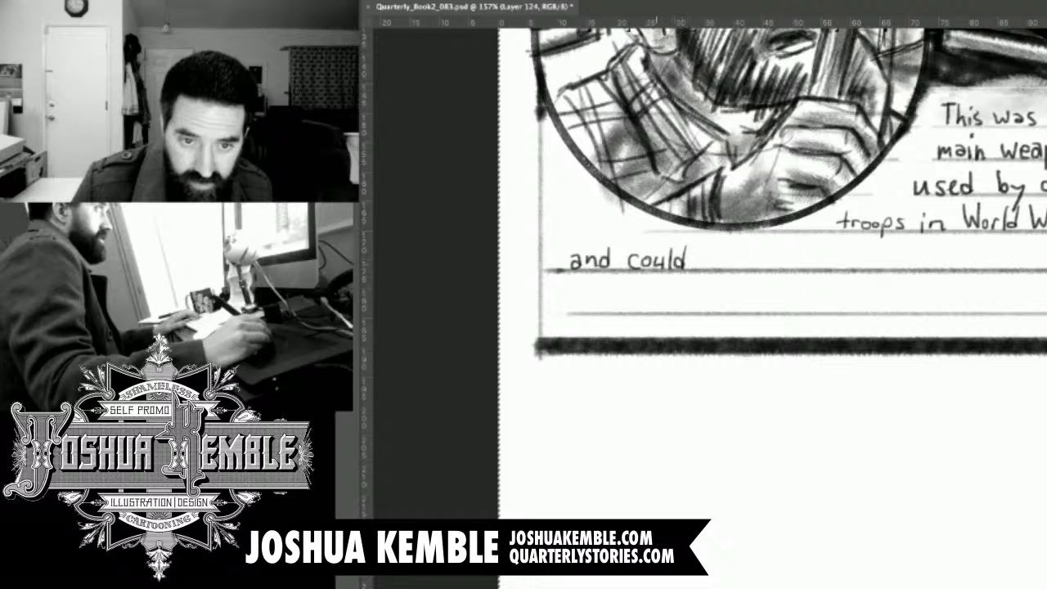
mouse_move(610, 270)
mouse_down()
mouse_move(627, 270)
mouse_move(552, 271)
mouse_up()
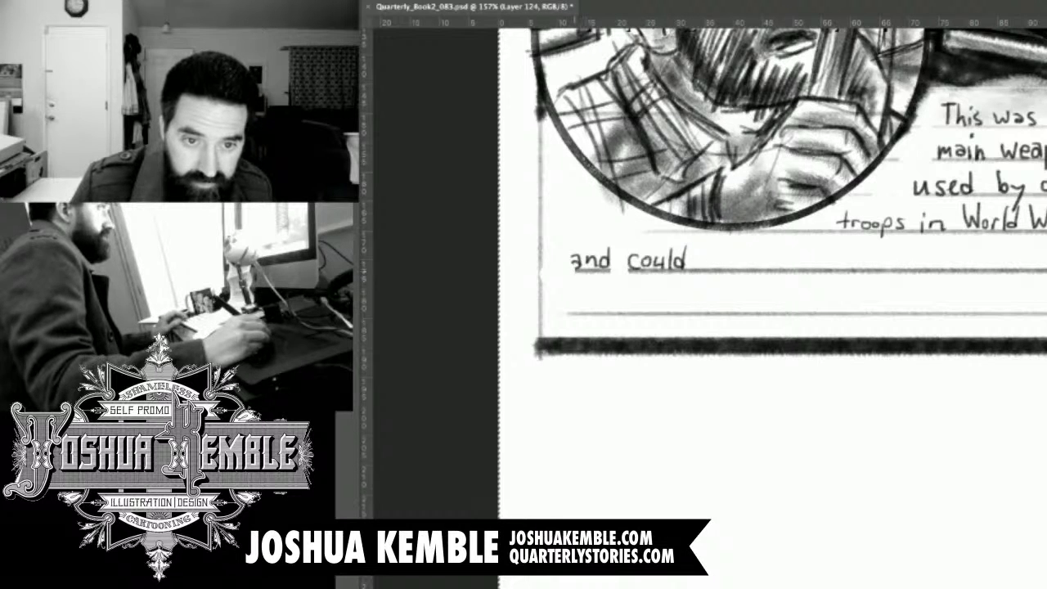
drag(578, 257, 576, 268)
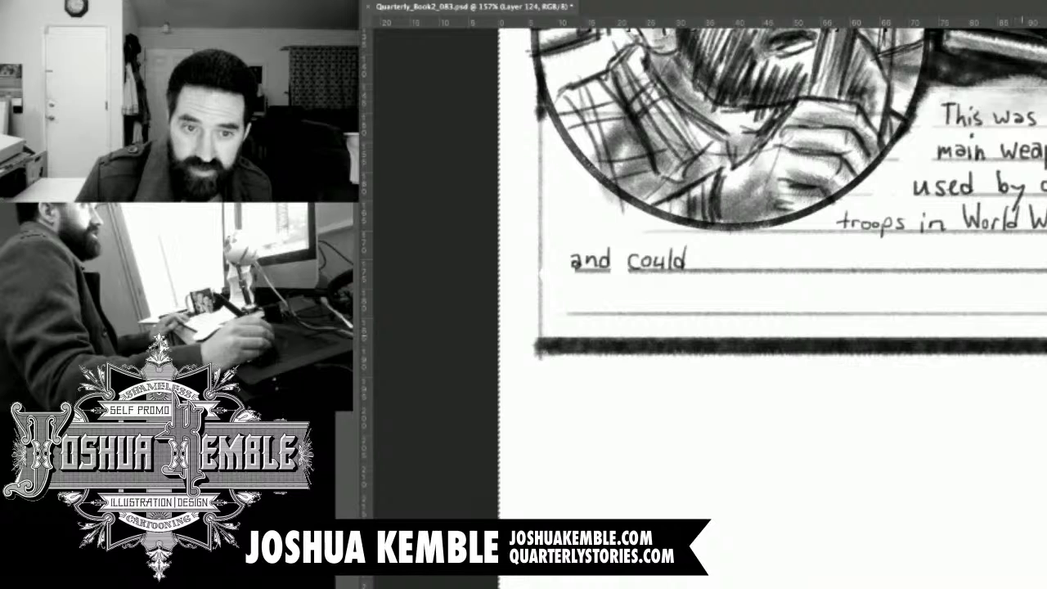
key(alt+super+z)
key(alt+super+z)
key(alt+super+z)
key(alt+super+z)
key(alt+super+z)
key(alt+super+z)
key(alt+super+z)
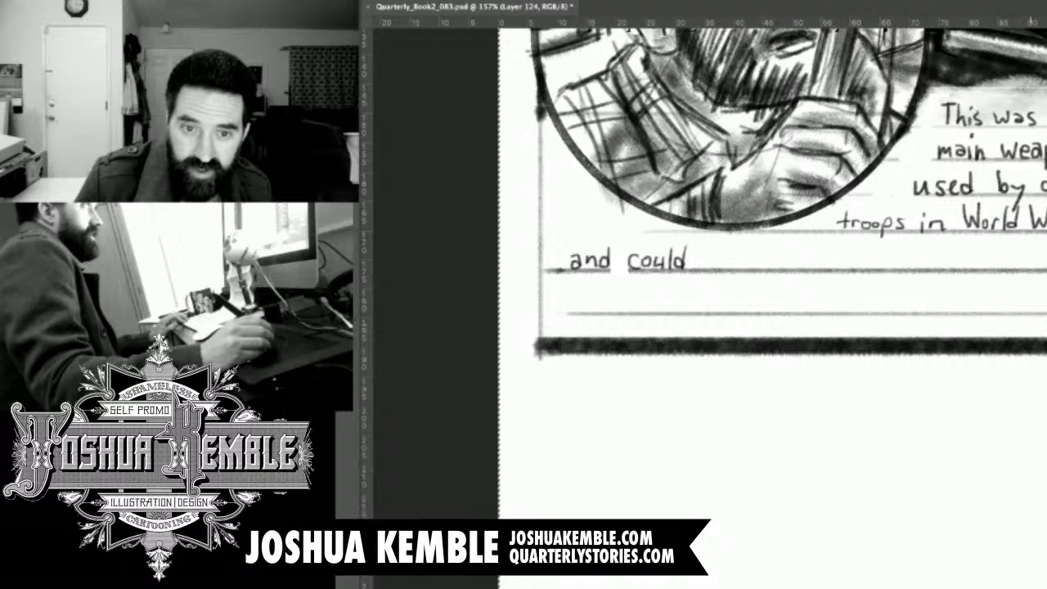
key(alt+super+z)
key(alt+super+z)
key(alt+super+z)
key(alt+super+z)
key(alt+super+z)
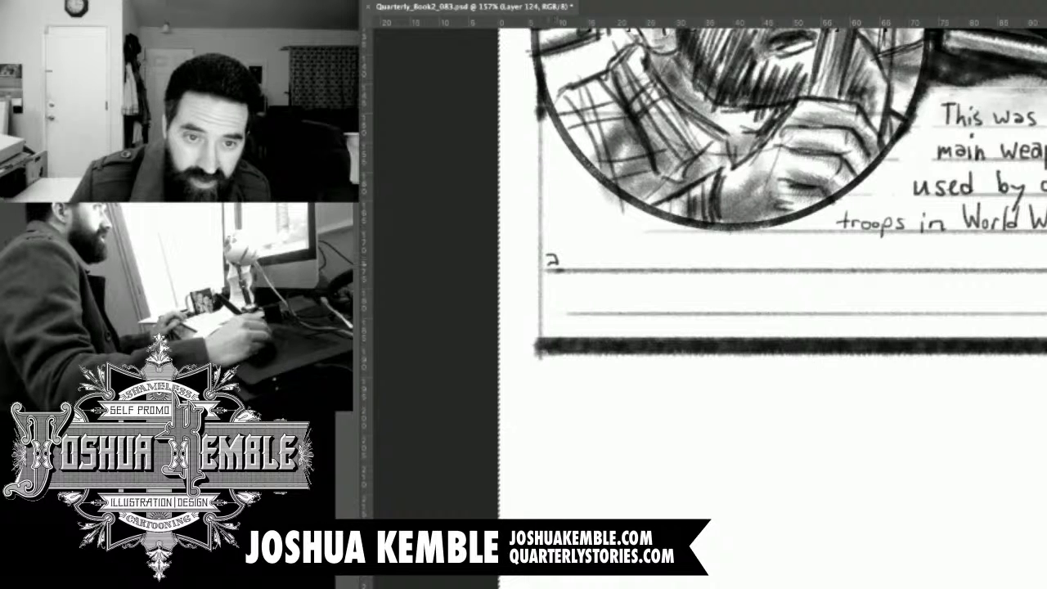
Letter "and" close to the panel border on the fifth guideline, trying "could" after it and undoing that word.
drag(562, 260, 582, 267)
drag(581, 258, 639, 265)
drag(647, 241, 653, 268)
drag(659, 247, 659, 268)
drag(783, 251, 678, 234)
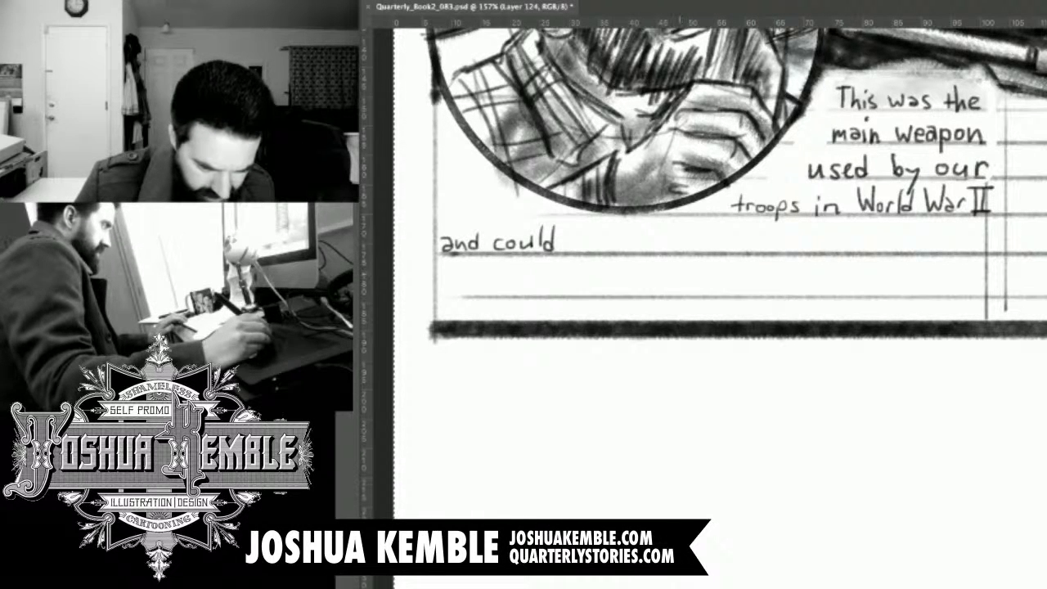
drag(680, 234, 751, 246)
key(super+alt+z)
key(super+alt+z)
key(super+alt+z)
key(super+alt+z)
key(super+alt+z)
key(super+alt+z)
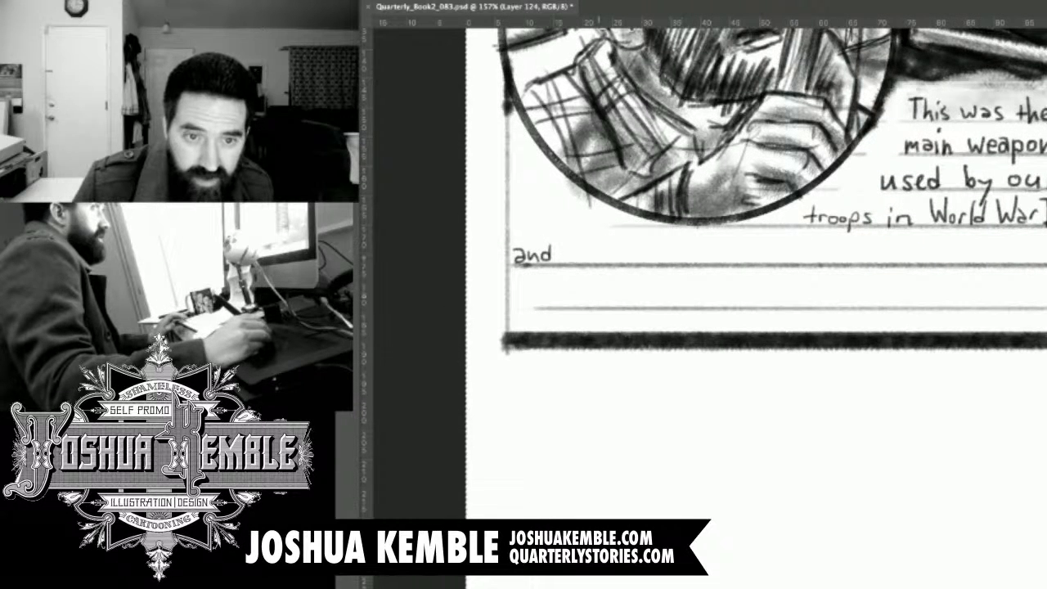
Continue the fifth caption line with "if it coud take down a bunch of Nazis" and erase the guideline beneath the lettering.
mouse_move(565, 254)
mouse_down()
mouse_move(566, 264)
mouse_move(584, 244)
mouse_move(582, 256)
mouse_up()
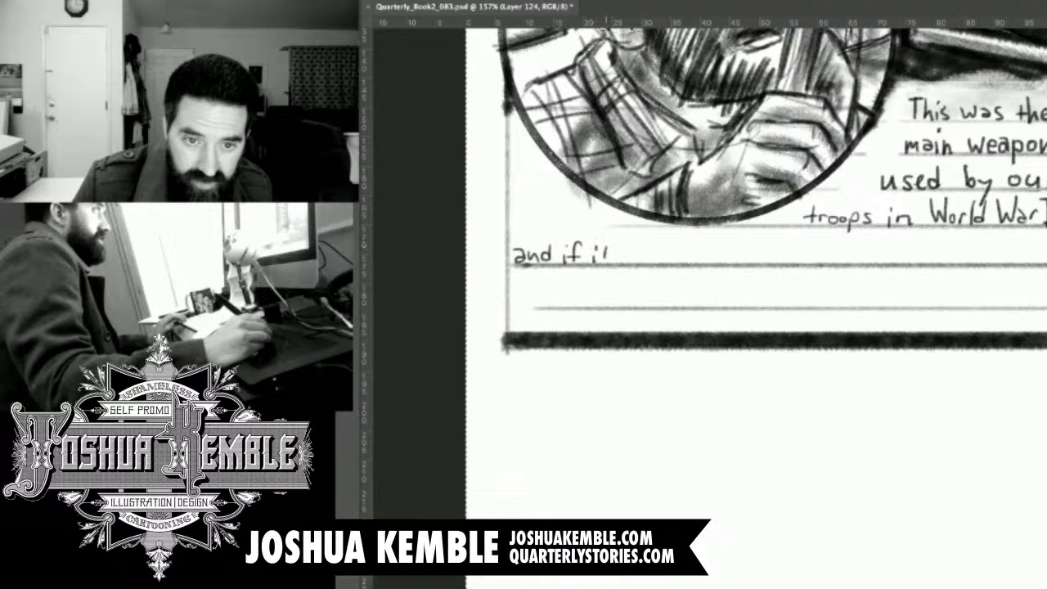
mouse_move(635, 253)
mouse_down()
mouse_move(636, 263)
mouse_move(648, 254)
mouse_move(690, 262)
mouse_move(698, 251)
mouse_move(711, 263)
mouse_move(811, 254)
mouse_move(657, 195)
mouse_up()
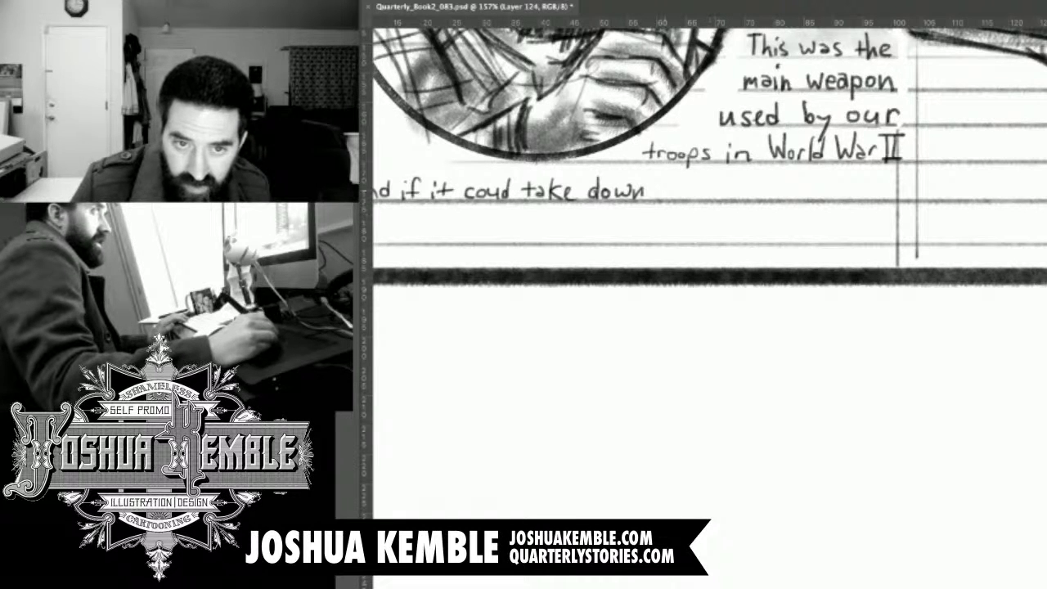
mouse_move(674, 189)
mouse_down()
mouse_move(678, 199)
mouse_move(772, 199)
mouse_move(801, 188)
mouse_move(811, 201)
mouse_up()
mouse_move(806, 189)
mouse_down()
mouse_move(851, 200)
mouse_move(853, 175)
mouse_move(868, 201)
mouse_move(893, 192)
mouse_move(888, 201)
mouse_up()
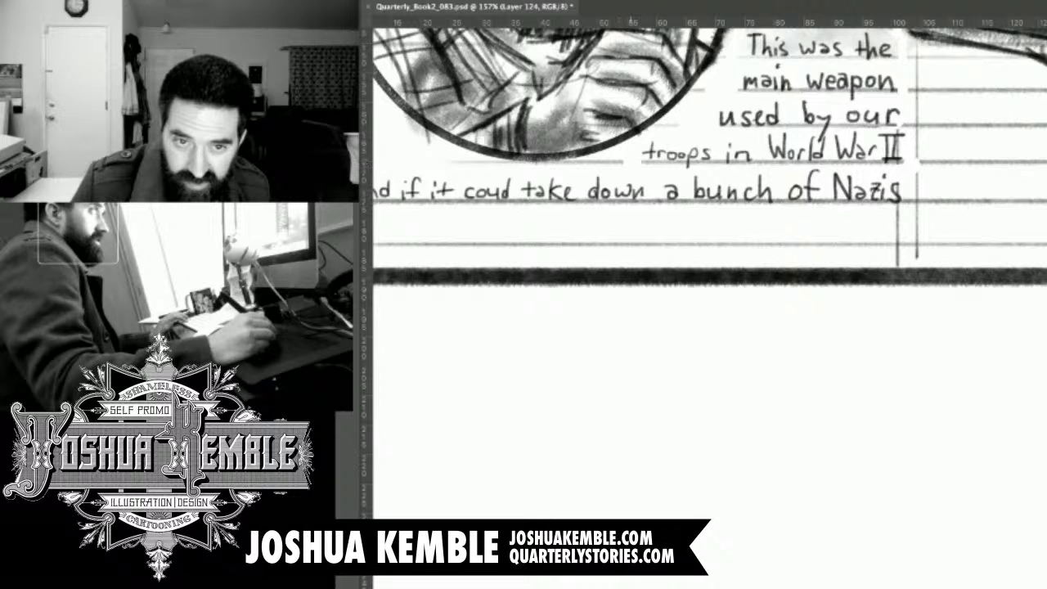
drag(646, 168, 852, 171)
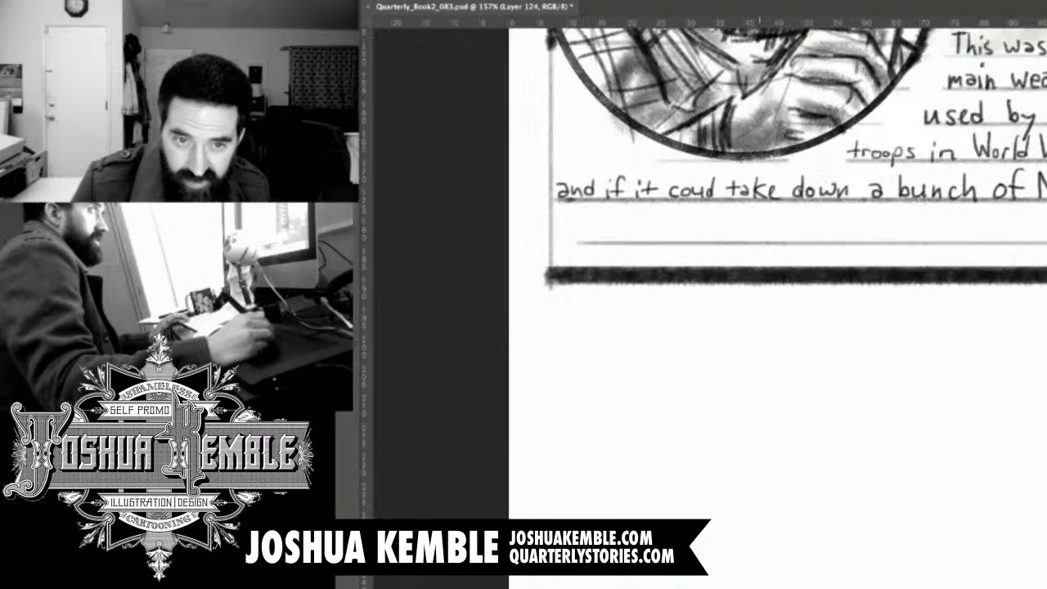
mouse_move(565, 206)
mouse_down()
mouse_move(986, 206)
mouse_move(909, 191)
mouse_move(1000, 193)
mouse_up()
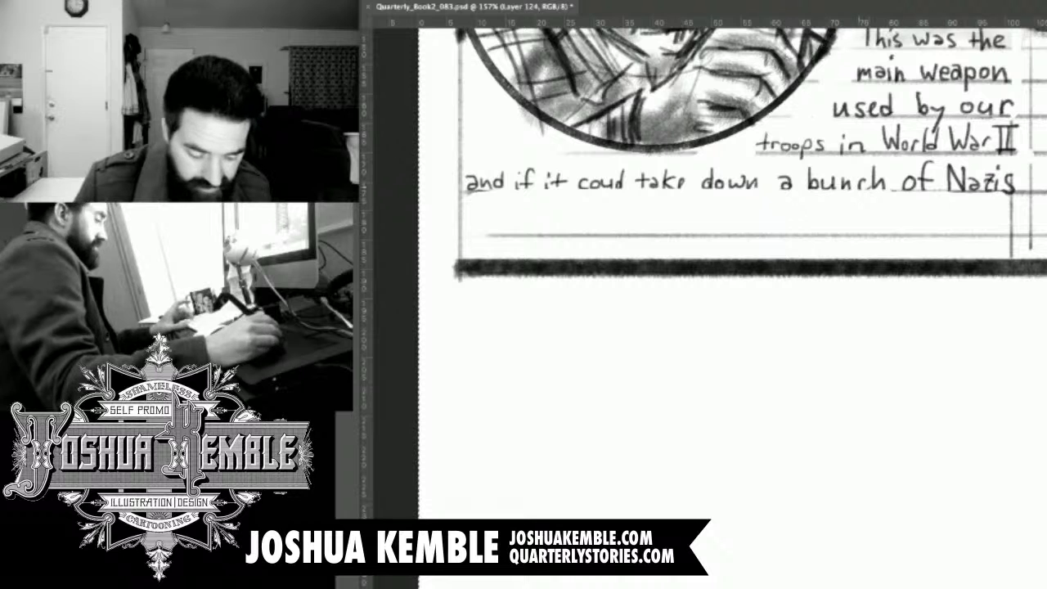
Letter "believe me," at the start of the caption's last guideline, correcting the misspelt "beliv".
drag(651, 206, 714, 185)
drag(548, 209, 582, 185)
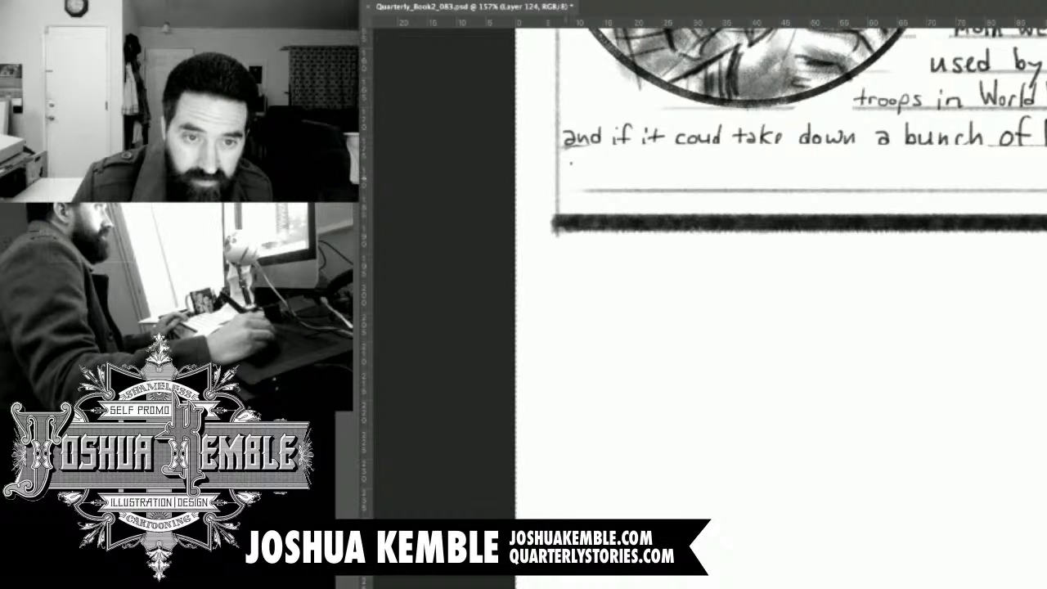
mouse_move(565, 162)
mouse_down()
mouse_move(565, 190)
mouse_move(611, 177)
mouse_up()
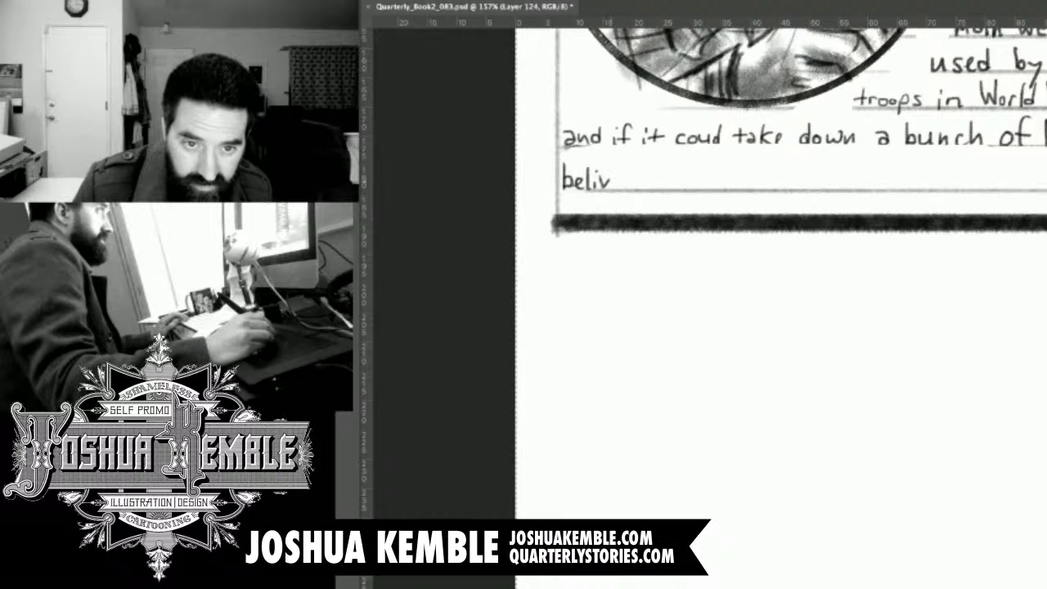
key(ctrl+z)
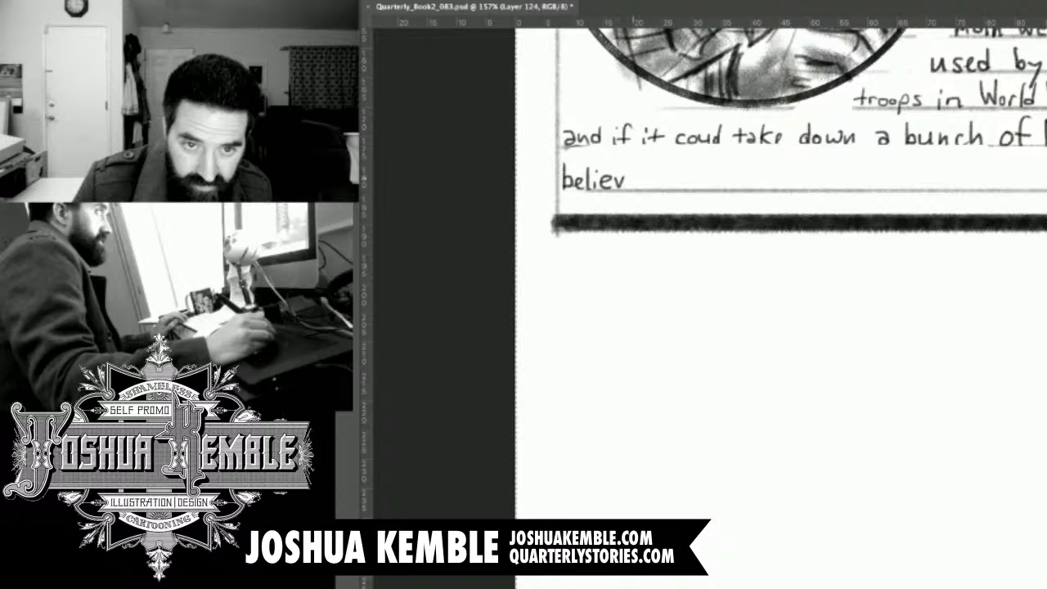
drag(640, 180, 642, 187)
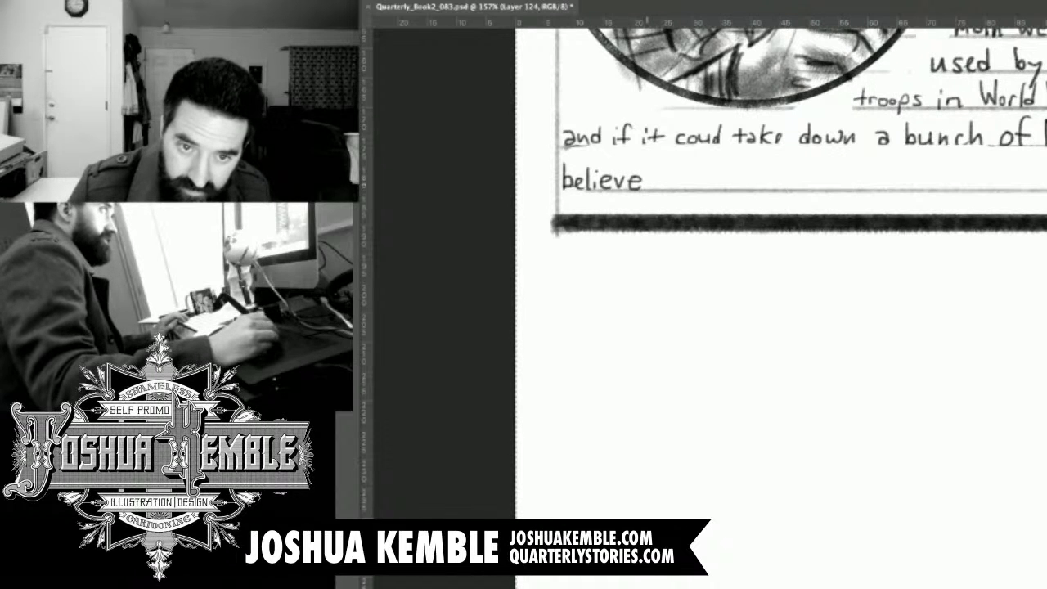
drag(652, 178, 685, 185)
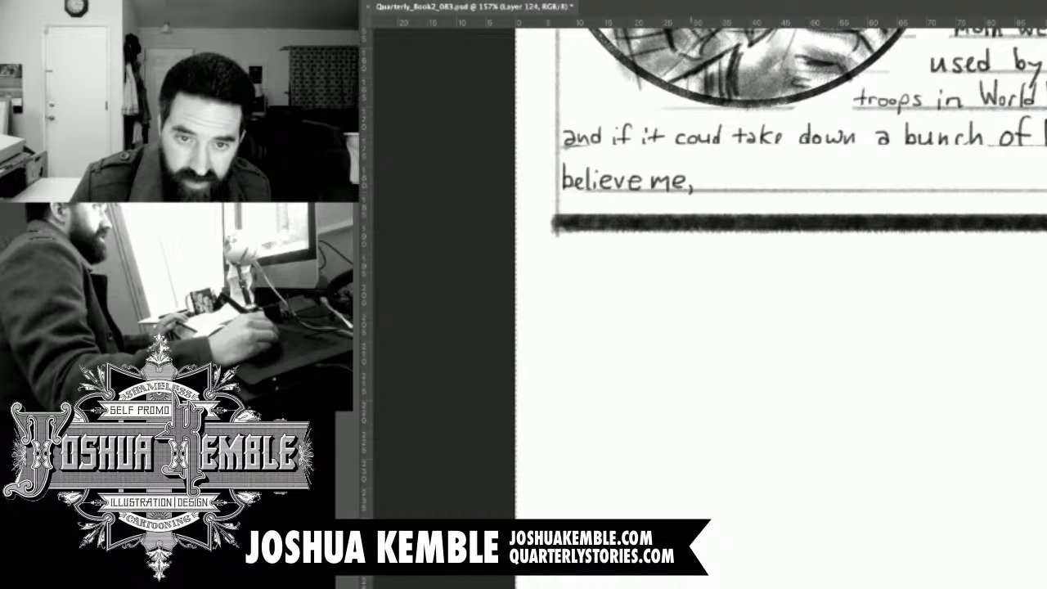
Continue the caption's last line with "it can take down one difficult" after "believe me,".
mouse_move(715, 169)
mouse_down()
mouse_move(715, 188)
mouse_move(720, 178)
mouse_move(742, 189)
mouse_move(791, 179)
mouse_up()
mouse_move(802, 179)
mouse_down()
mouse_move(795, 187)
mouse_move(803, 190)
mouse_up()
drag(810, 169, 809, 191)
mouse_move(820, 176)
mouse_down()
mouse_move(821, 190)
mouse_move(851, 192)
mouse_up()
mouse_move(852, 179)
mouse_down()
mouse_move(842, 179)
mouse_move(849, 191)
mouse_move(887, 178)
mouse_up()
mouse_move(890, 179)
mouse_down()
mouse_move(901, 189)
mouse_move(743, 216)
mouse_move(884, 237)
mouse_move(876, 233)
mouse_up()
mouse_move(893, 223)
mouse_down()
mouse_move(895, 233)
mouse_move(963, 234)
mouse_up()
drag(980, 211, 975, 234)
mouse_move(970, 224)
mouse_down()
mouse_move(988, 222)
mouse_move(851, 254)
mouse_up()
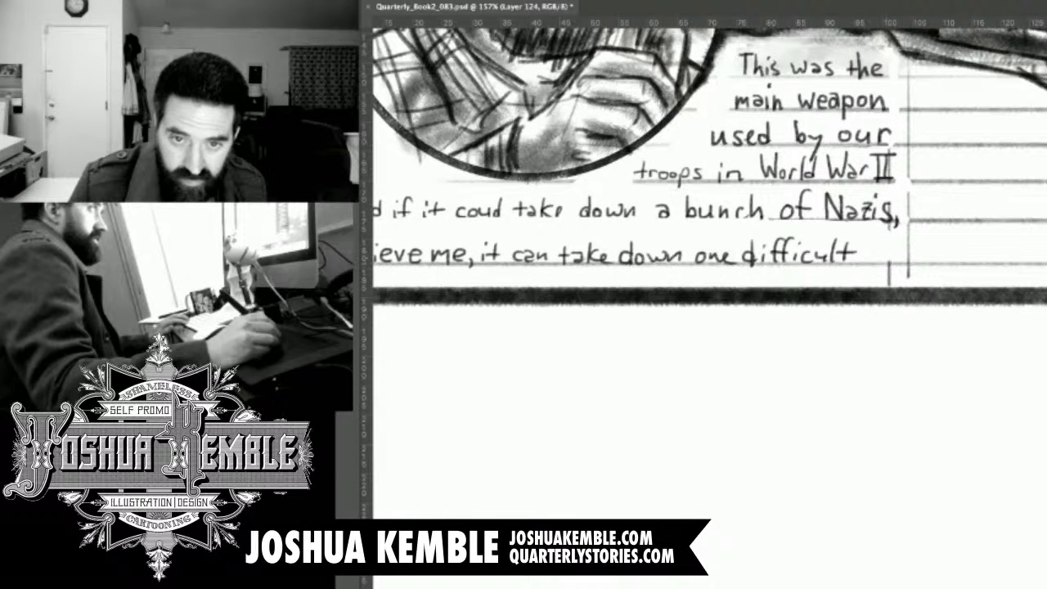
Select the caption's last lettered line, stretch it slightly wider to align with the line above, and save the file.
drag(732, 295, 857, 243)
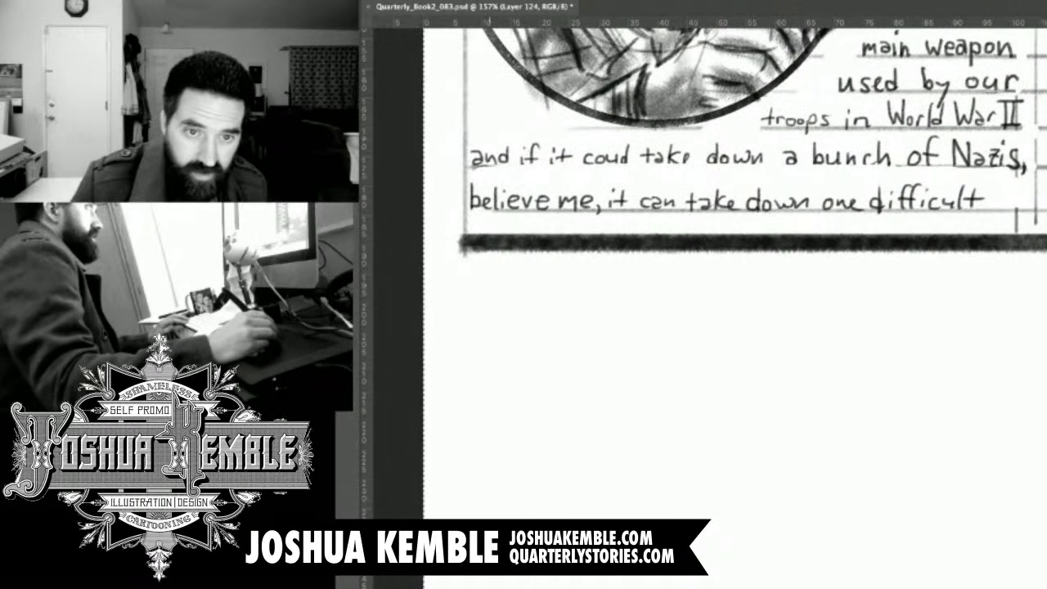
drag(675, 311, 748, 277)
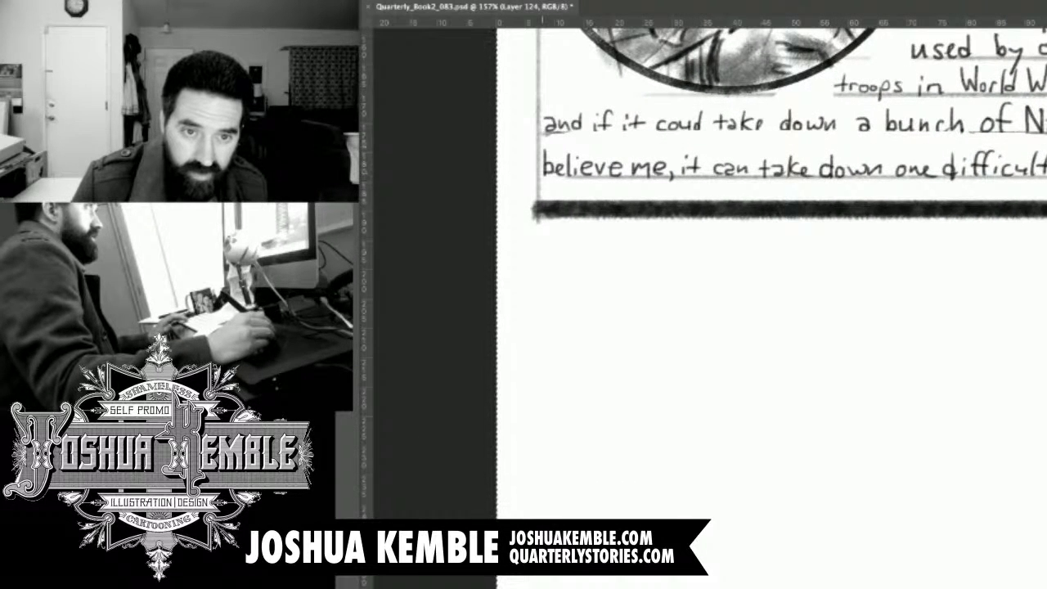
drag(544, 146, 1045, 184)
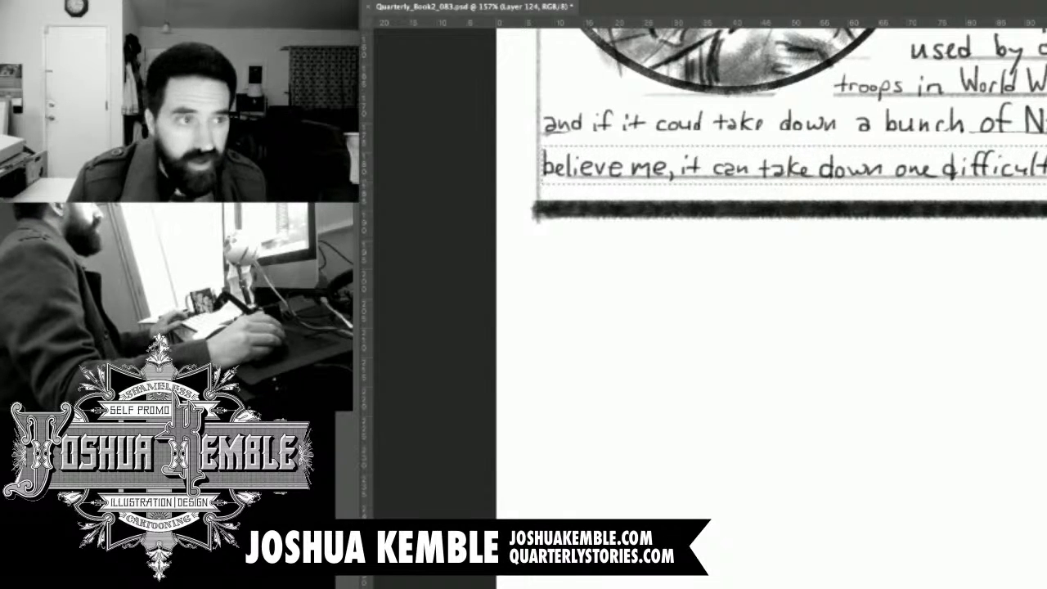
key(ctrl+t)
drag(1037, 166, 1042, 166)
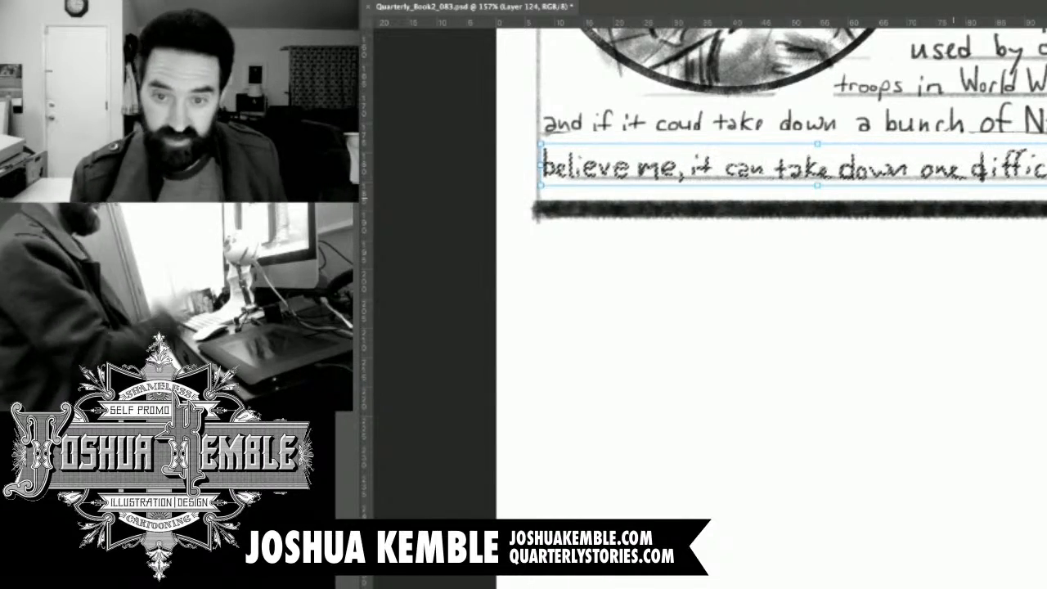
key(ctrl+minus)
key(ctrl+minus)
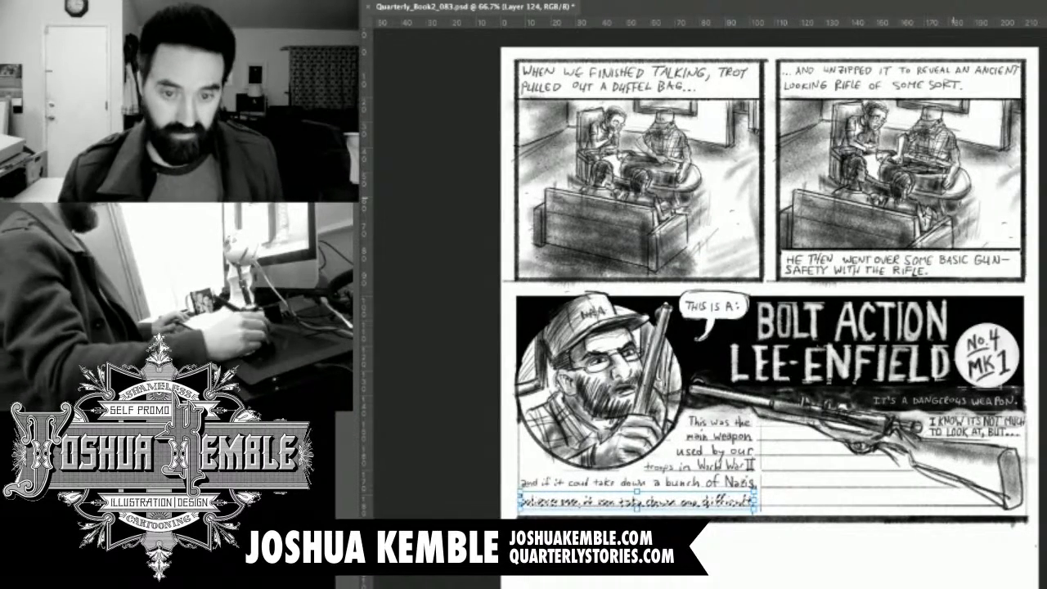
key(Return)
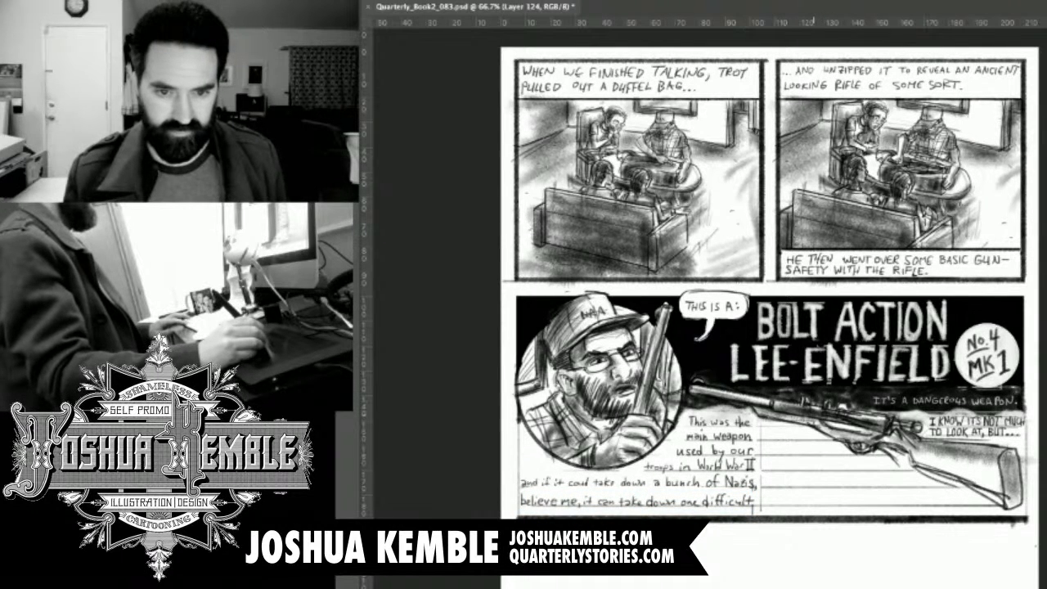
key(ctrl+s)
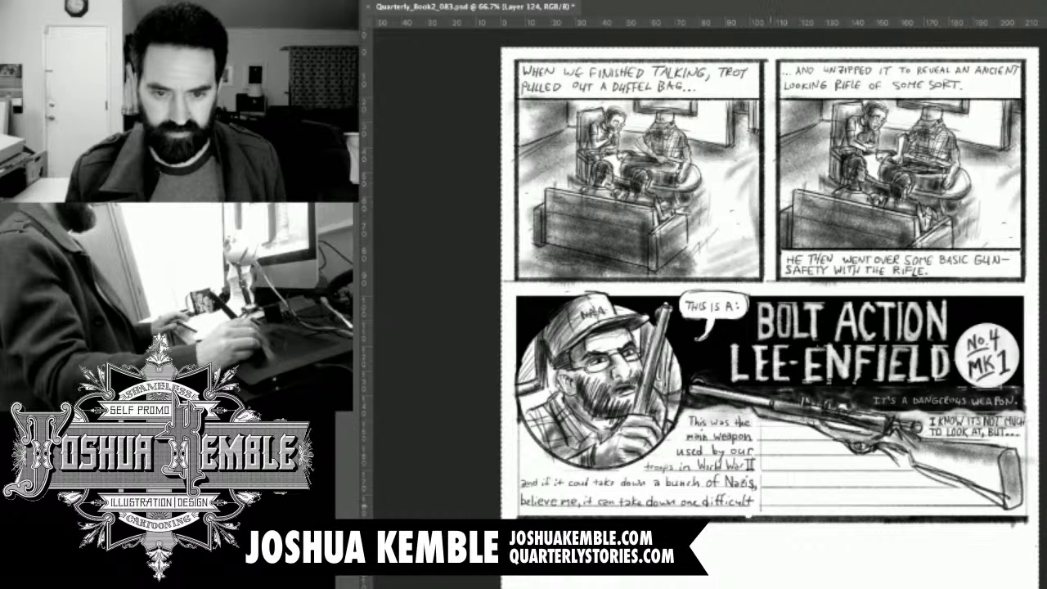
Erase the vertical rule separating the lettered caption from the empty guidelines beneath the rifle.
drag(820, 432, 850, 342)
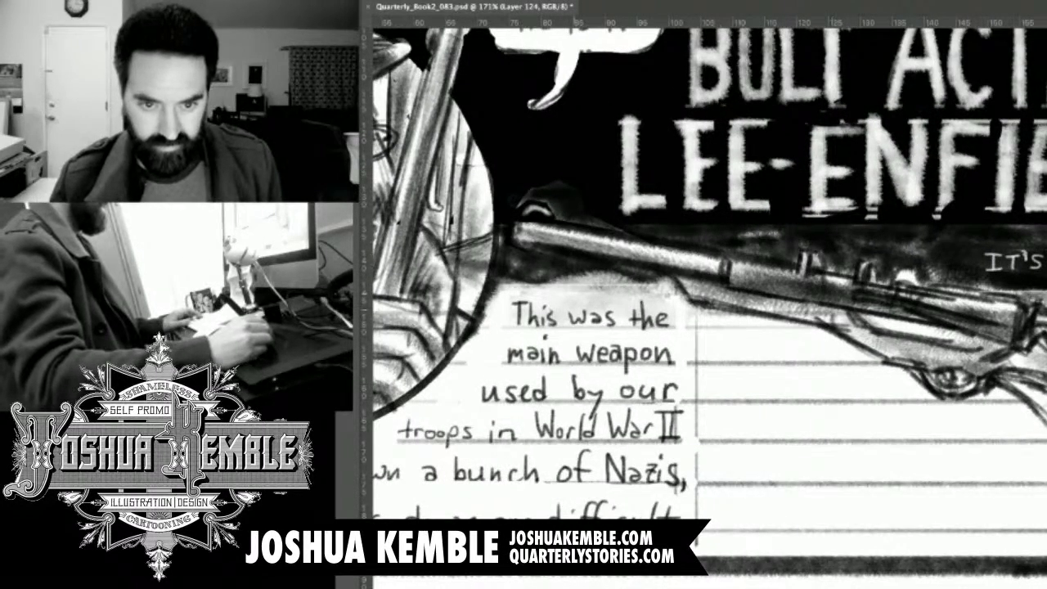
drag(700, 310, 701, 509)
key(ctrl+z)
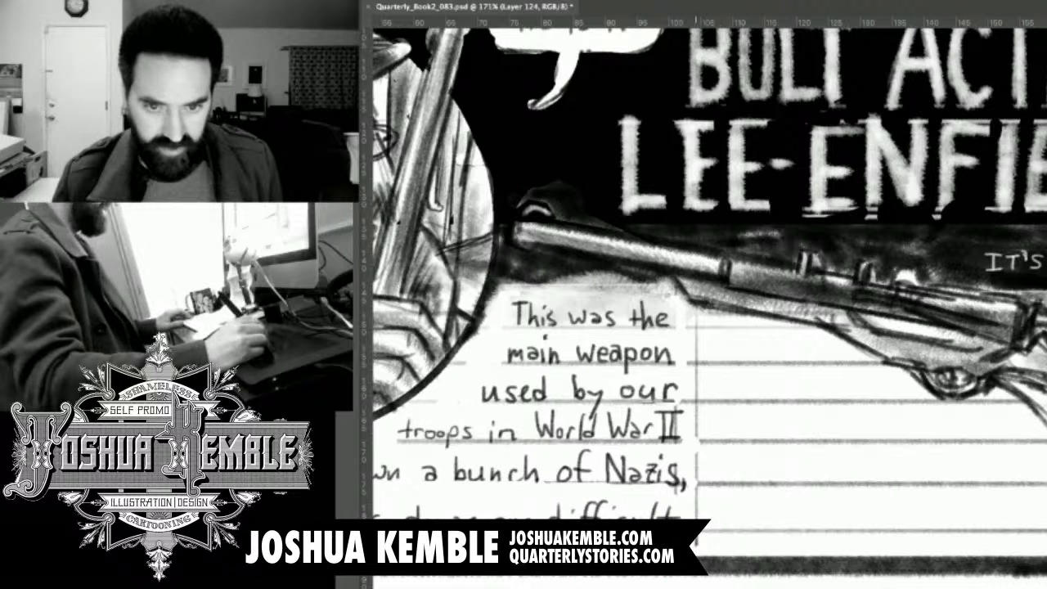
drag(698, 314, 702, 517)
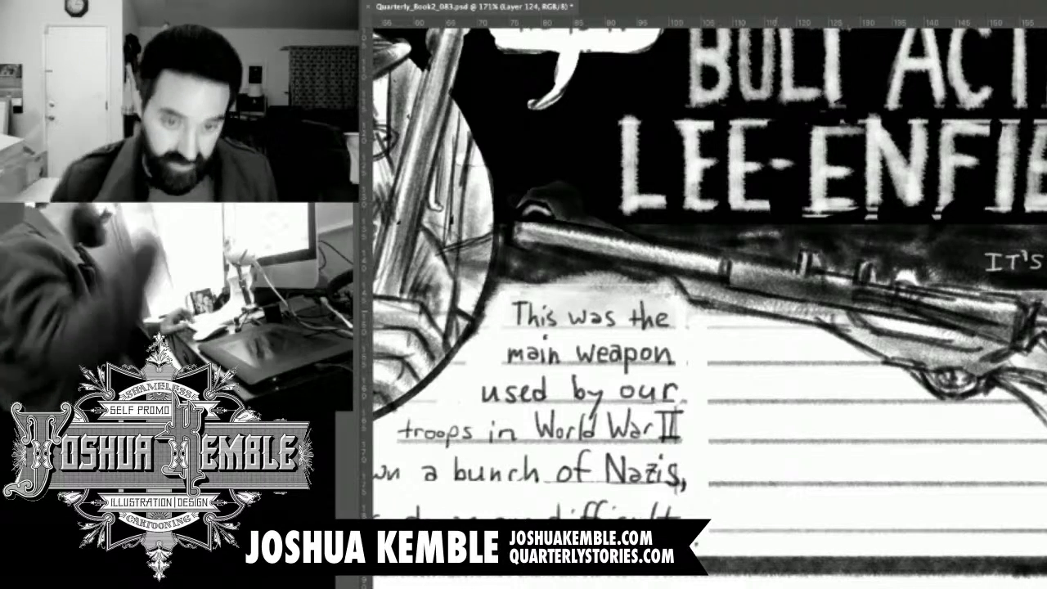
key(r)
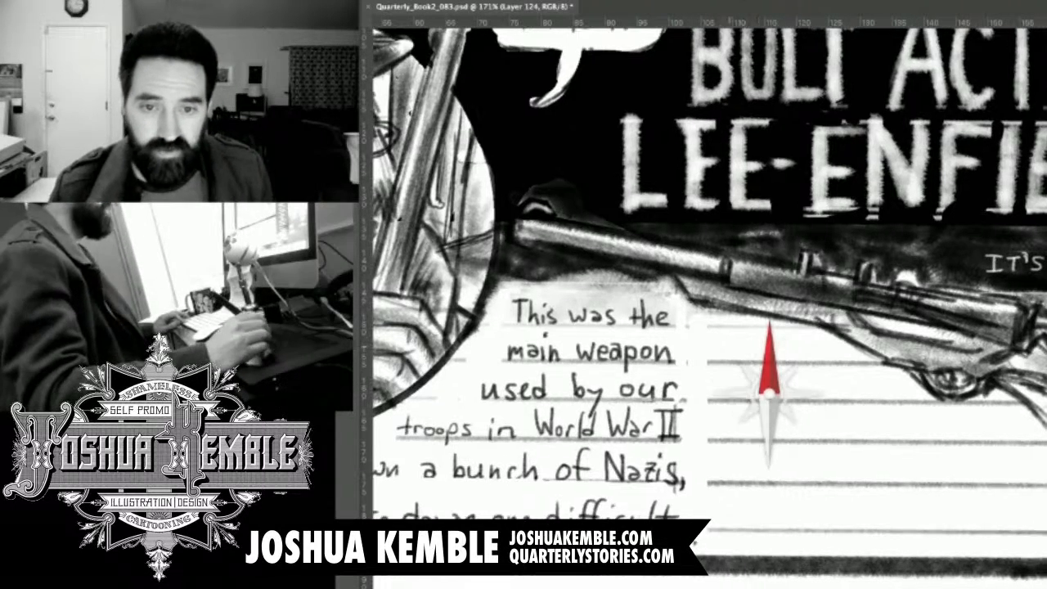